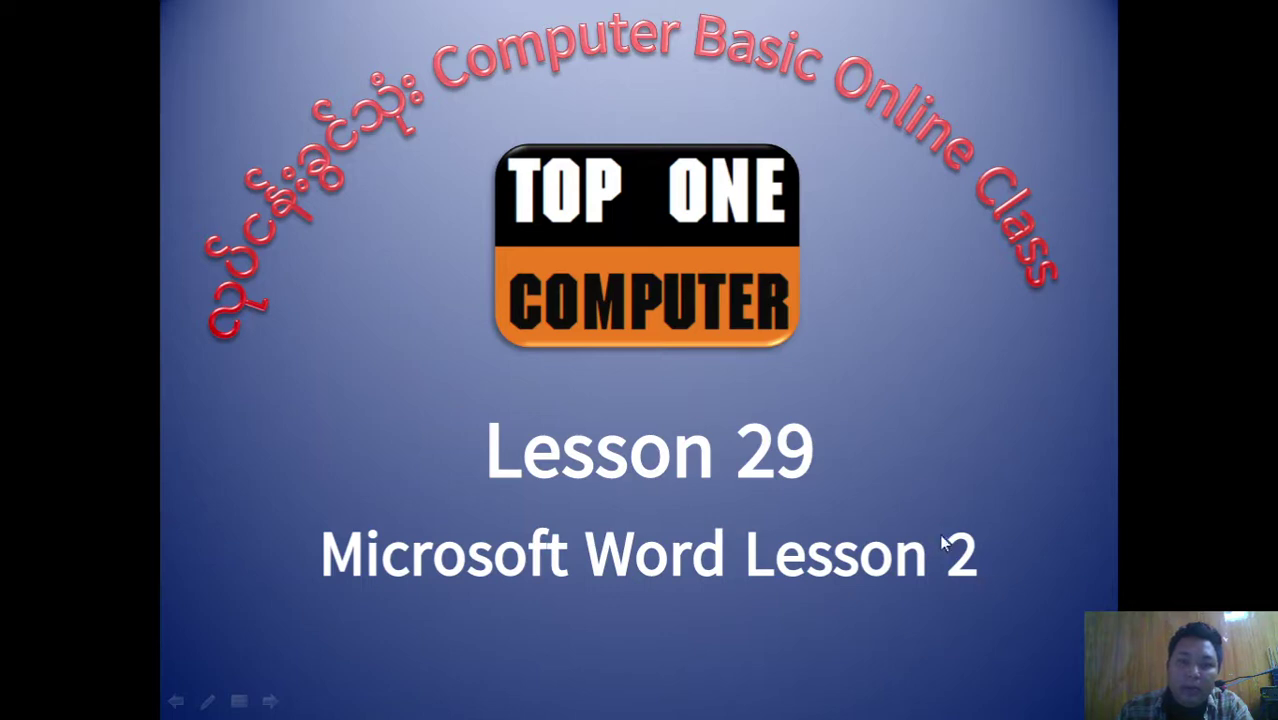
End the Lesson 29 slide show from the right-click menu to get back to Normal view
right_click(945, 502)
left_click(966, 492)
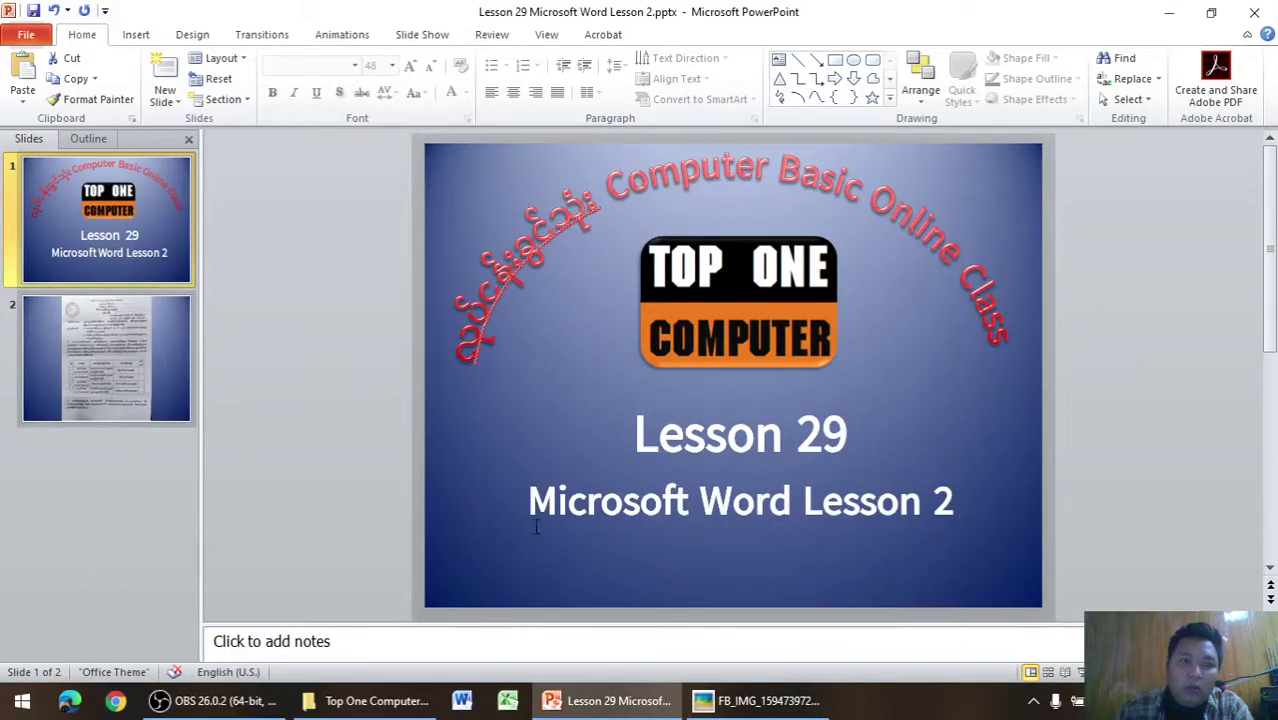
Present the slides through the scanned letter, then close PowerPoint, saving the presentation
left_click(1080, 672)
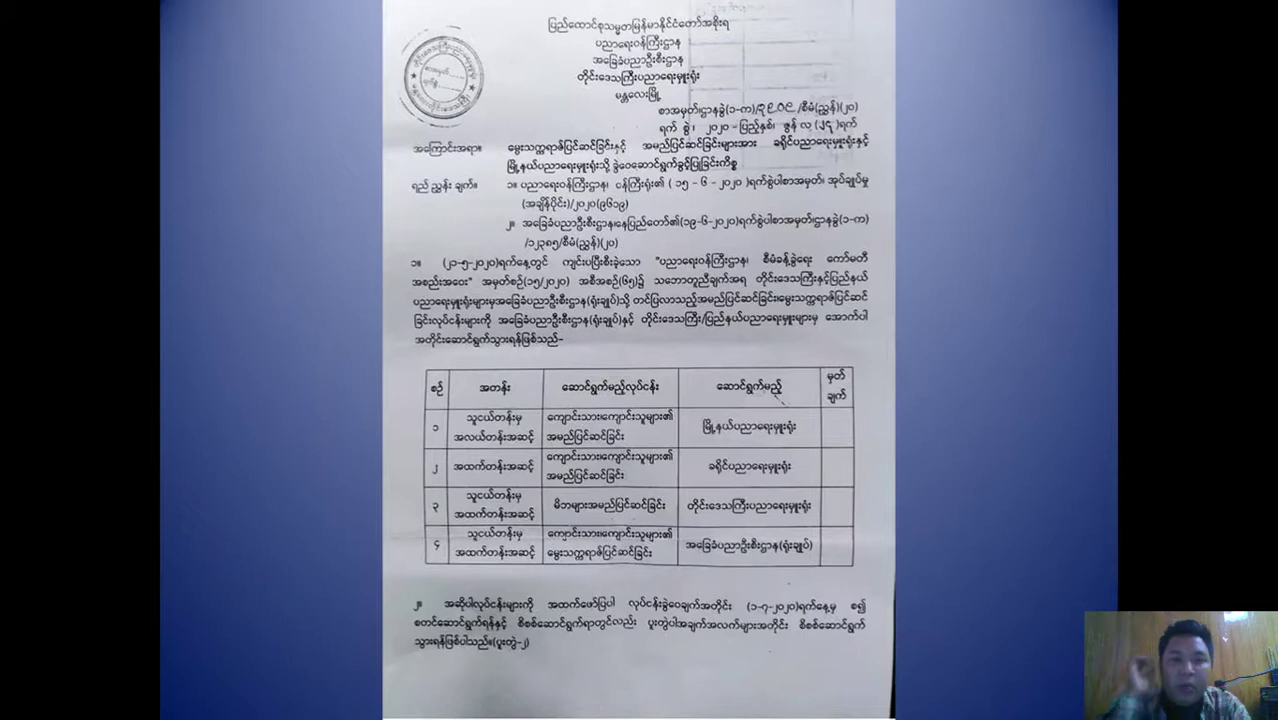
right_click(772, 251)
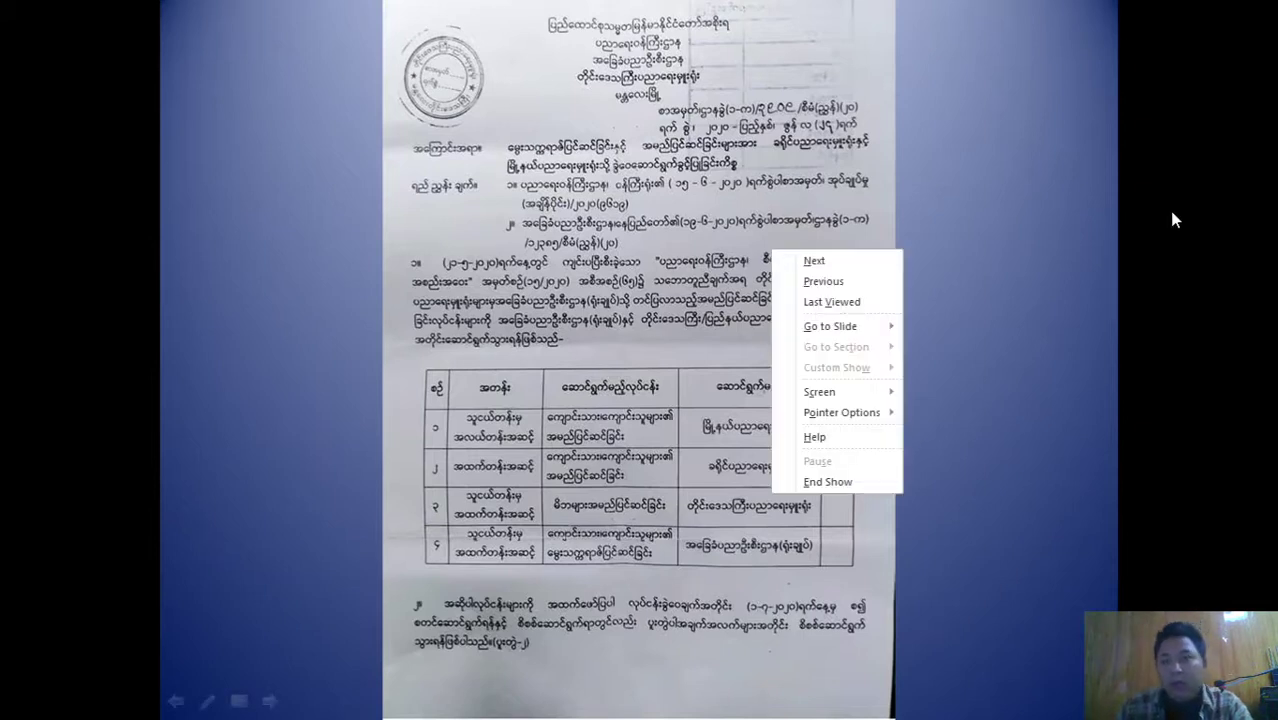
left_click(836, 479)
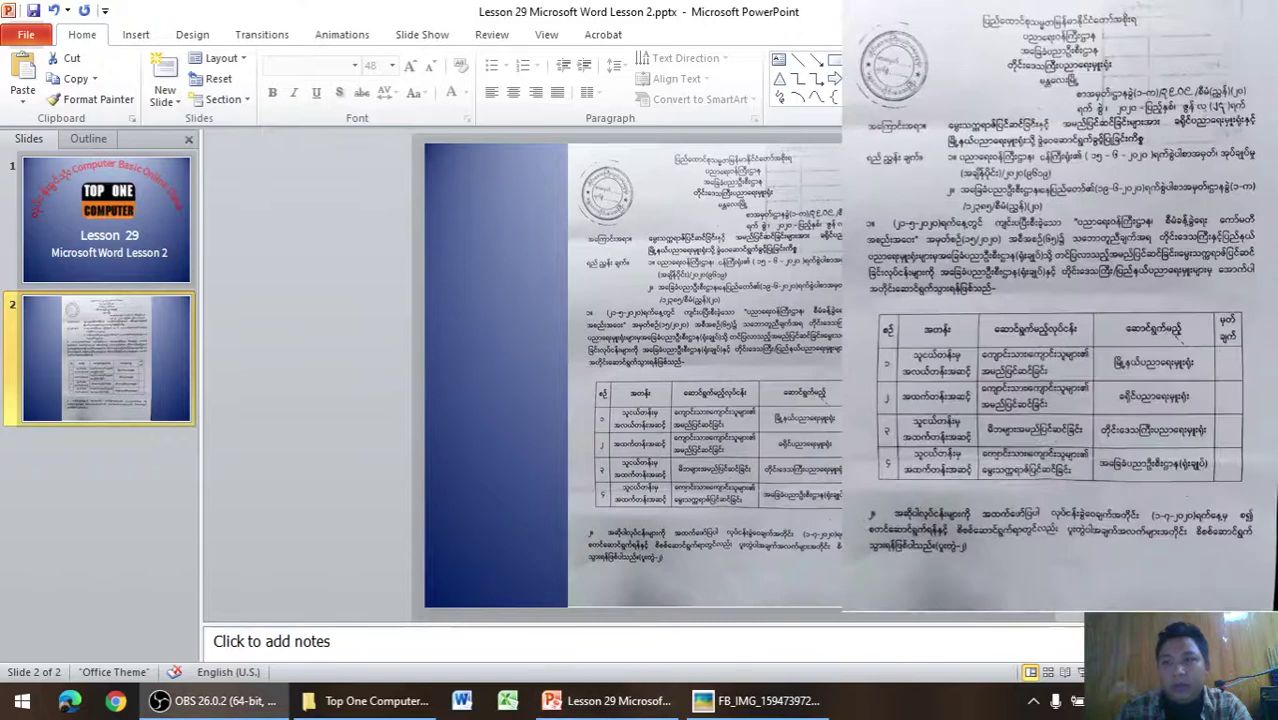
key("alt+F4")
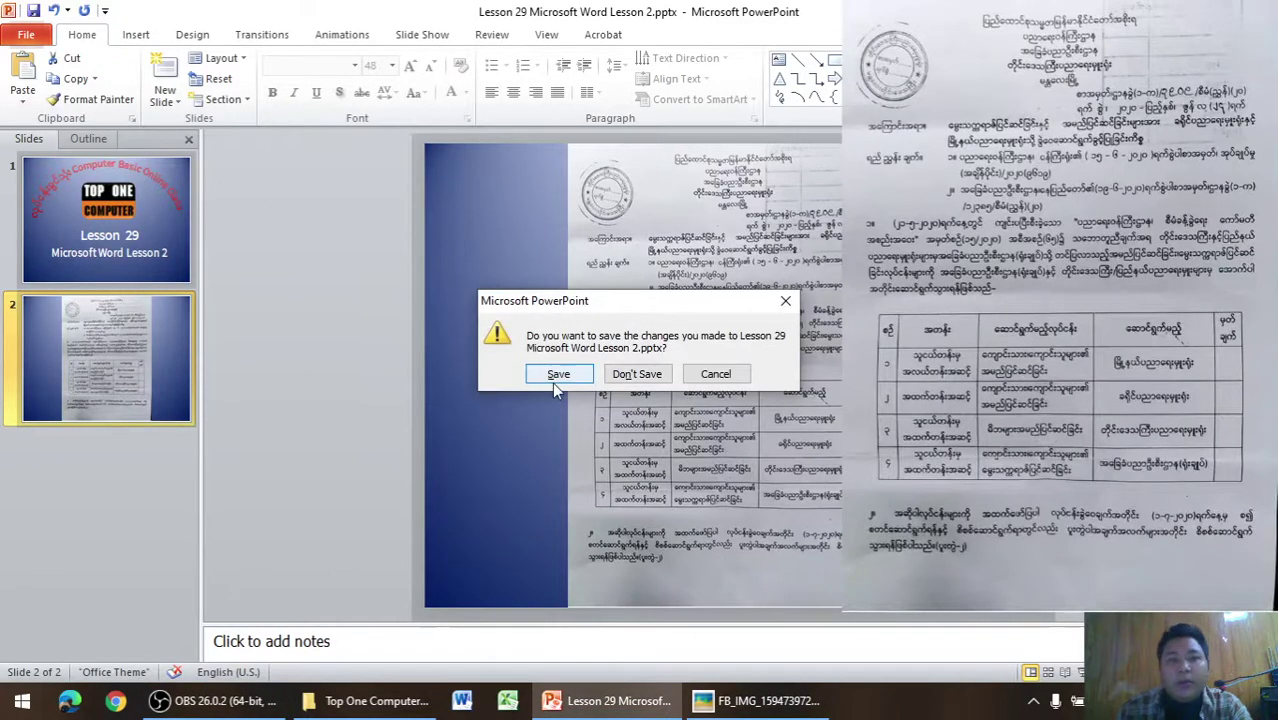
left_click(554, 382)
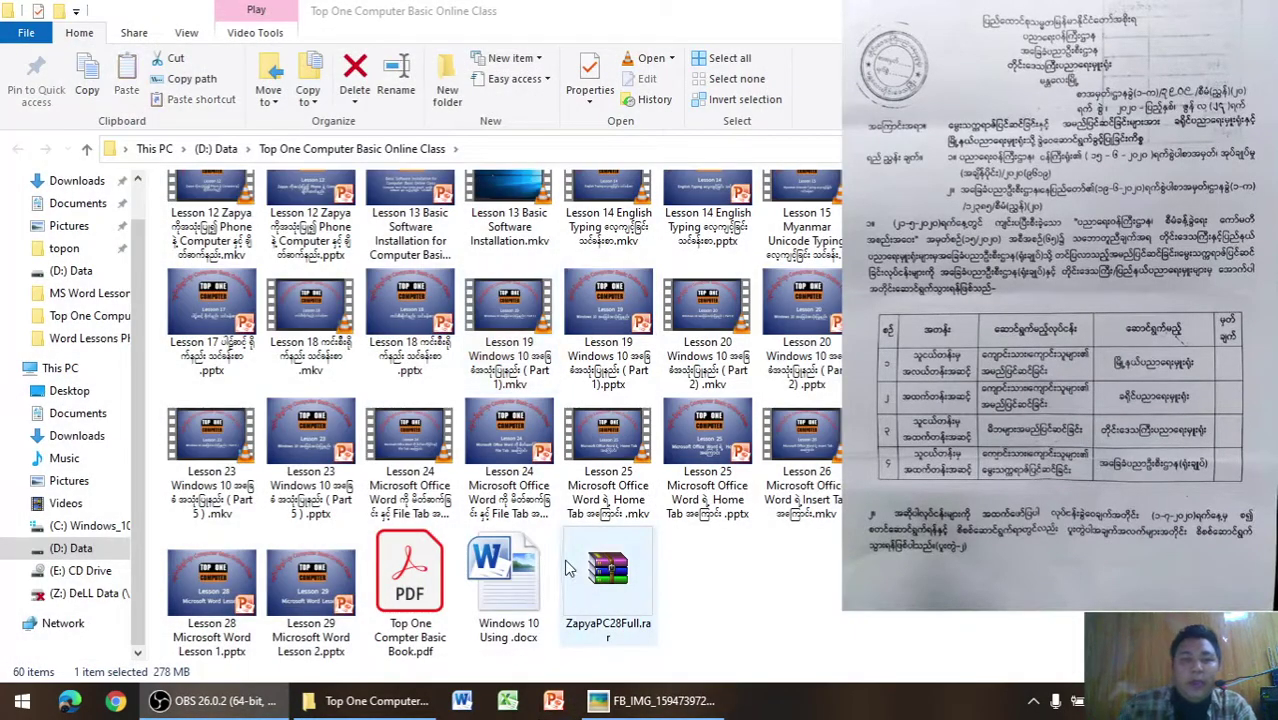
Create and open a Word document named 'Microsoft Word Lesson 2' inside the MS Word Lesson folder
scroll(565, 568, "up", 5)
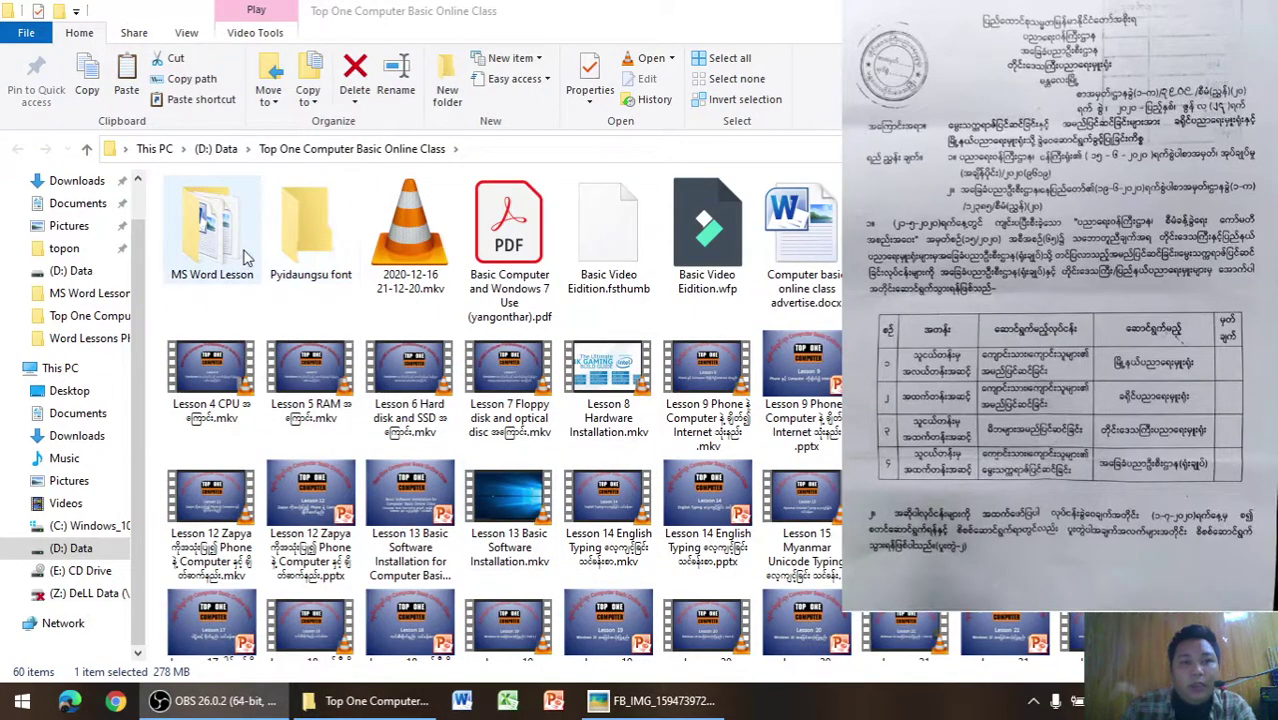
double_click(247, 258)
right_click(269, 345)
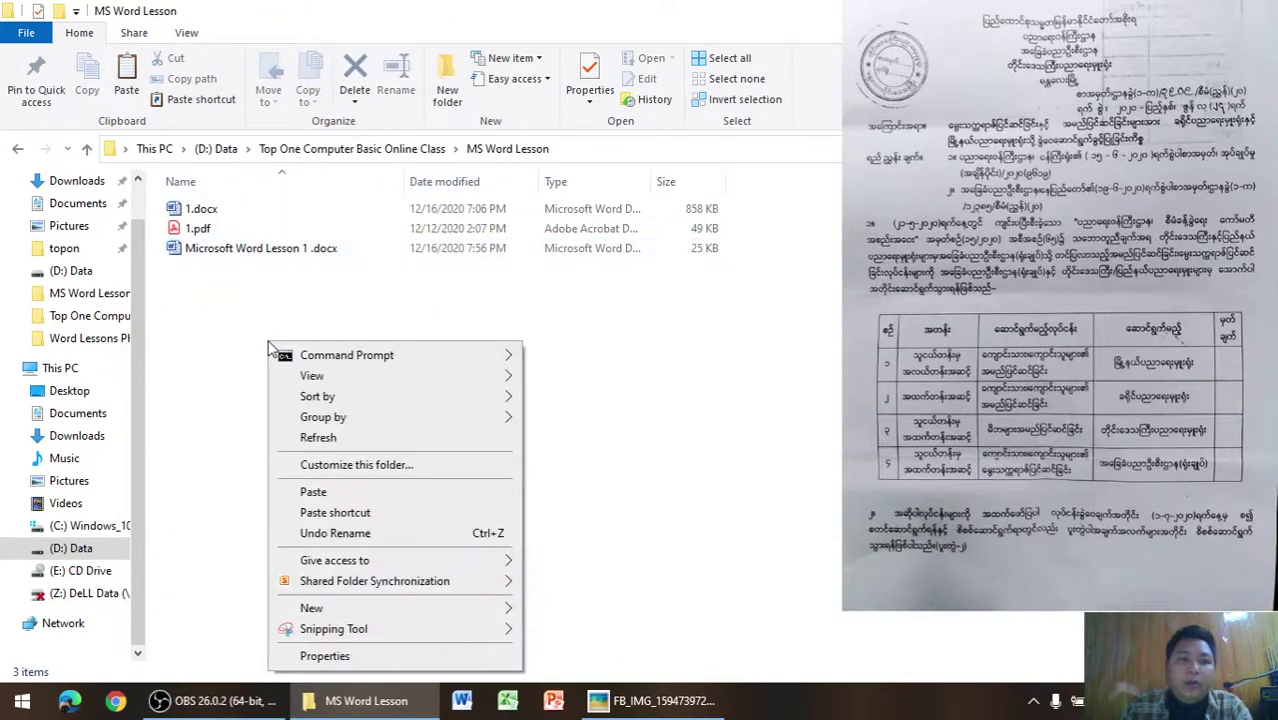
mouse_move(342, 614)
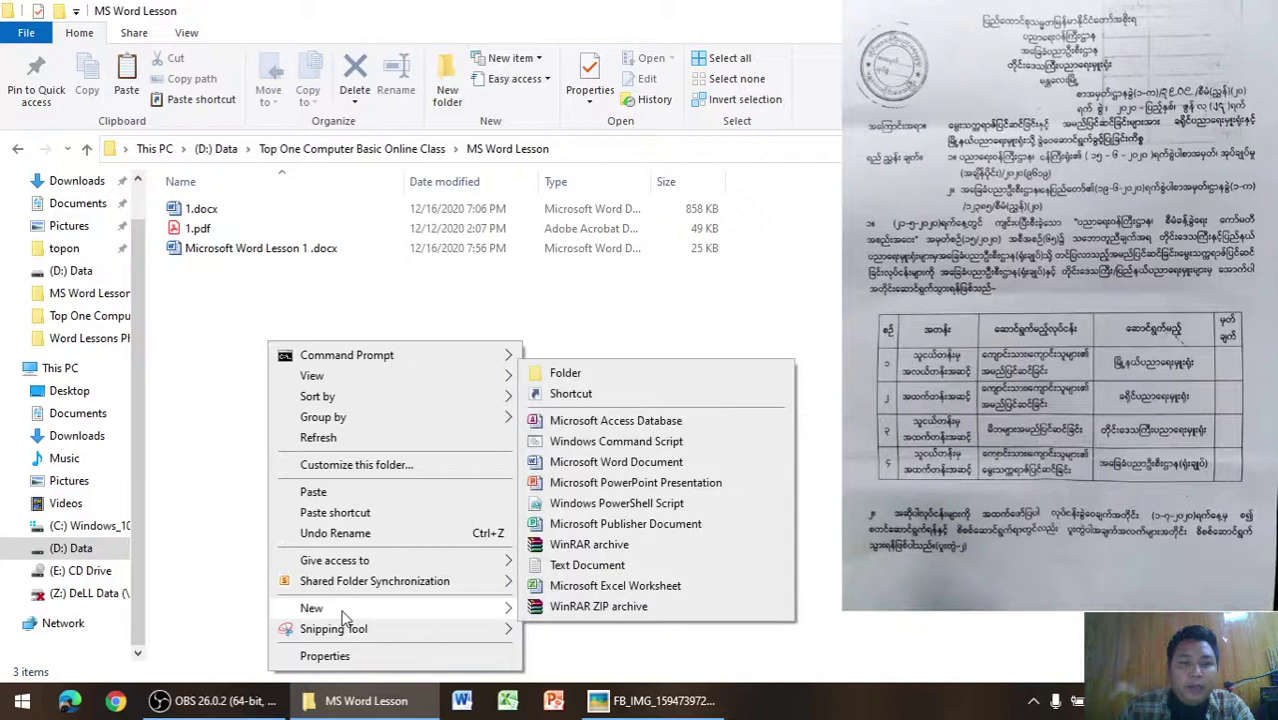
left_click(620, 466)
type("M")
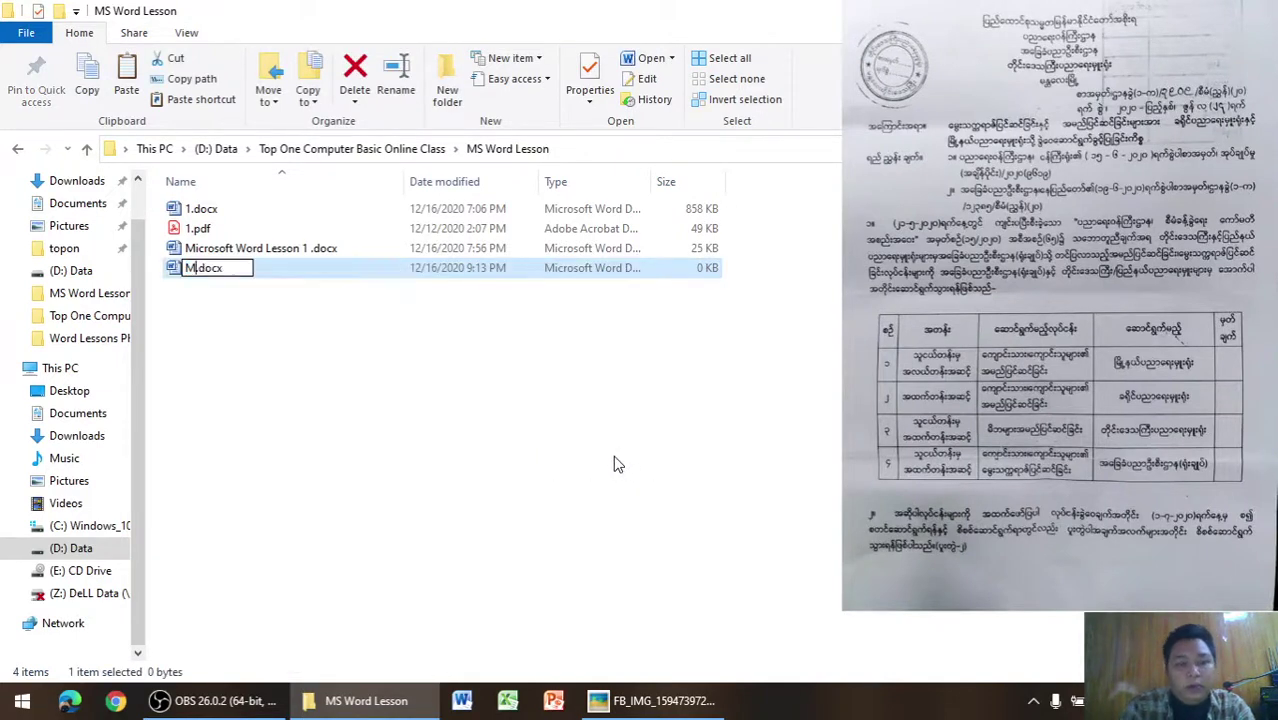
type("ic")
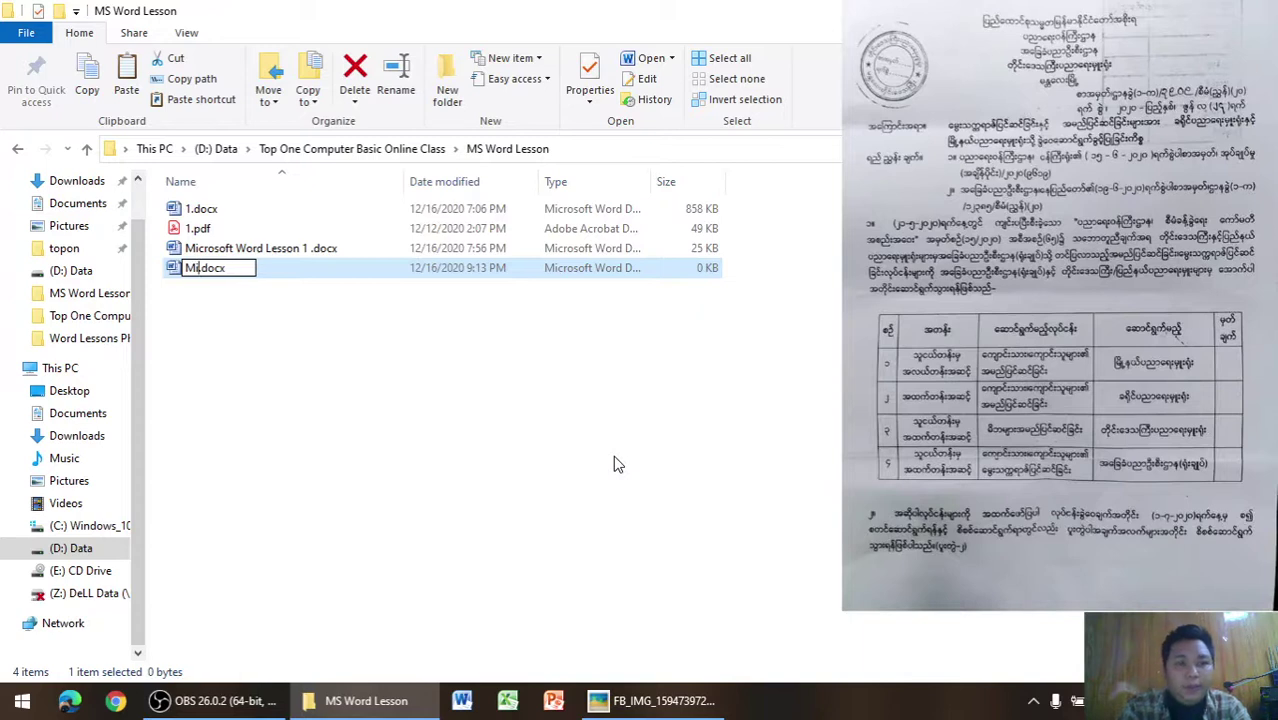
type("rosoft ")
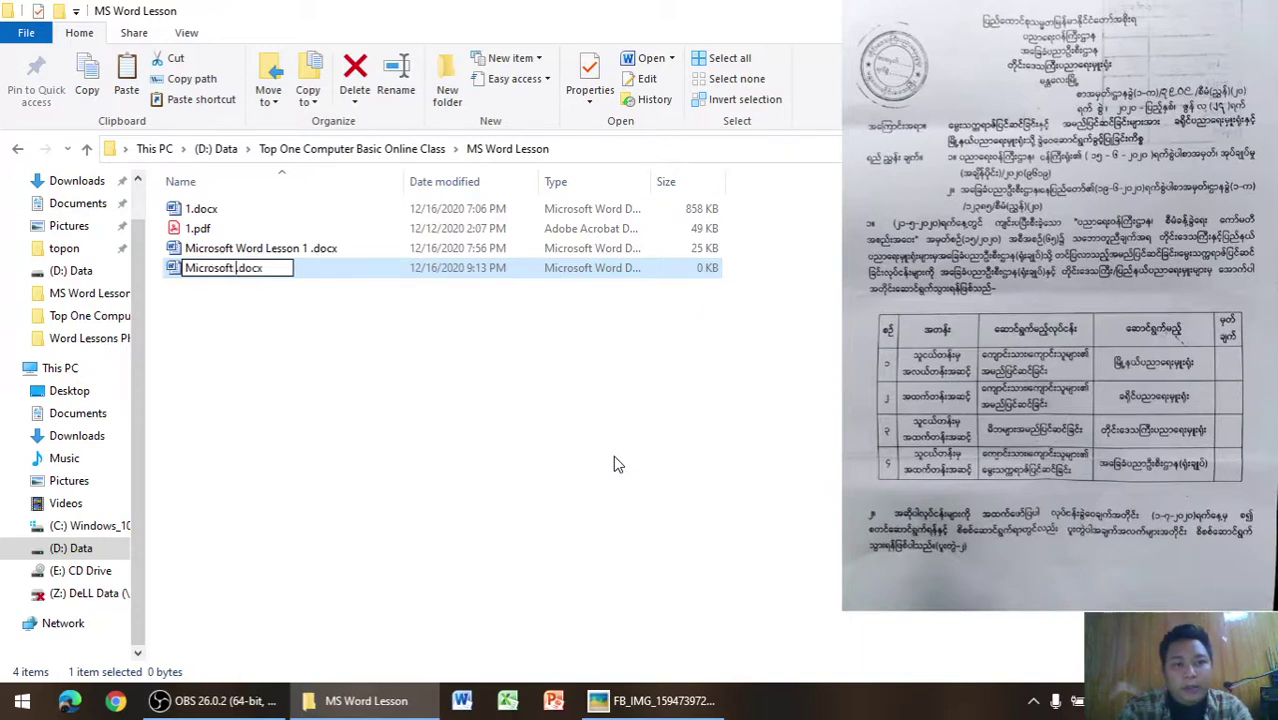
type("Word Le")
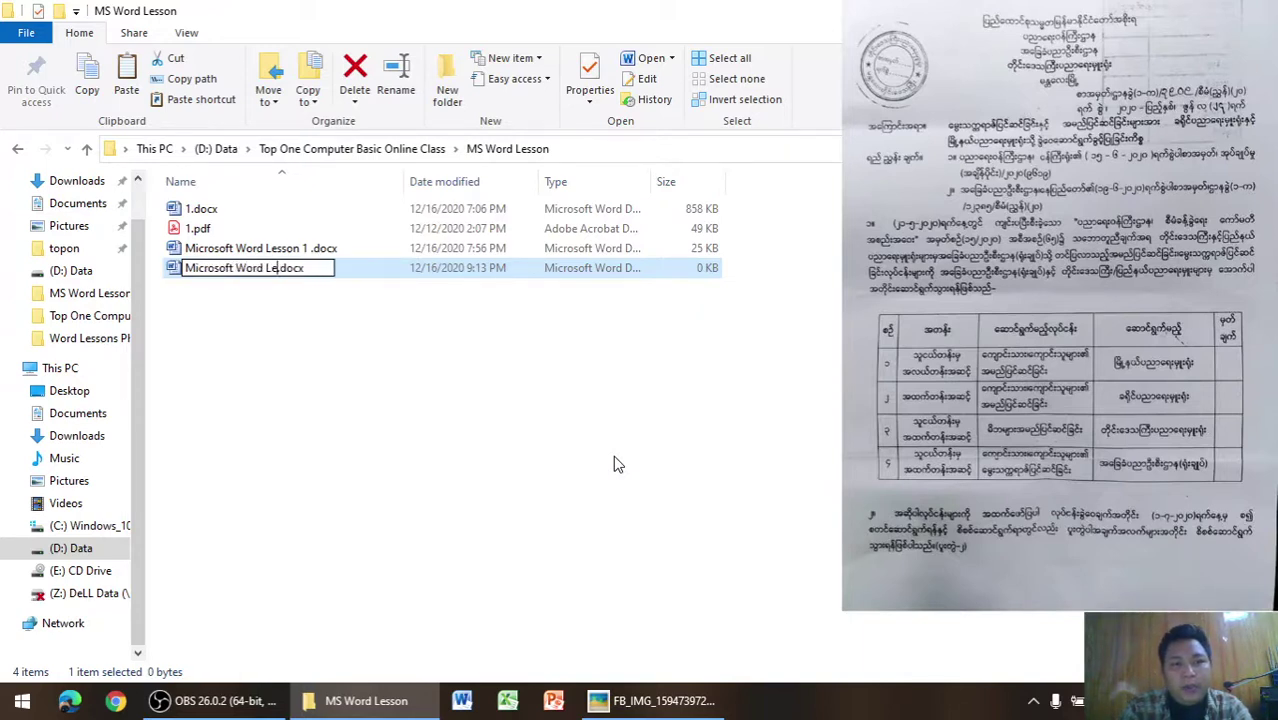
type("sso")
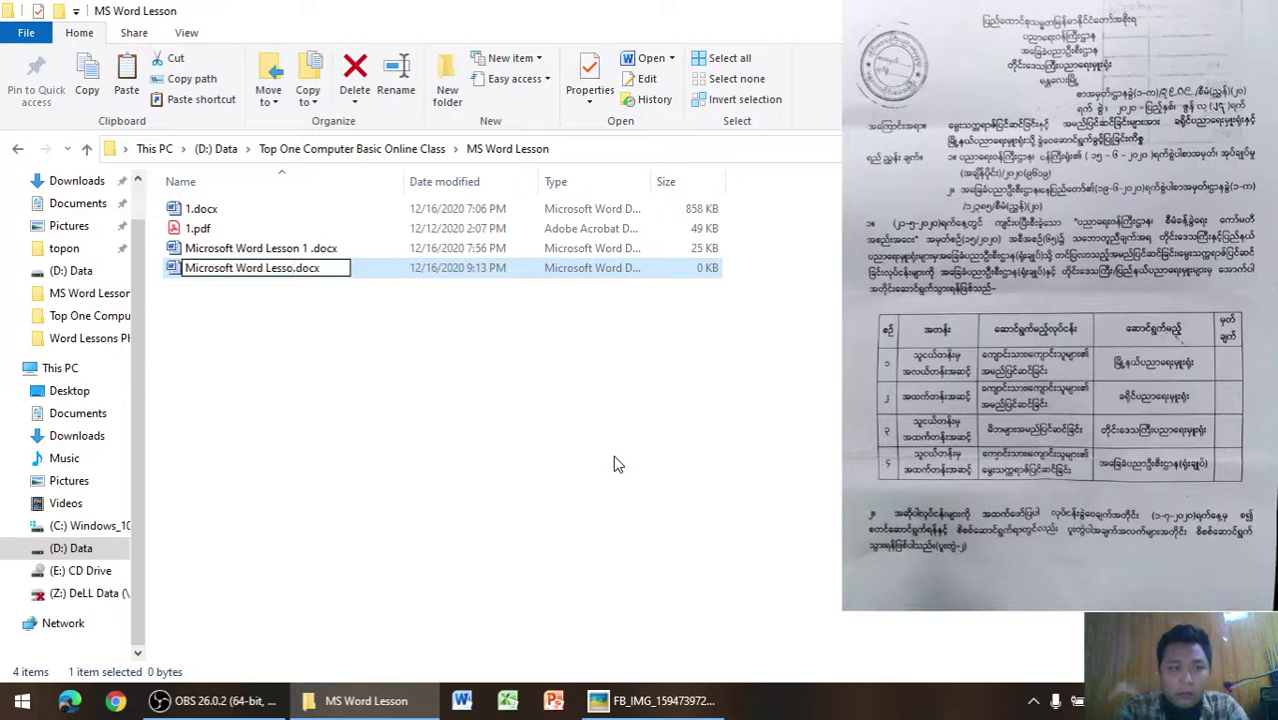
type("n 2")
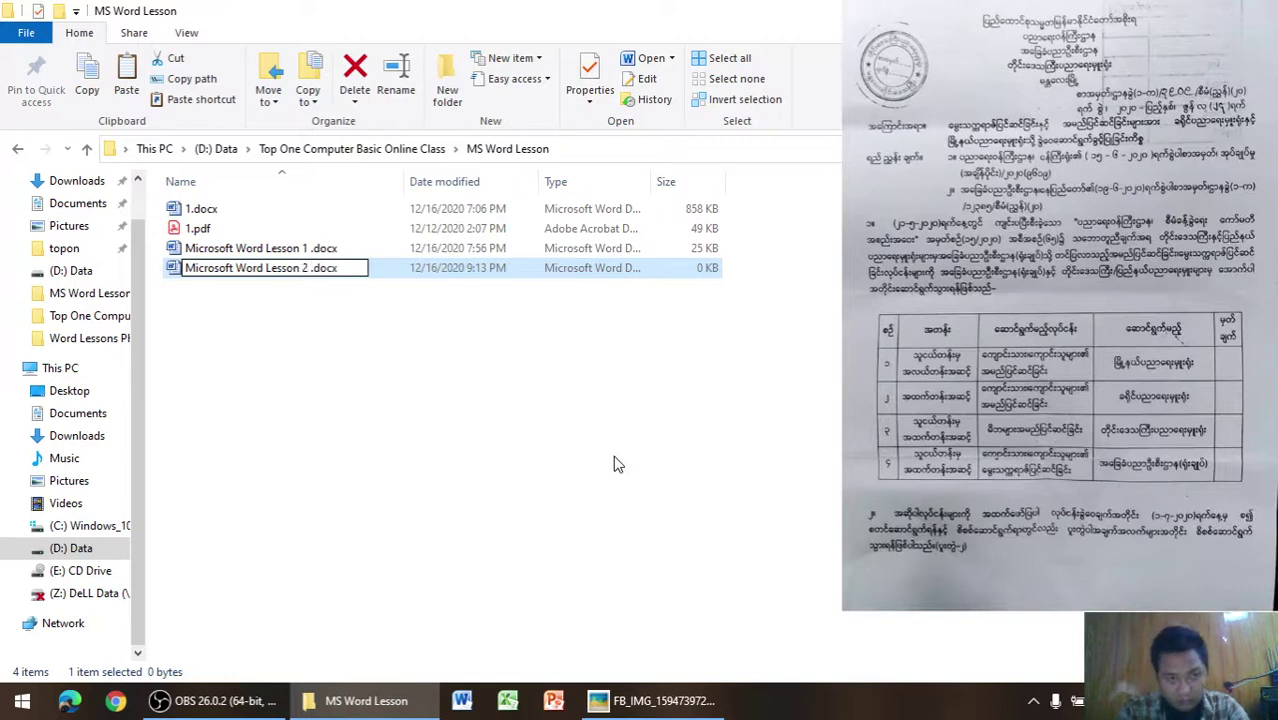
key("Return")
key("Return")
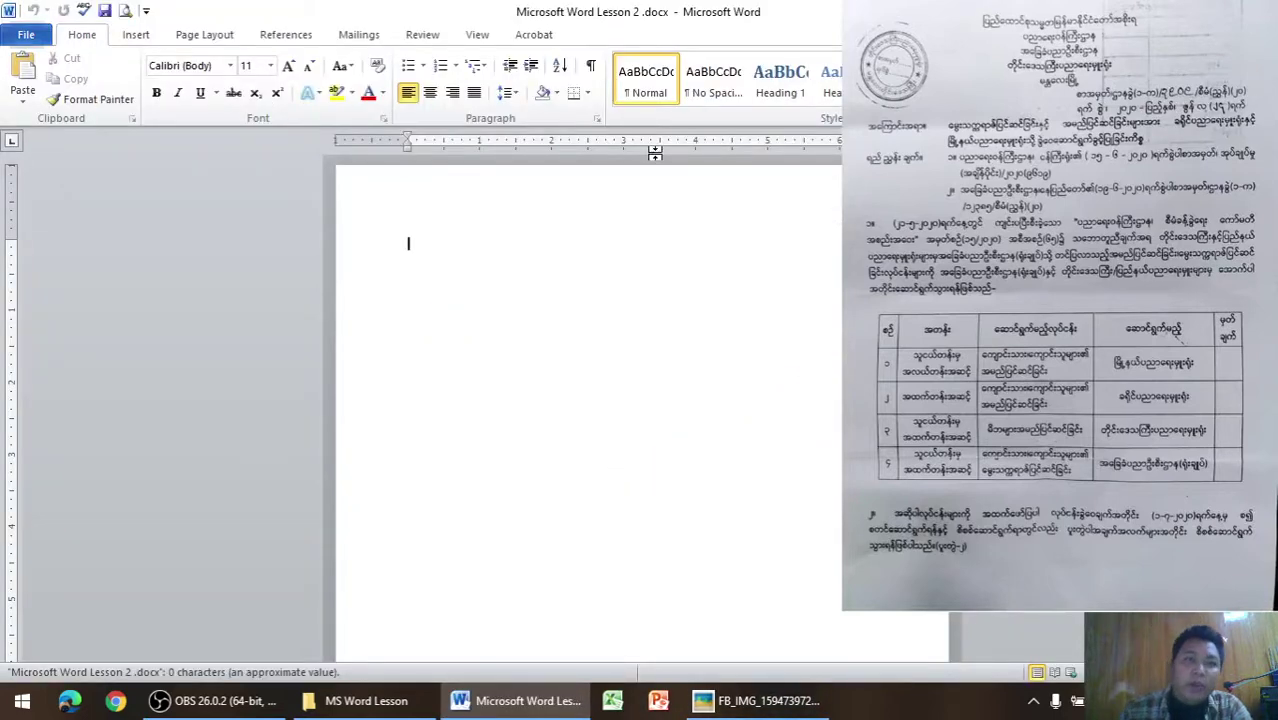
Turn on page gridlines, apply Narrow margins and set the paper size to A4
left_click(476, 36)
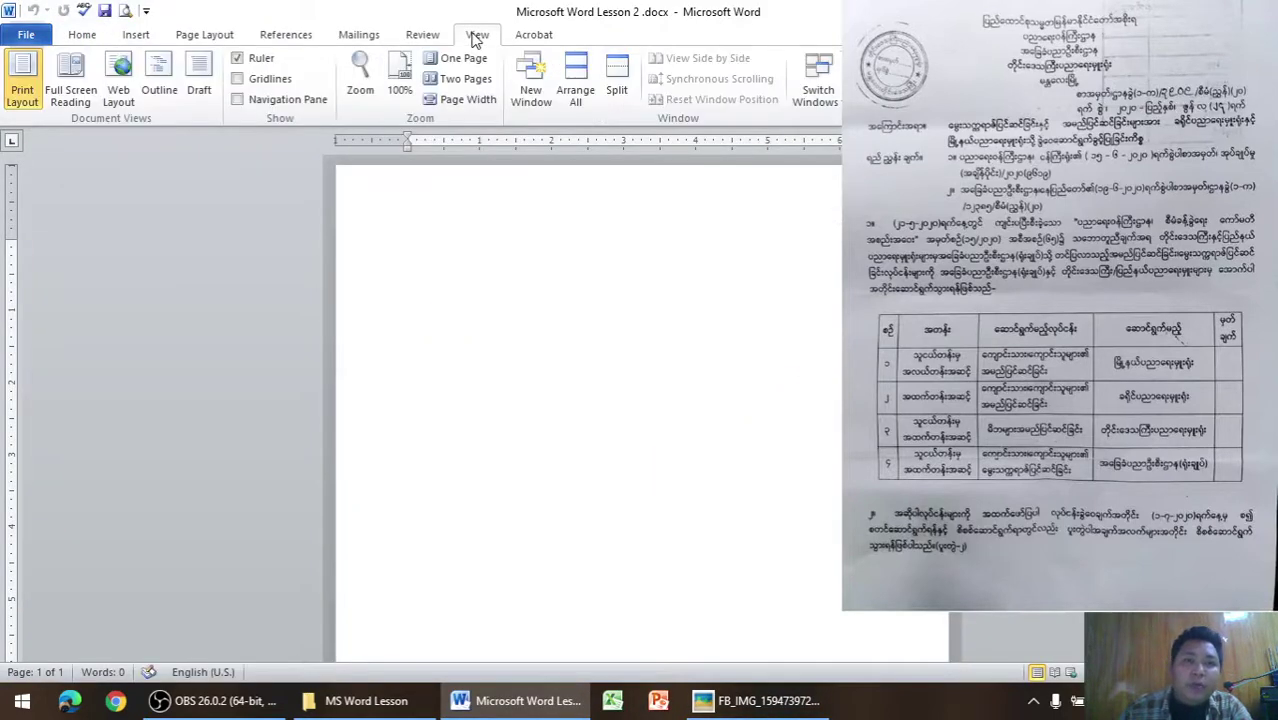
left_click(240, 78)
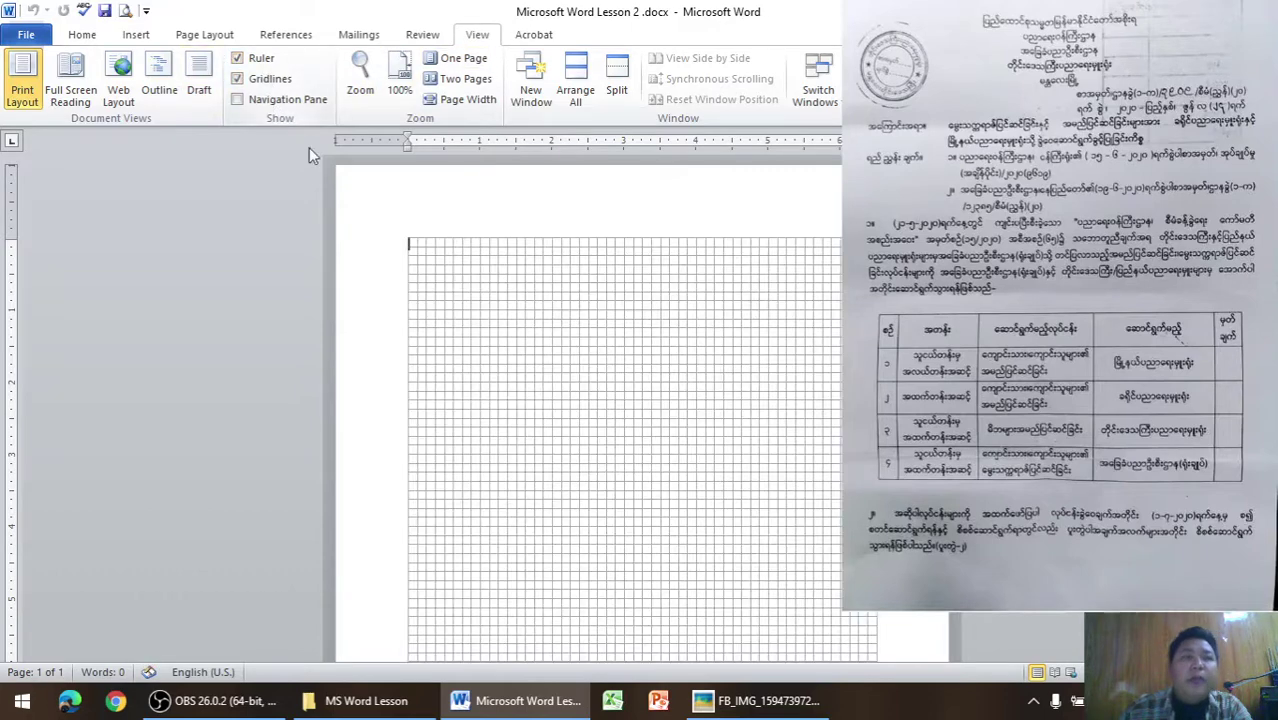
left_click(212, 37)
left_click(139, 92)
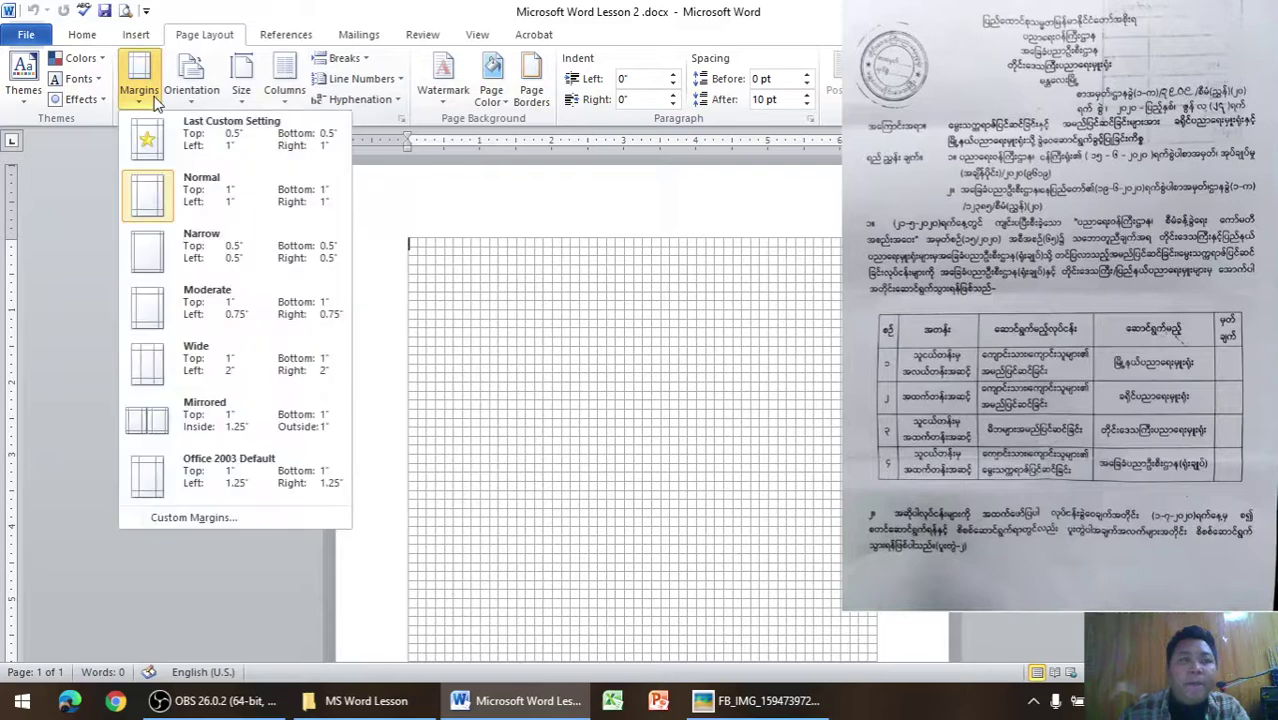
left_click(184, 257)
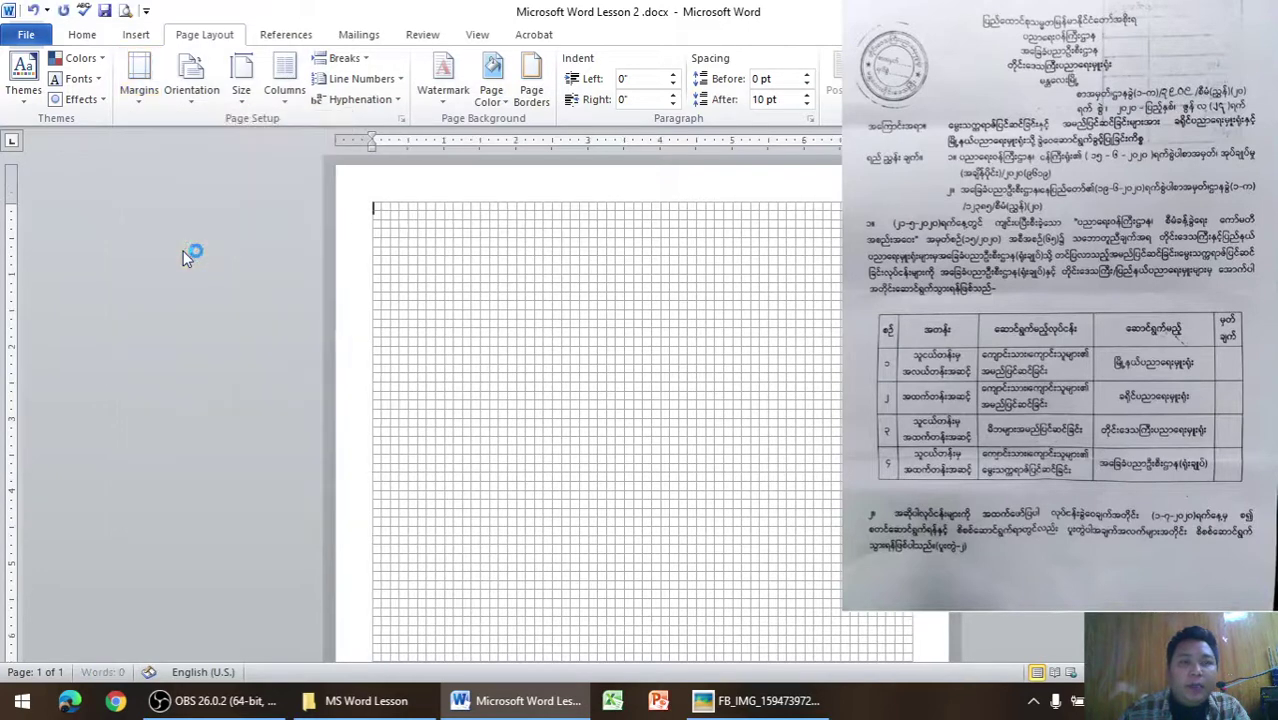
left_click(180, 89)
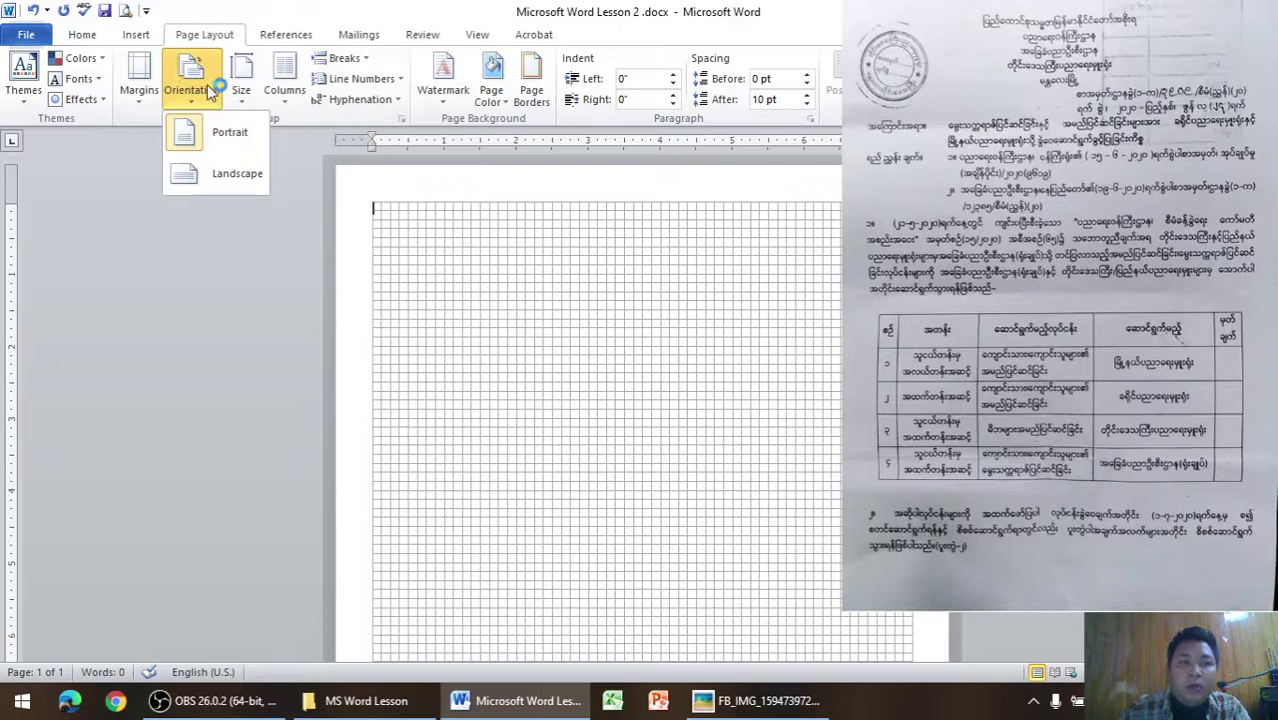
left_click(240, 88)
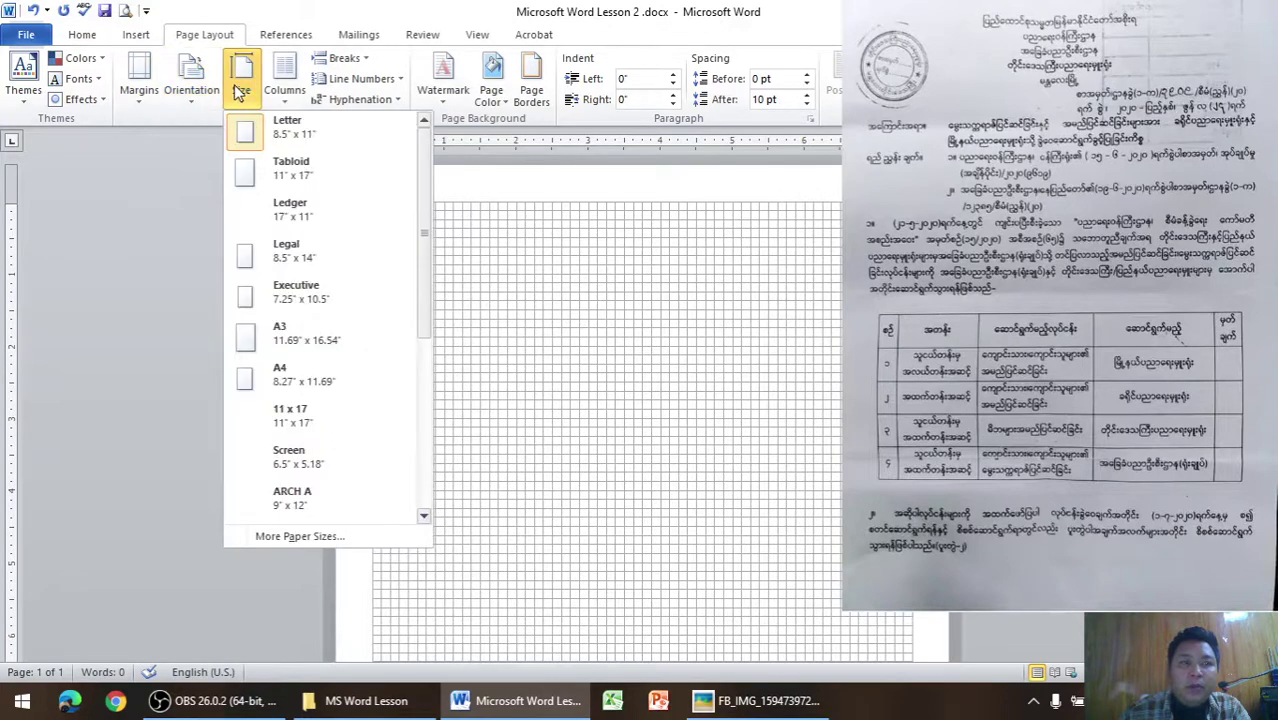
left_click(302, 372)
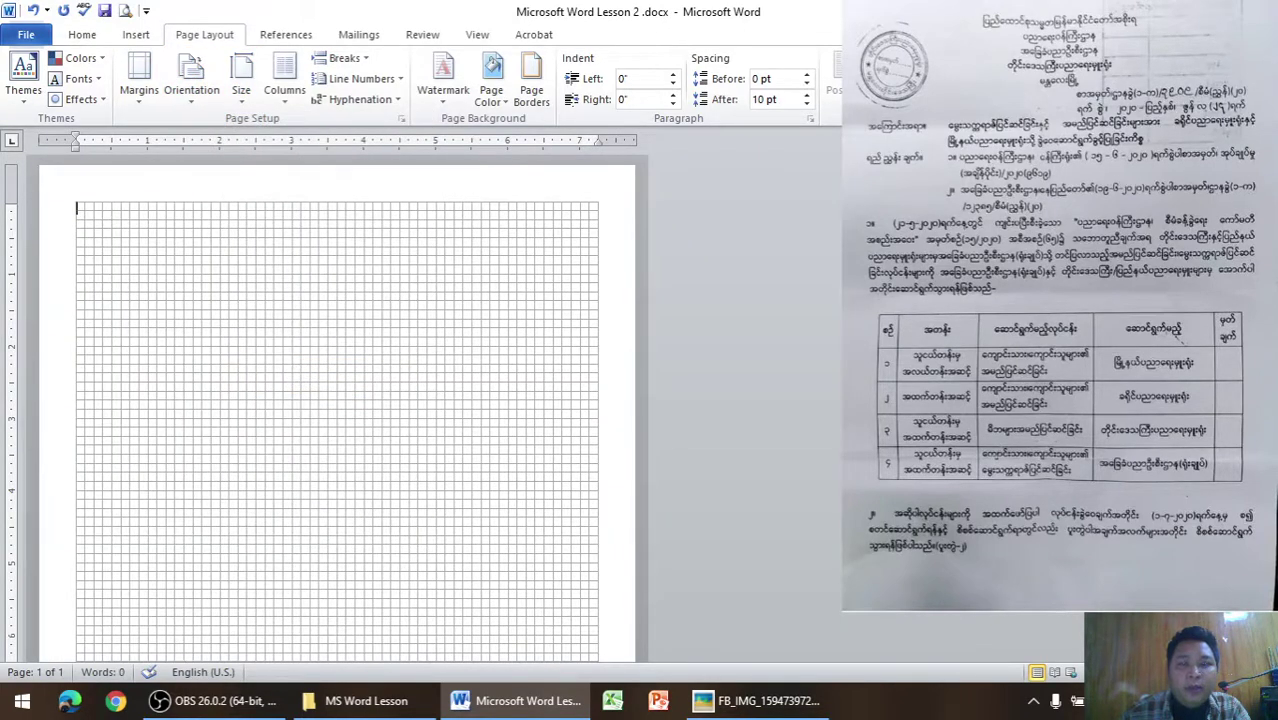
left_click(81, 38)
Choose Pyidaungsu from the Home tab font list as the document font
left_click(230, 65)
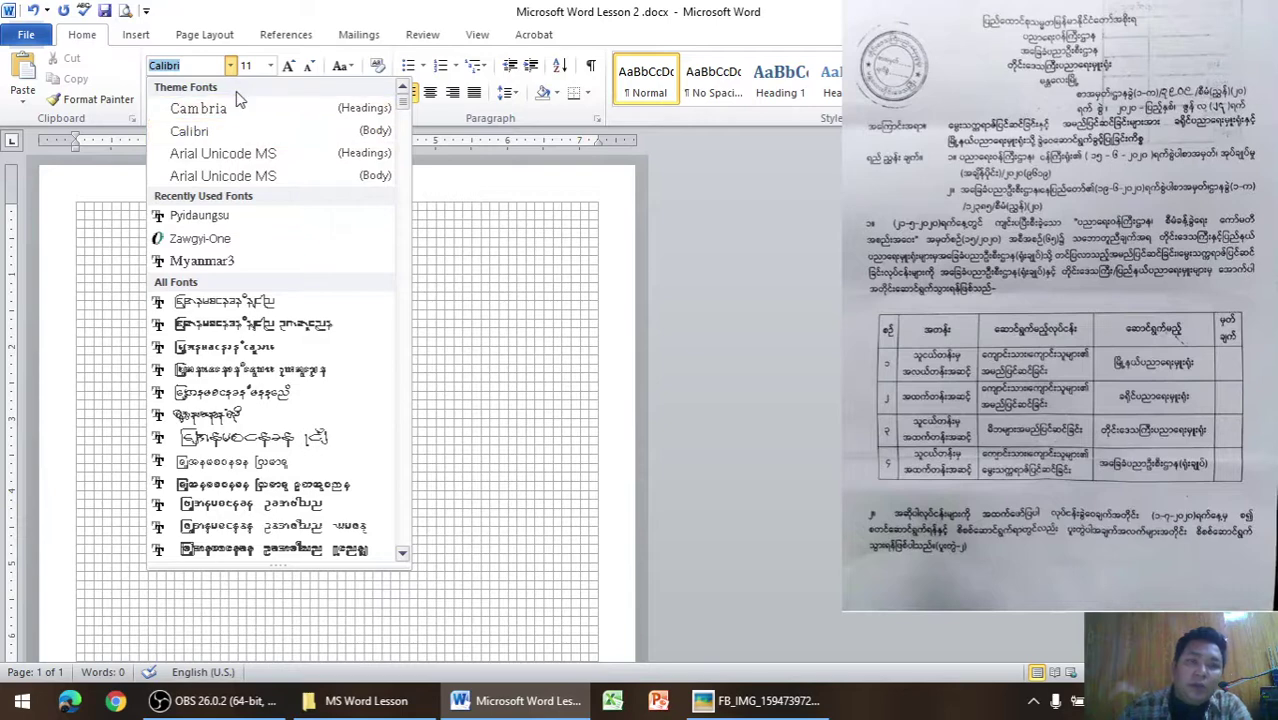
key("Down")
key("Down")
key("Down")
key("shift+Right")
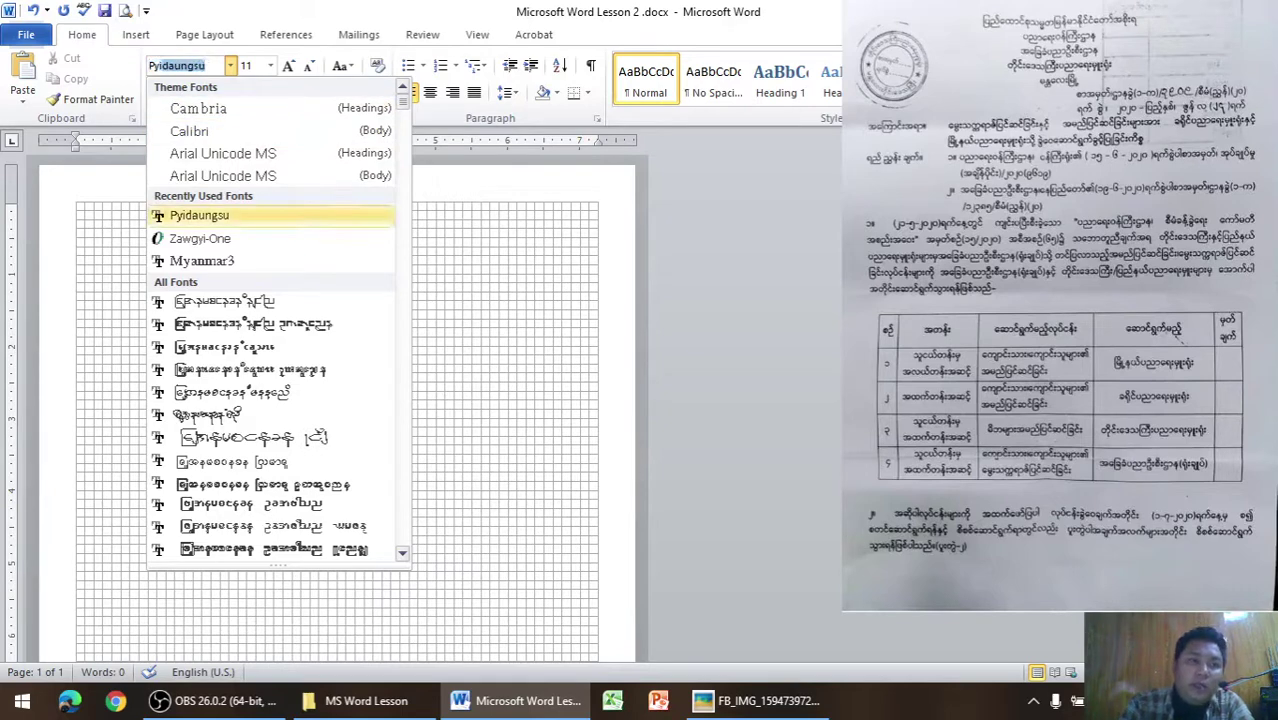
key("shift+Right")
key("shift+Right")
key("shift+Right")
key("shift+Right")
key("shift+Right")
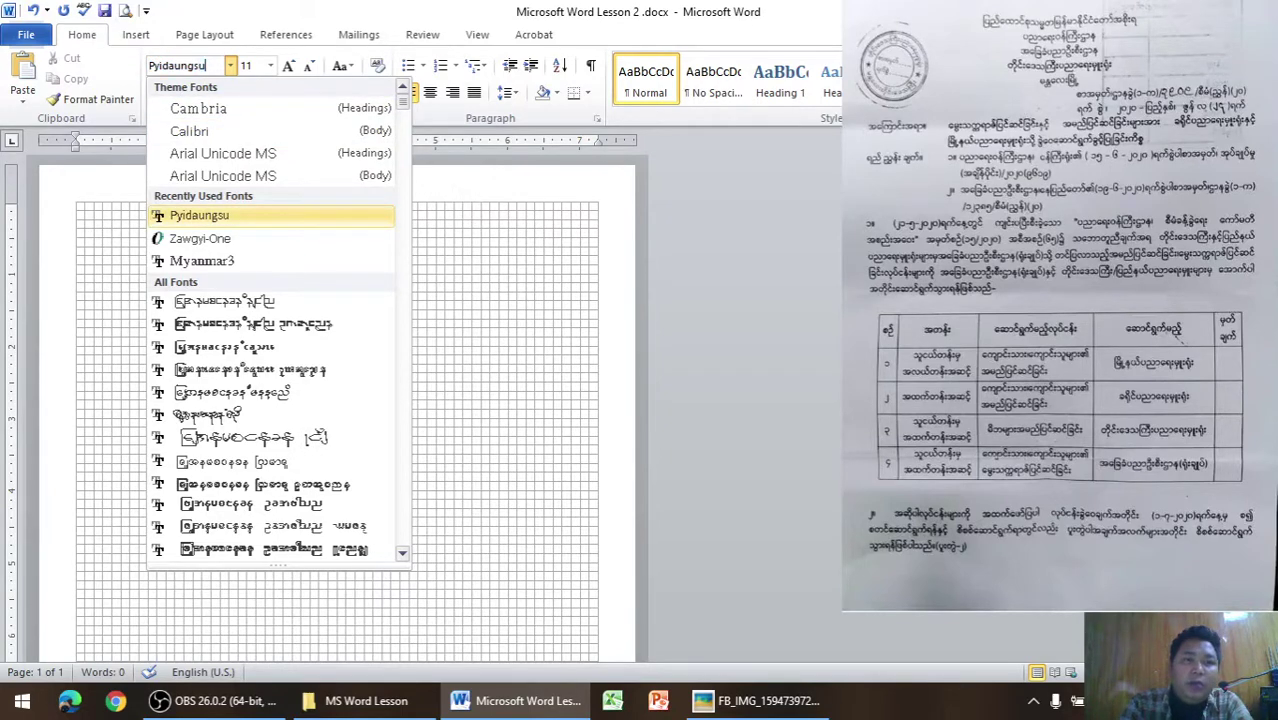
key("Return")
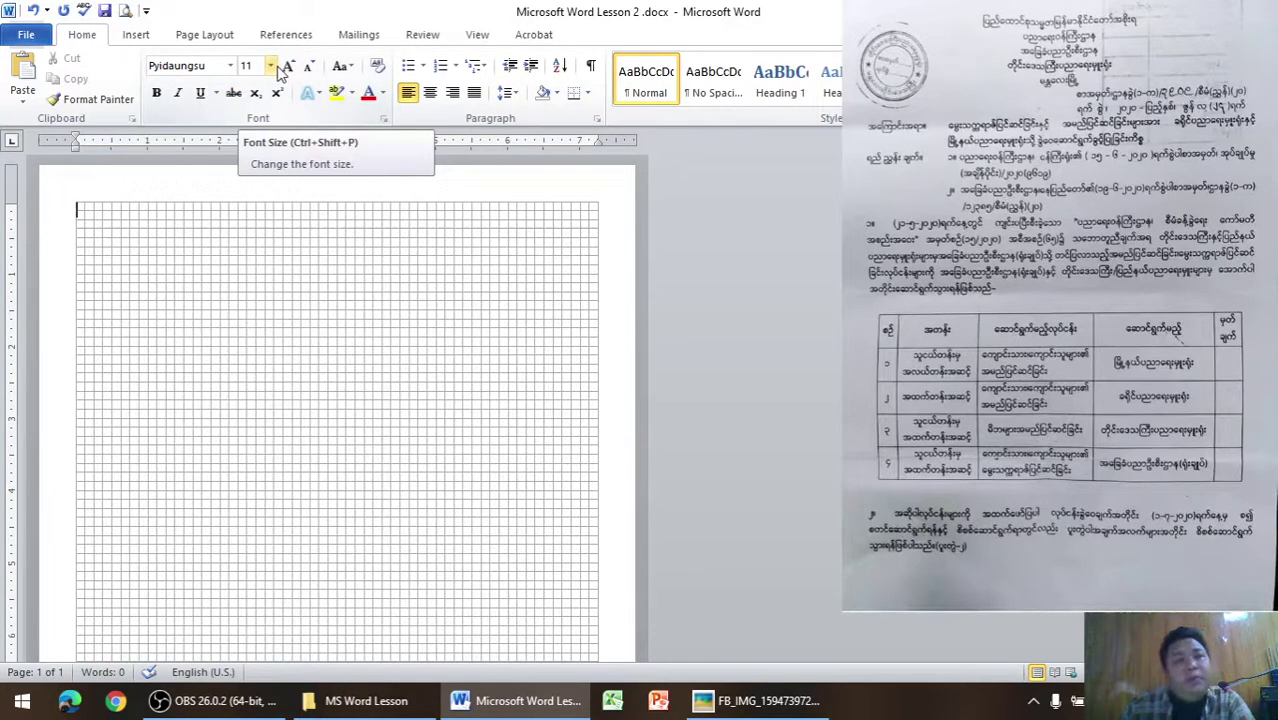
left_click(757, 708)
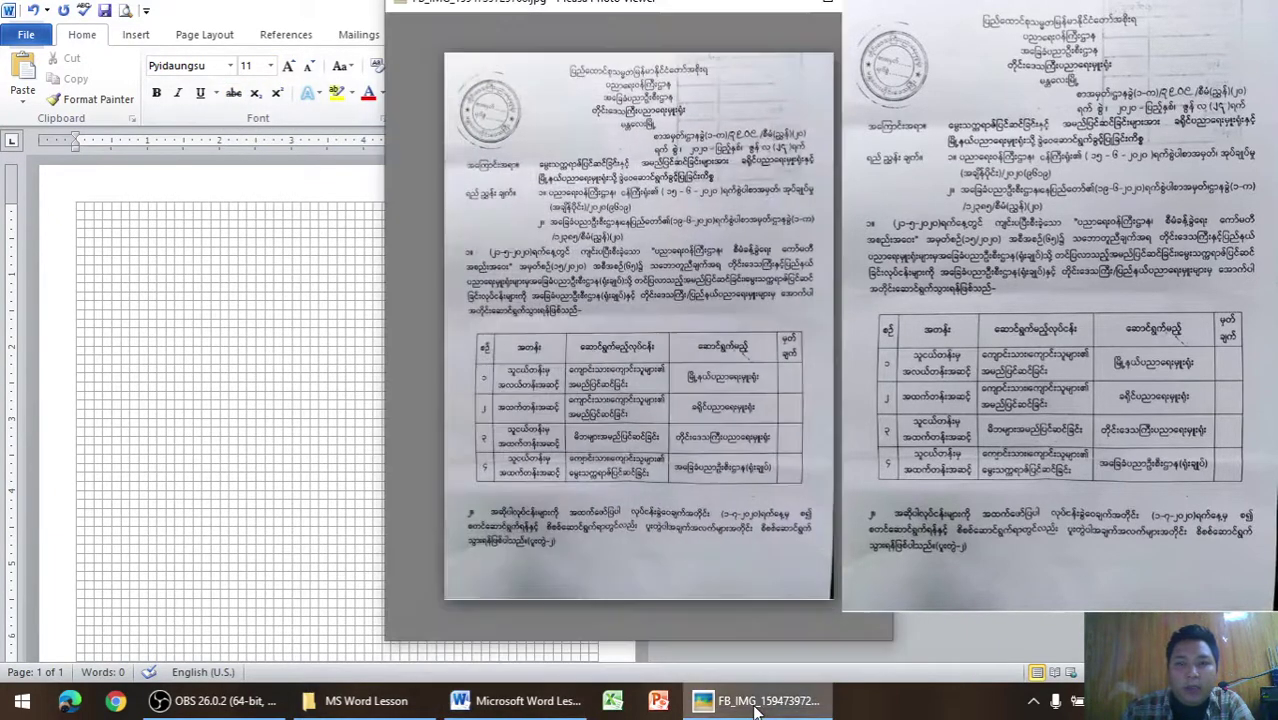
left_click(757, 708)
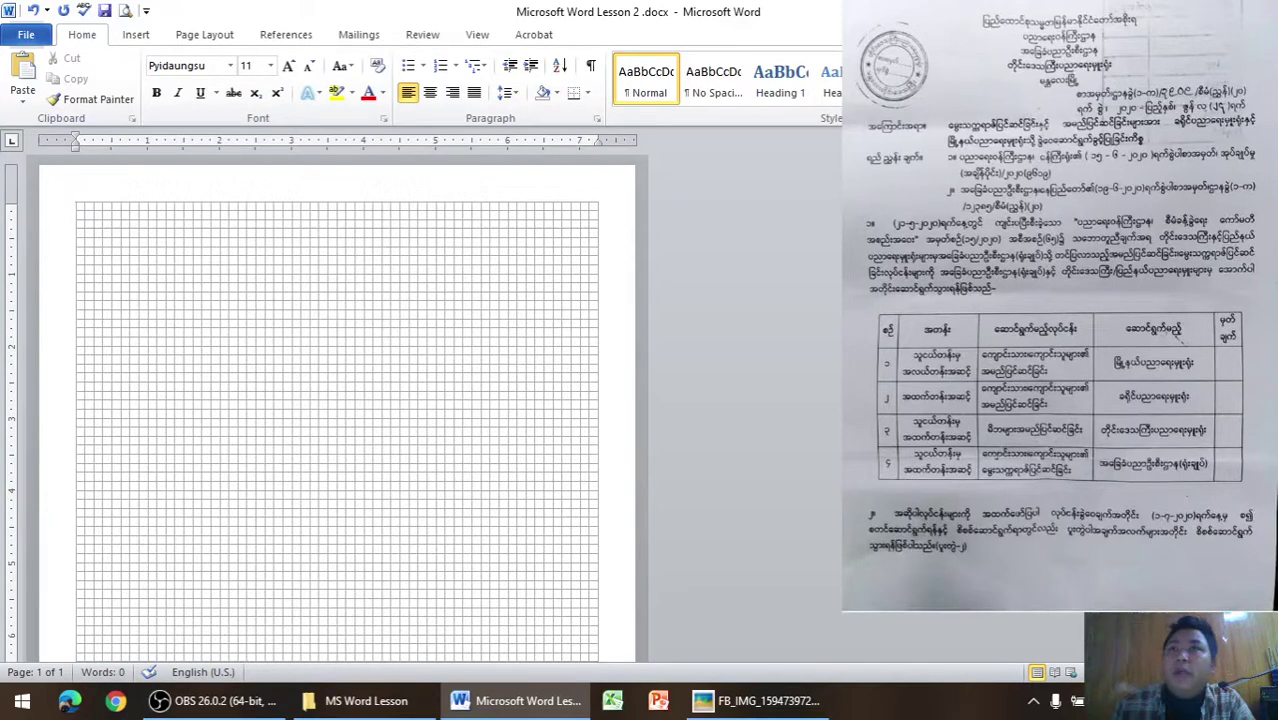
Bring up the scanned letter, then return to Word and switch input to Pyidaungsu MM
key("alt+Tab")
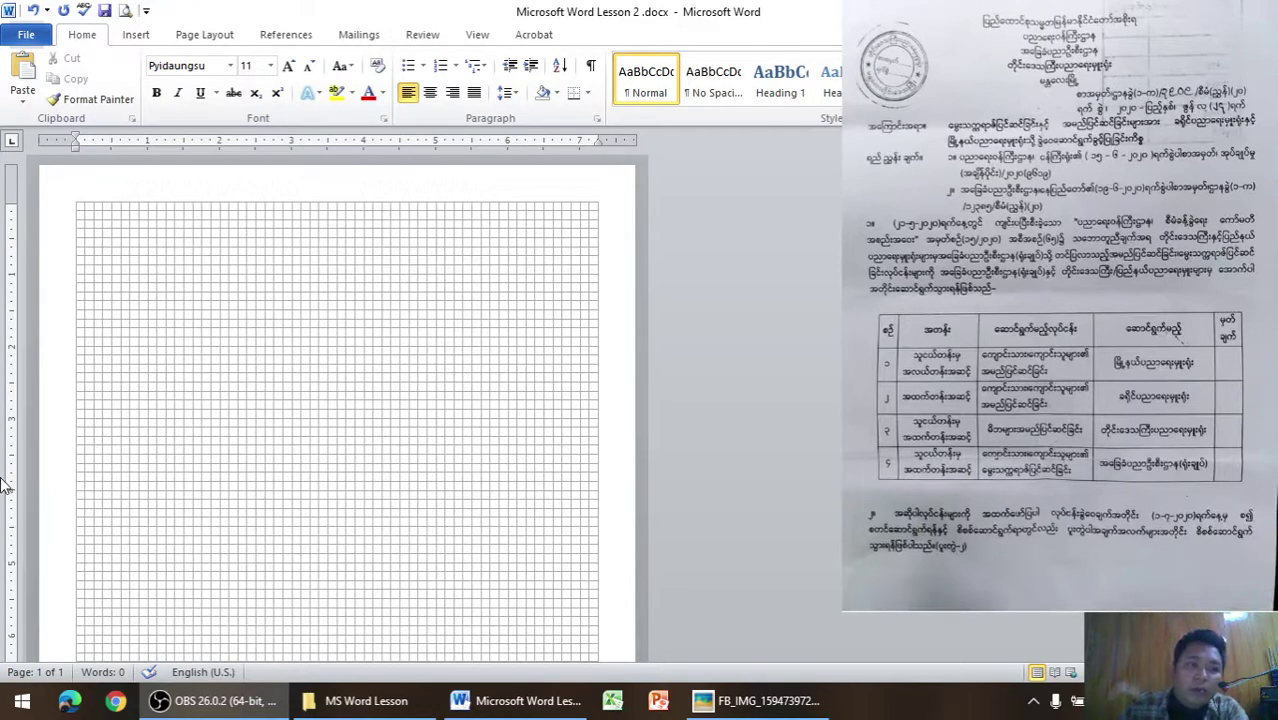
left_click(76, 224)
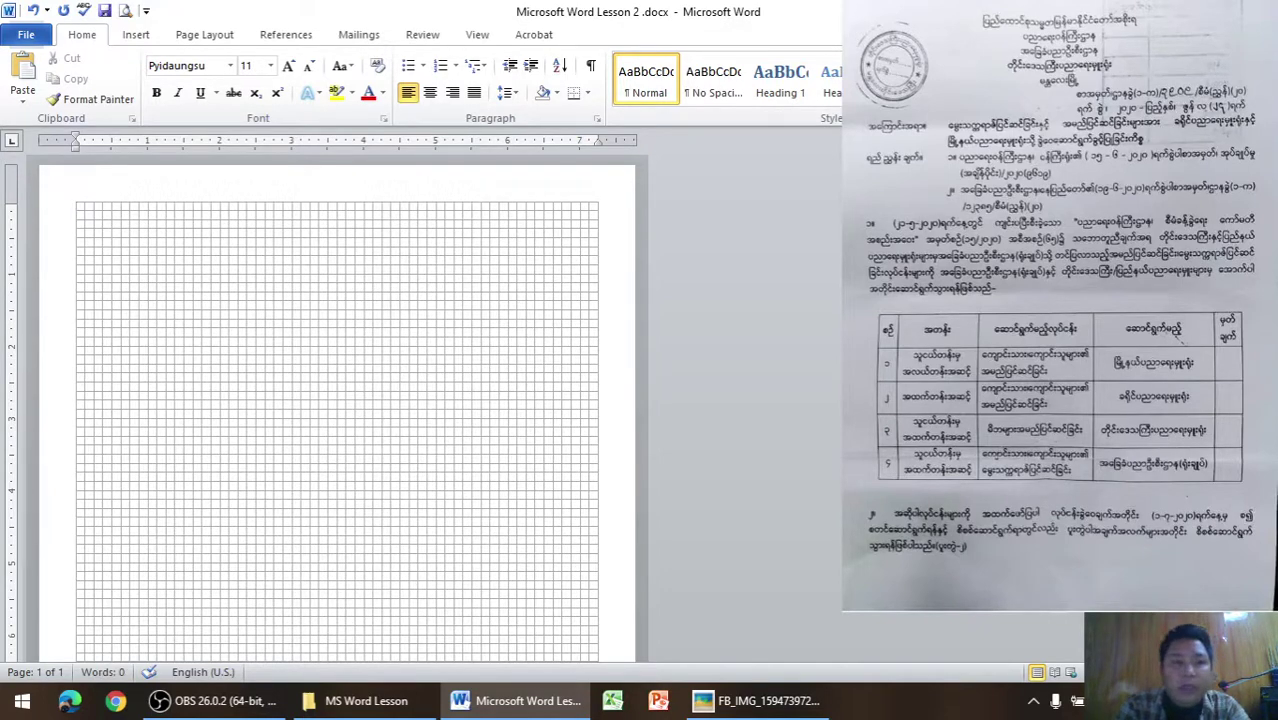
key("alt+shift")
Clear the stray test characters and set the font size to 13
type("ေ")
key("BackSpace")
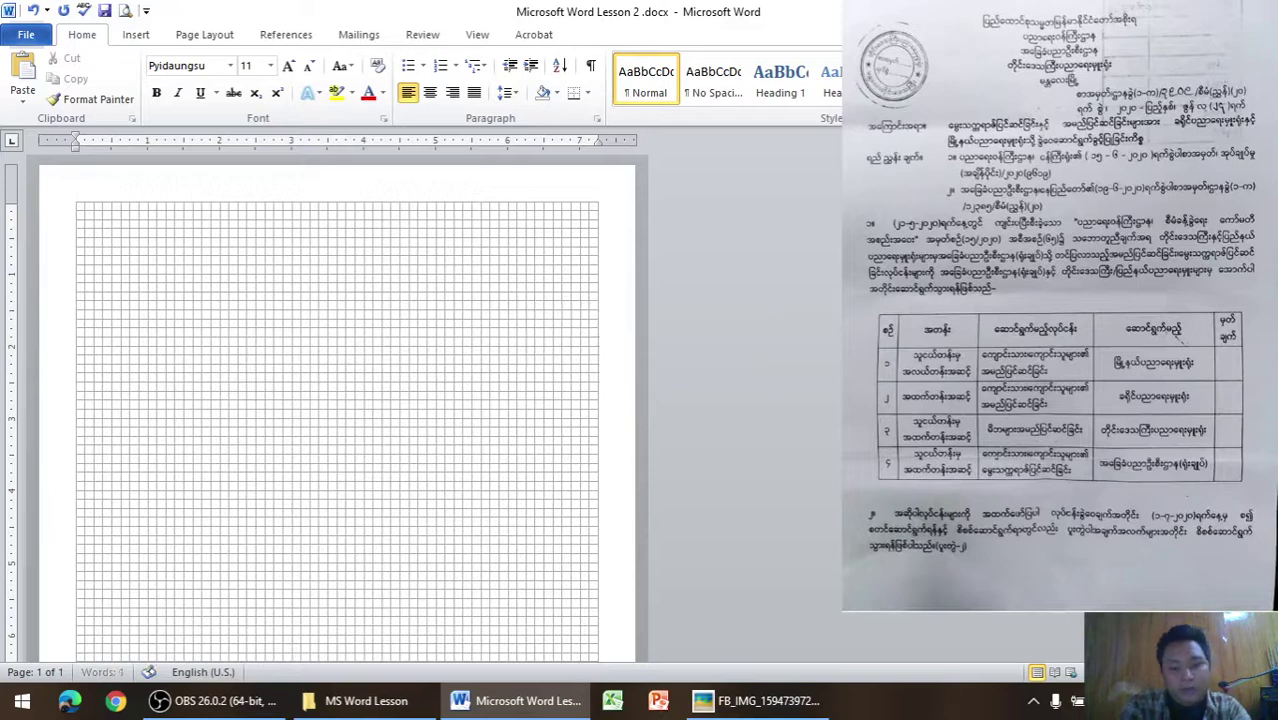
type("ေ")
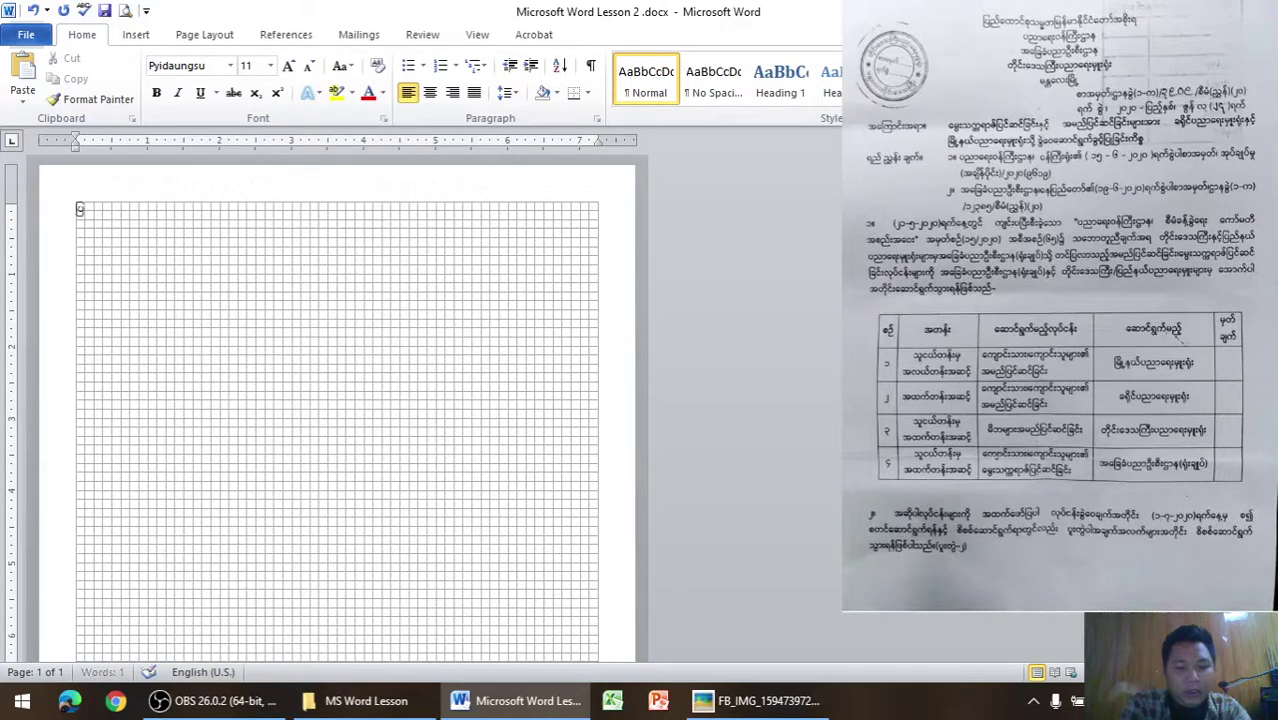
key("BackSpace")
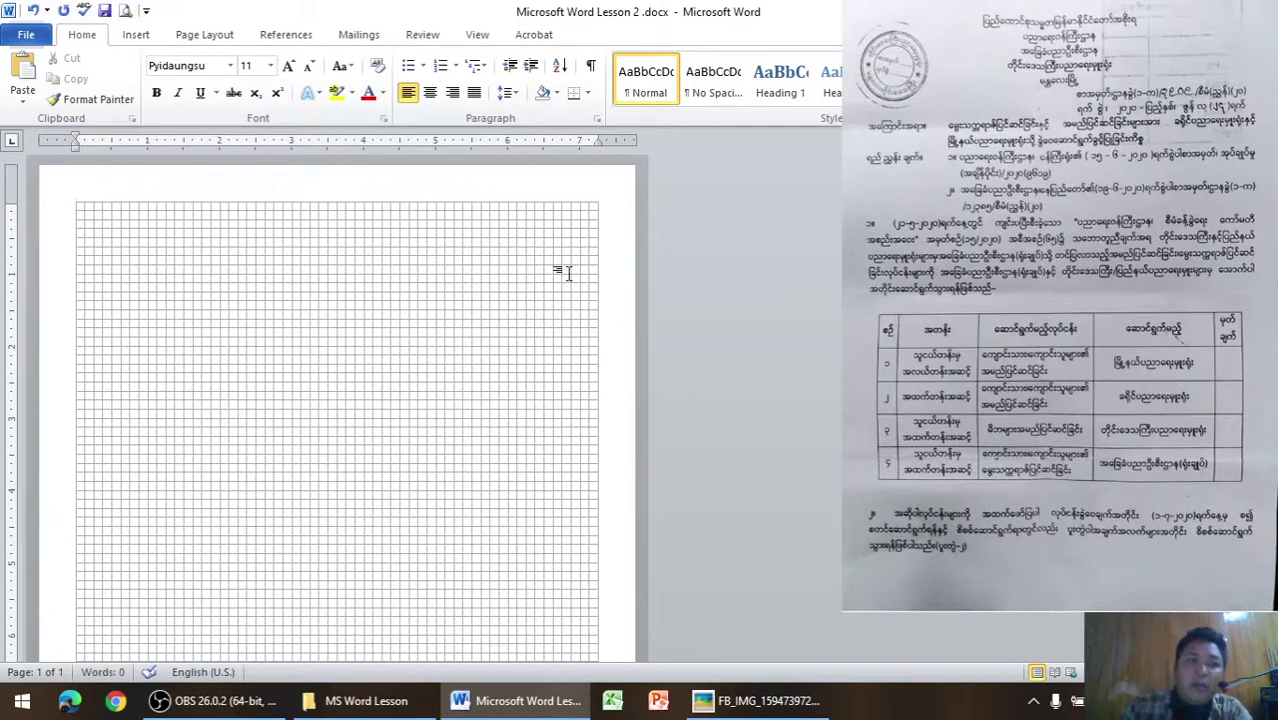
left_click(271, 66)
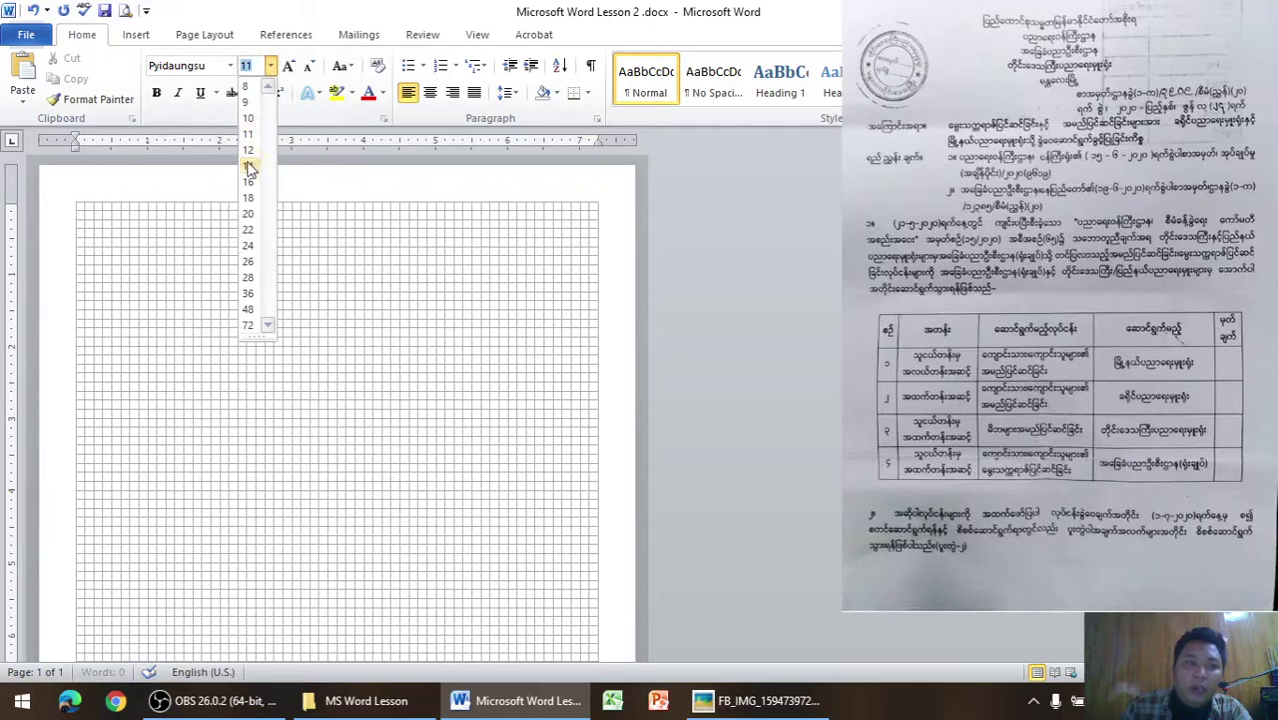
type("၁၀")
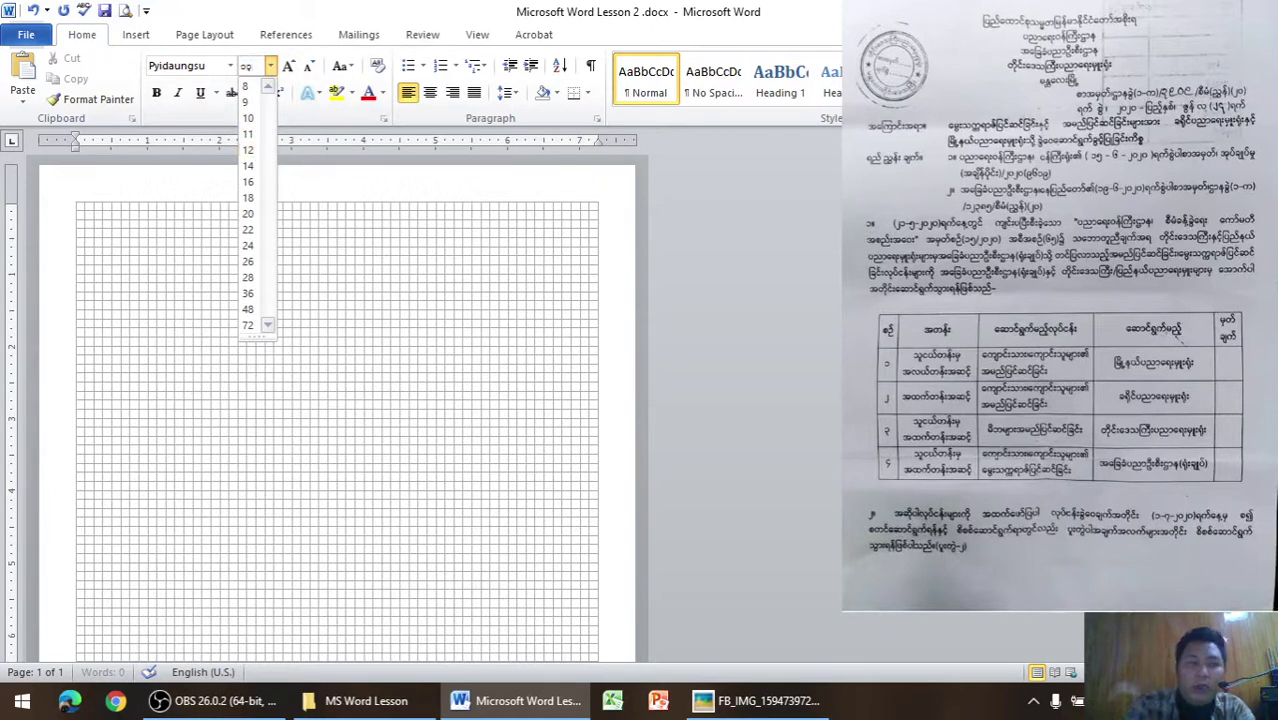
key("ctrl+space")
type("13")
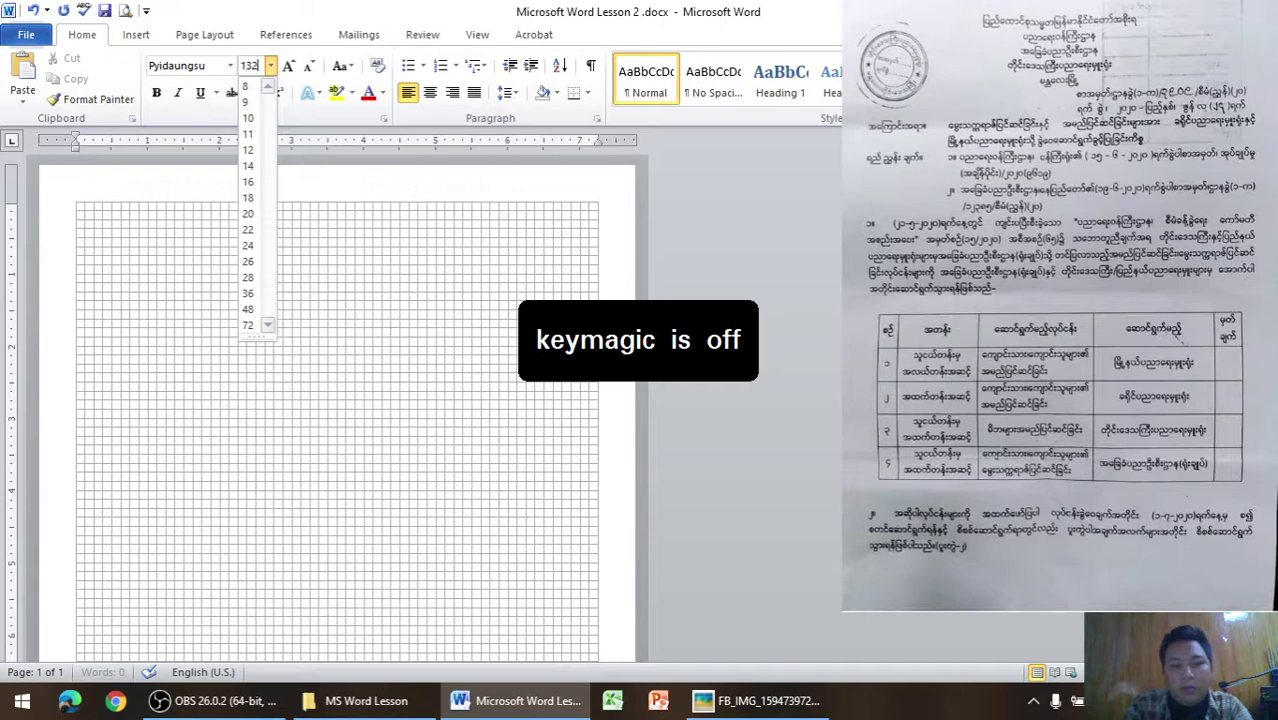
key("Return")
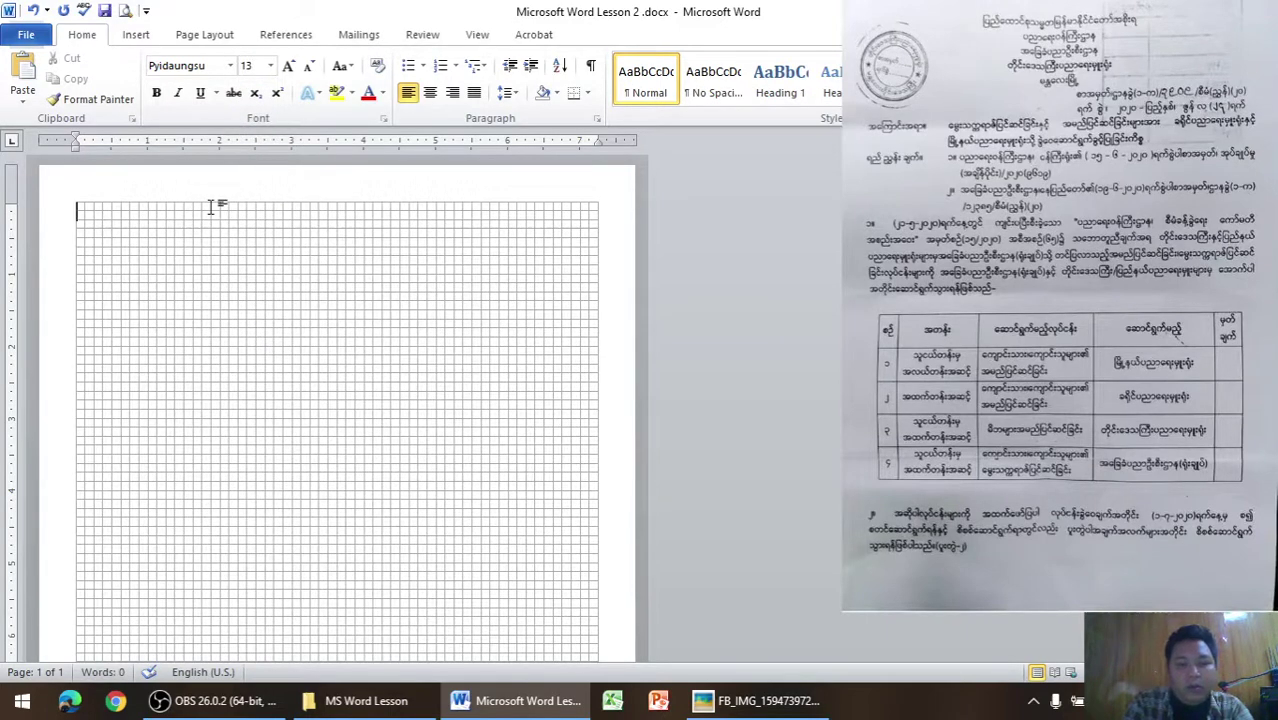
Type the first two header lines: the government heading ending အစိုးရ, then ပညာဝန်ကြီးဌာန
key("ctrl+space")
type("ပြည်ထော")
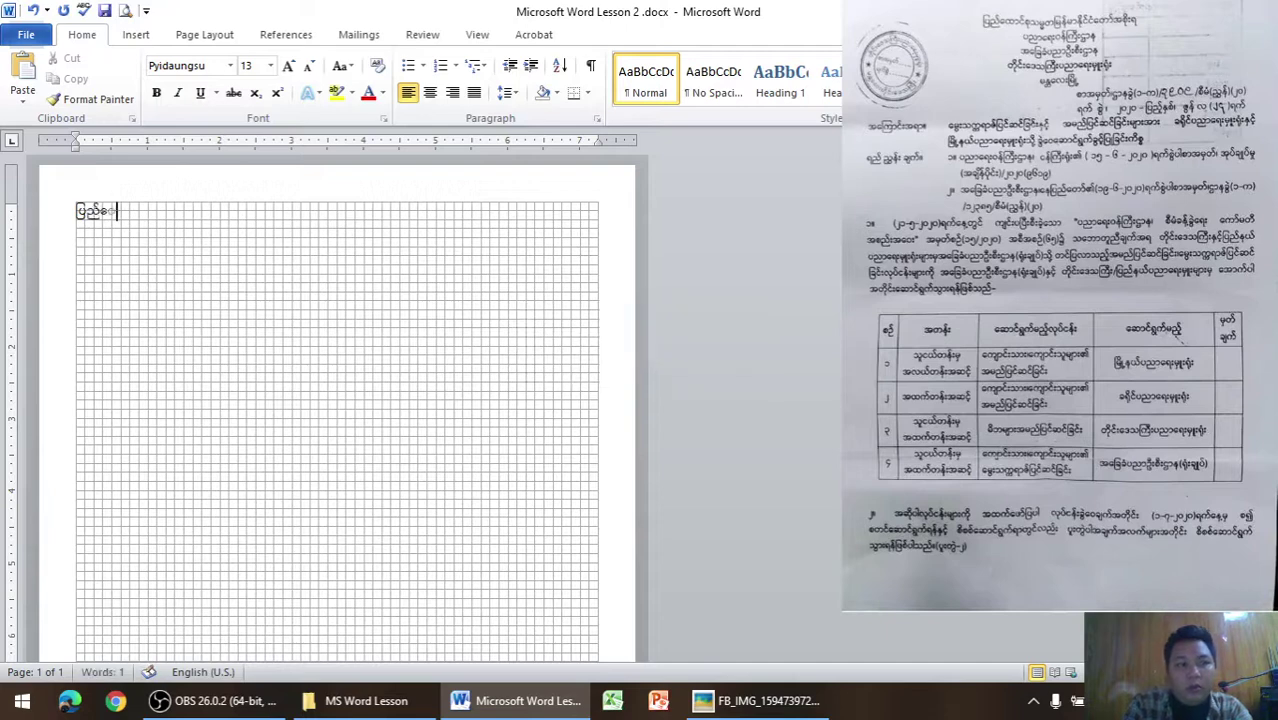
type("ာင်စု")
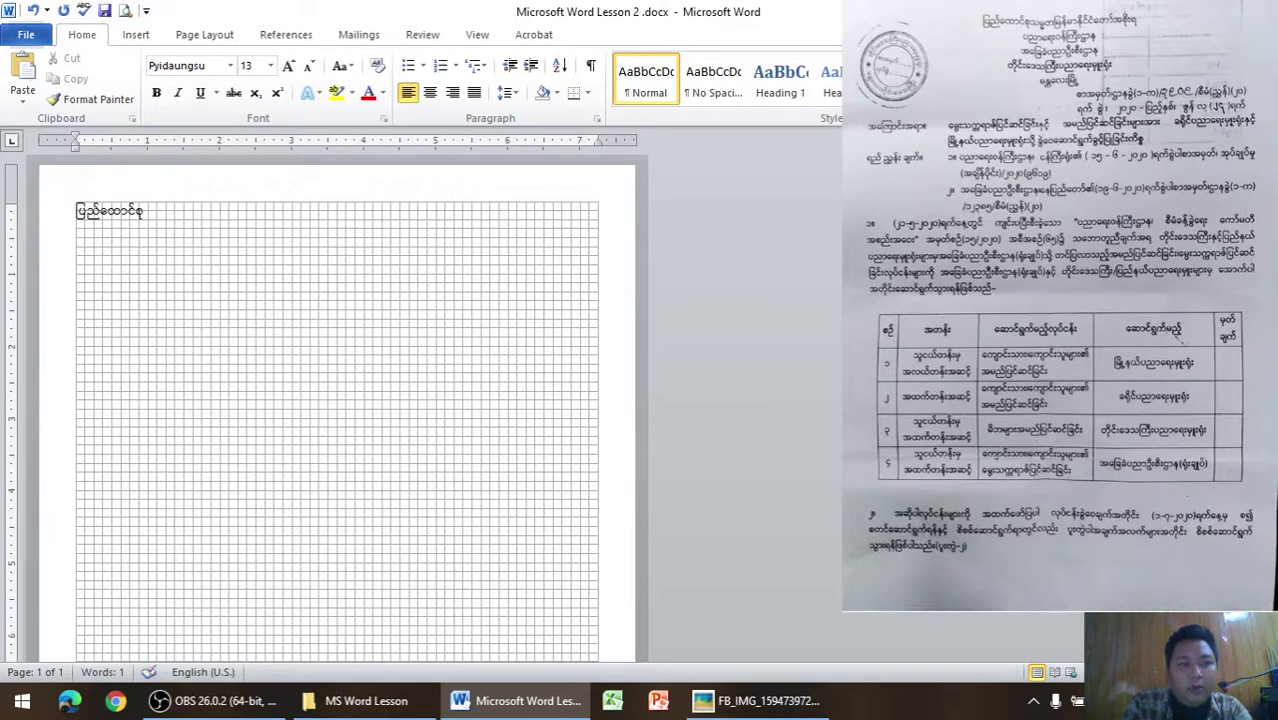
type("သမ္မတ")
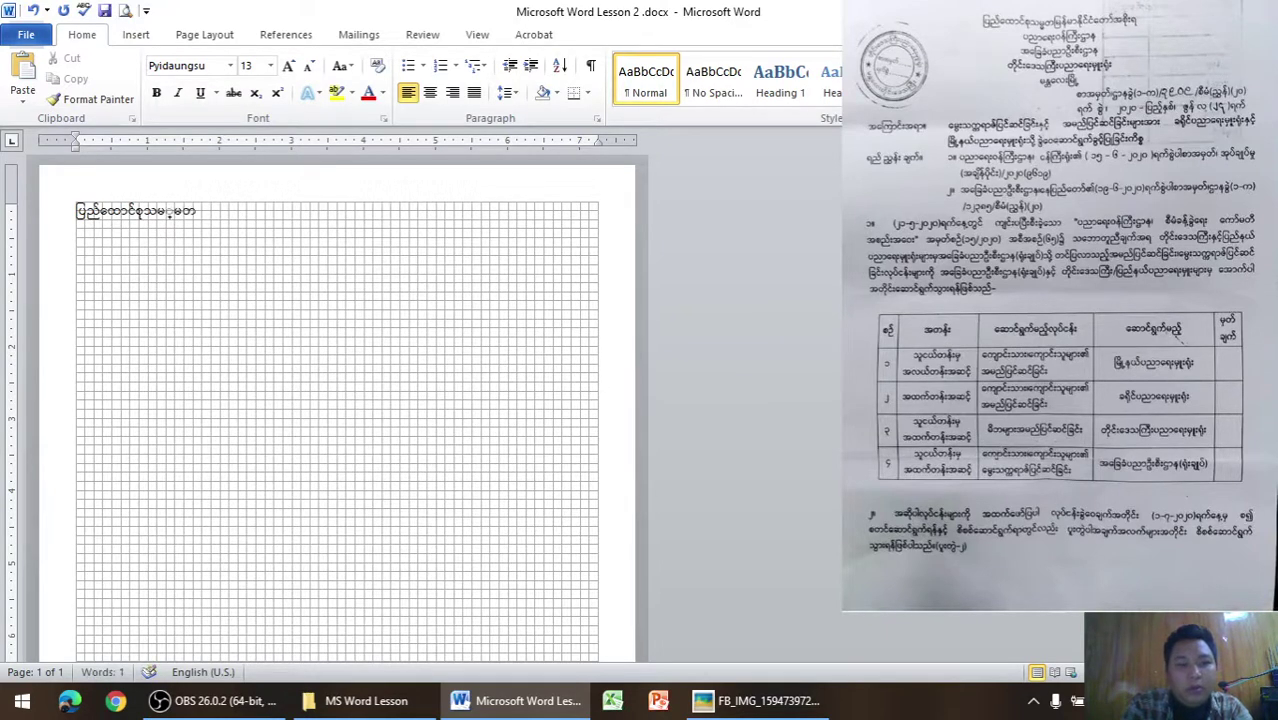
type("မြန်မာ")
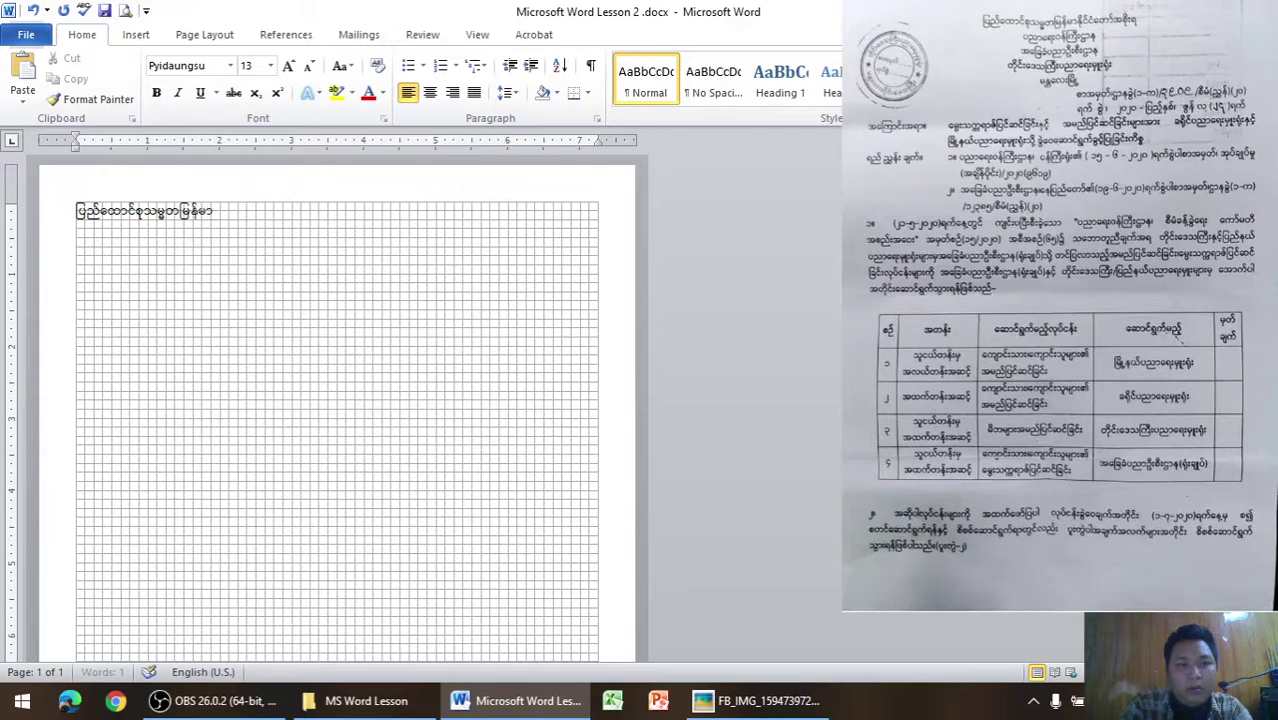
type("နိုင်ငံတ")
type("ော်")
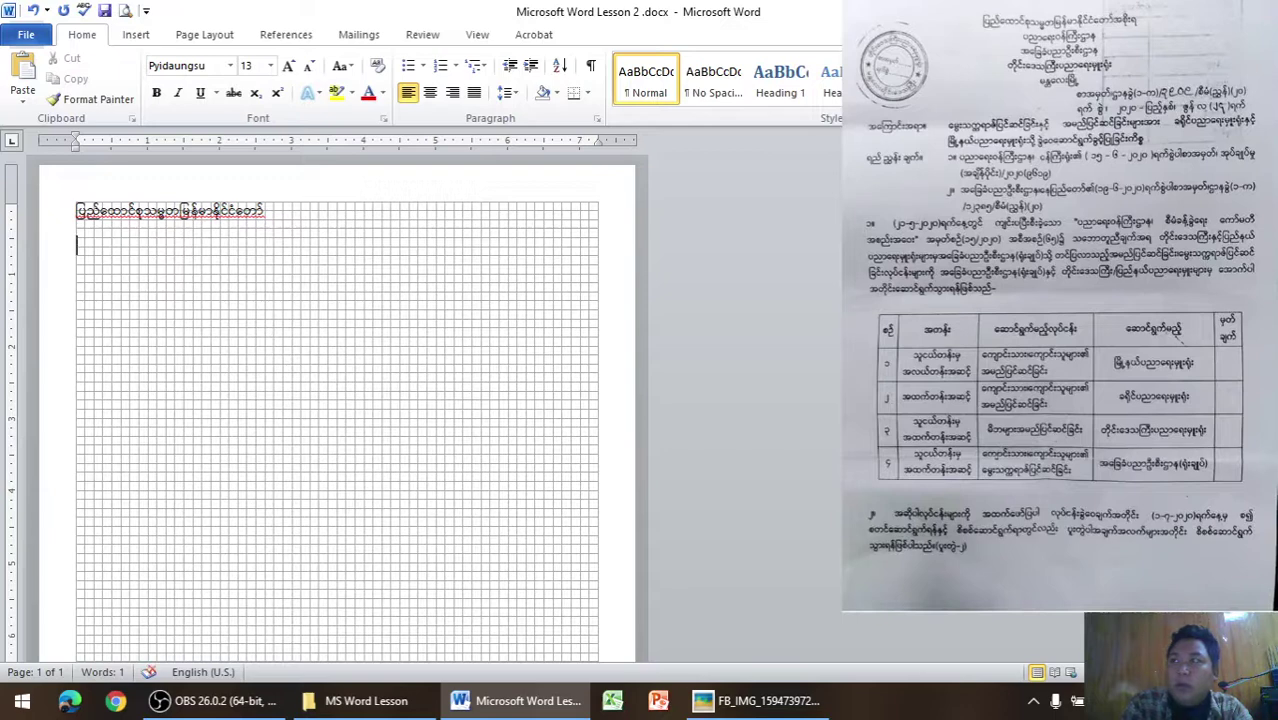
key("BackSpace")
type("အစိ")
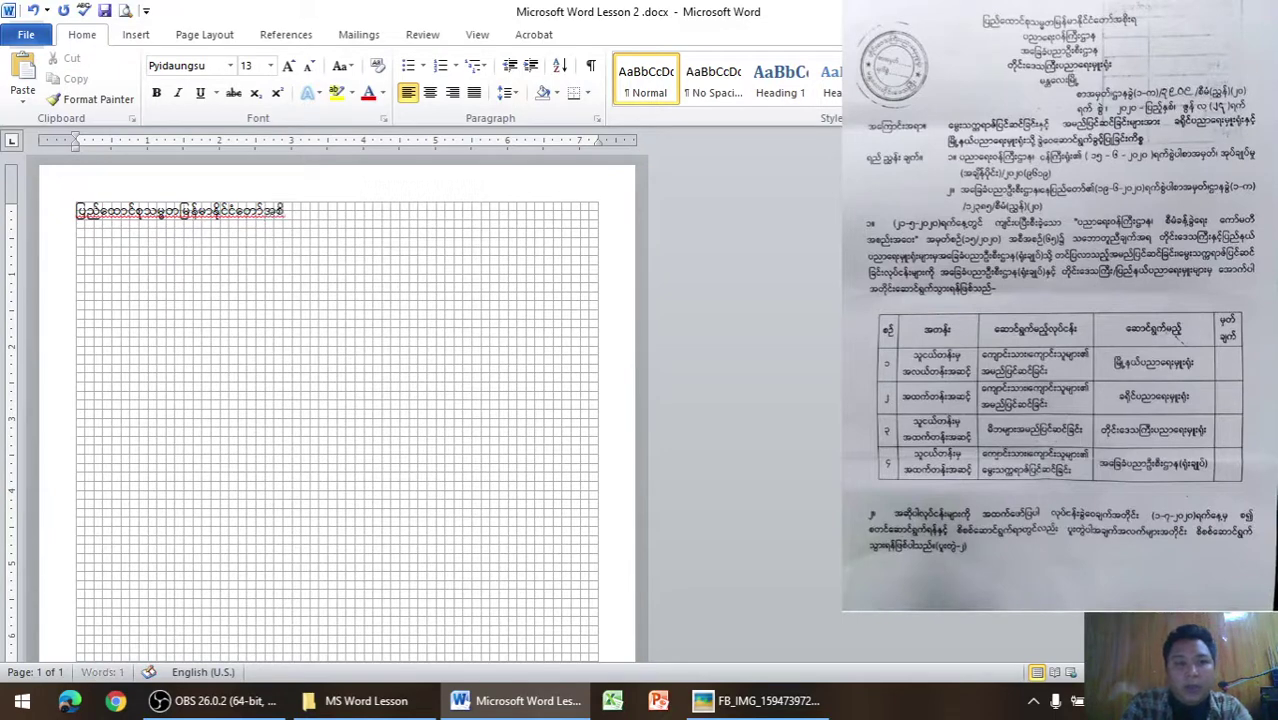
type("ုးရ")
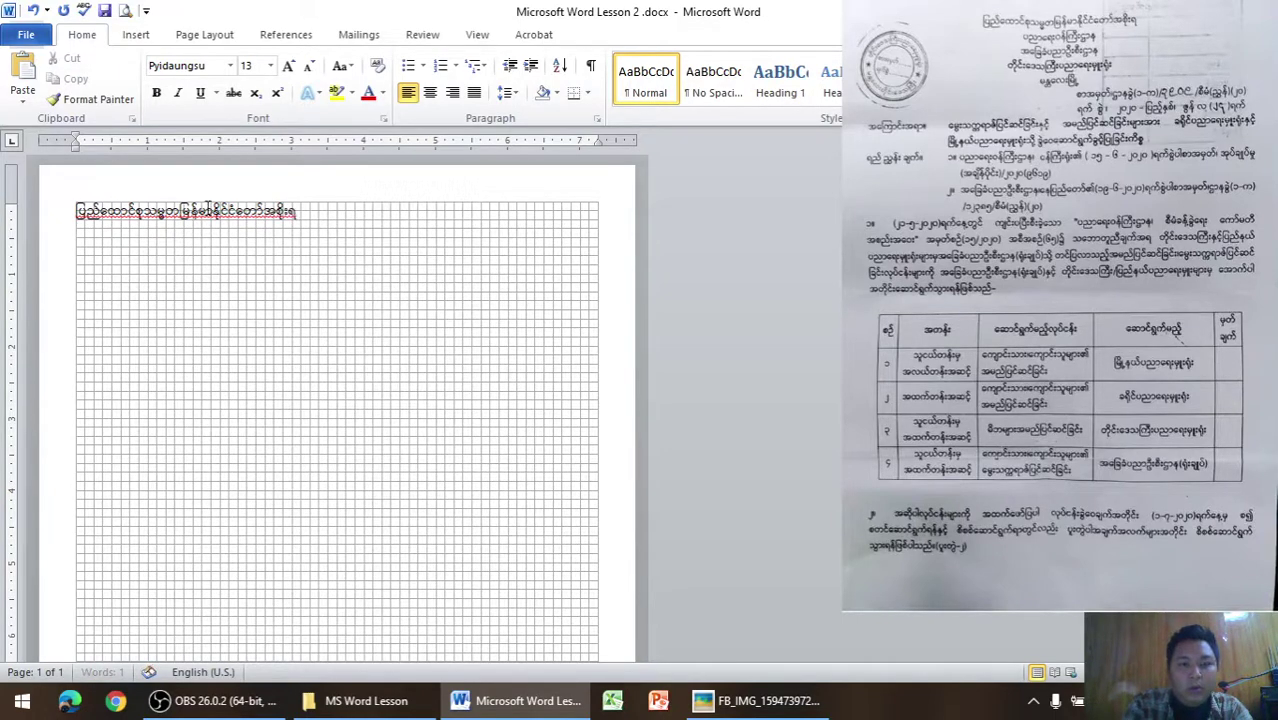
key("Return")
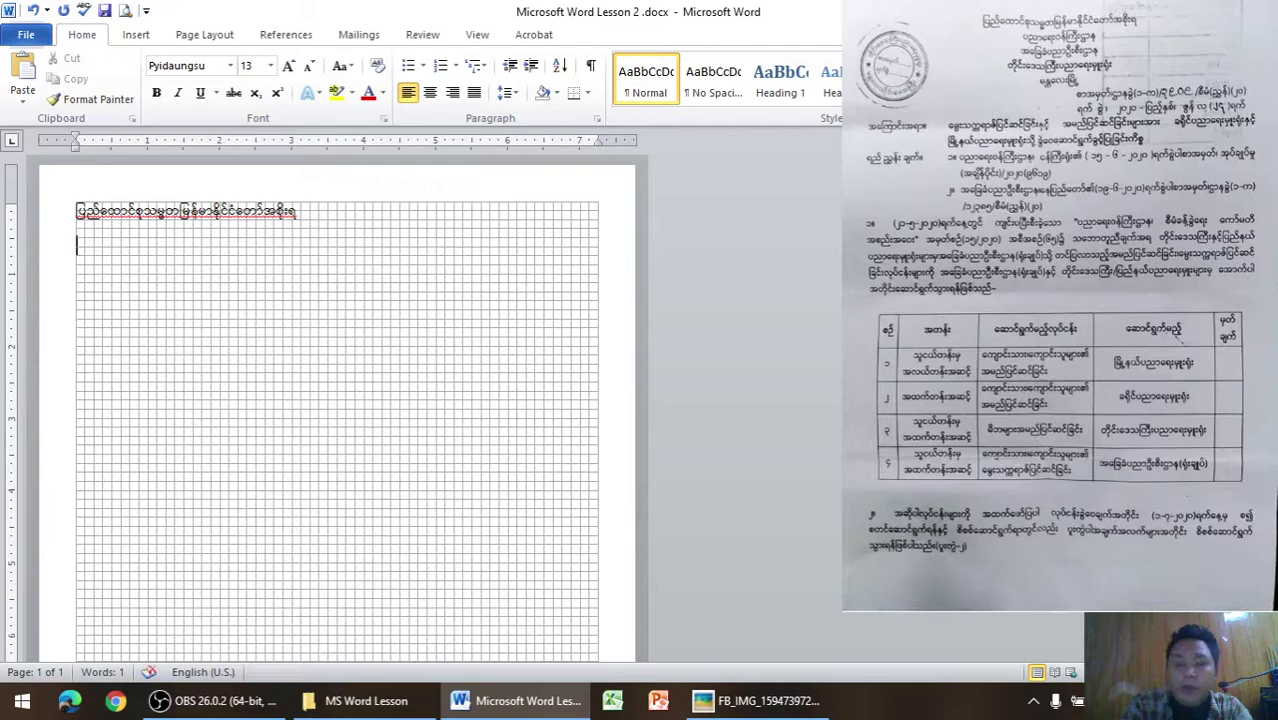
type("ပညာရေ")
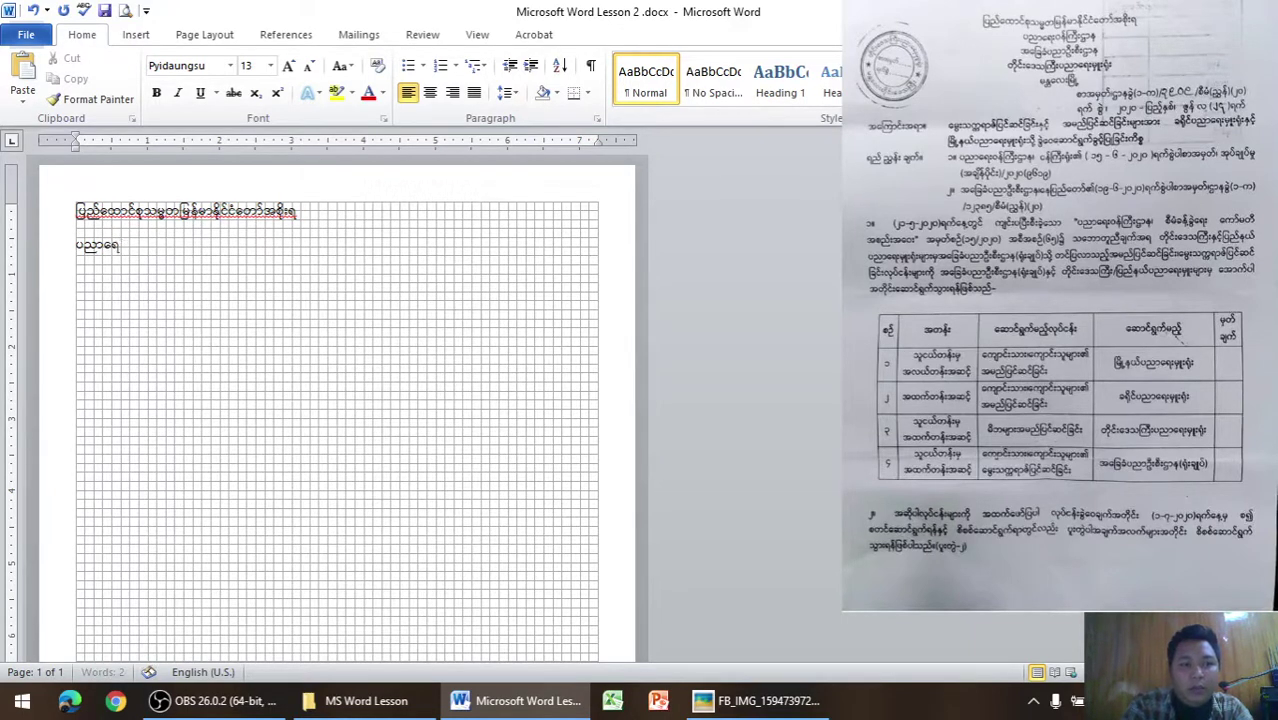
type("းဝန")
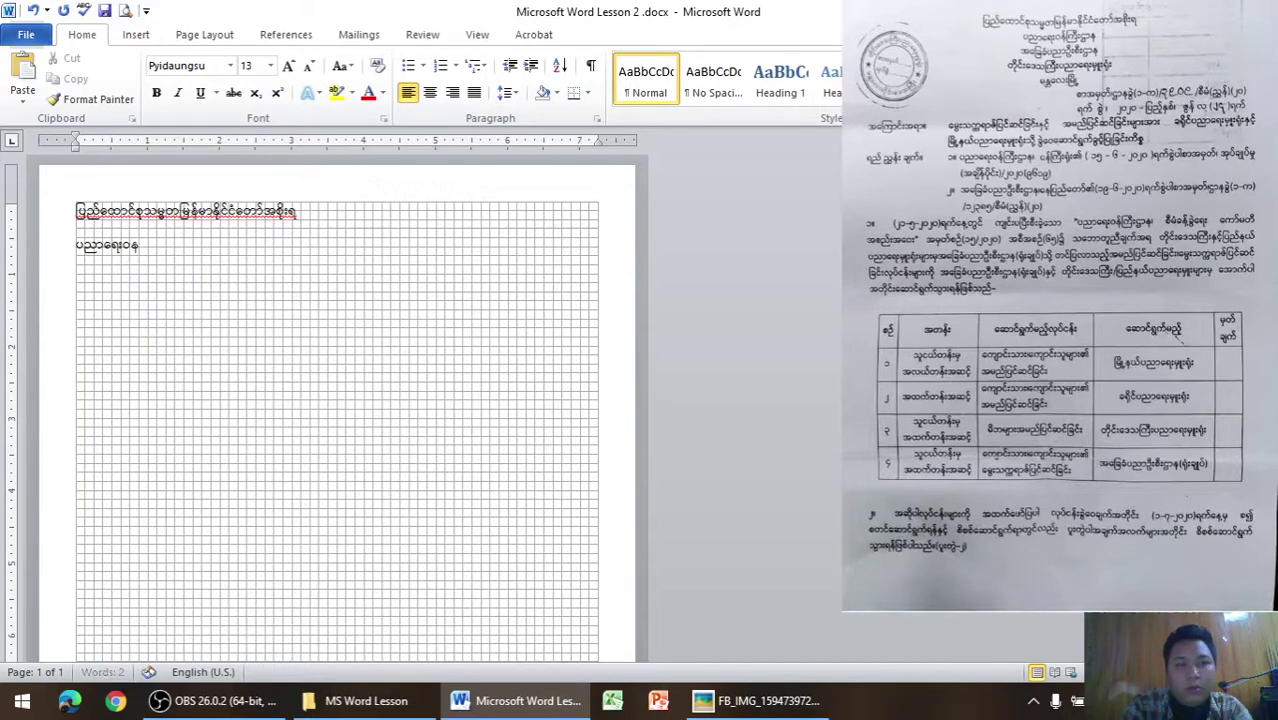
type("်ကြီး")
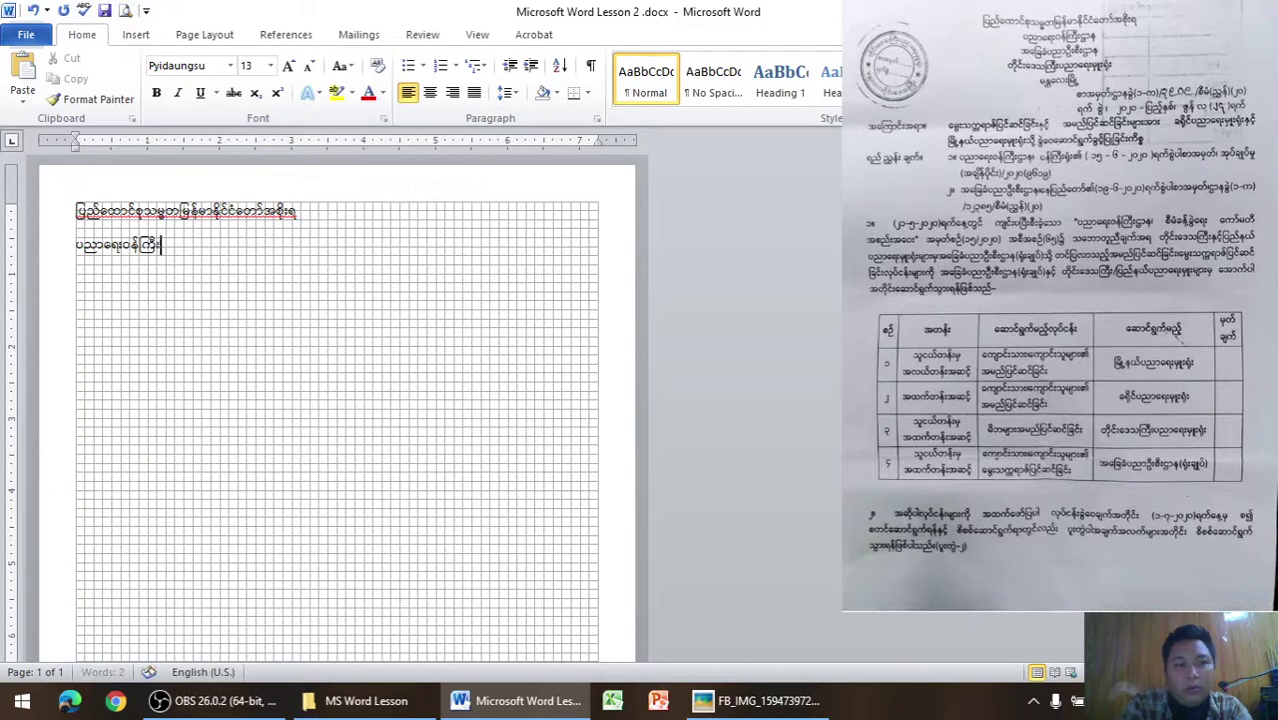
type("ဌာန")
key("Return")
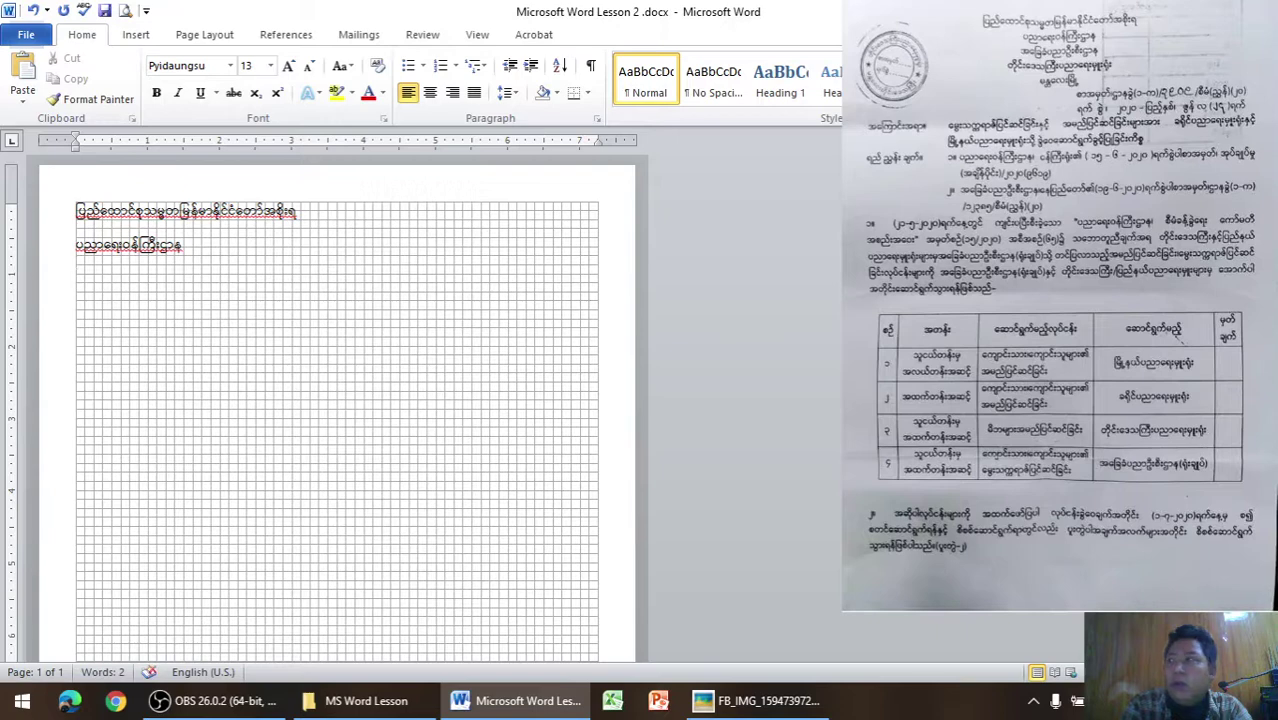
Type the third header line အခြေခံပညာဦးစီးဌာန and begin the fourth, regional education line
type("အခြေ")
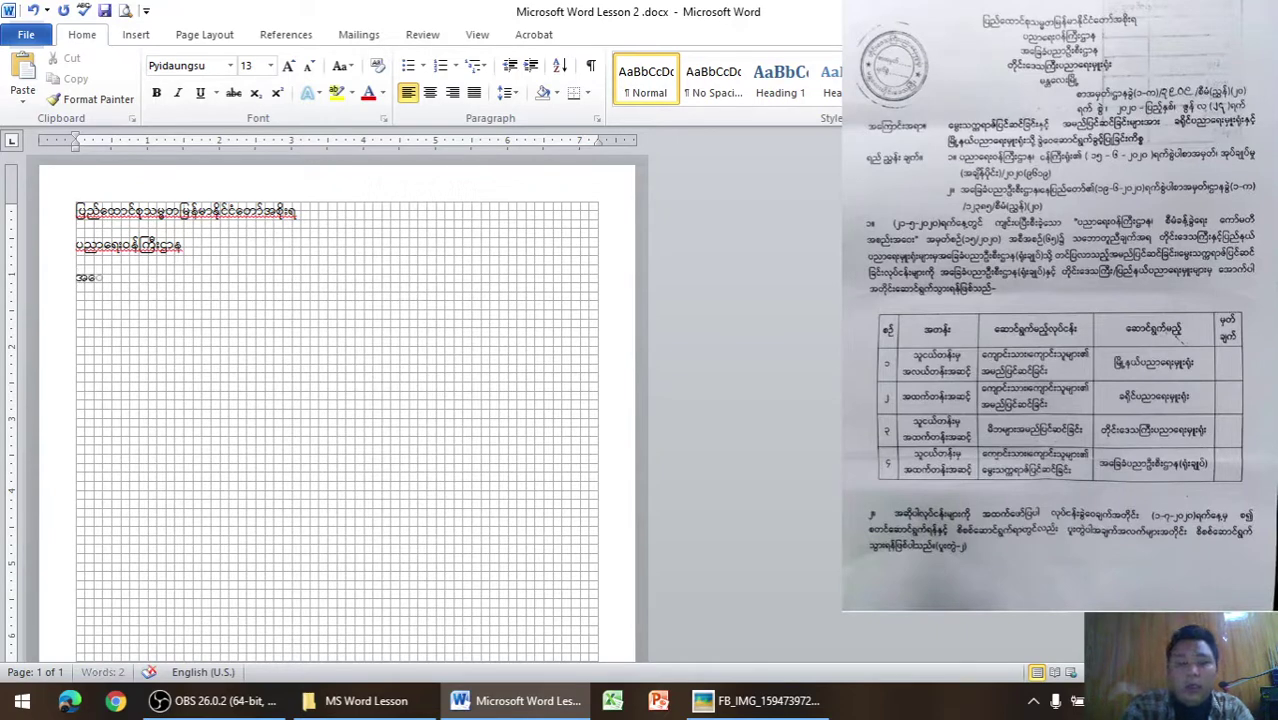
type("ခံ")
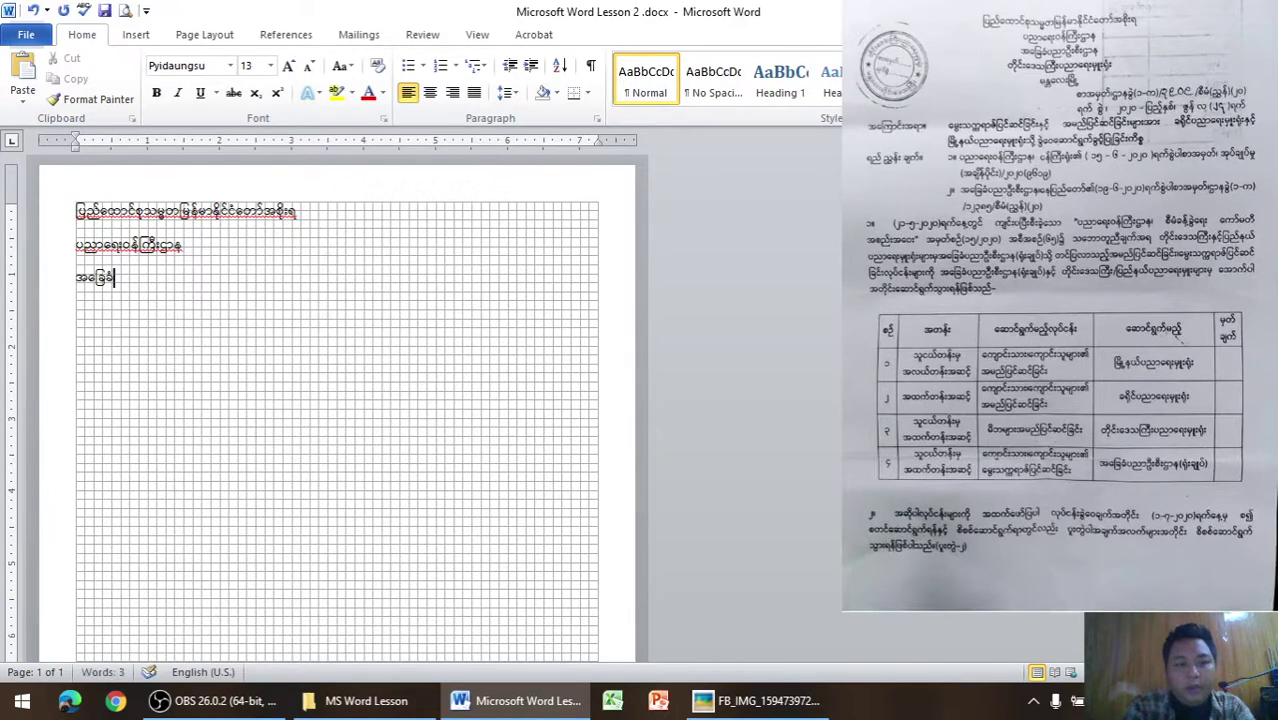
type("ပညာ")
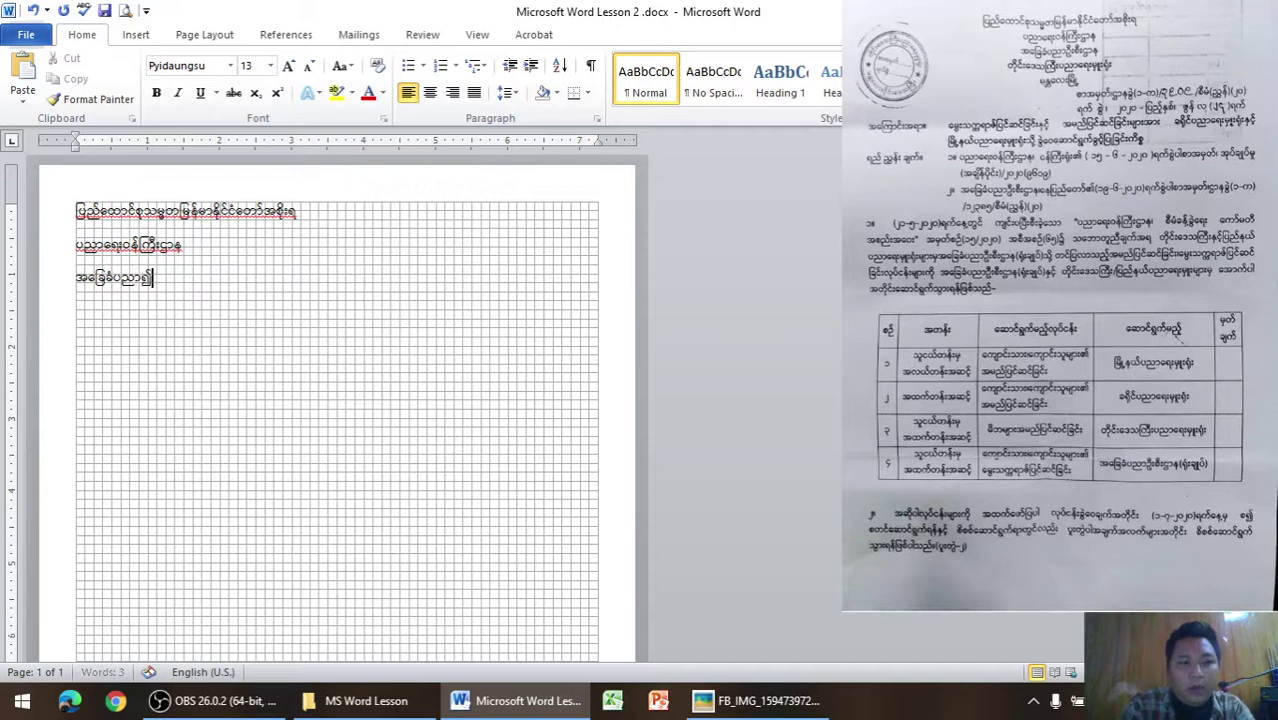
type("ဦးစ")
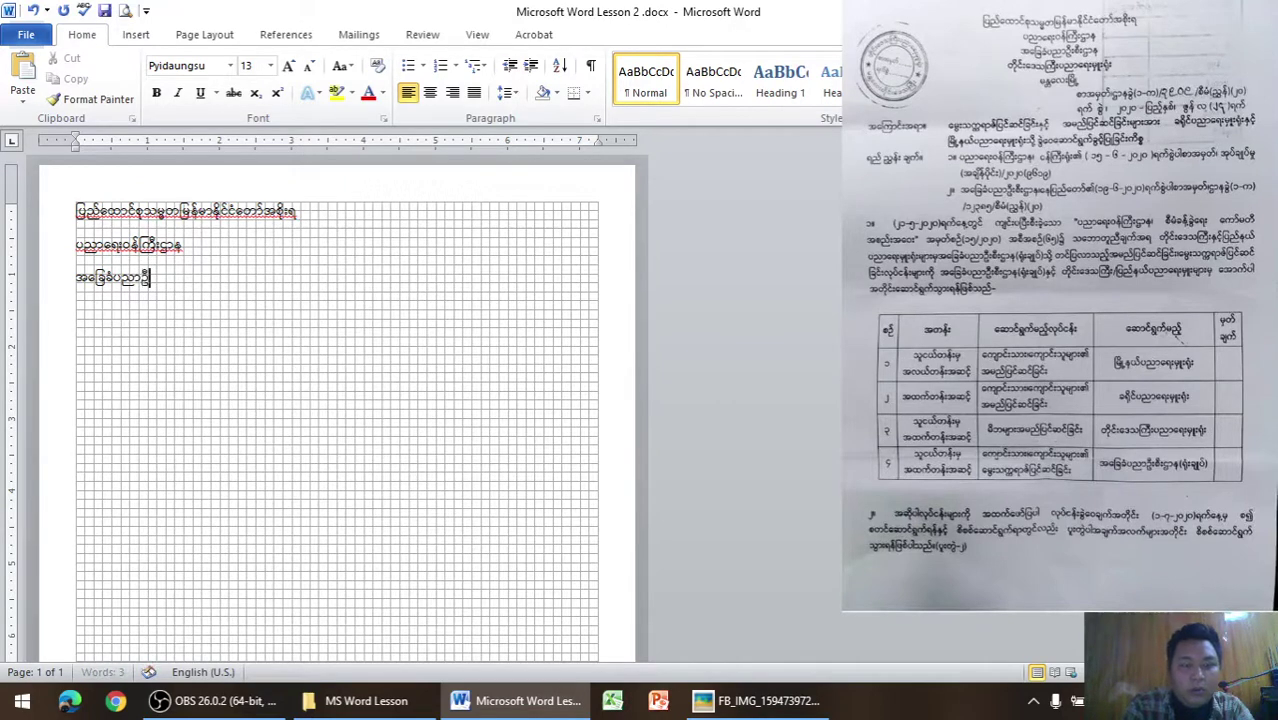
type("ီး")
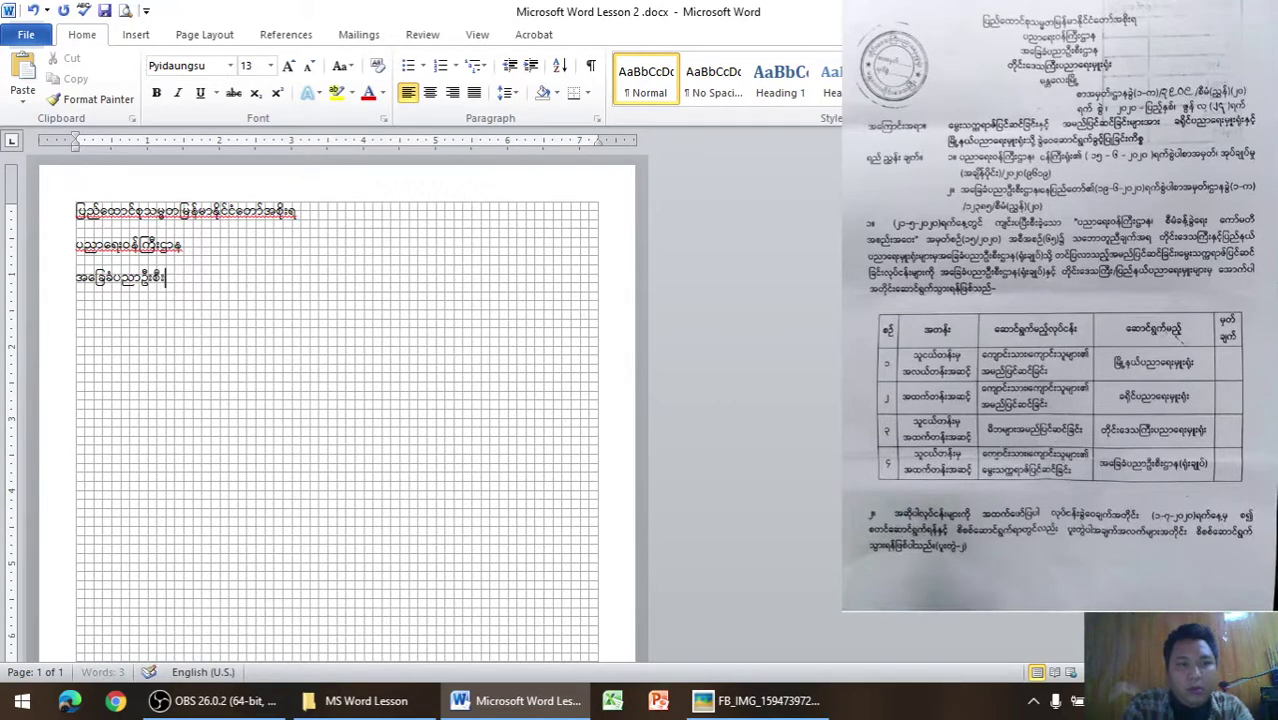
type("ဌာန")
key("Return")
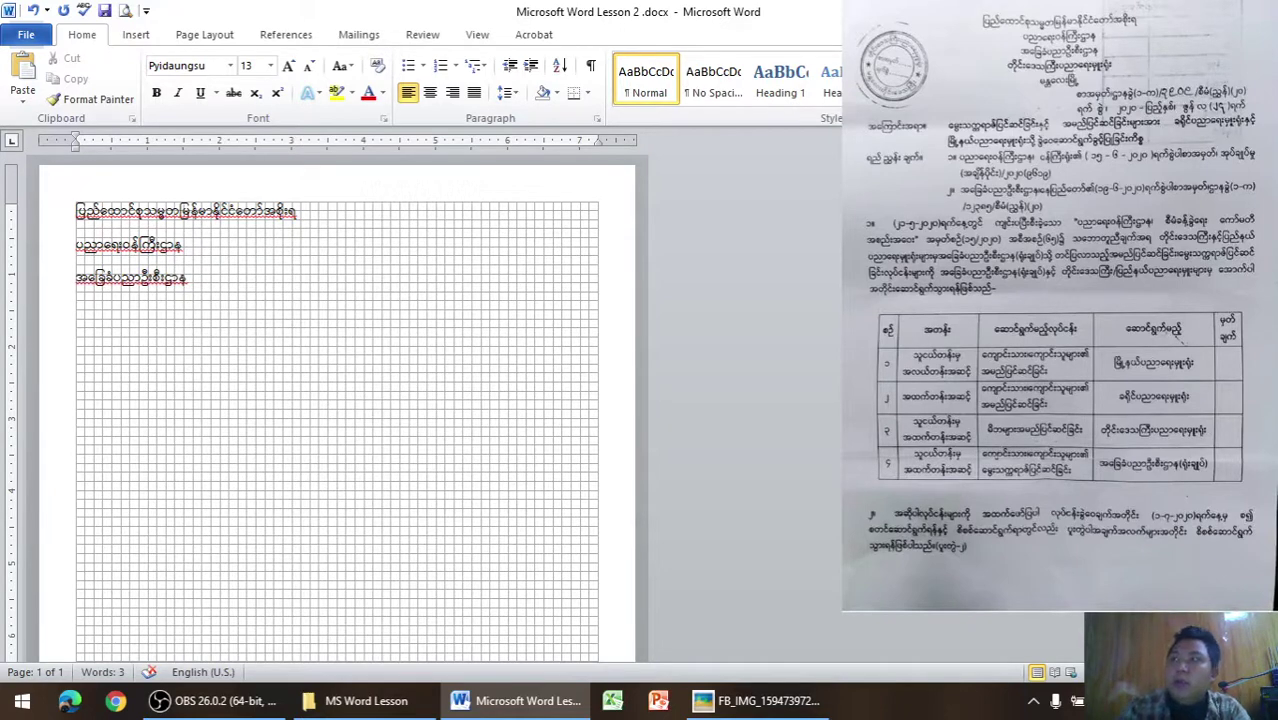
type("တိုင်းေ")
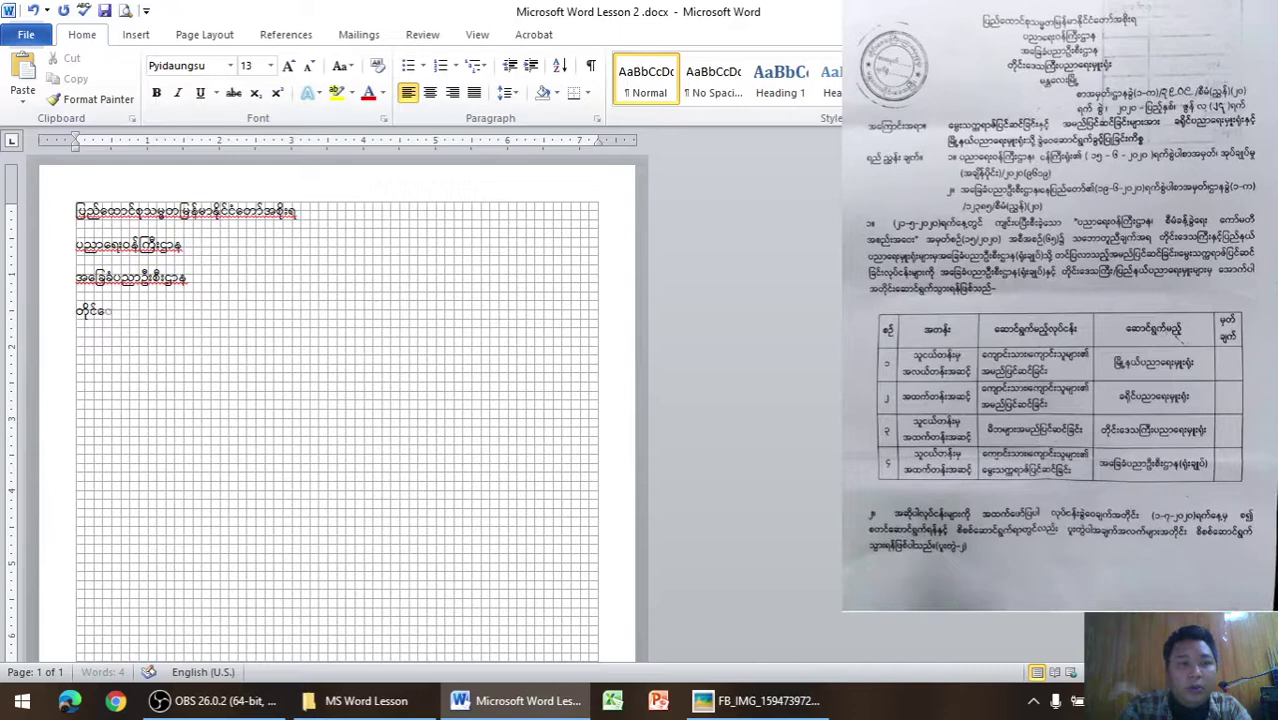
key("BackSpace")
type("းဒေသ")
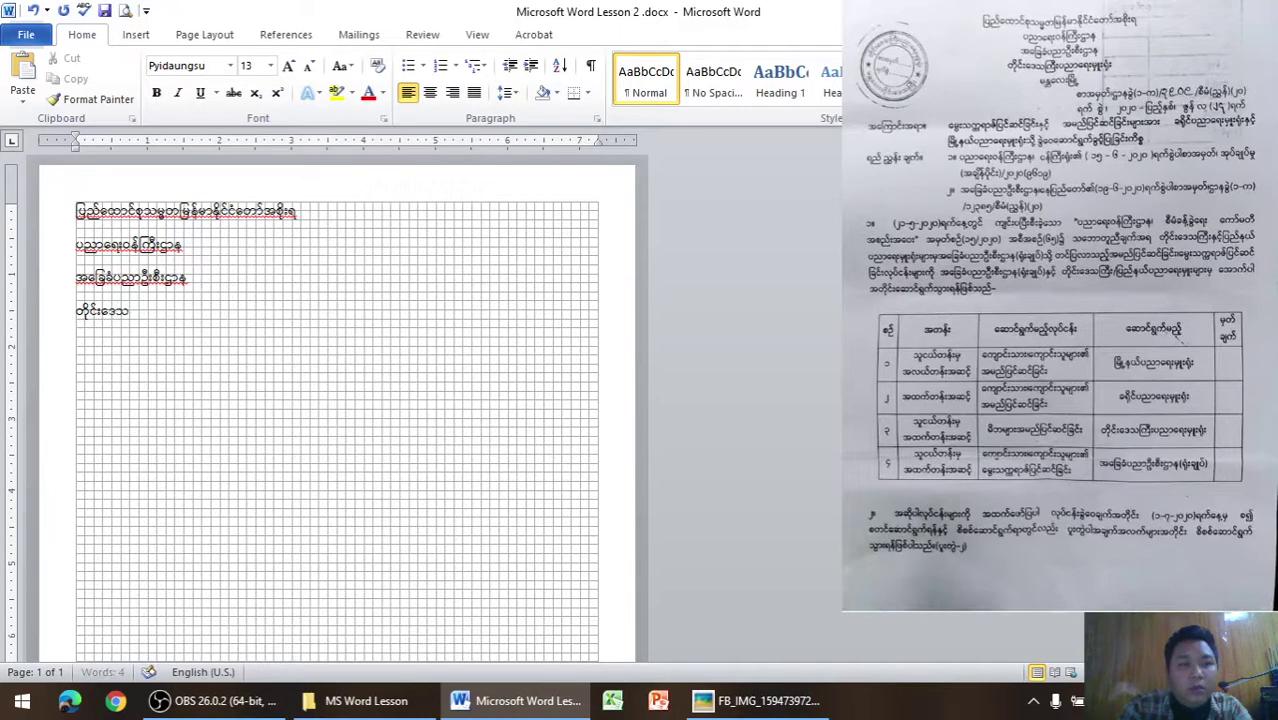
type("ကြီး")
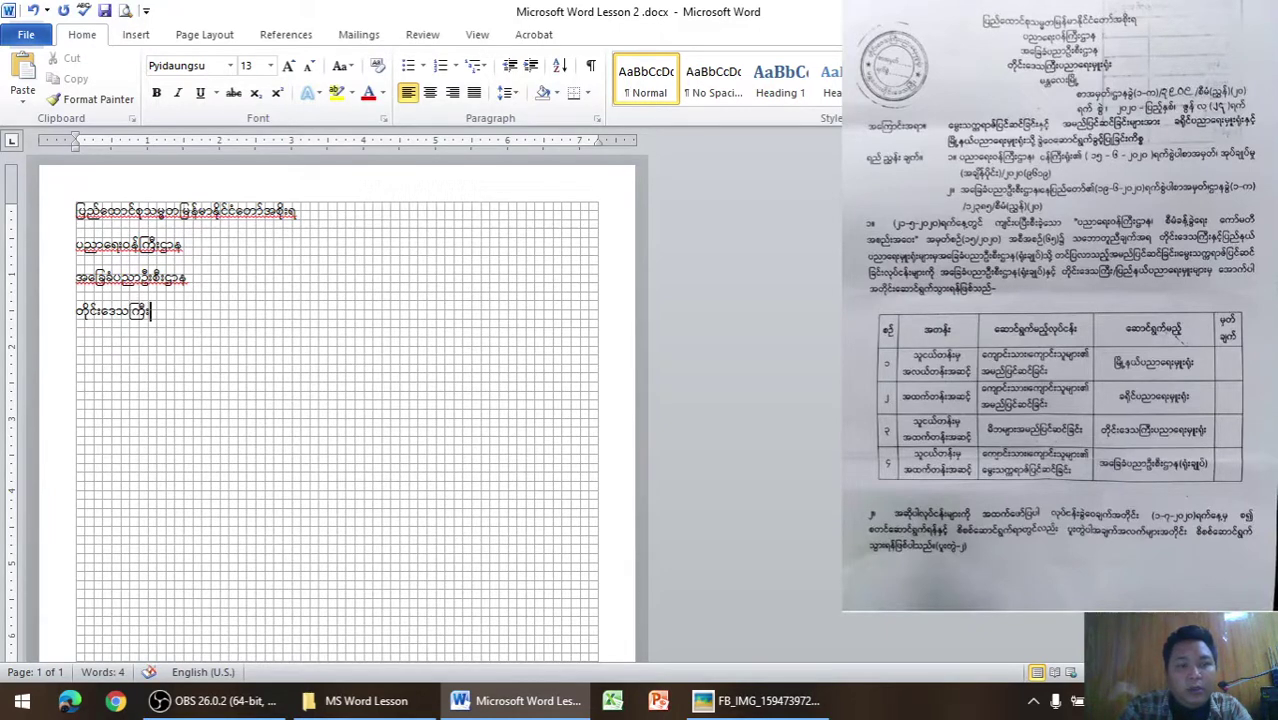
type("ပညာရေး")
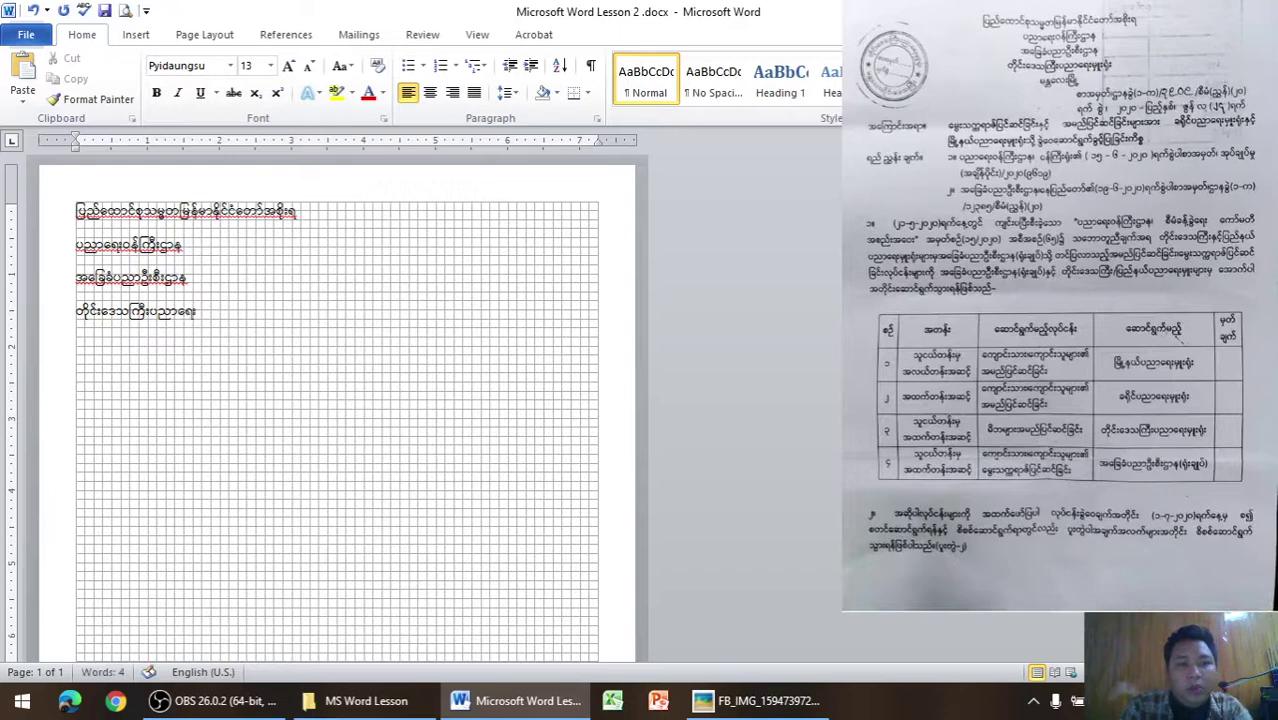
type("မ")
key("BackSpace")
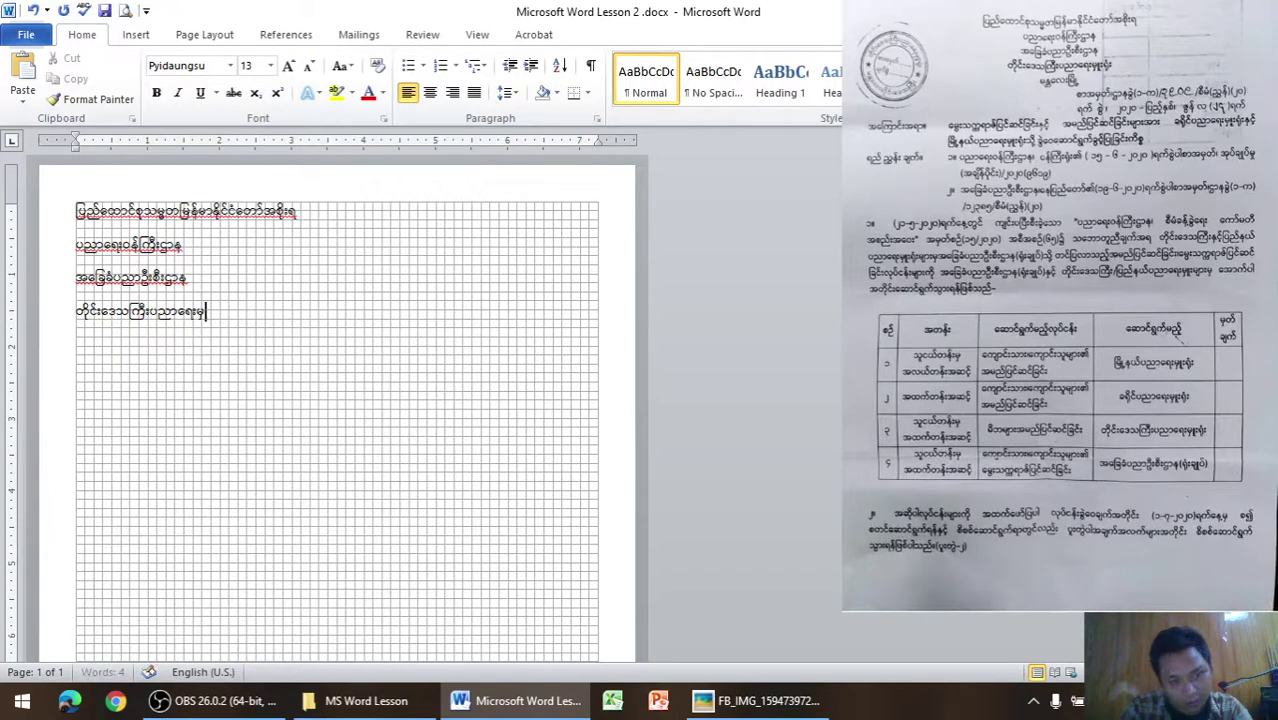
key("BackSpace")
type("ူး")
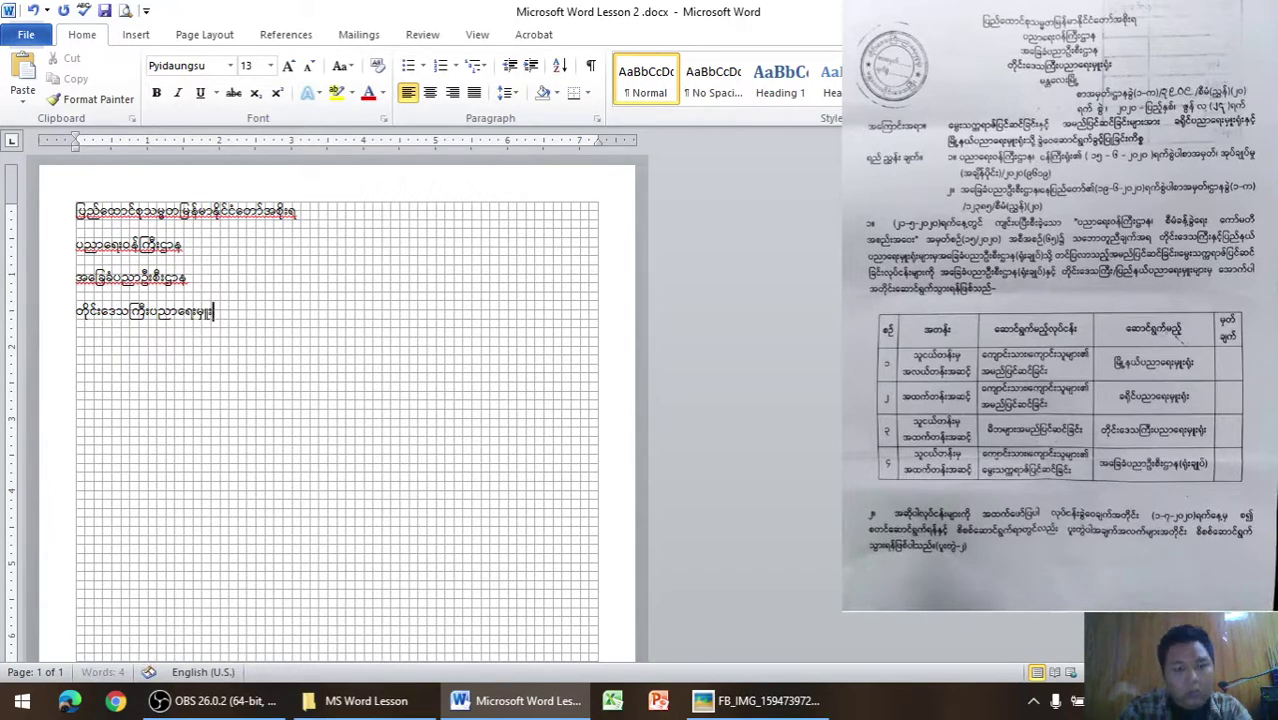
End the fourth line with ရုံး and begin the fifth line မန္တလေးမြို့
type("၏")
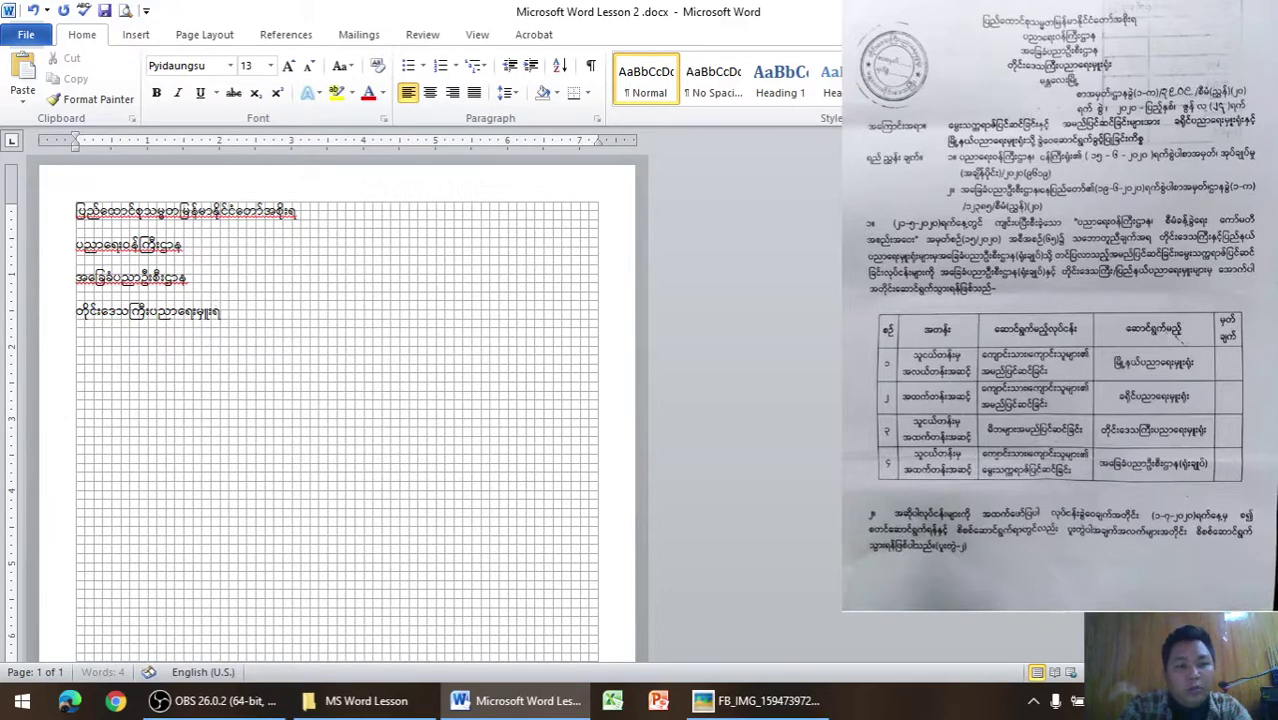
key("BackSpace")
type("ရုံး")
key("Return")
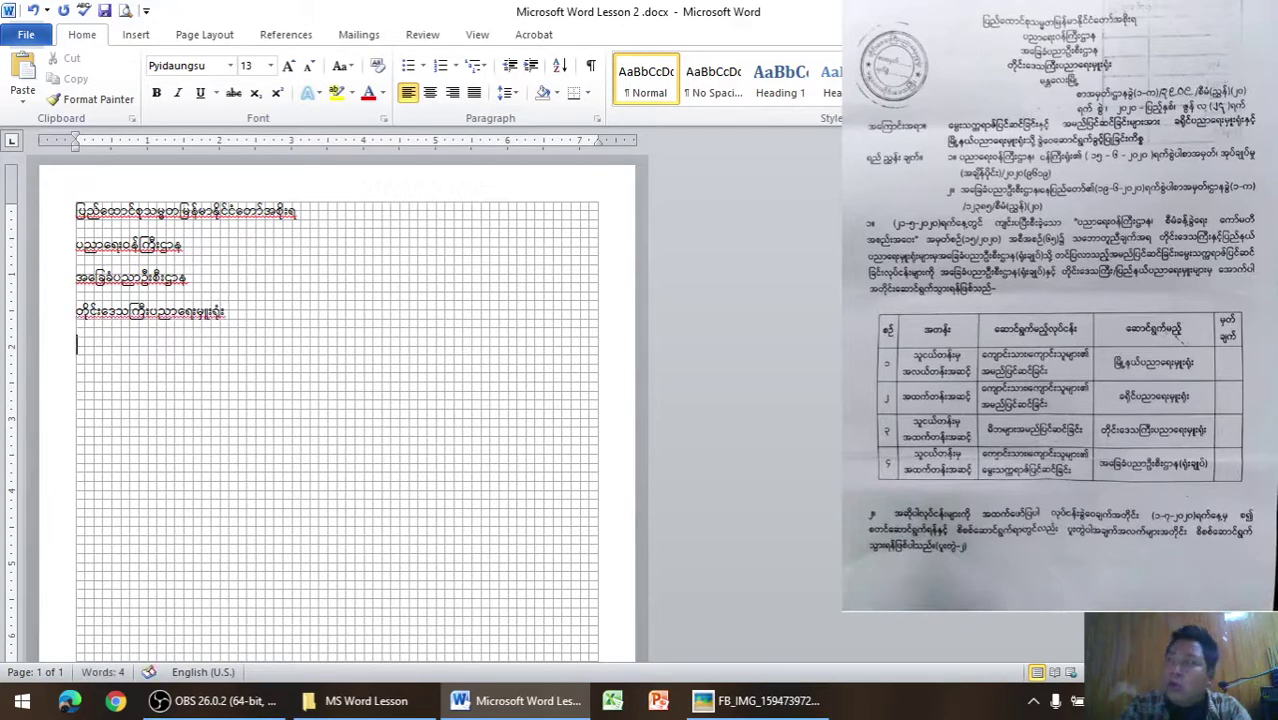
type("မန္တ")
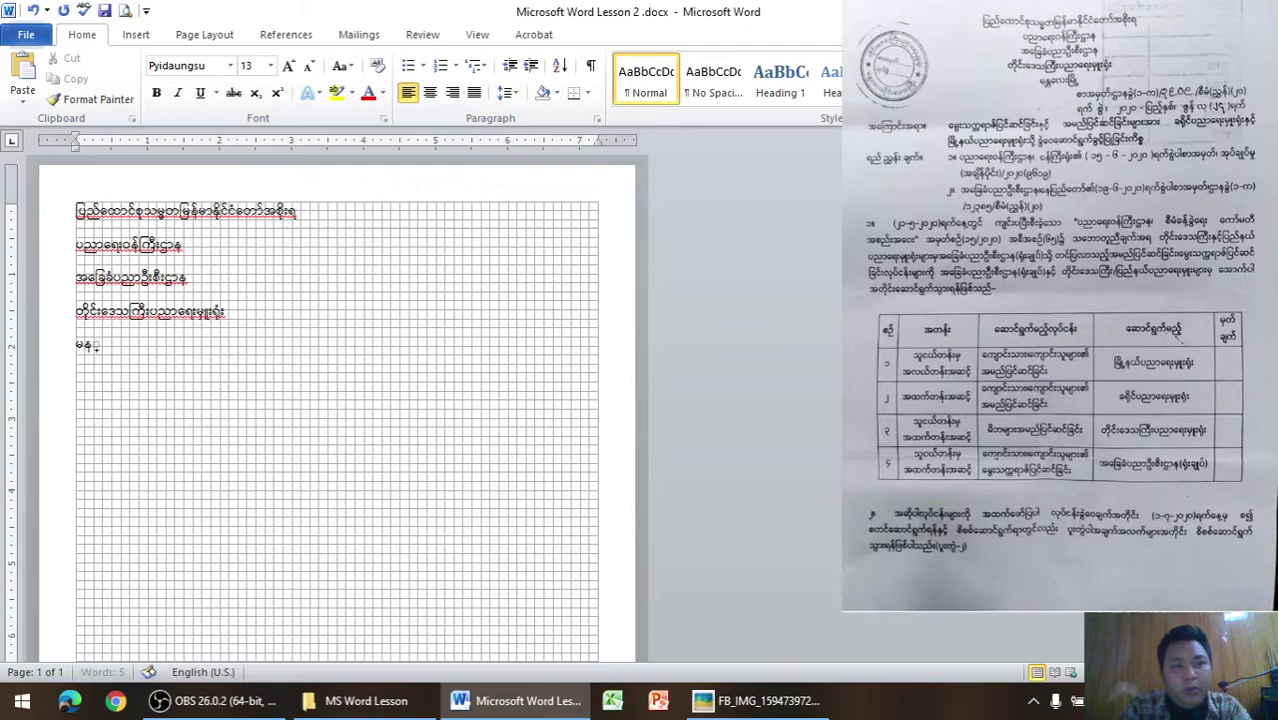
type("လေး")
type("မ")
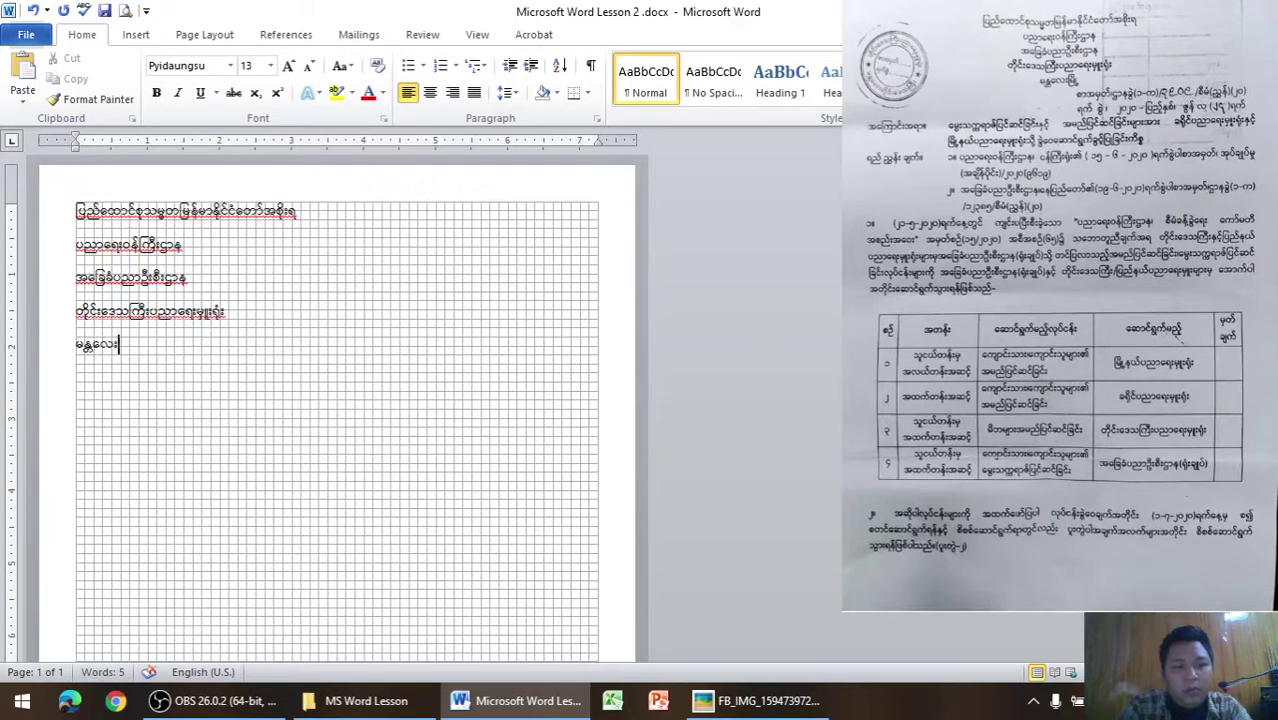
type("ြိ")
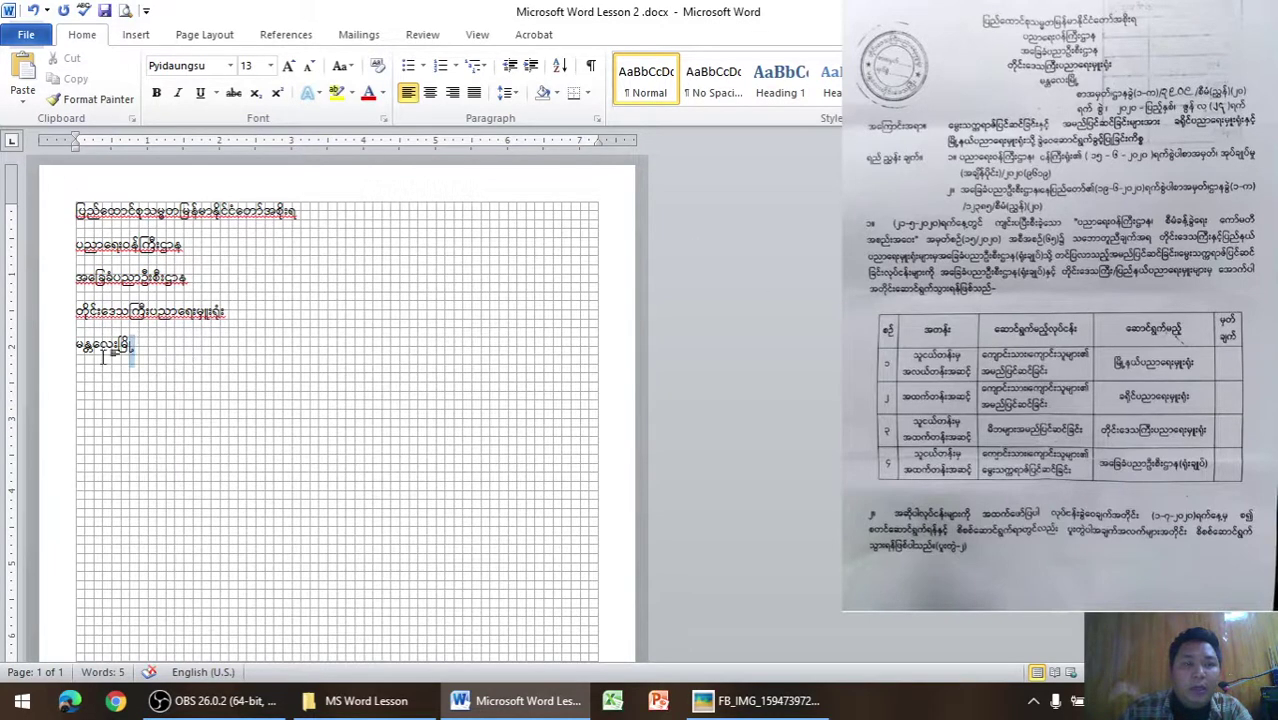
Select the five header lines and center them on the page
left_click_drag(140, 346, 58, 200)
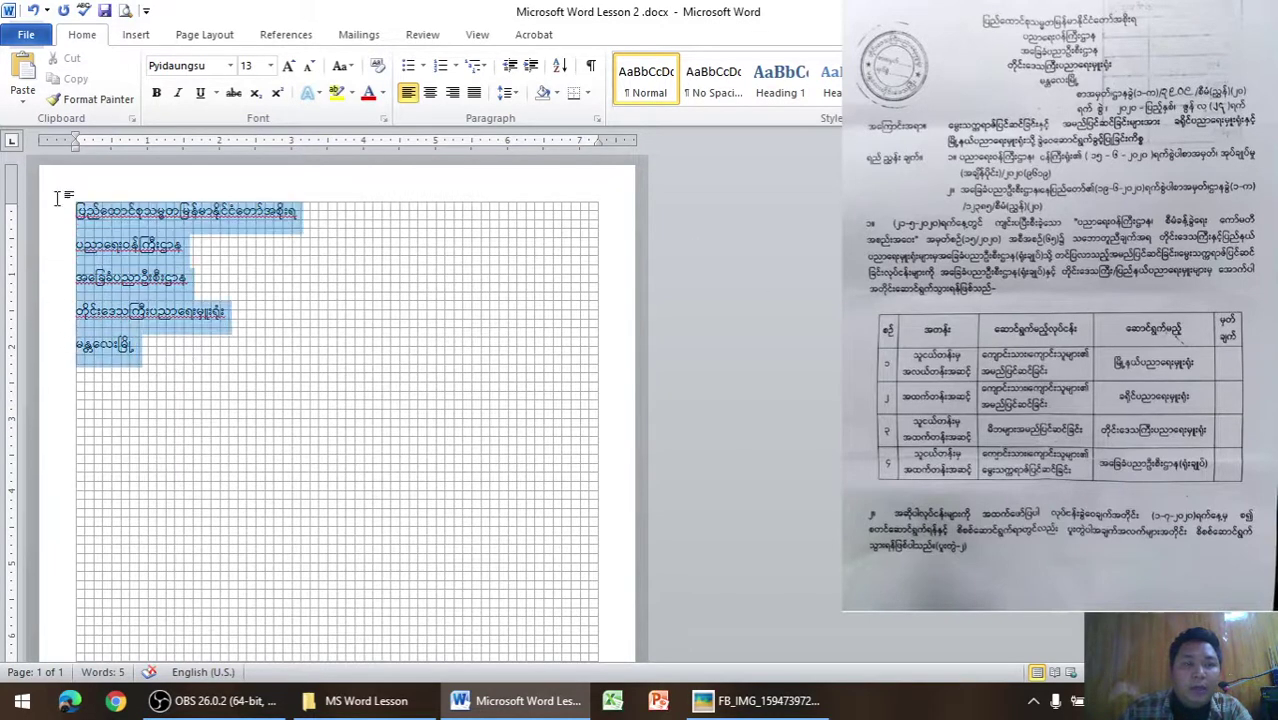
left_click(430, 93)
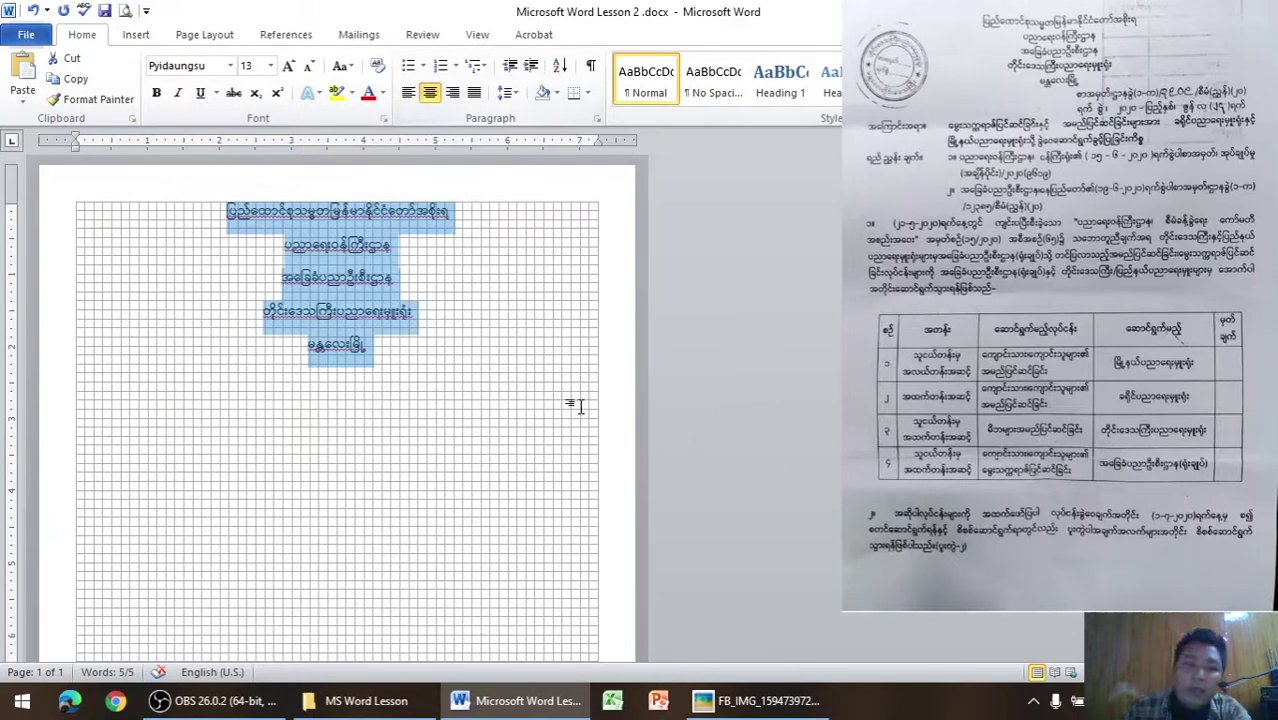
left_click(440, 358)
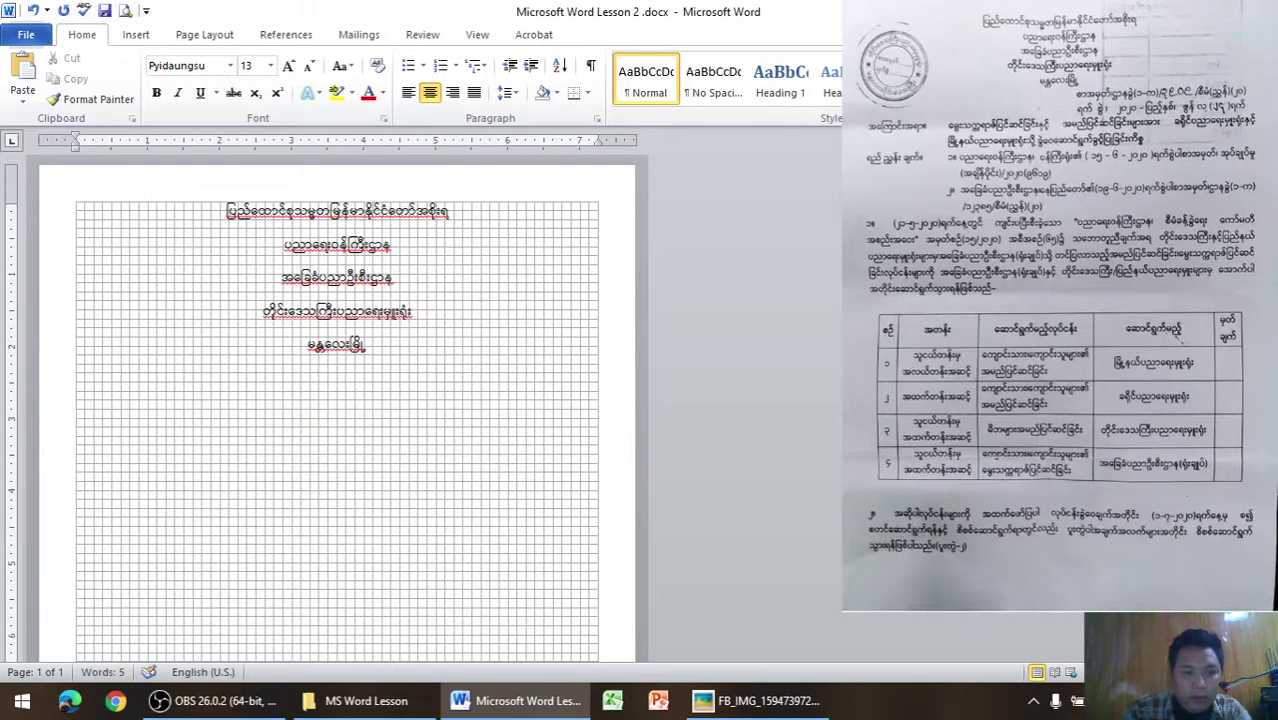
Start a justified line below the header and type စာအမှတ်
key("BackSpace")
key("BackSpace")
key("BackSpace")
key("BackSpace")
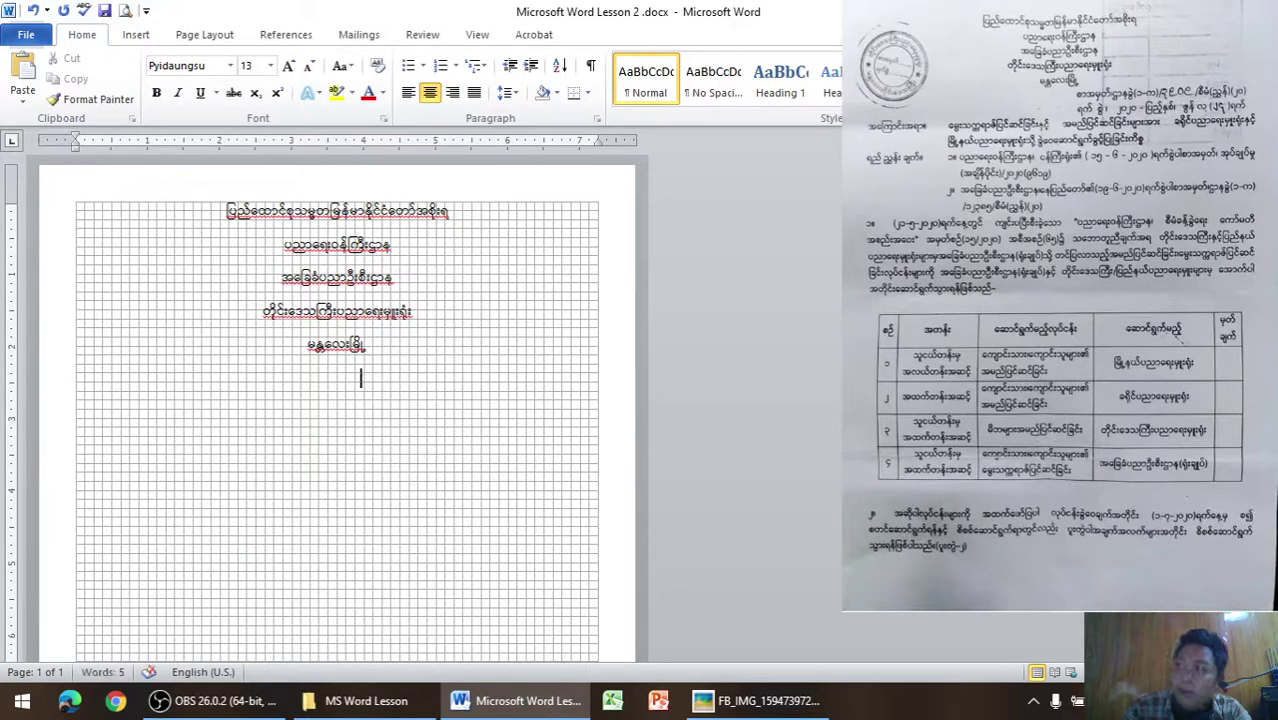
key("BackSpace")
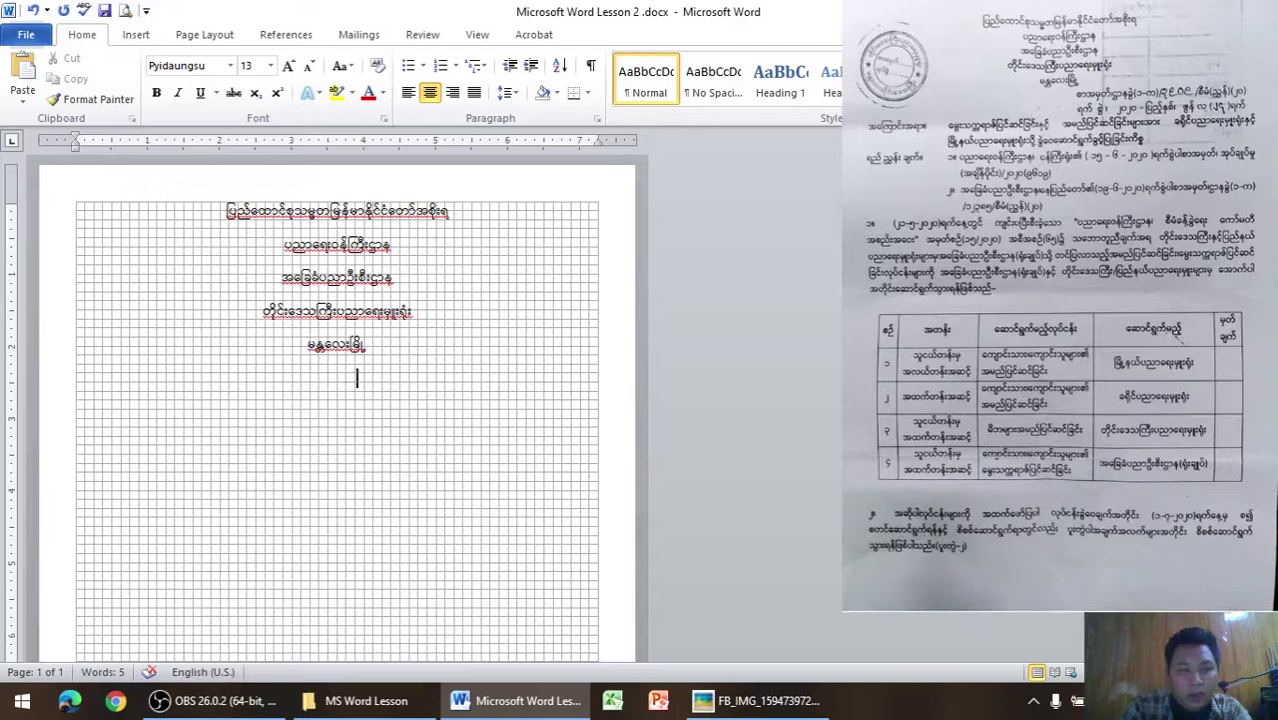
key("BackSpace")
type("စာ")
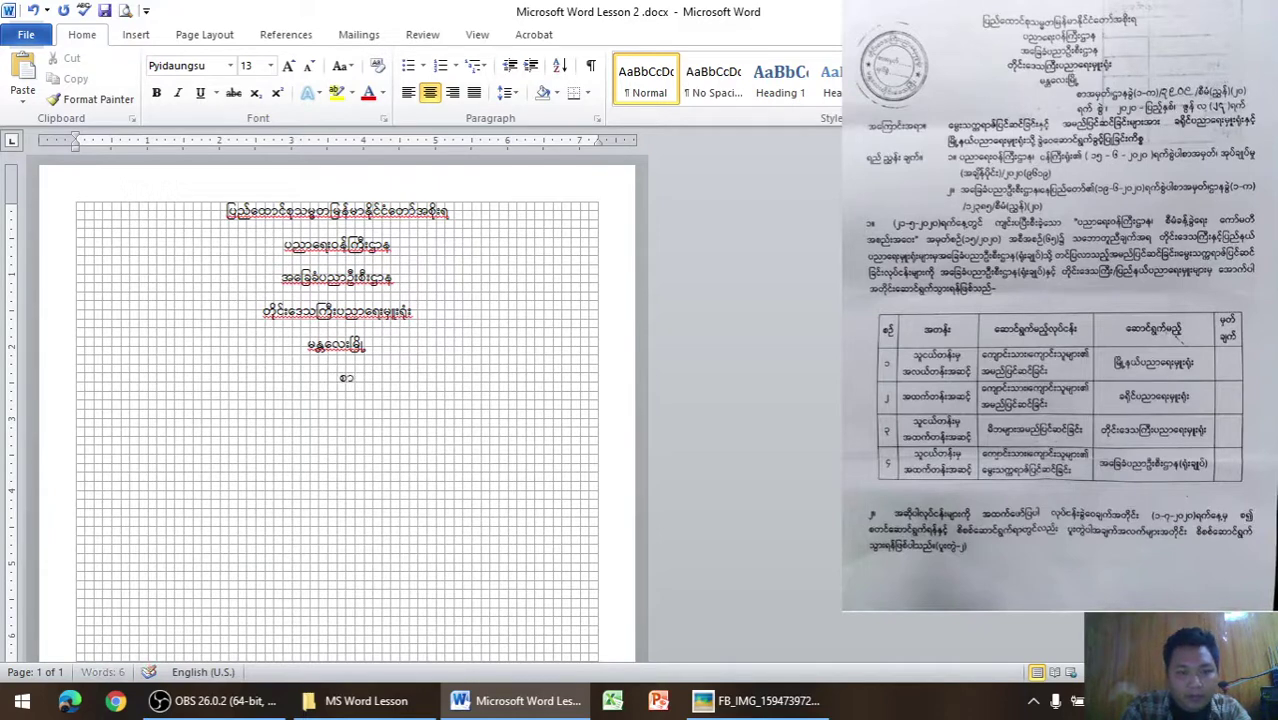
key("BackSpace")
key("BackSpace")
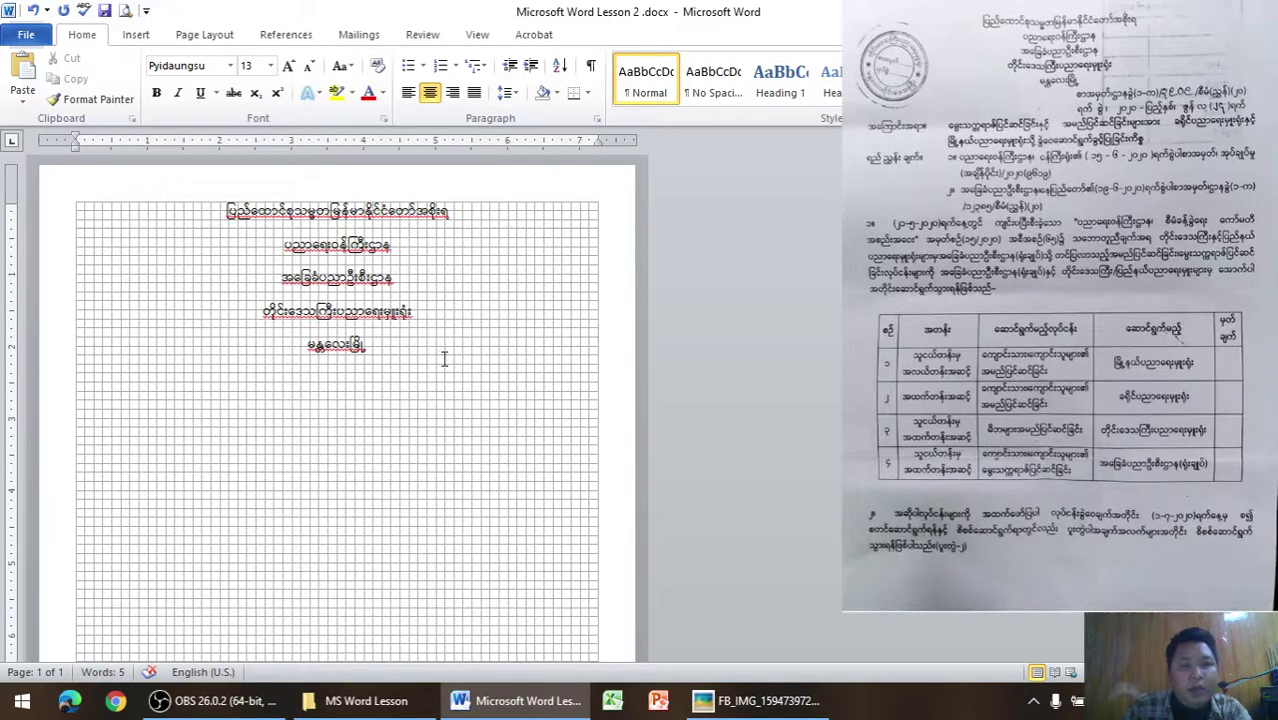
left_click(476, 100)
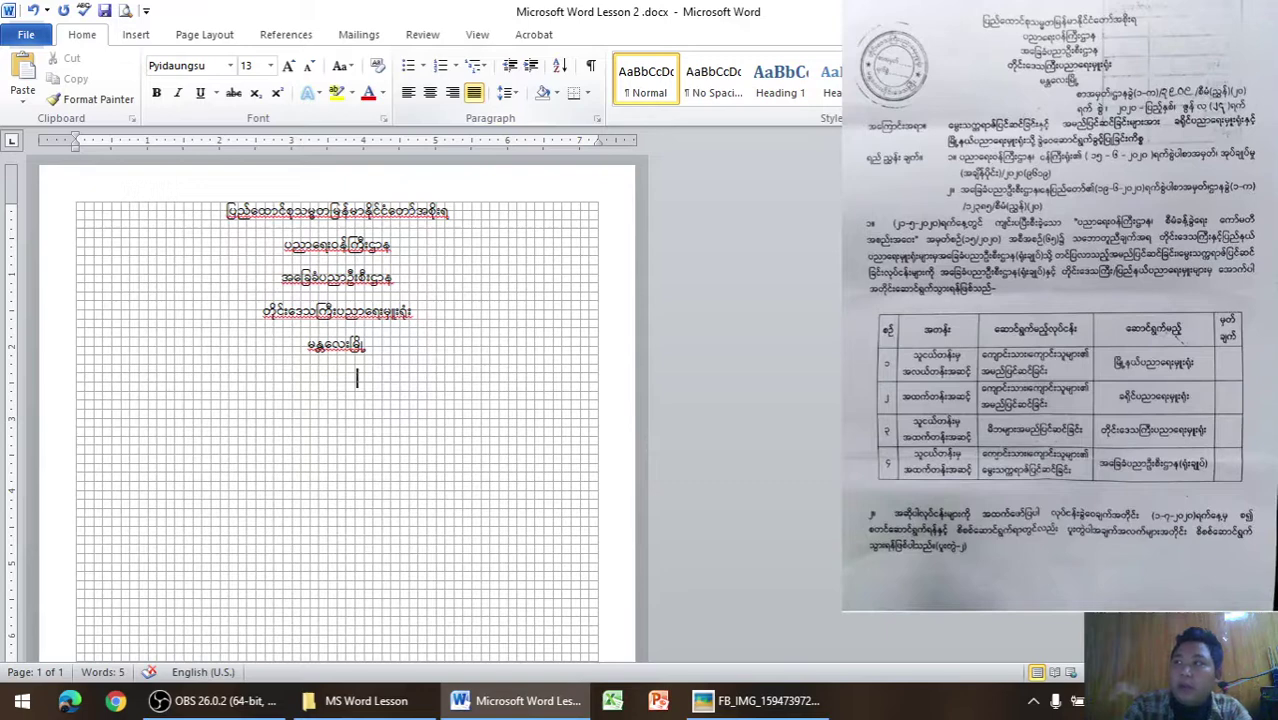
type("စာမ")
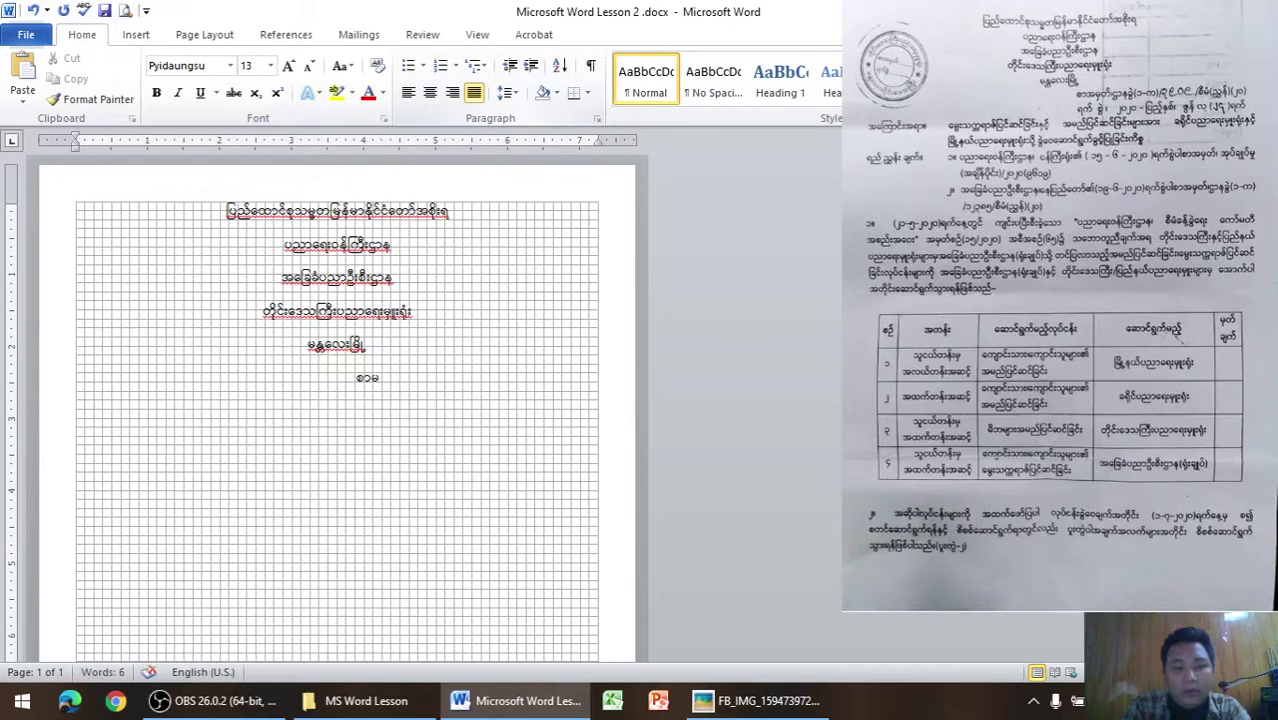
key("BackSpace")
type("အမှတ")
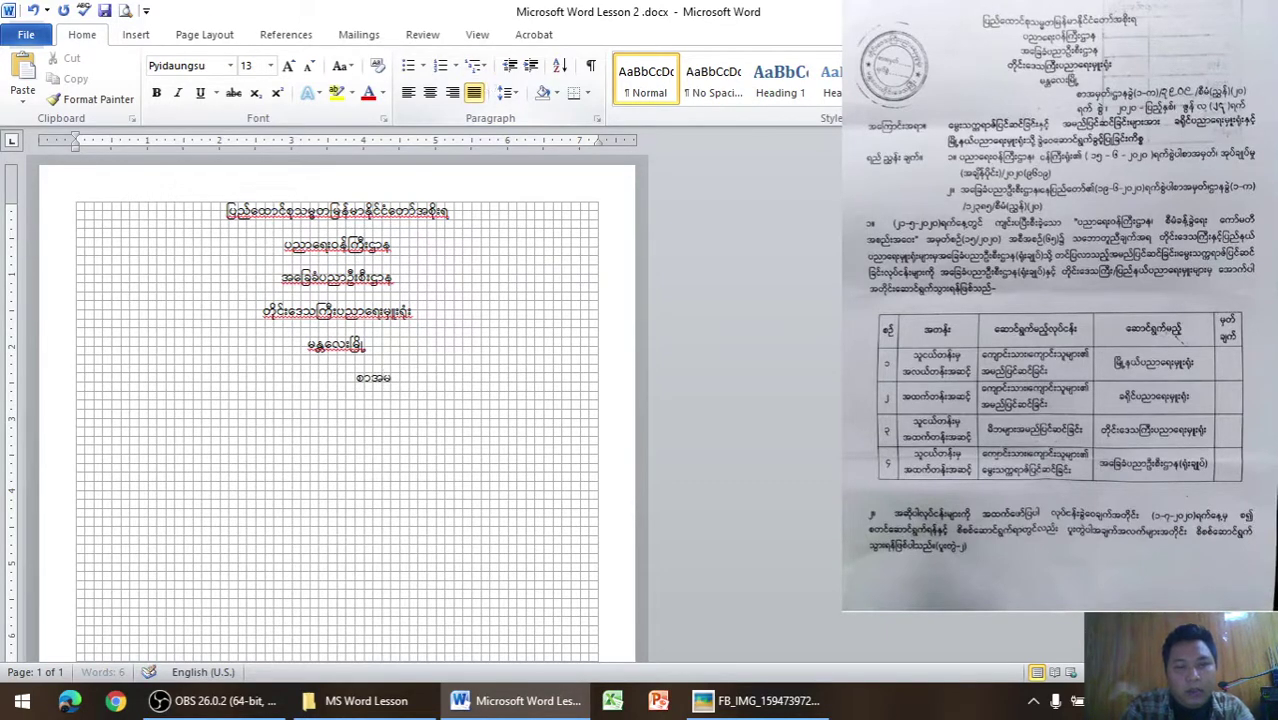
type("်")
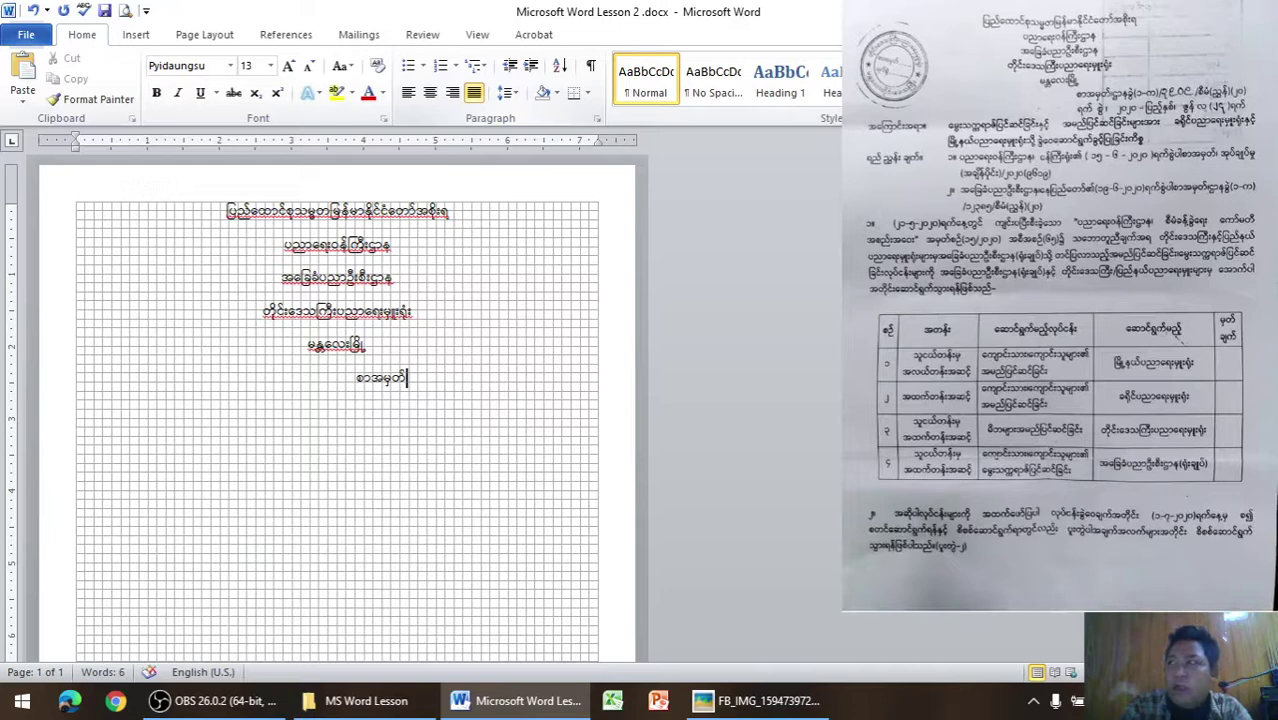
left_click(808, 705)
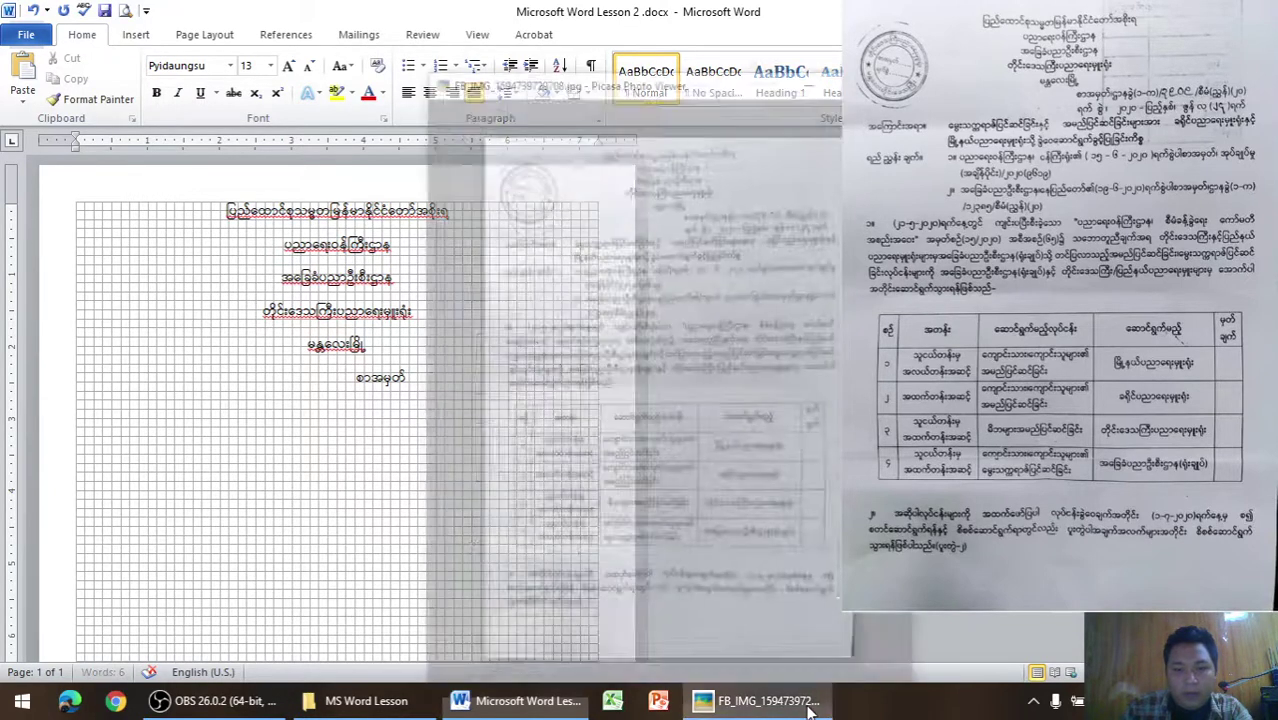
left_click(808, 705)
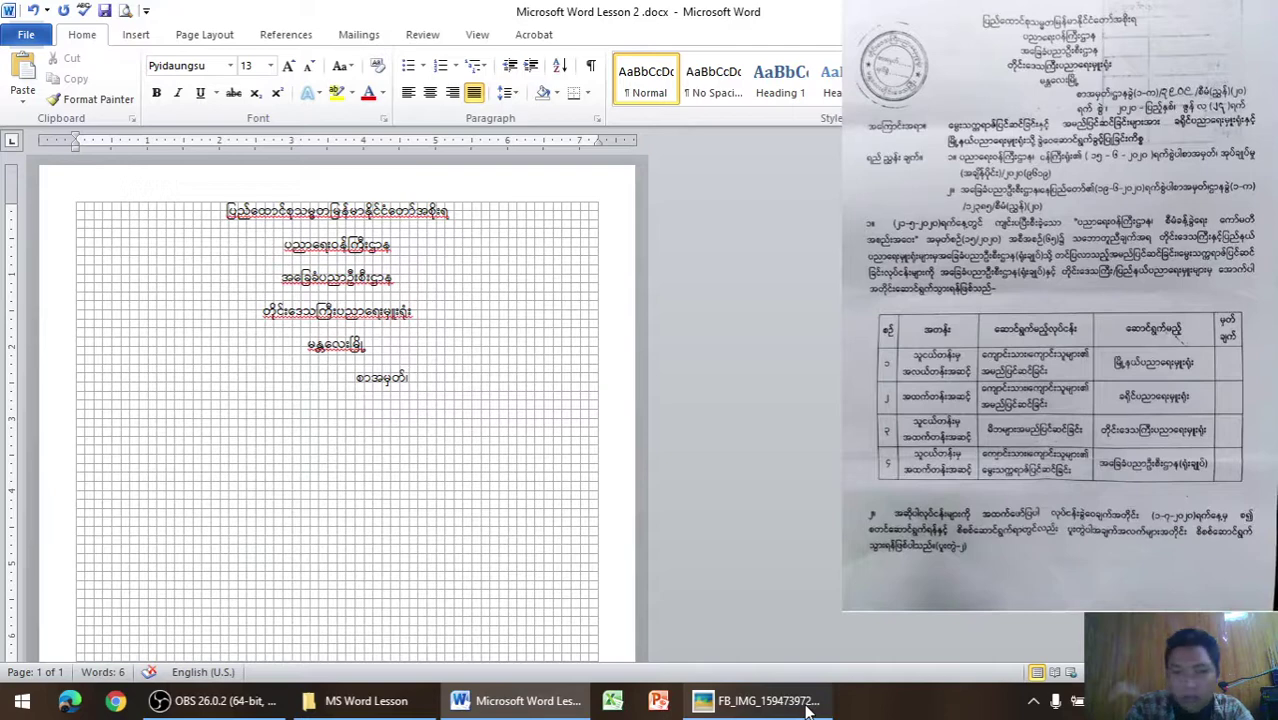
left_click(808, 708)
right_click(808, 708)
left_click(808, 708)
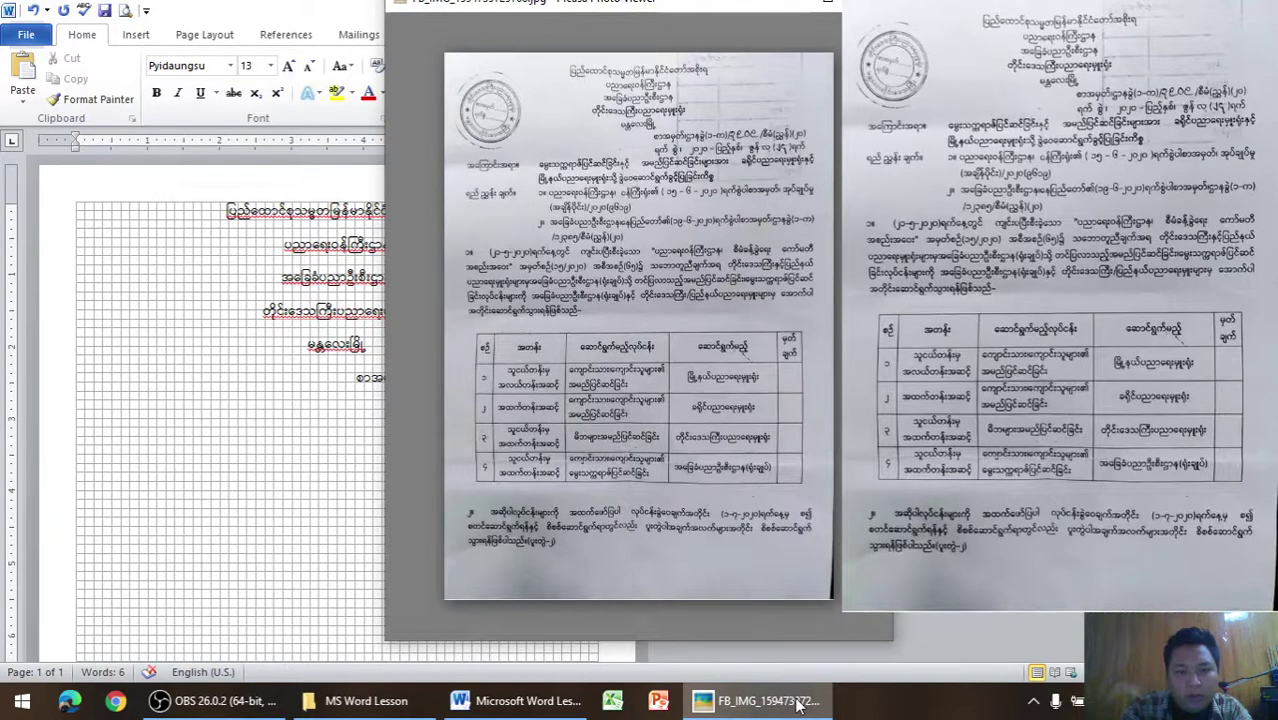
left_click(797, 705)
Type ဌာနခွဲ(၁-က) and the /စီမံ(ညွှန်) suffix, checking against the scanned letter
type("ဌ")
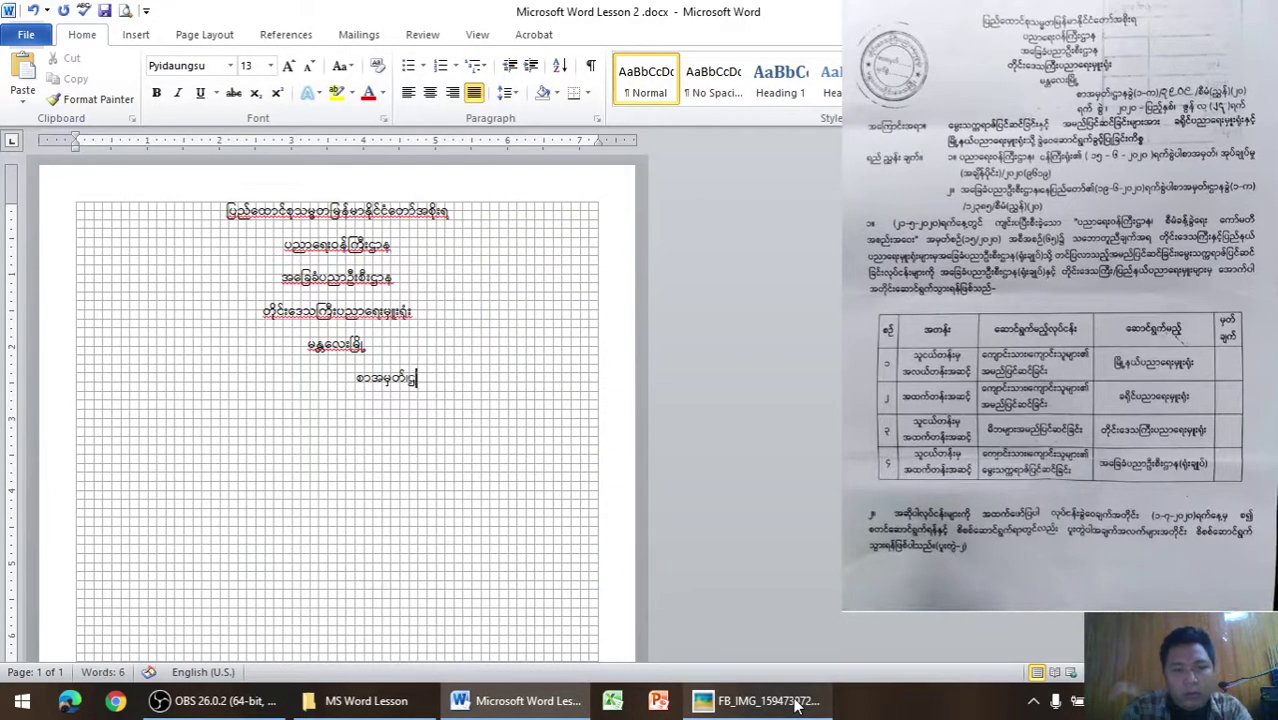
type("ာနခွဲ")
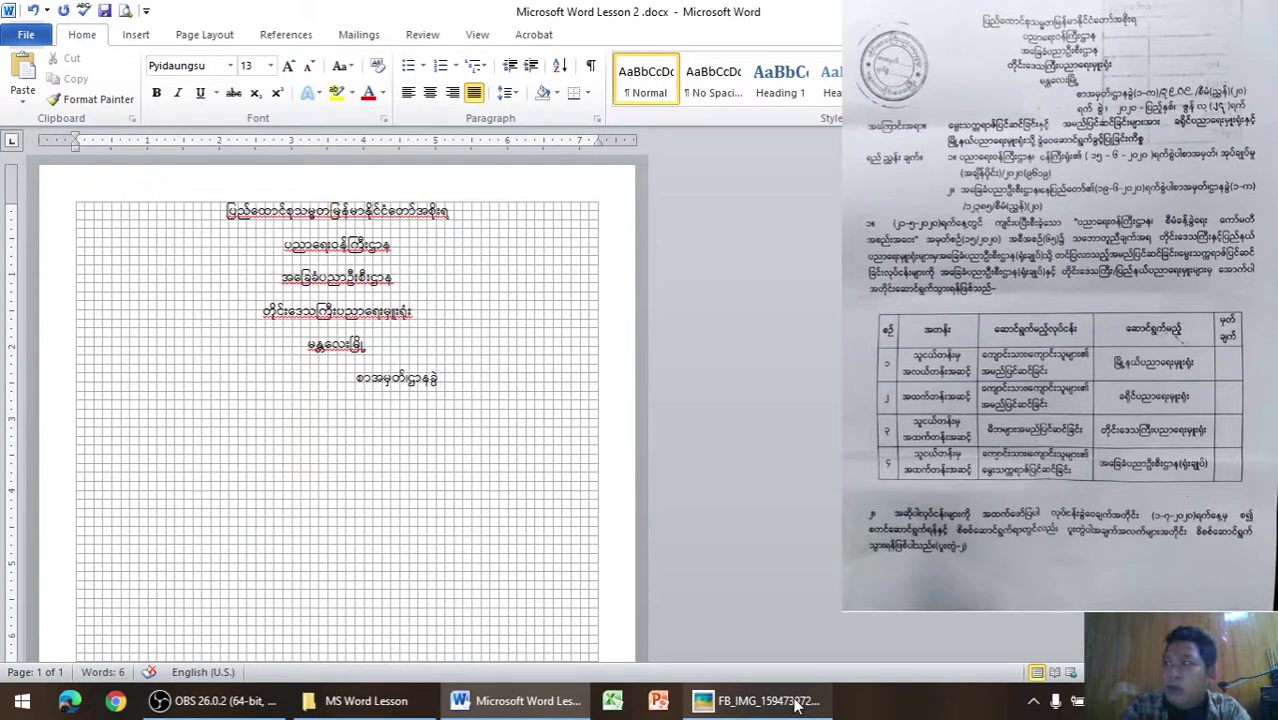
type("(၁")
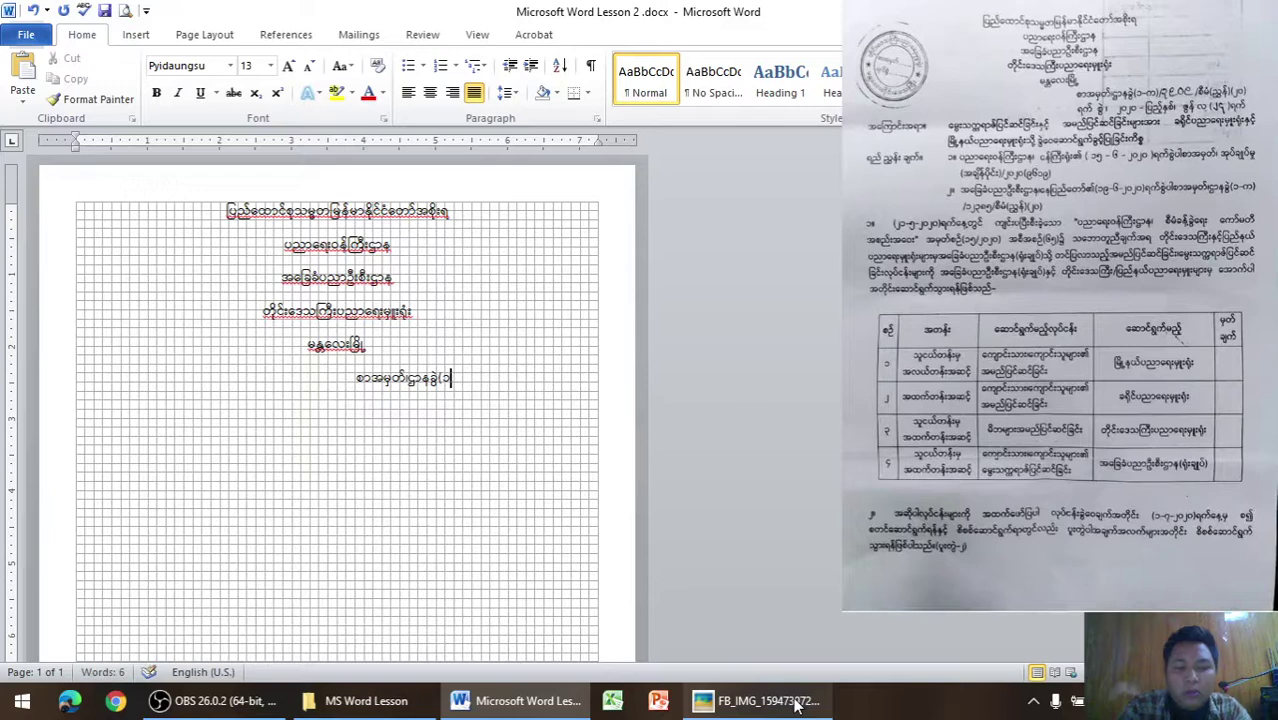
type("-က")
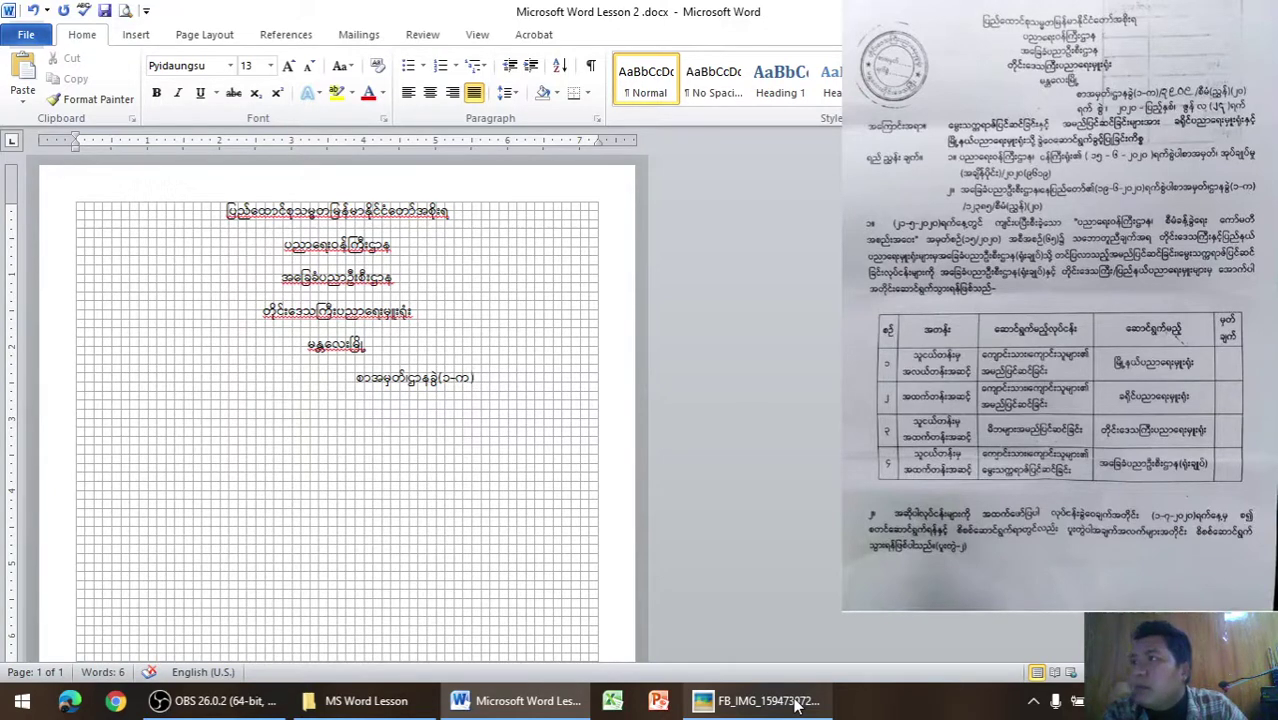
left_click(797, 705)
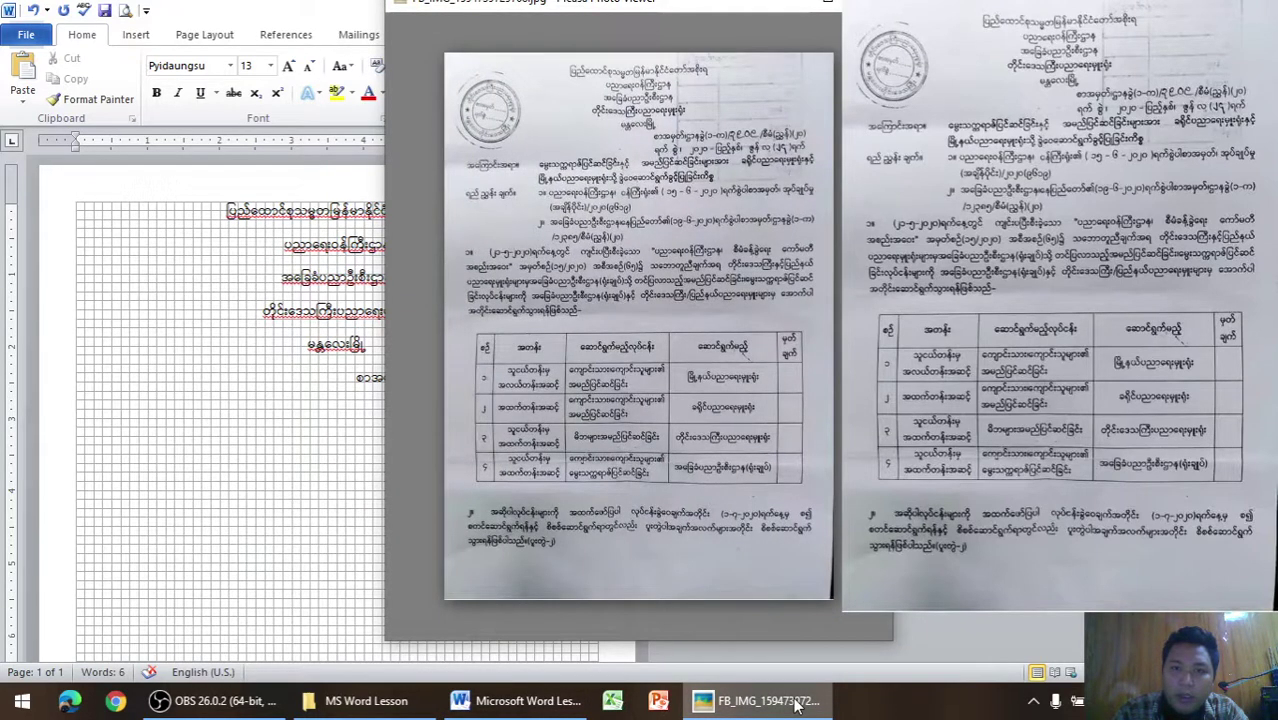
left_click(797, 705)
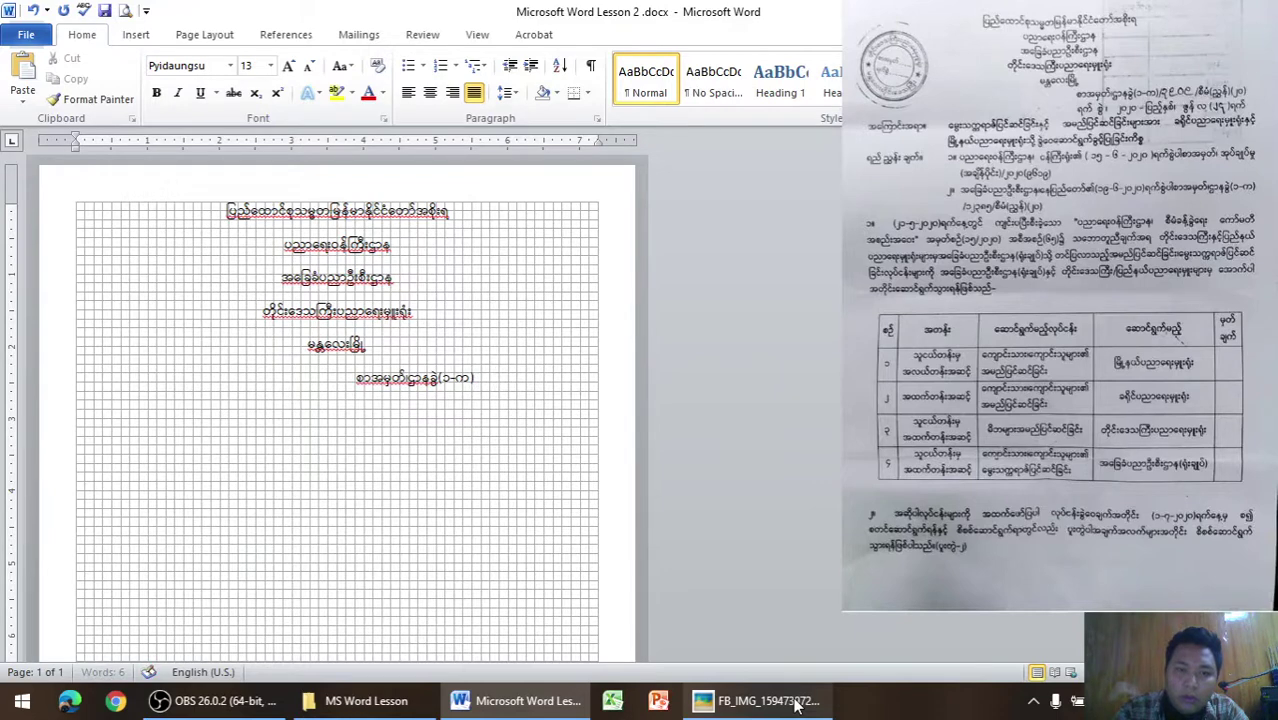
key("Tab")
type("/")
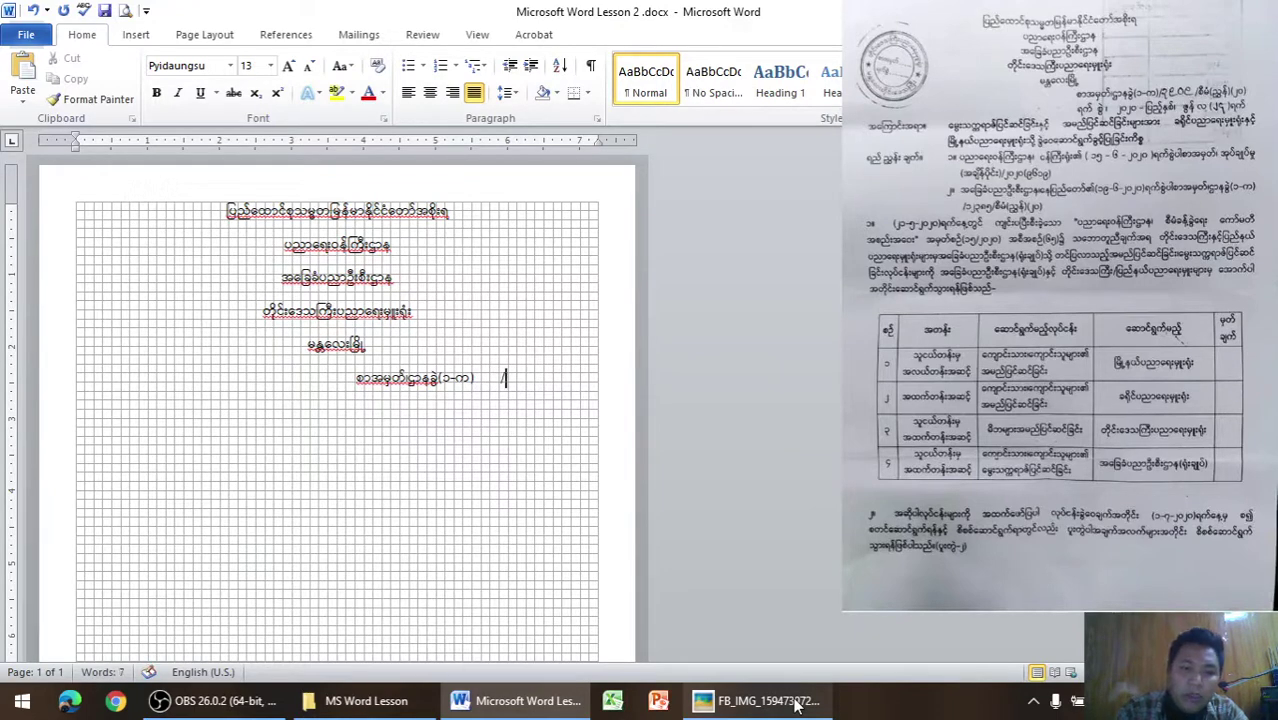
type("၉")
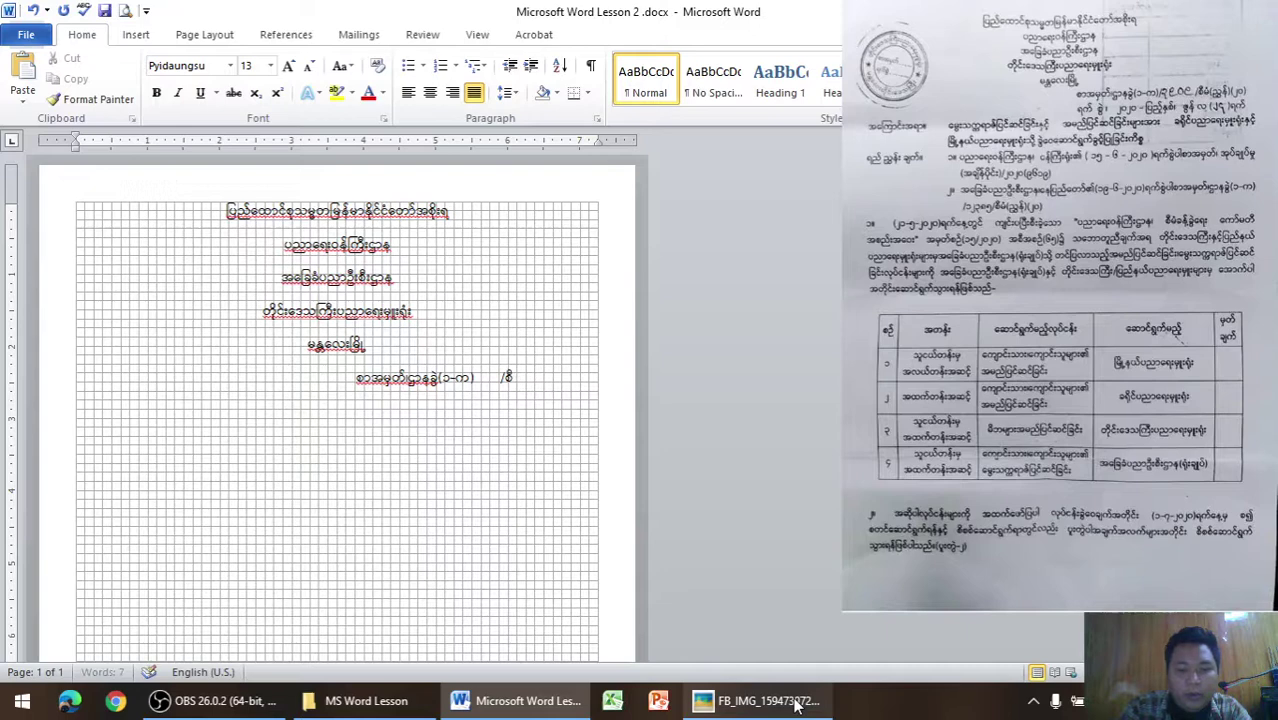
type("ီမံ")
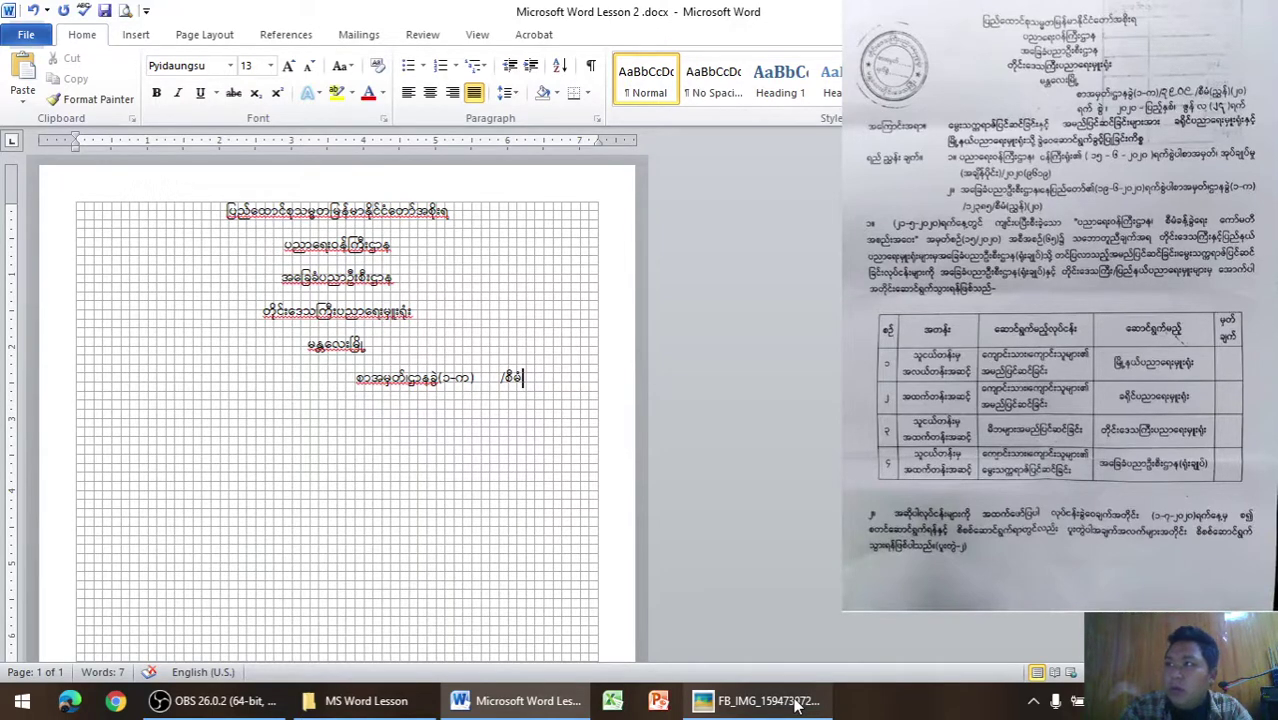
type("(ညွှန်")
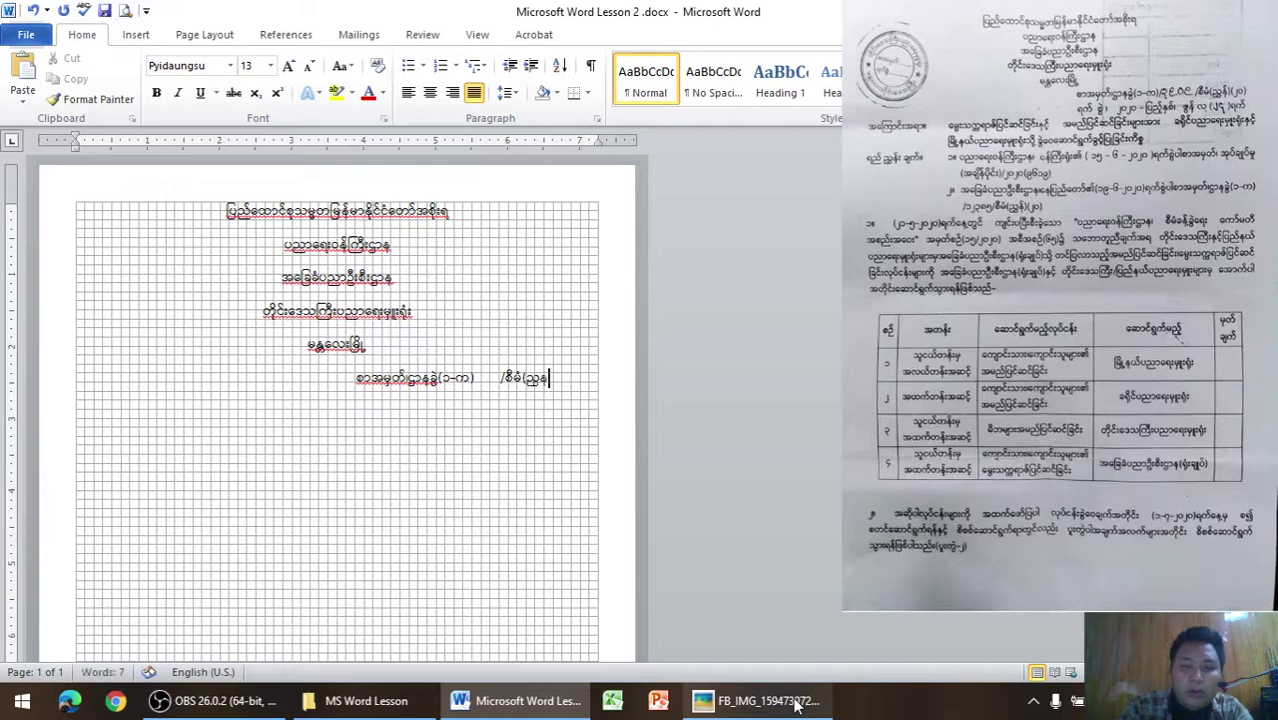
type(")")
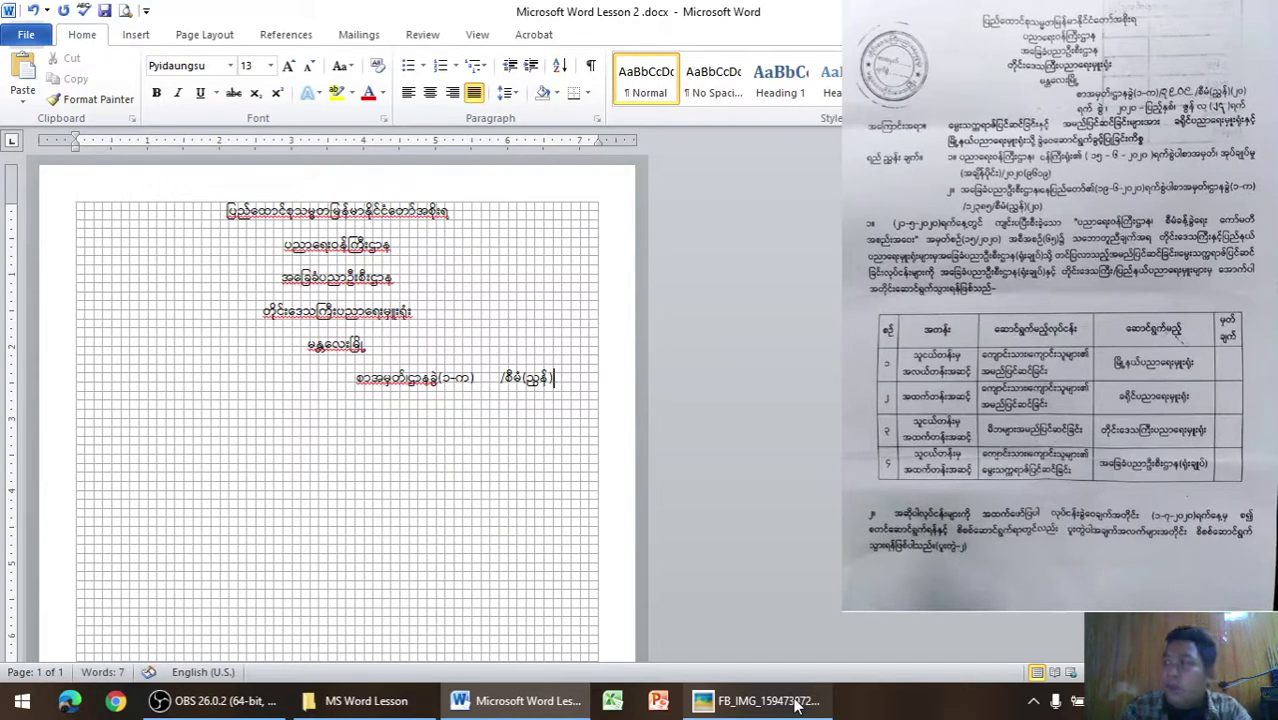
Recheck the scanned letter and add the closing (၂၀) to the reference number
left_click(797, 705)
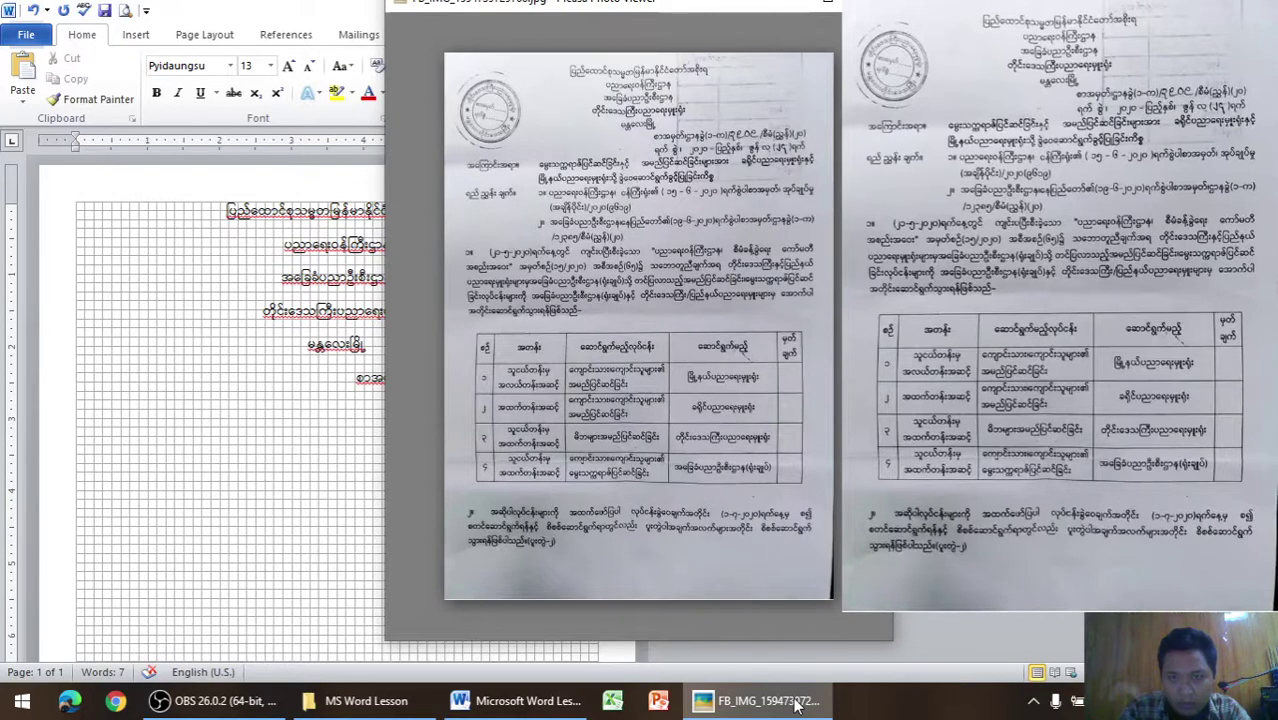
left_click(797, 705)
left_click(797, 705)
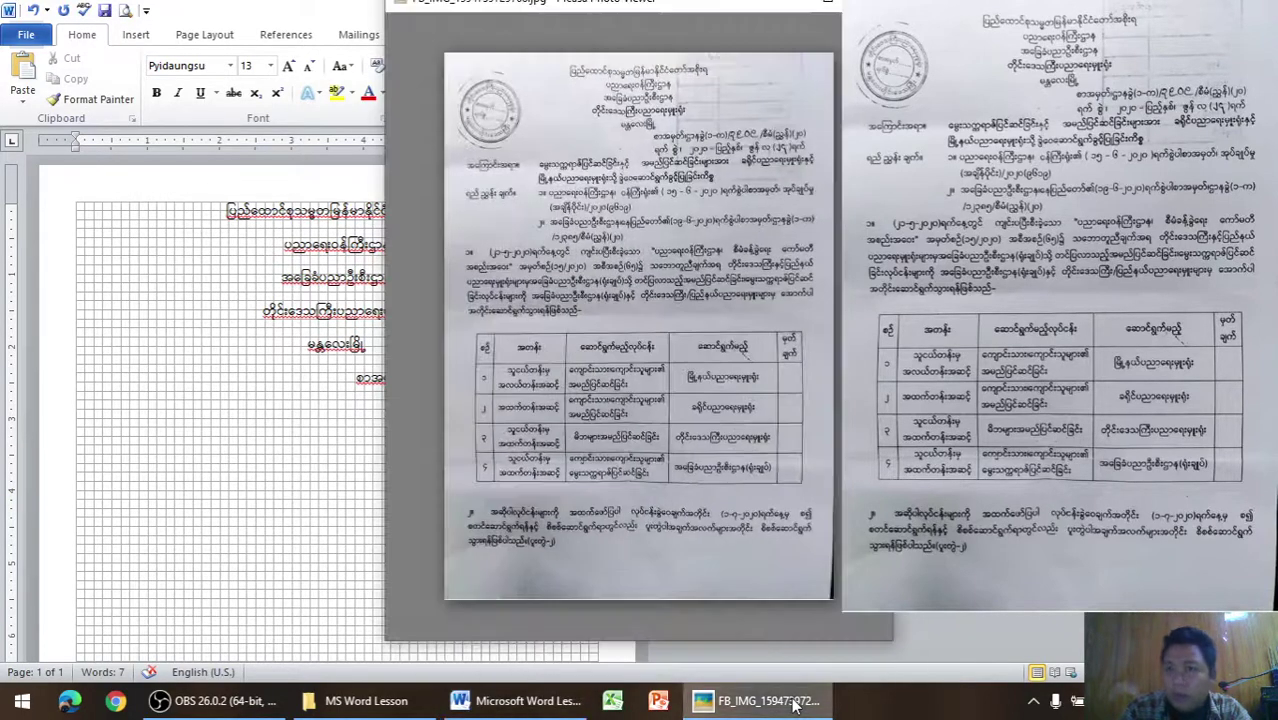
left_click(797, 705)
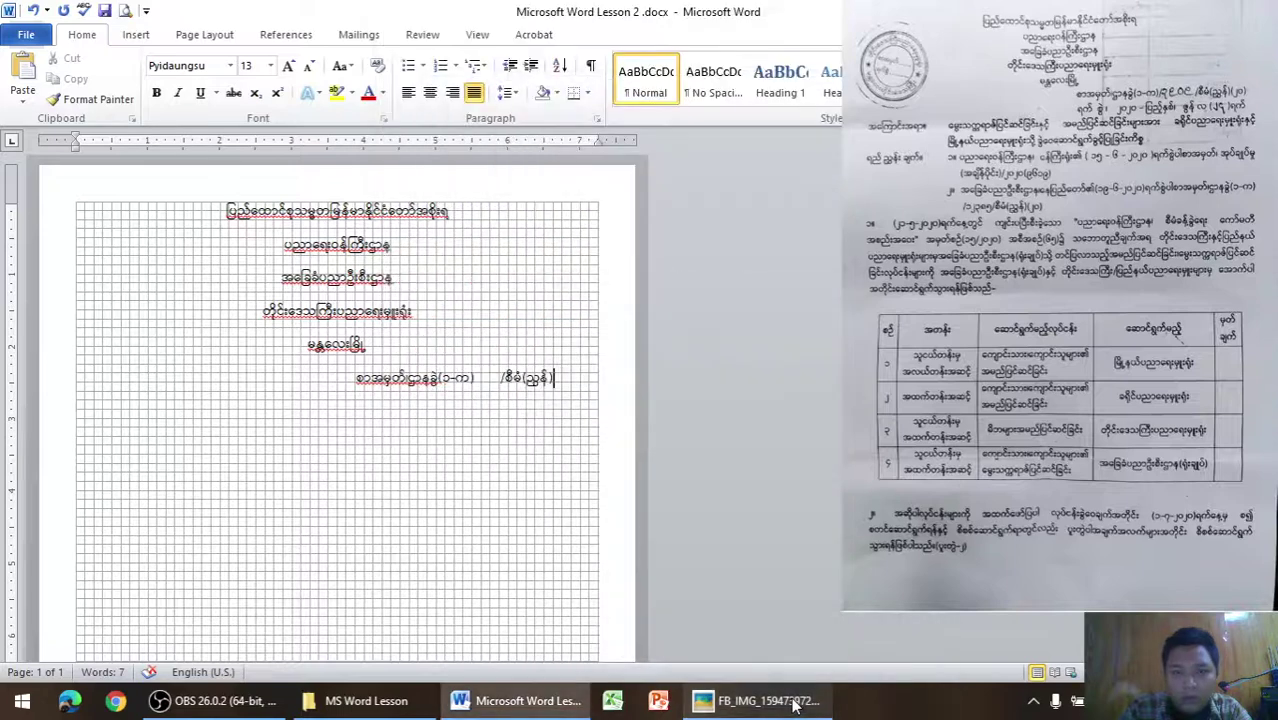
type("(၂၀")
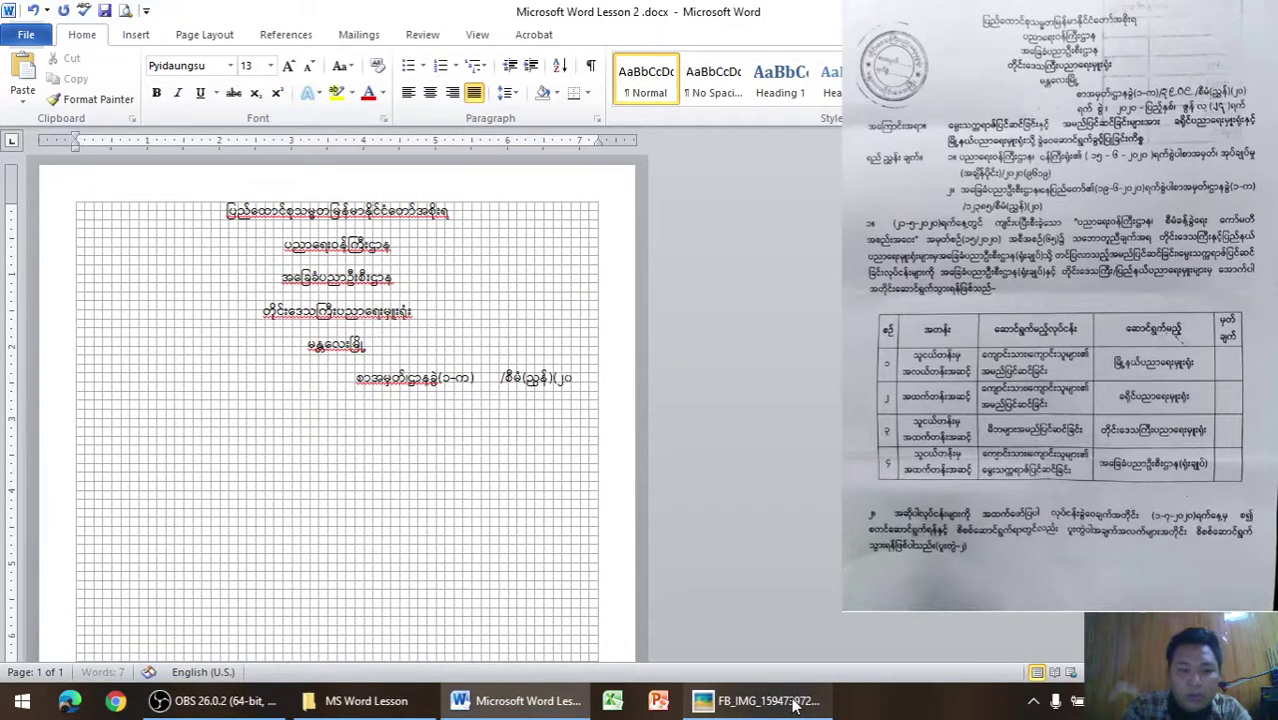
type(")")
On a new line, begin the date line with ရက်စွဲ၊ ၂၀၂၀ပြည့်နှစ်, checking the scan
key("Return")
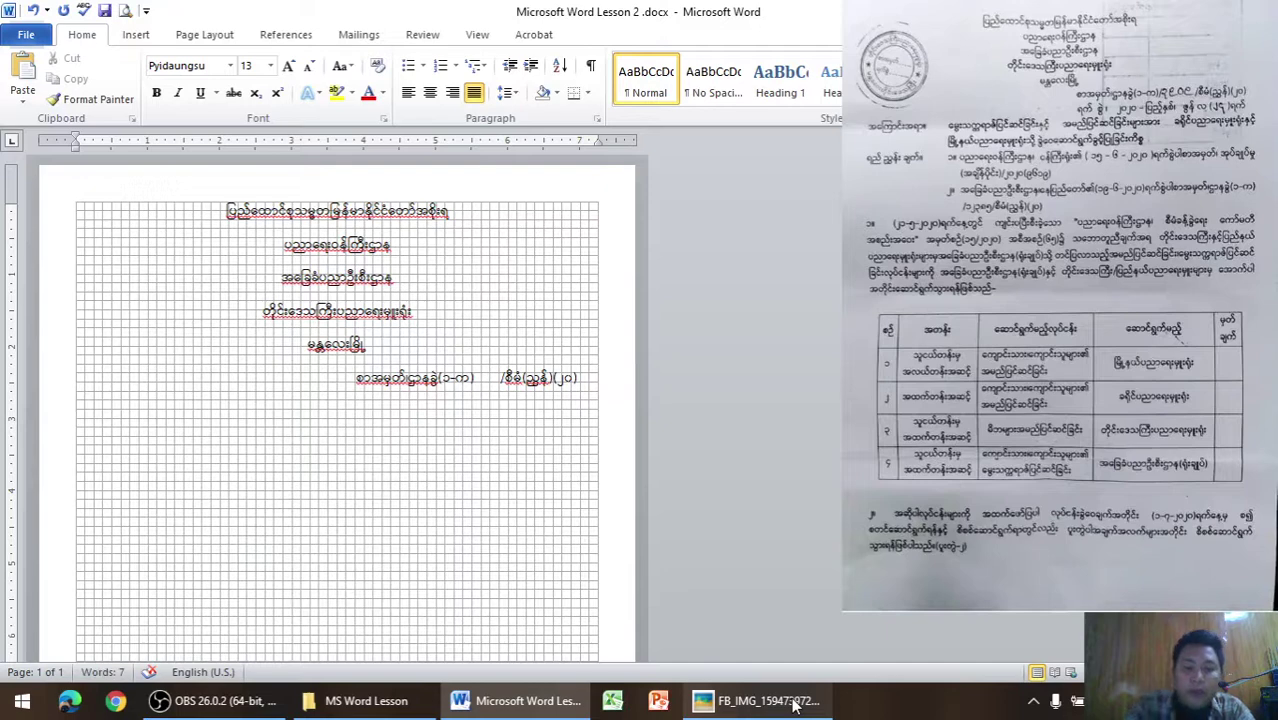
type("ရက်စ")
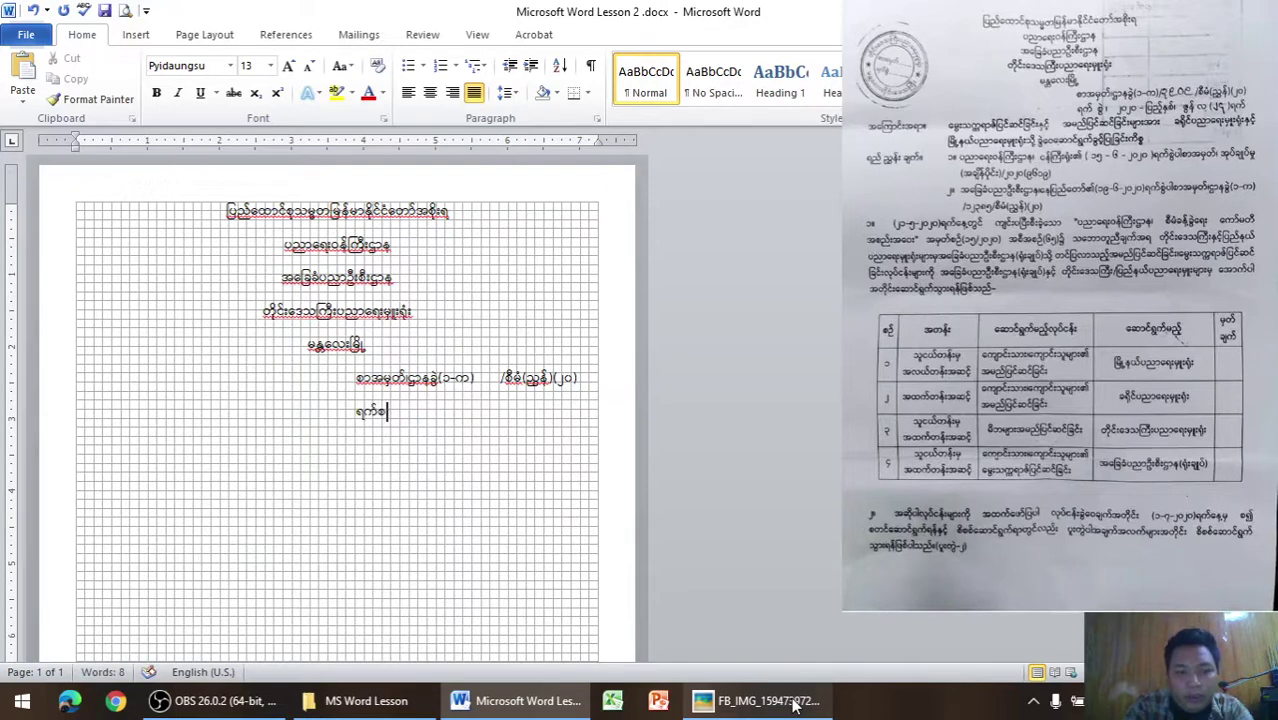
type("ွဲ")
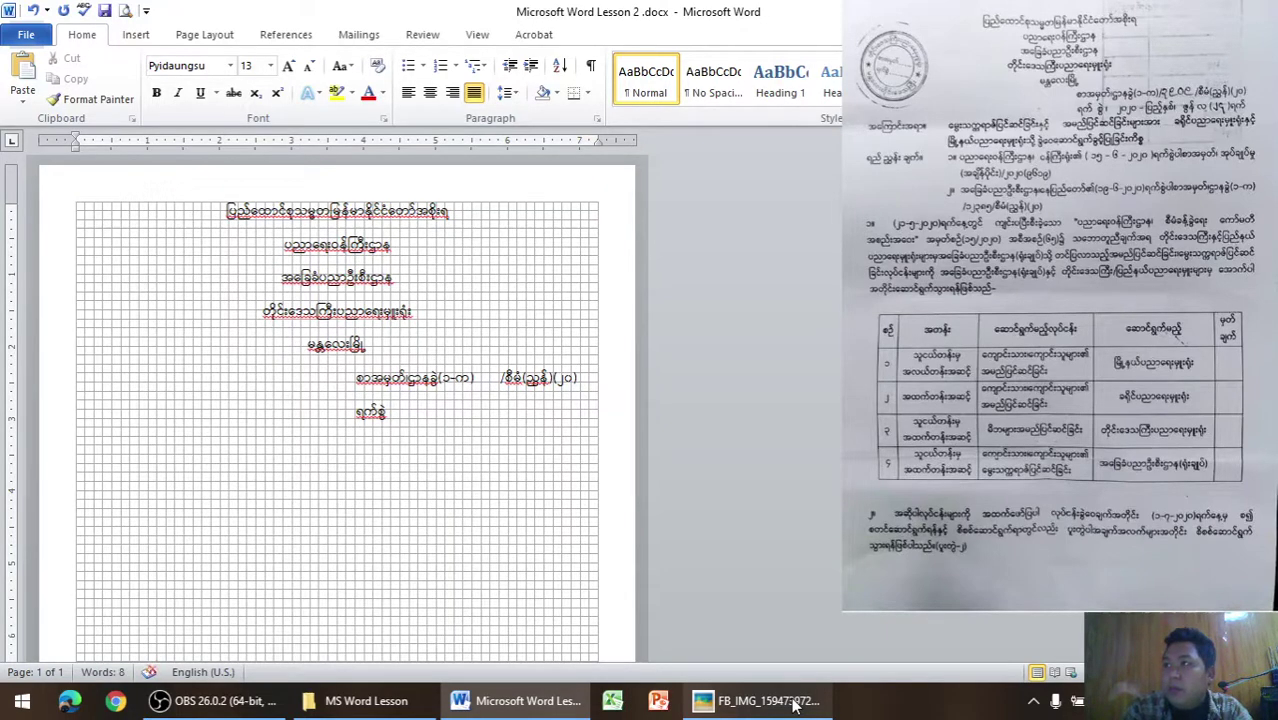
type("ဦ")
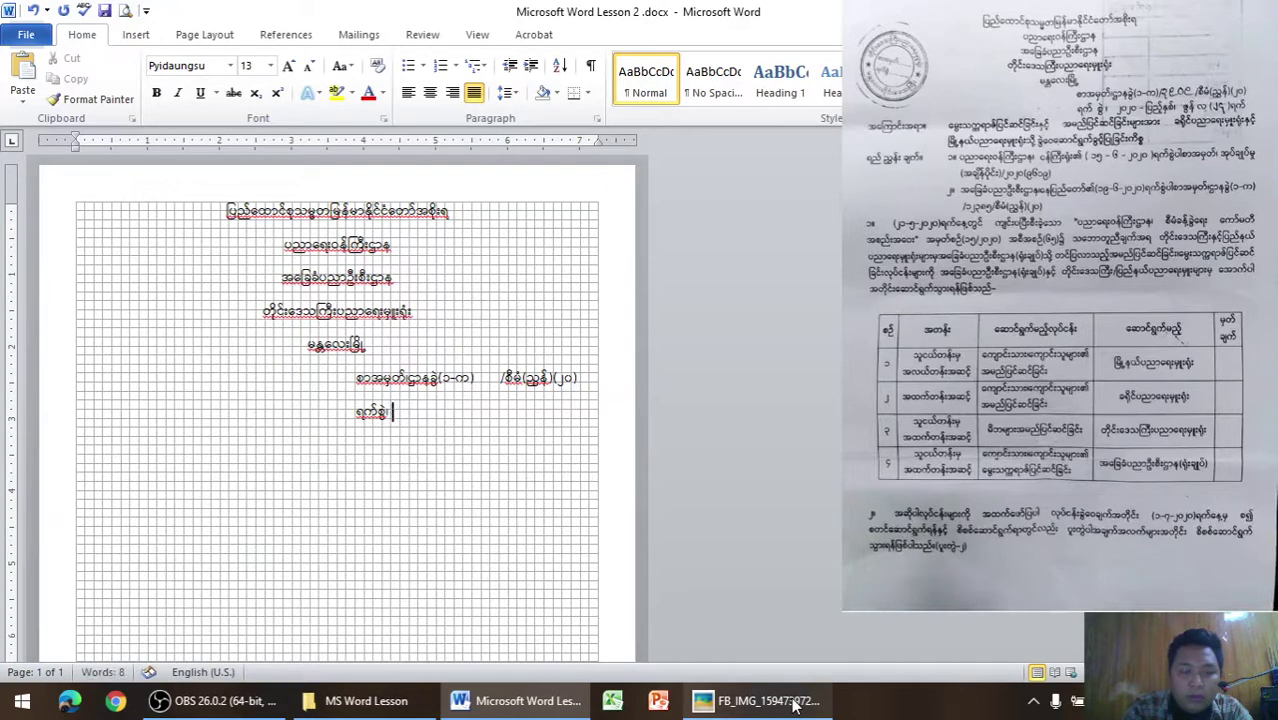
left_click(795, 705)
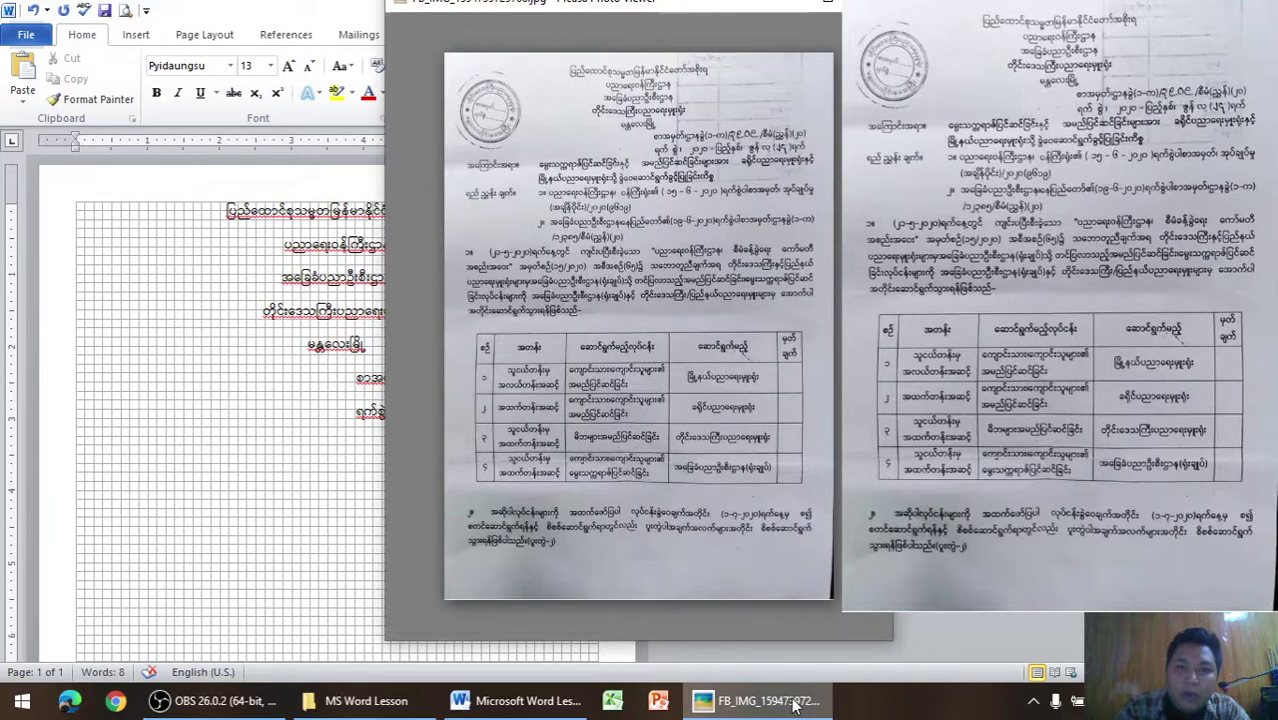
left_click(795, 705)
left_click(795, 705)
left_click(795, 705)
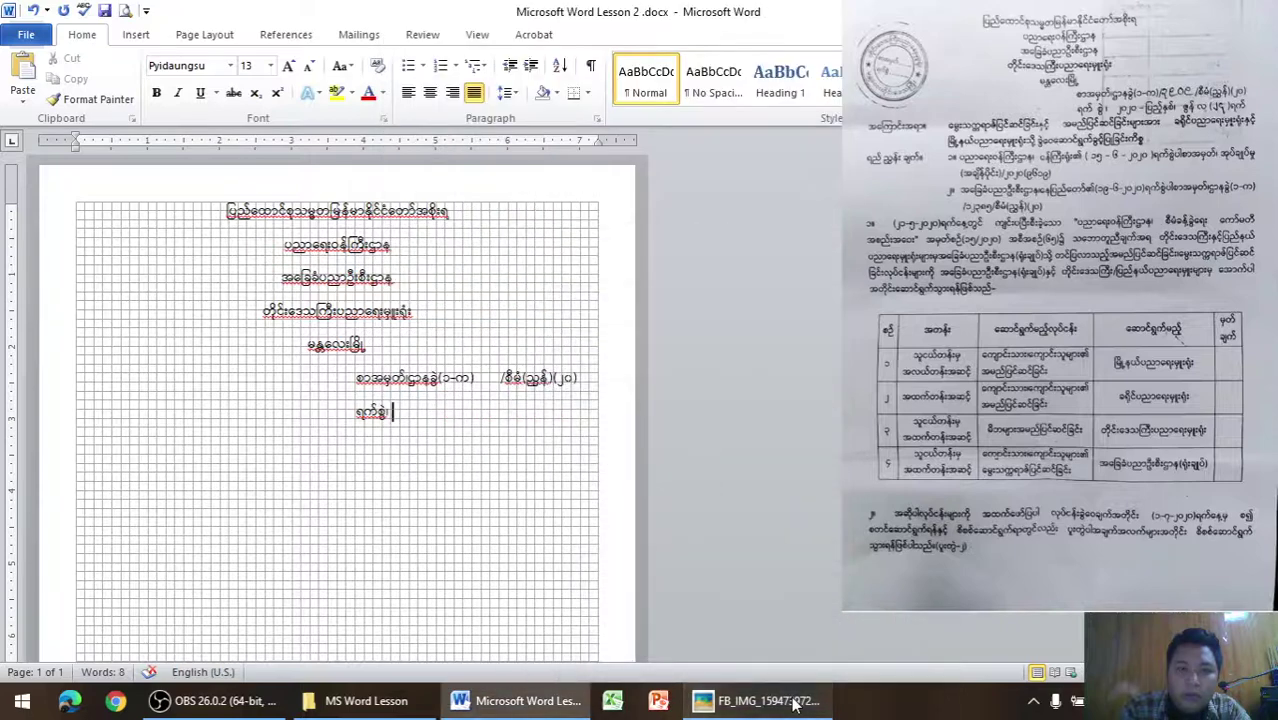
type("၂၀")
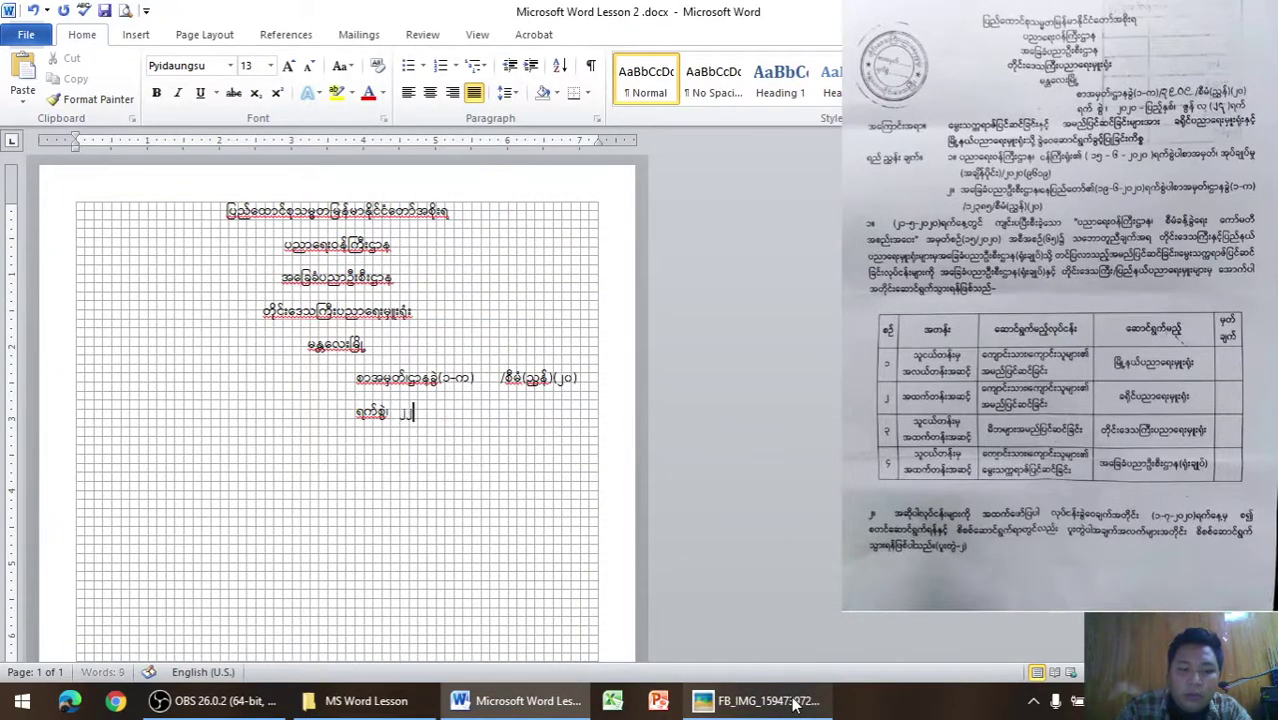
type("၂၀၀")
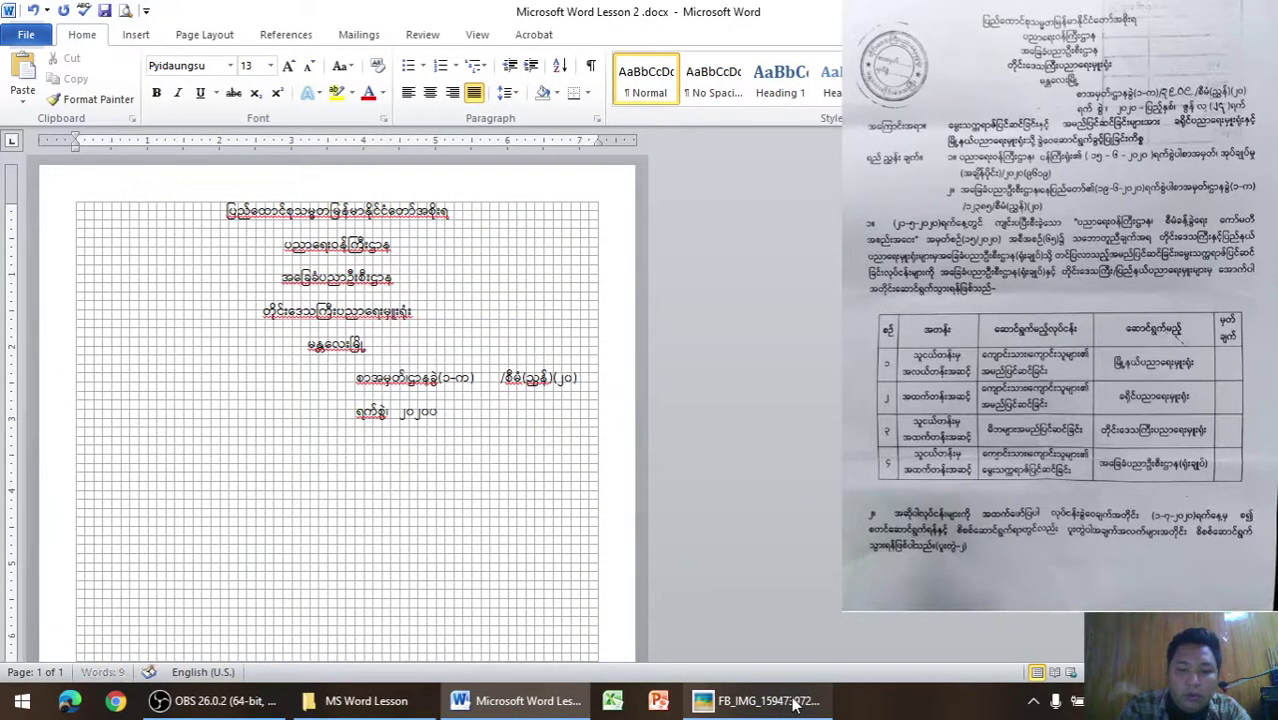
type("ြည်")
type("နှစ်")
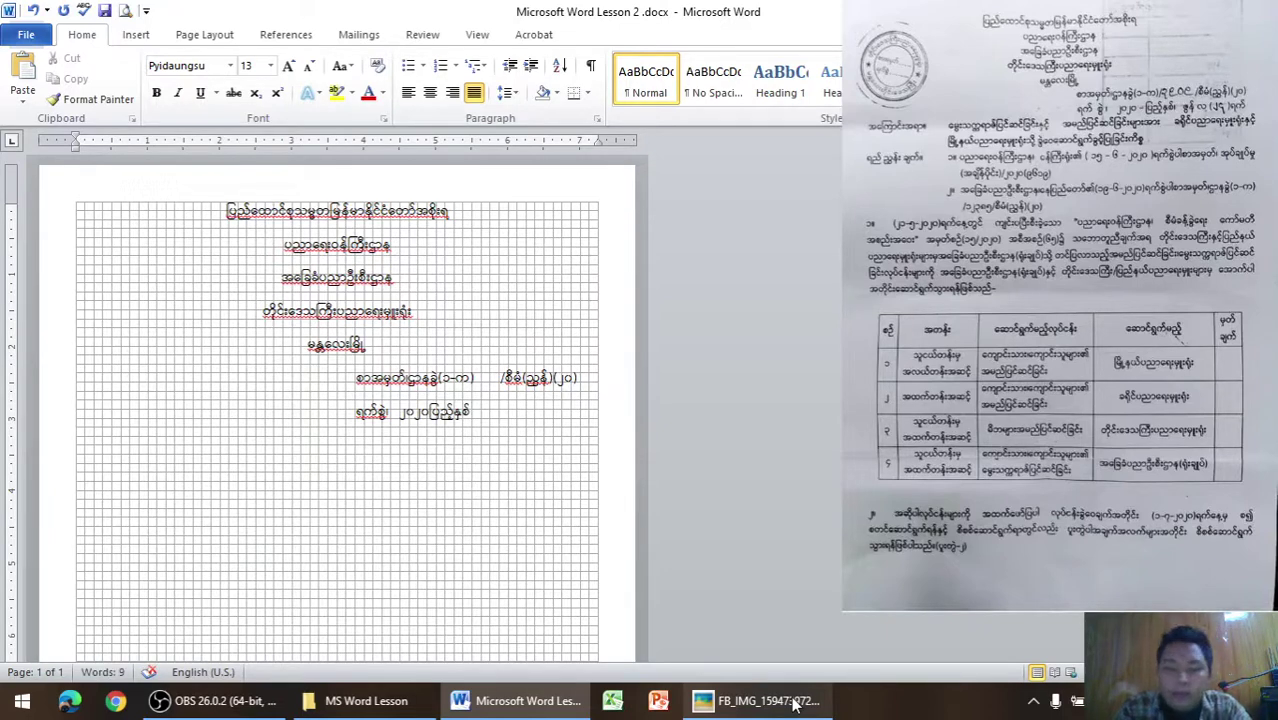
Finish the date line with ဇွန်လ ( )ရက်, leaving the day blank, and start a new line
left_click(795, 705)
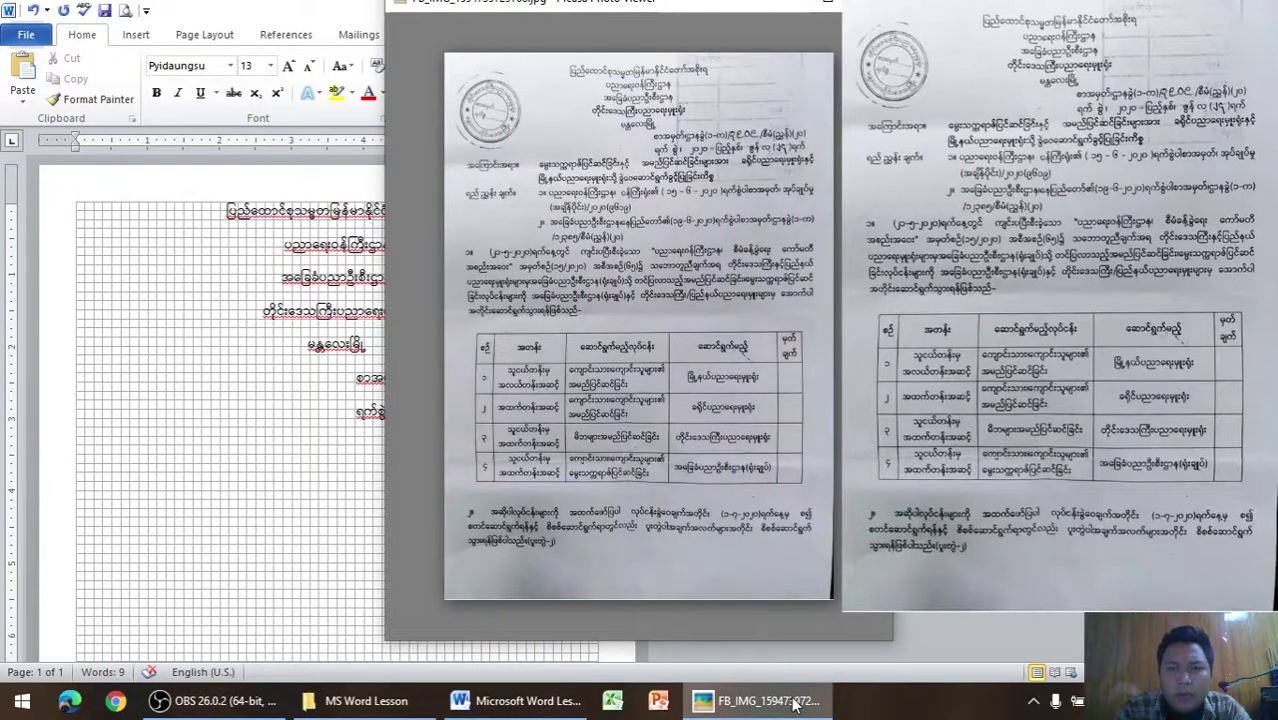
left_click(795, 705)
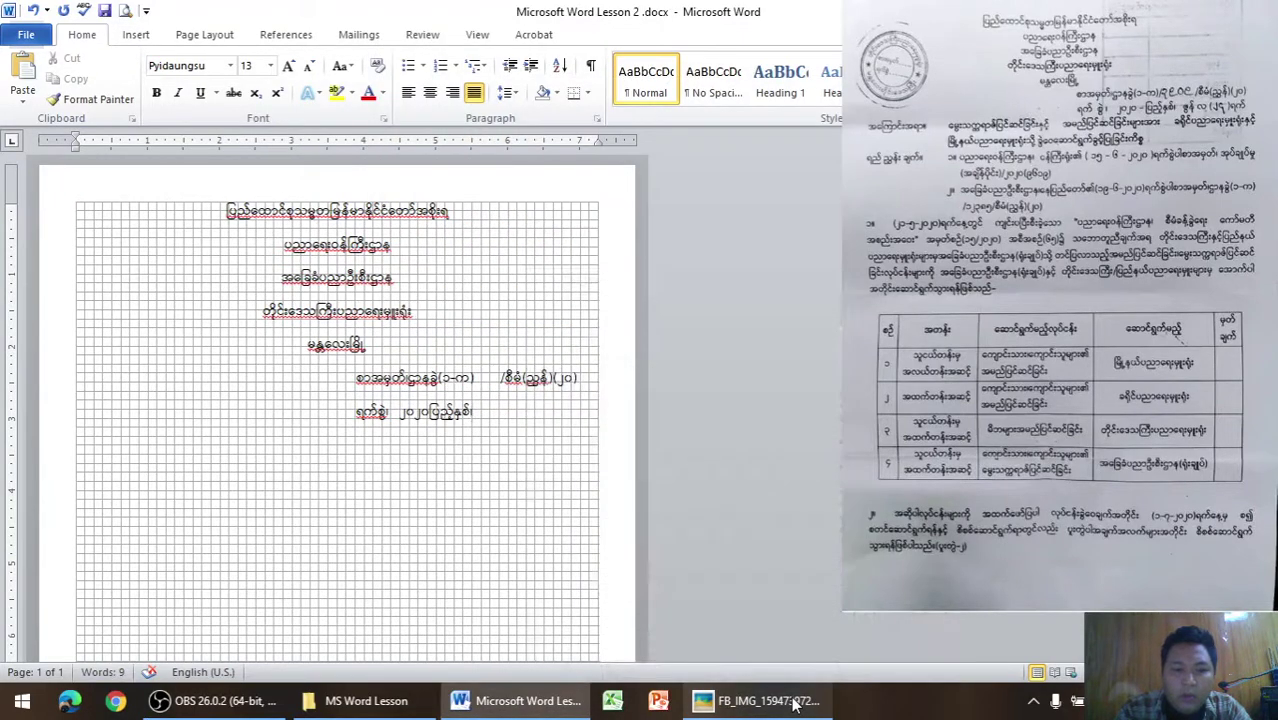
left_click(795, 705)
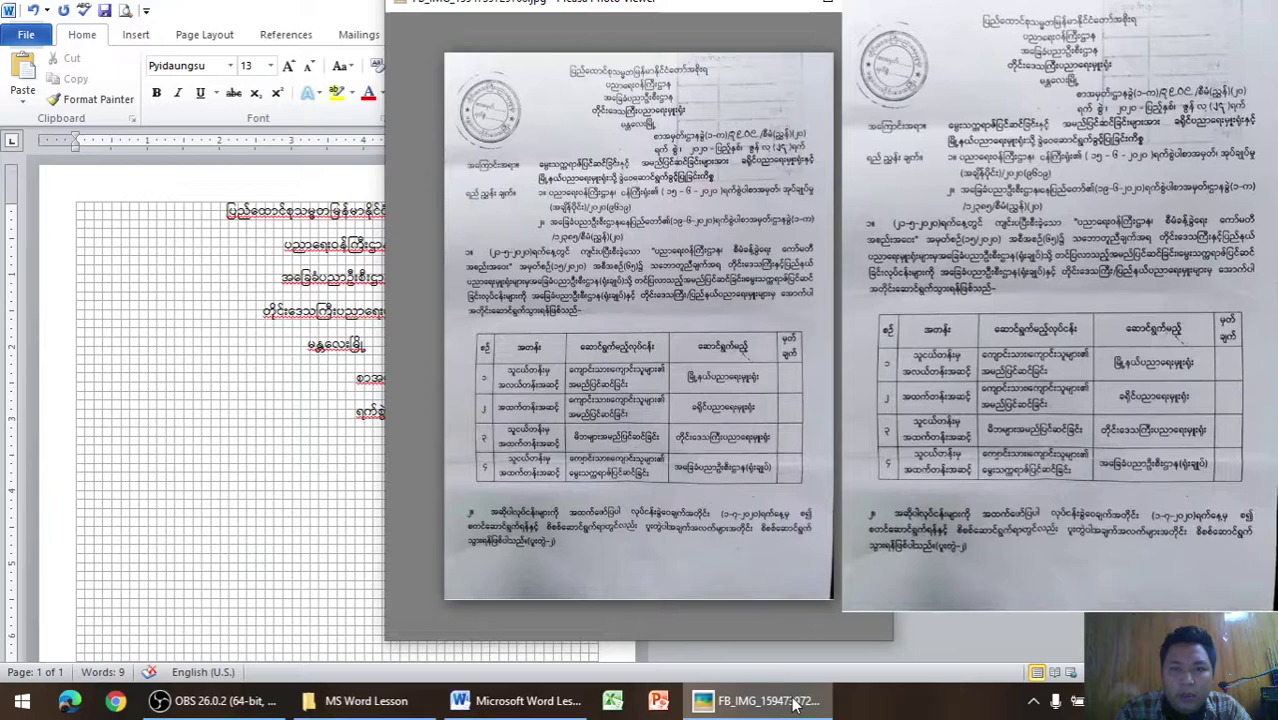
left_click(793, 705)
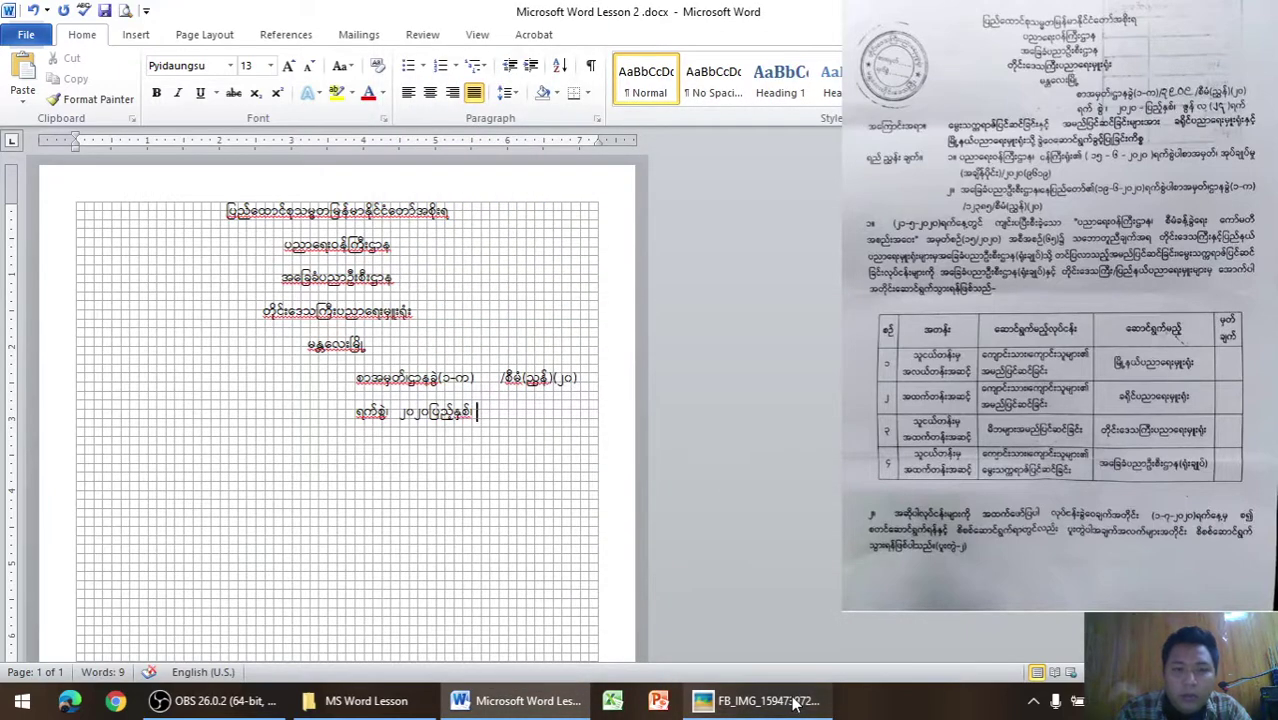
left_click(793, 705)
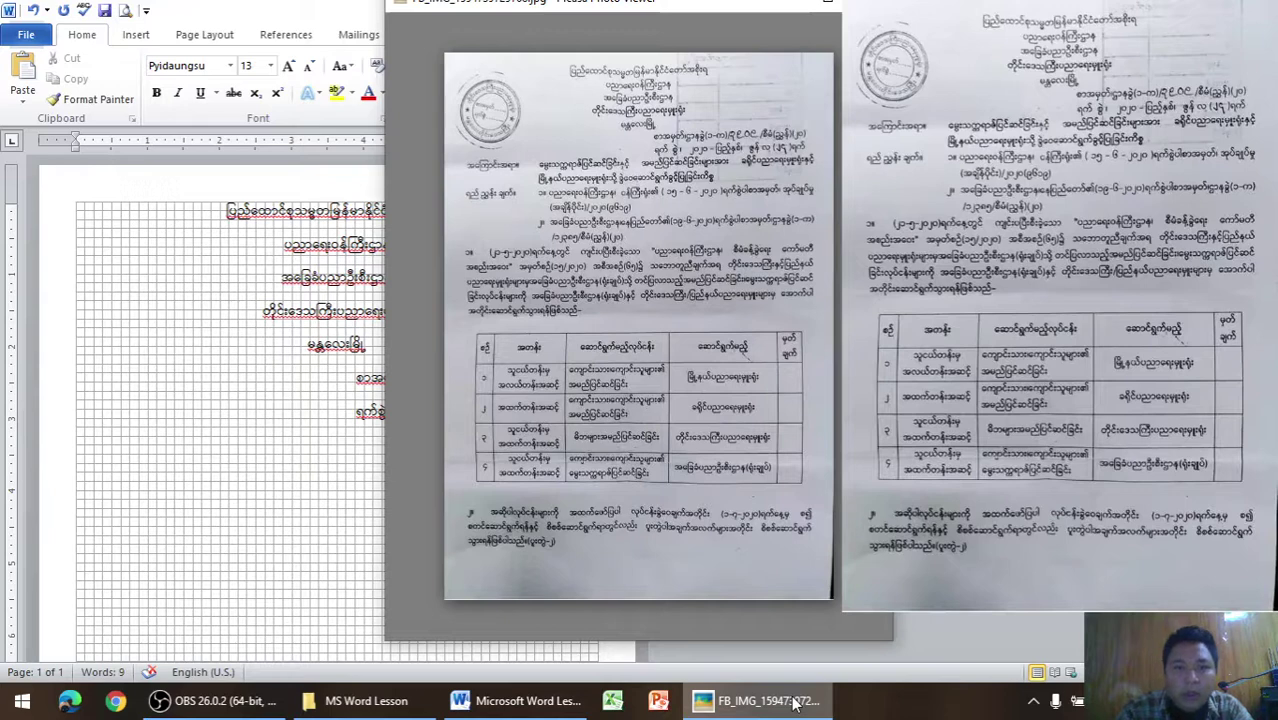
left_click(793, 705)
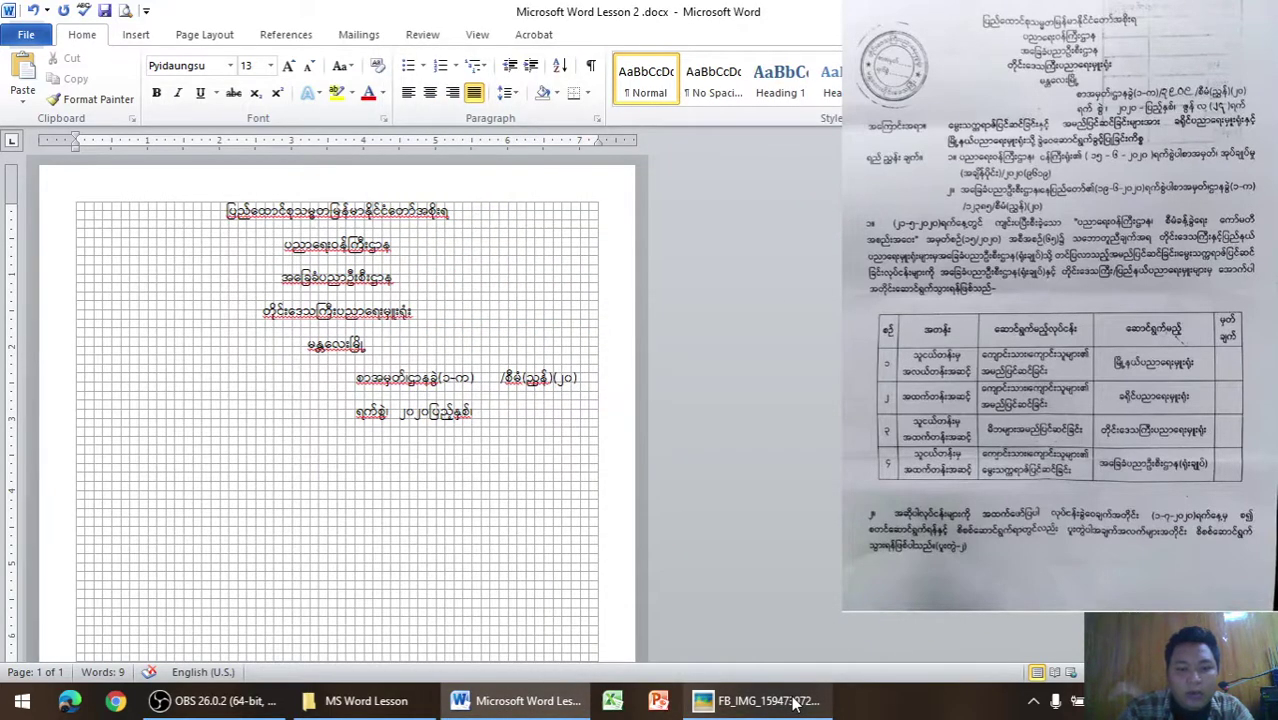
left_click(419, 411)
type("၊ဇွန်")
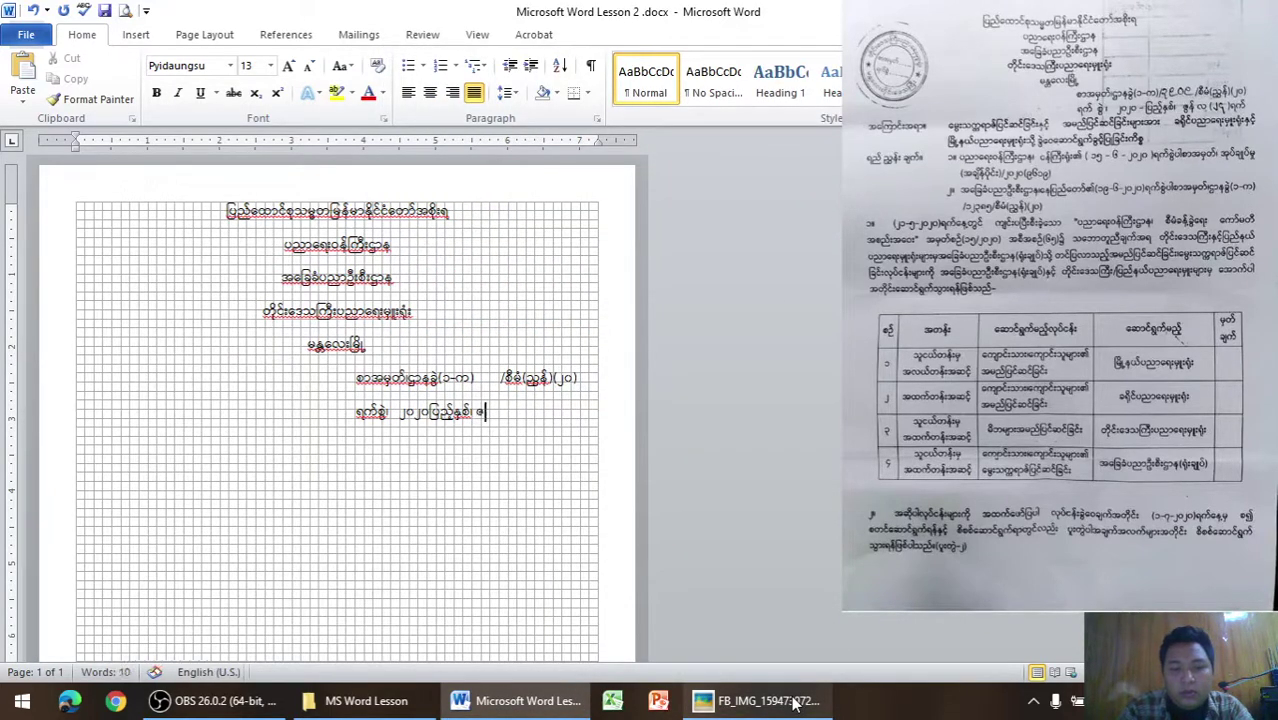
type("လ")
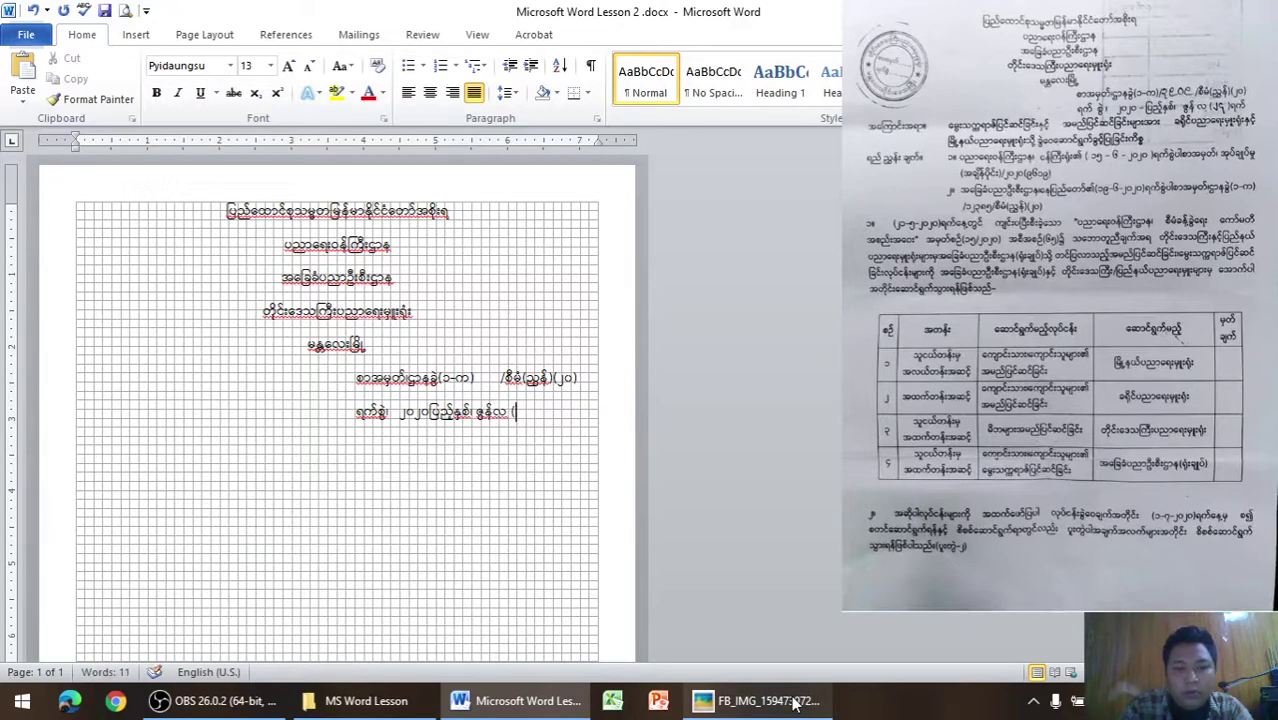
type(" (")
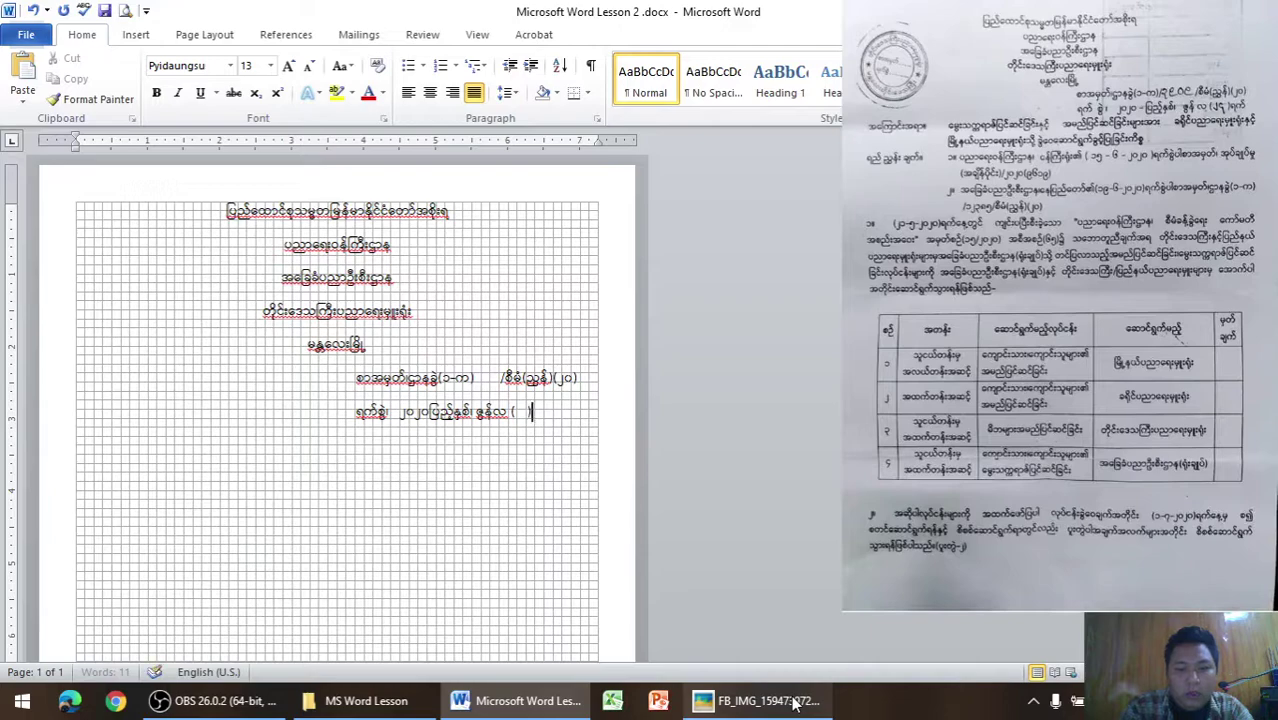
left_click(795, 704)
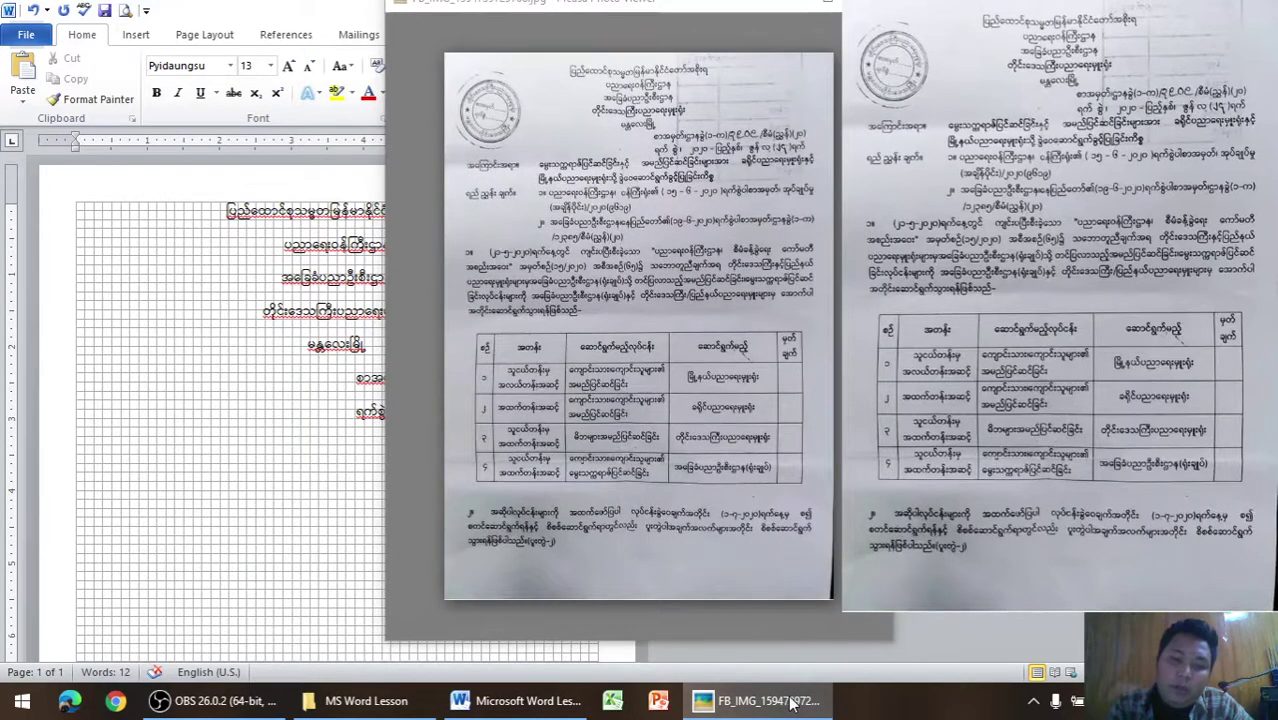
type("ရက်")
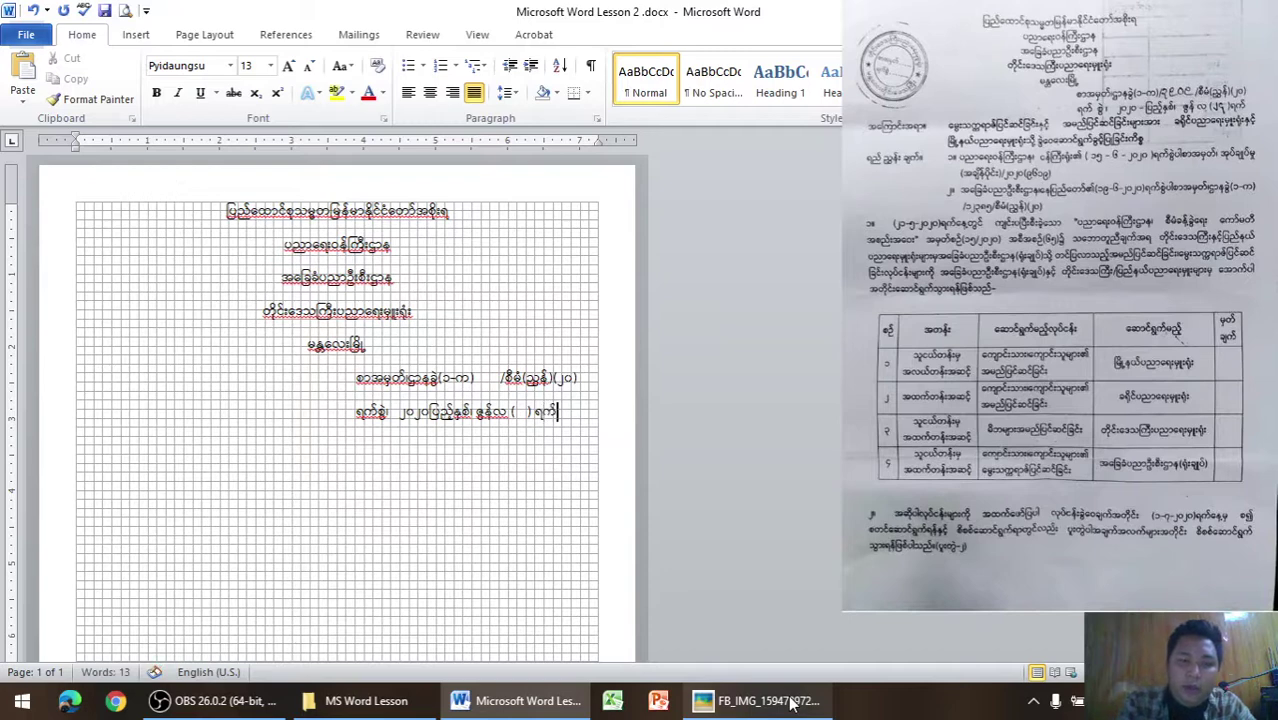
key("Return")
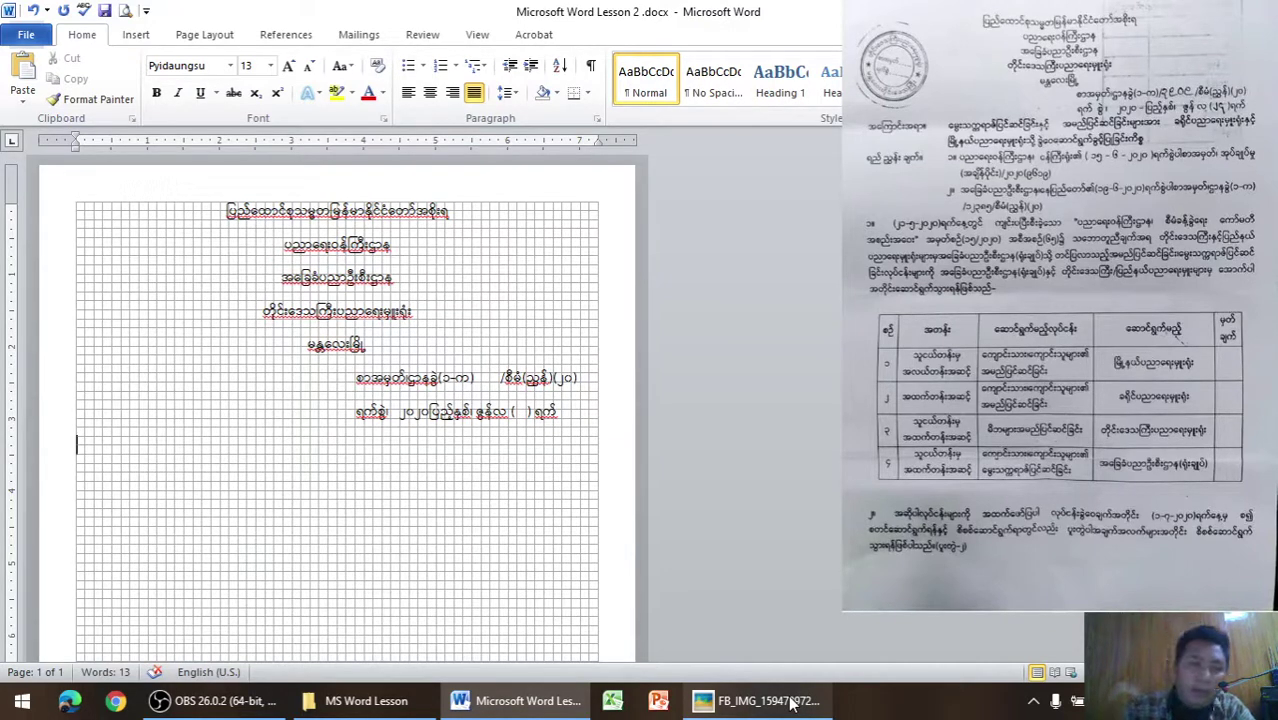
Type the subject heading အကြောင်းအရာ on the new line, referring to the scanned letter
left_click(737, 705)
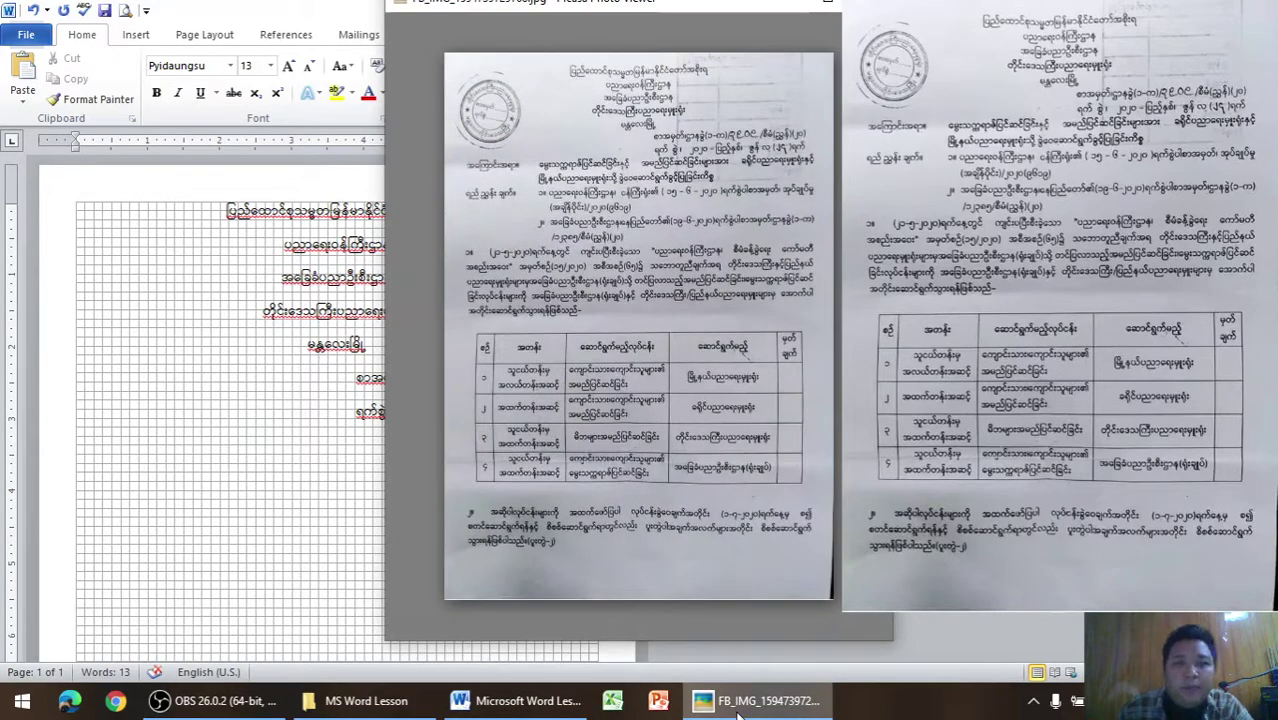
left_click(738, 710)
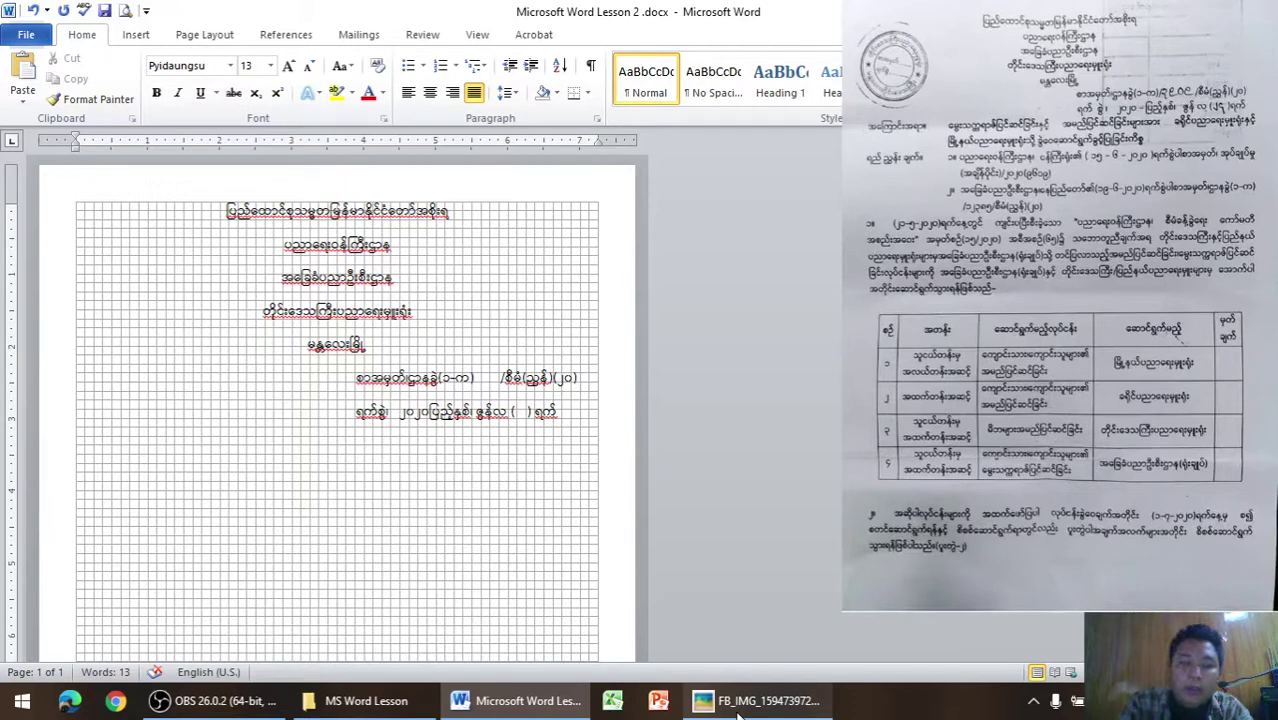
type("အကြောင်း")
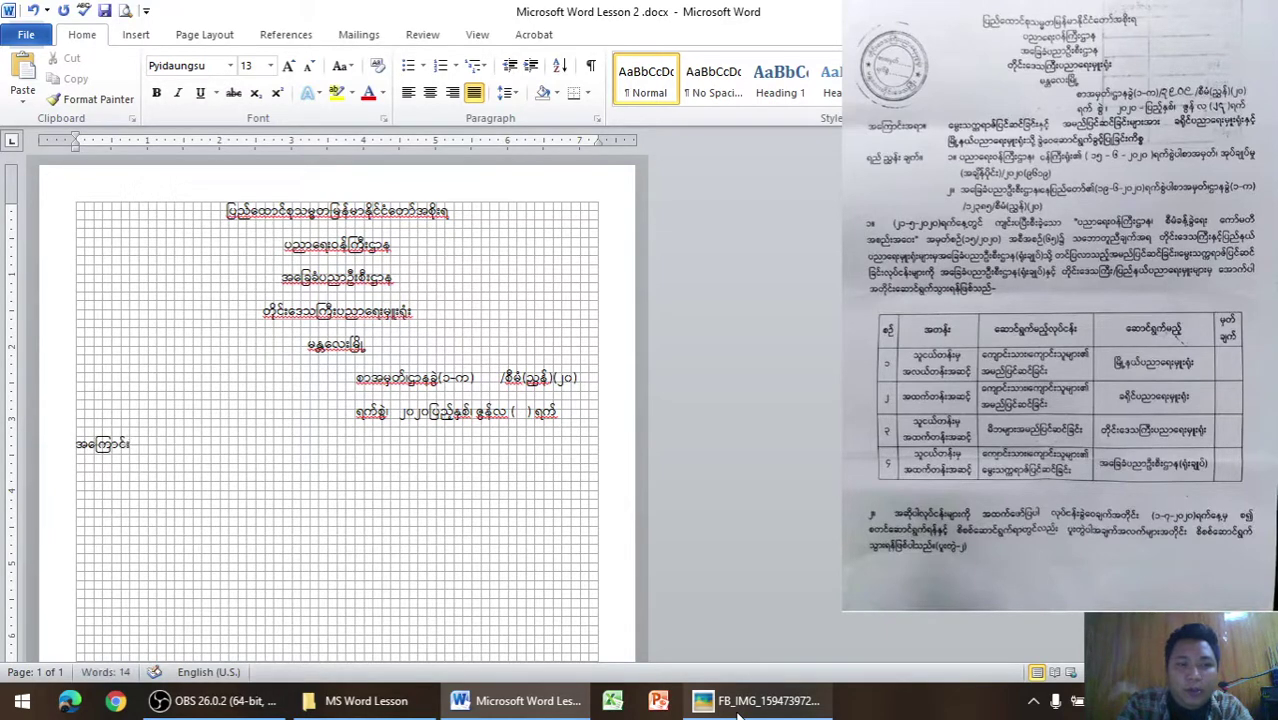
type("အရာ")
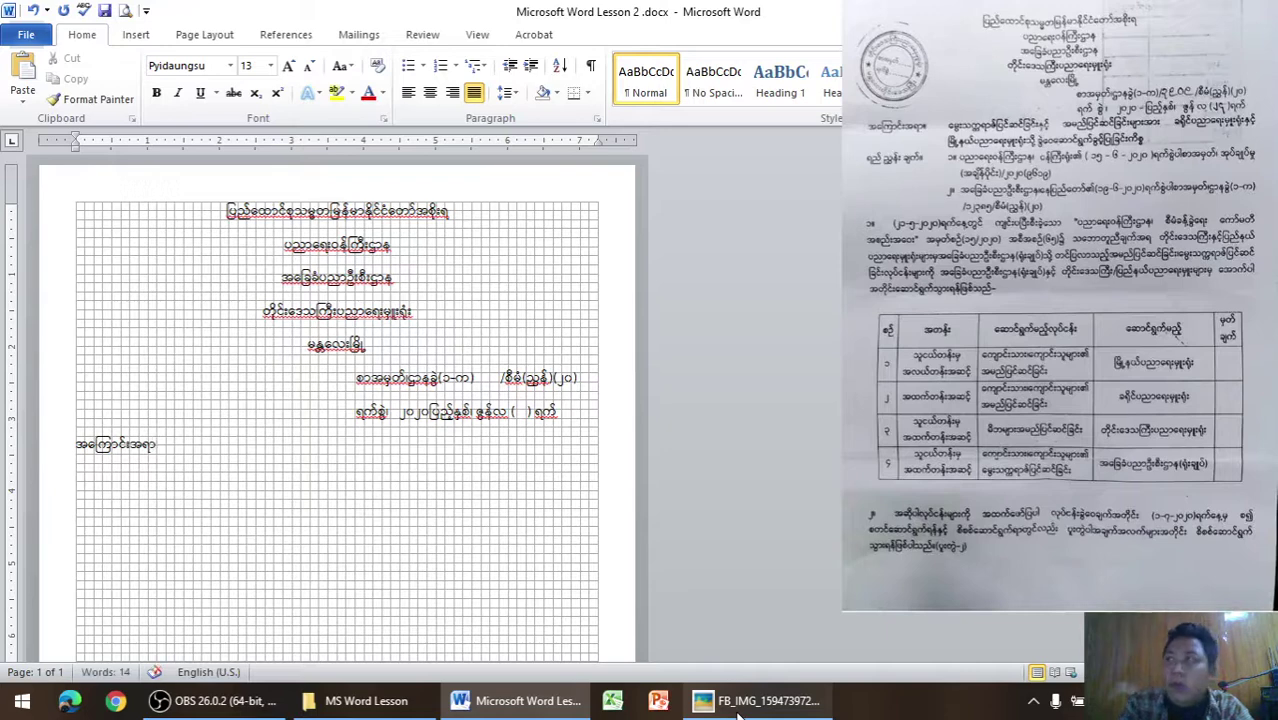
left_click(738, 713)
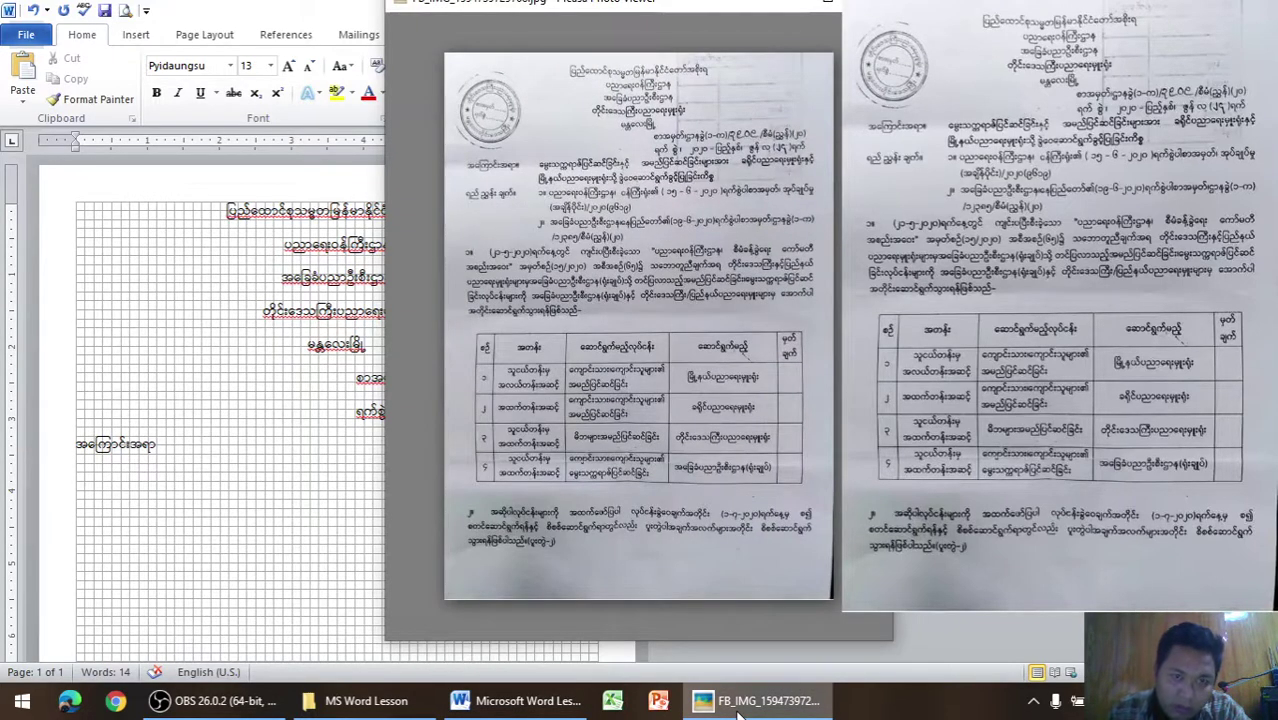
Zoom the scanned letter to 77% and pan to its subject section, then return to Word
scroll(670, 428, "up", 4)
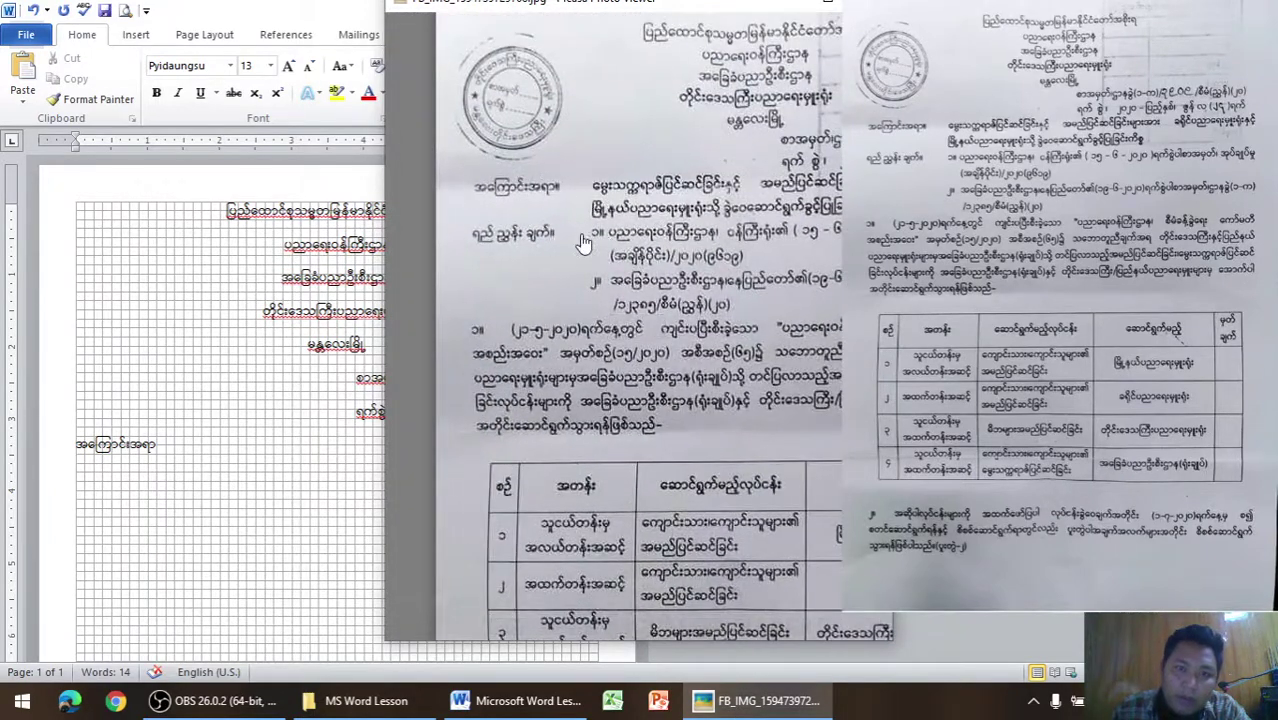
left_click_drag(582, 242, 540, 236)
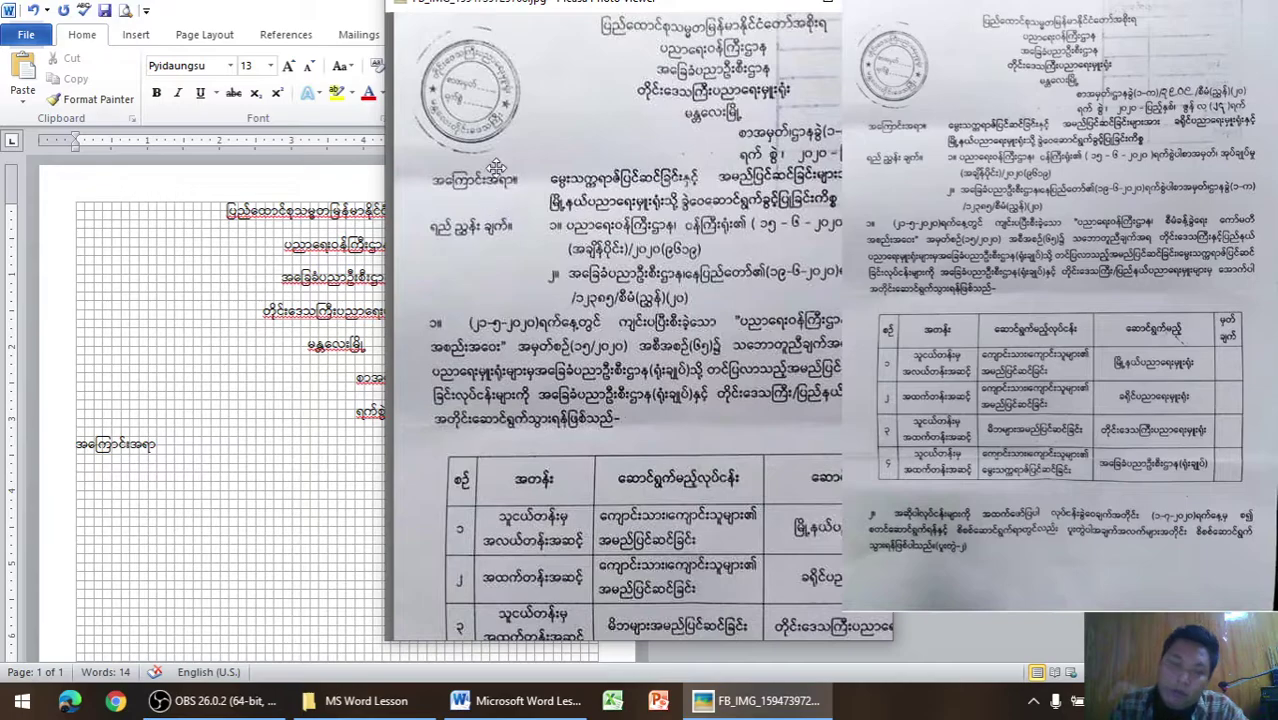
scroll(667, 374, "down", 5)
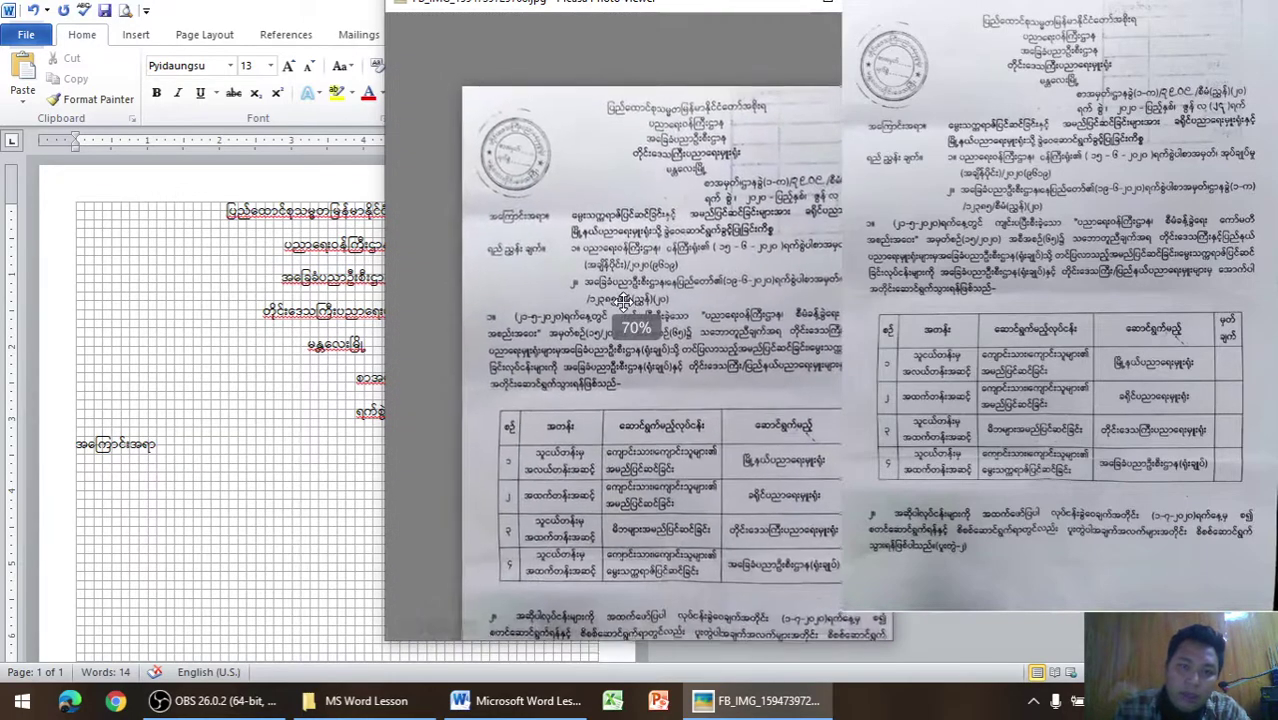
scroll(667, 374, "up", 3)
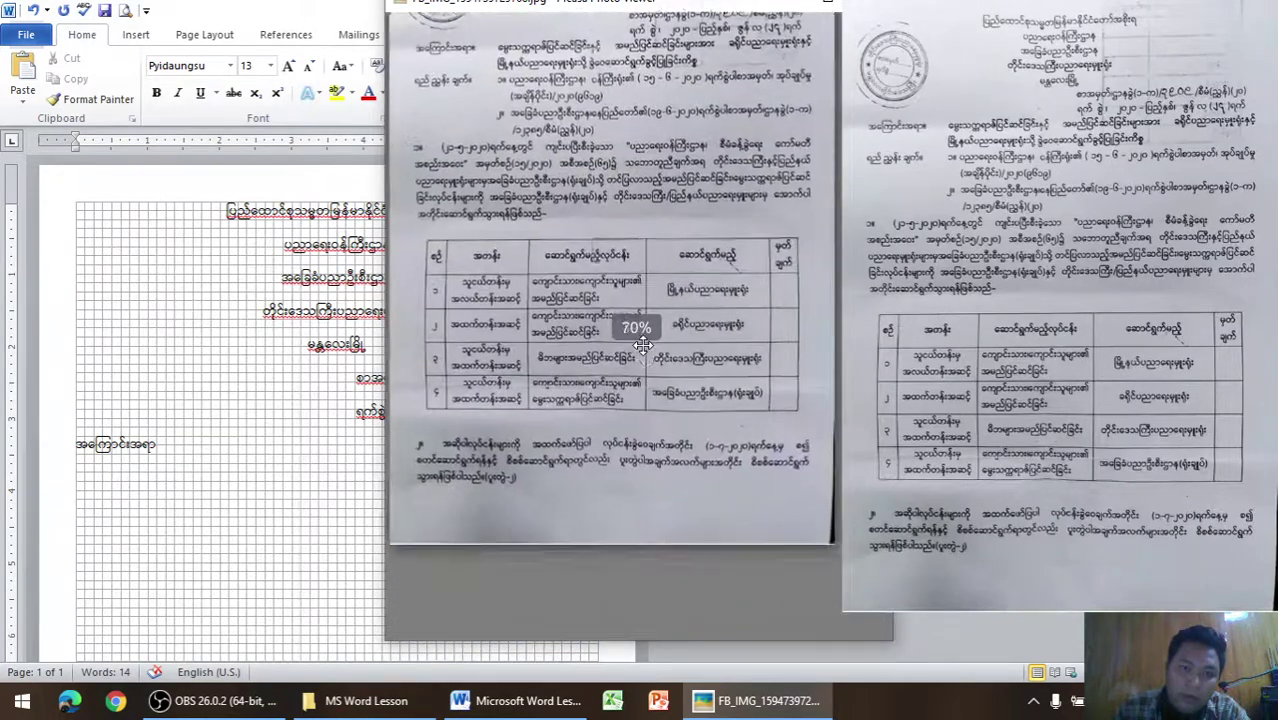
scroll(665, 420, "up", 2)
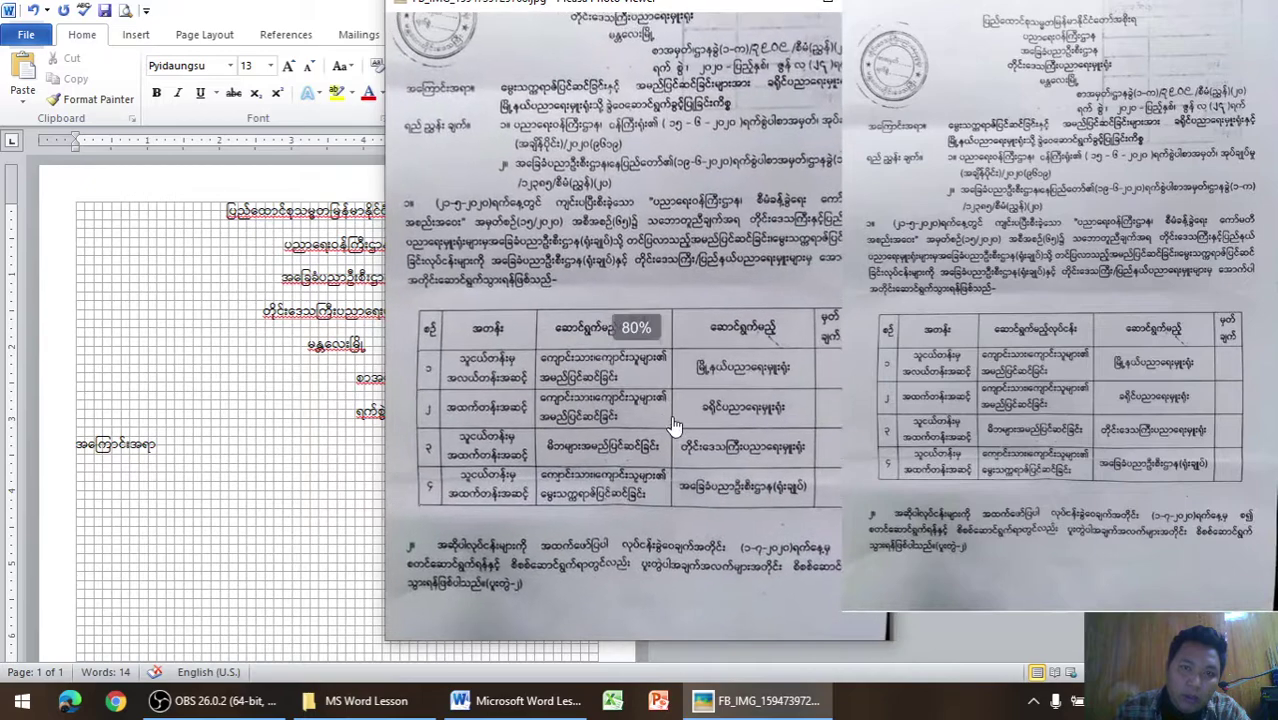
scroll(672, 417, "down", 2)
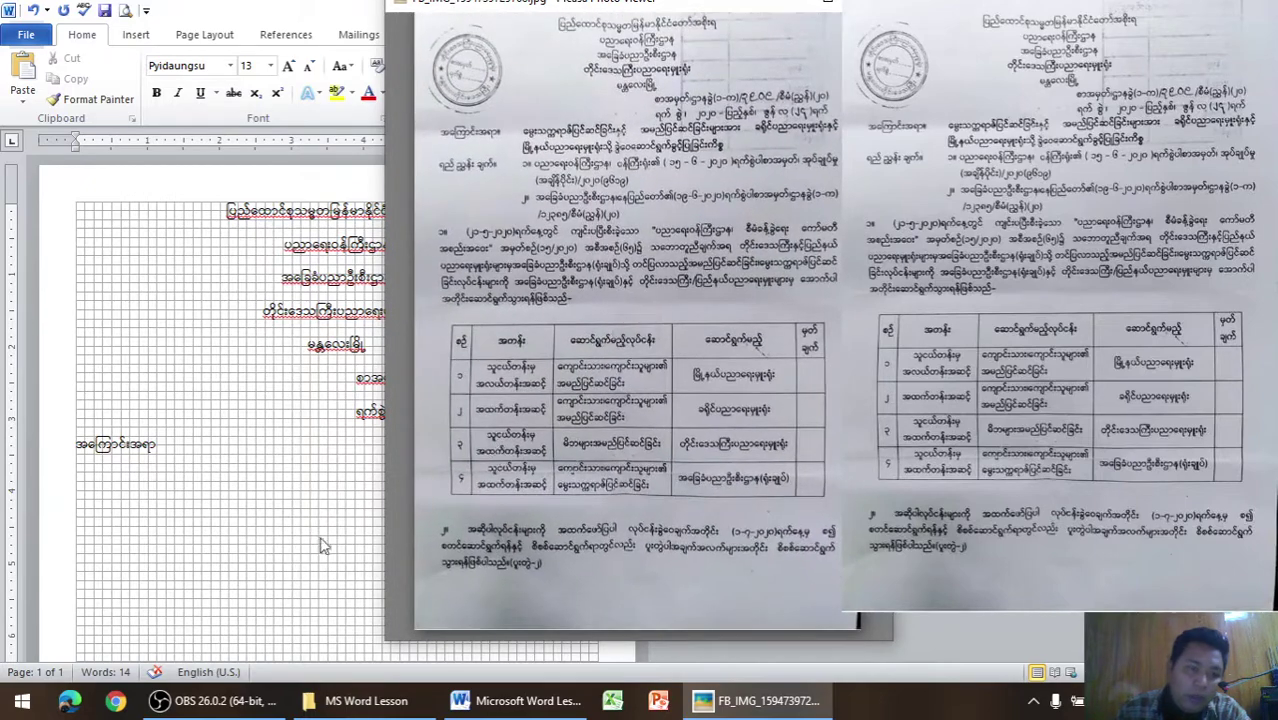
left_click(307, 489)
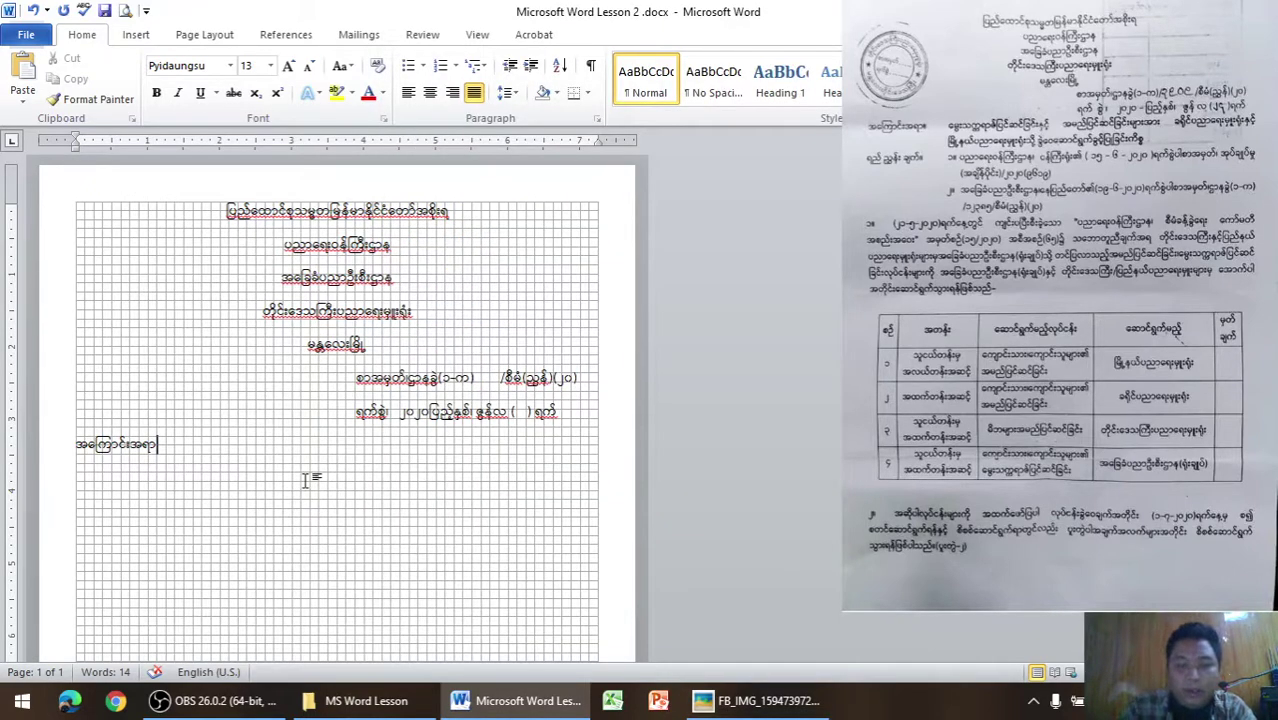
End the label as အကြောင်းအရာ။ and tab to where the subject text starts
type("။")
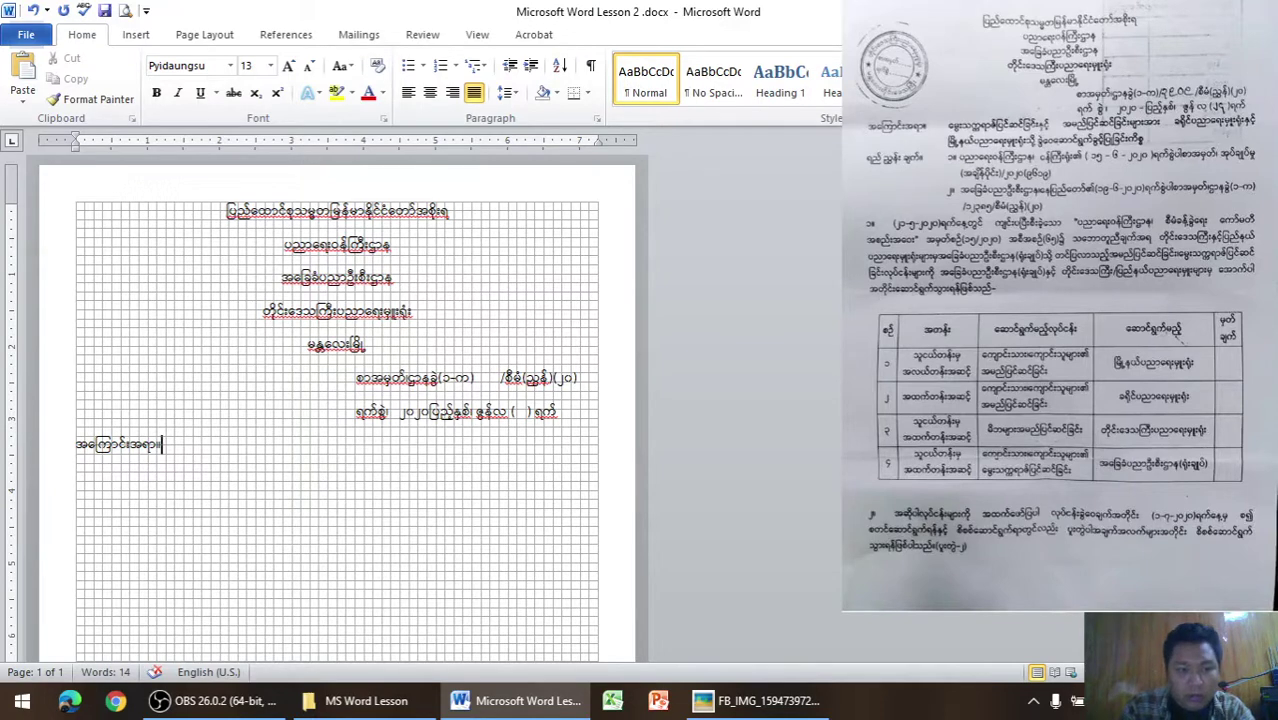
key("Tab")
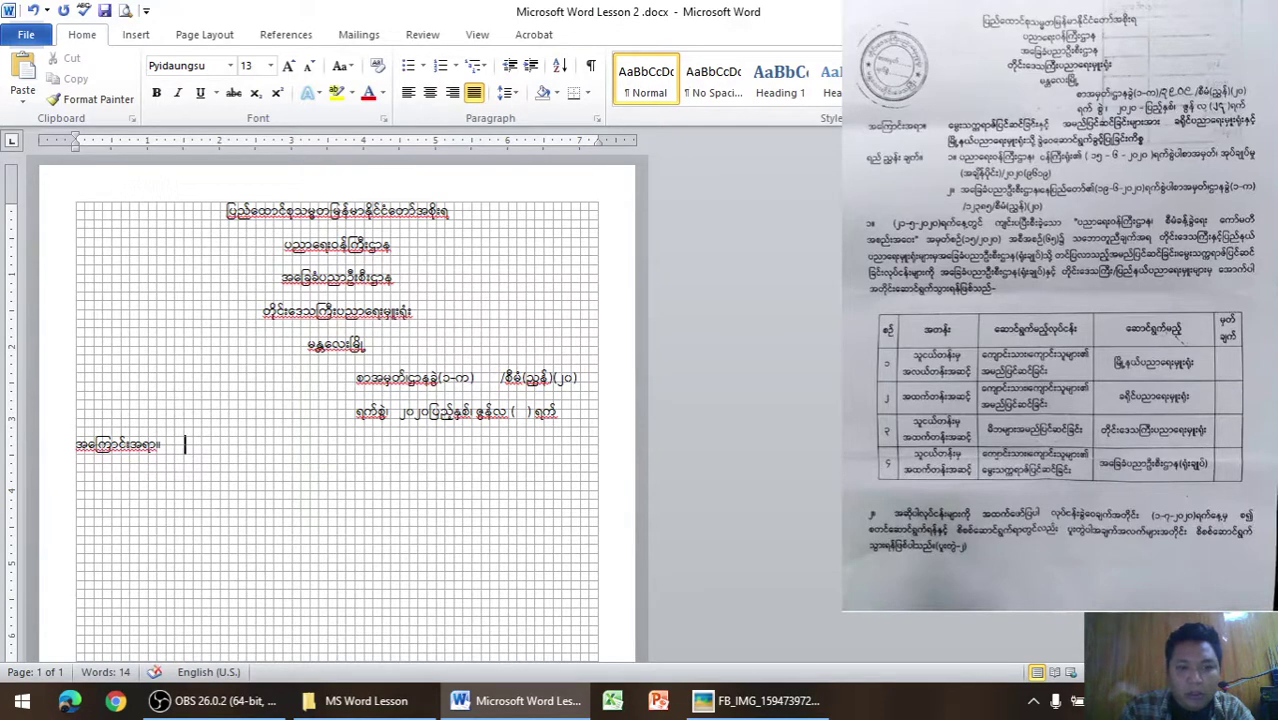
left_click(770, 700)
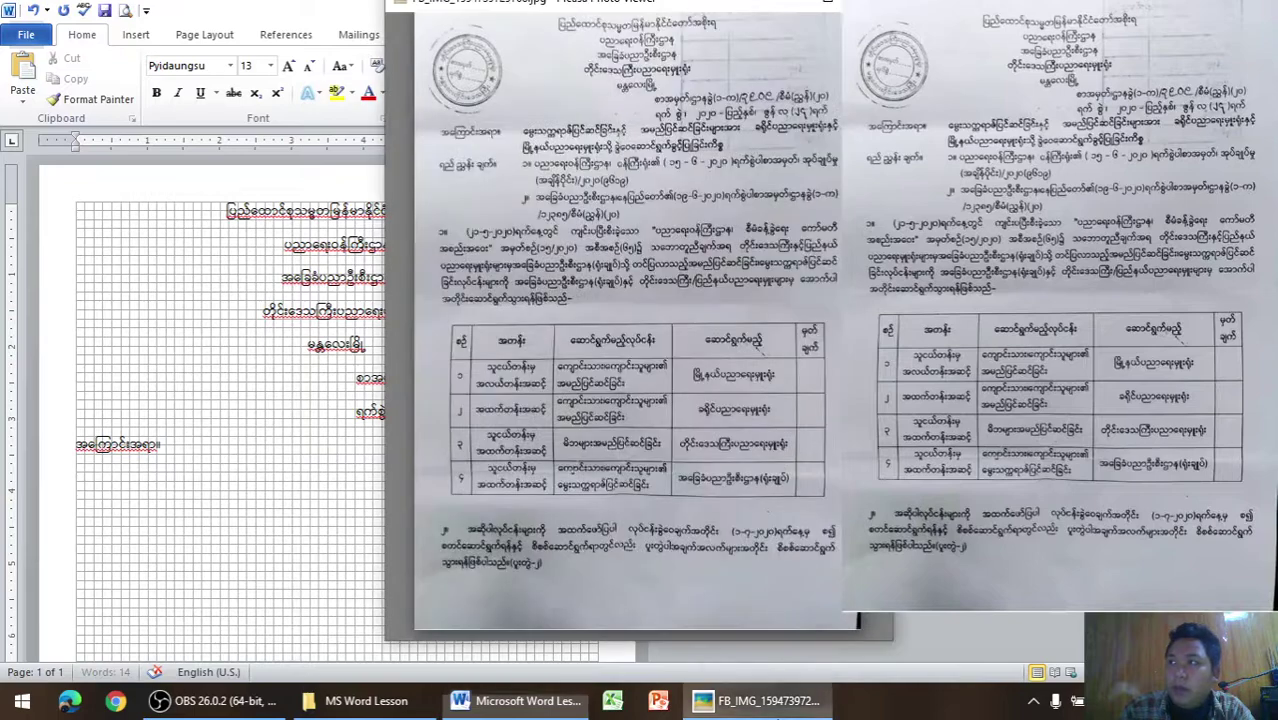
left_click(770, 700)
left_click(770, 700)
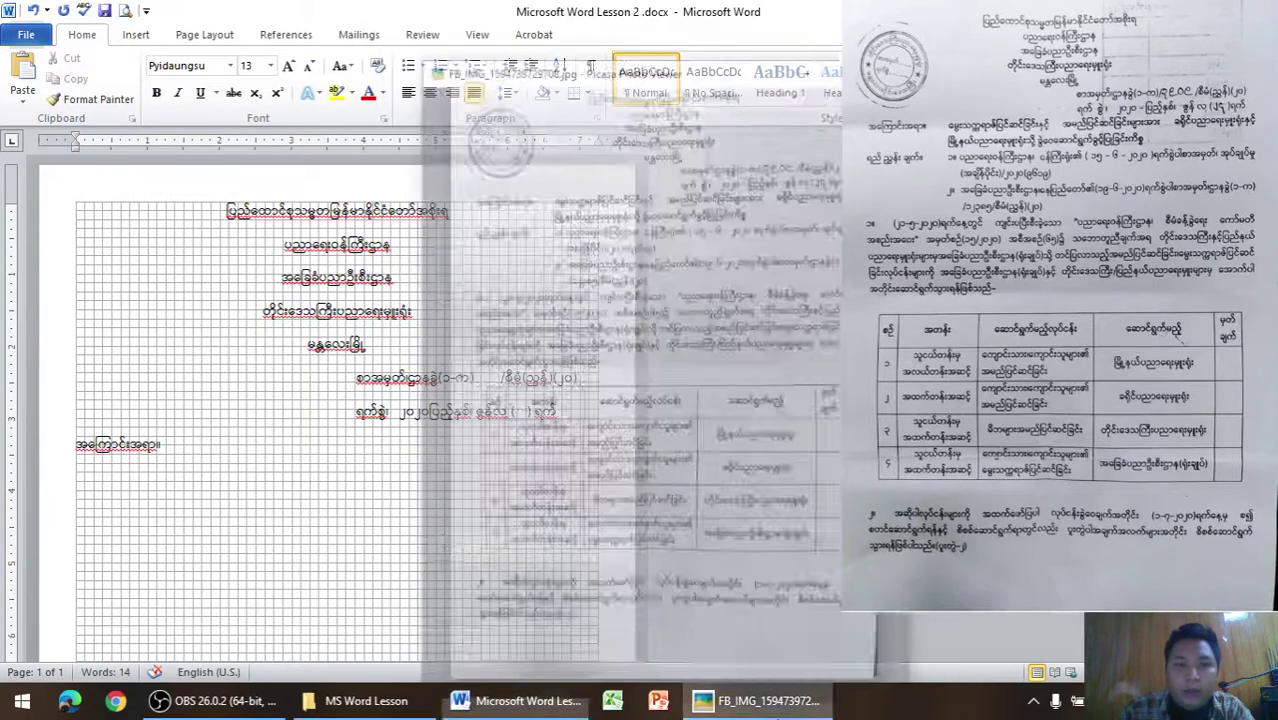
left_click(772, 702)
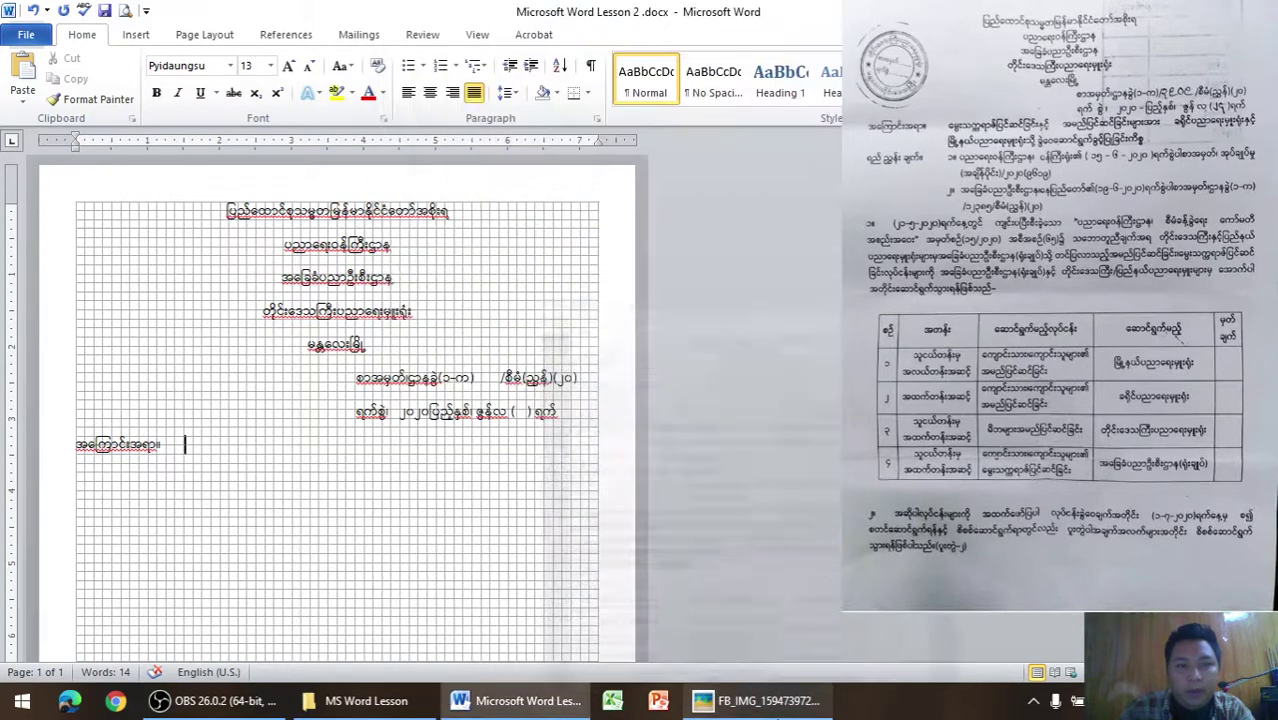
Type the subject text မွေးသက္ကရာဇ်ပြင်ဆင်ခြင်းနှင့် အမည်ပြင်ဆင်… after the tab, fixing typos
type("မေွးသ")
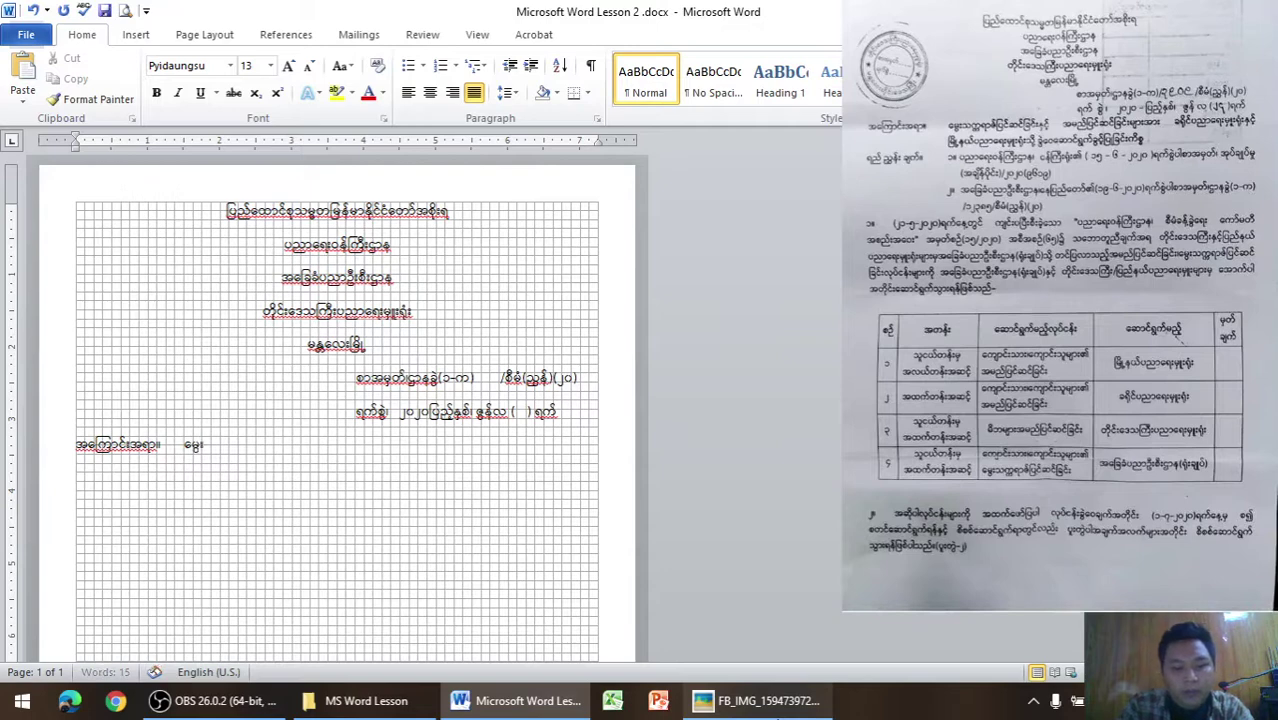
type("က")
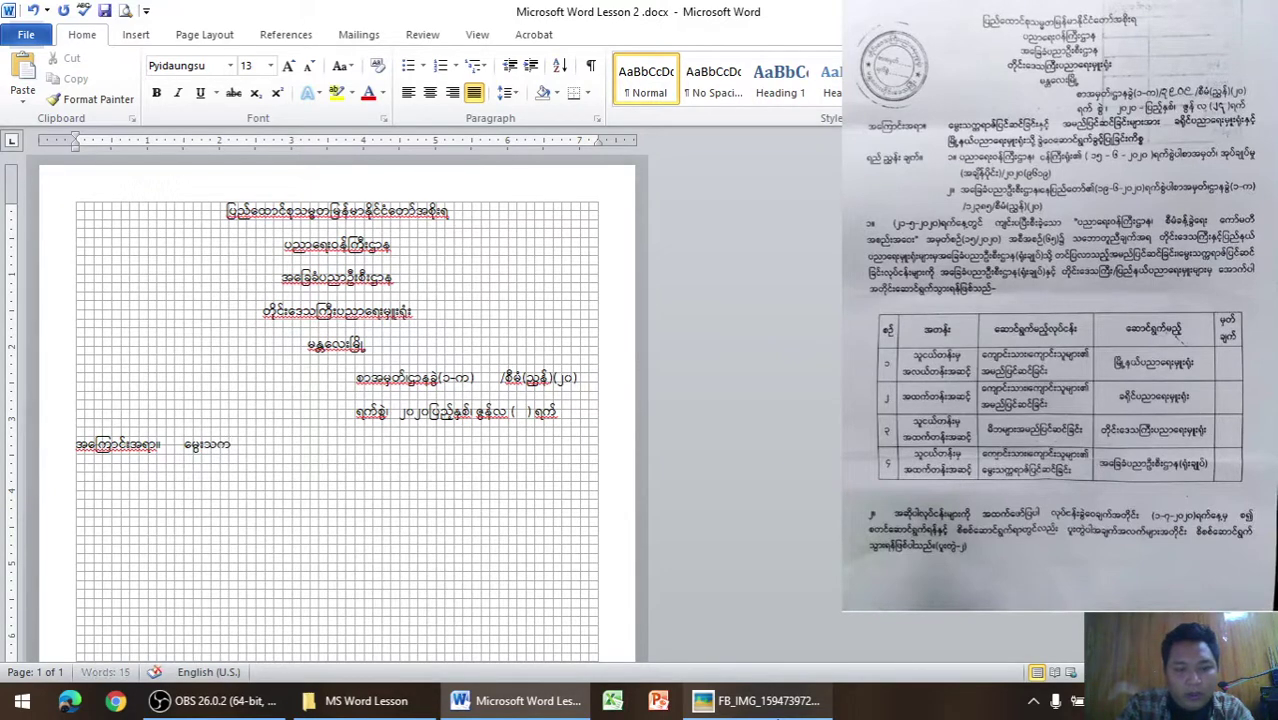
type("္က")
key("BackSpace")
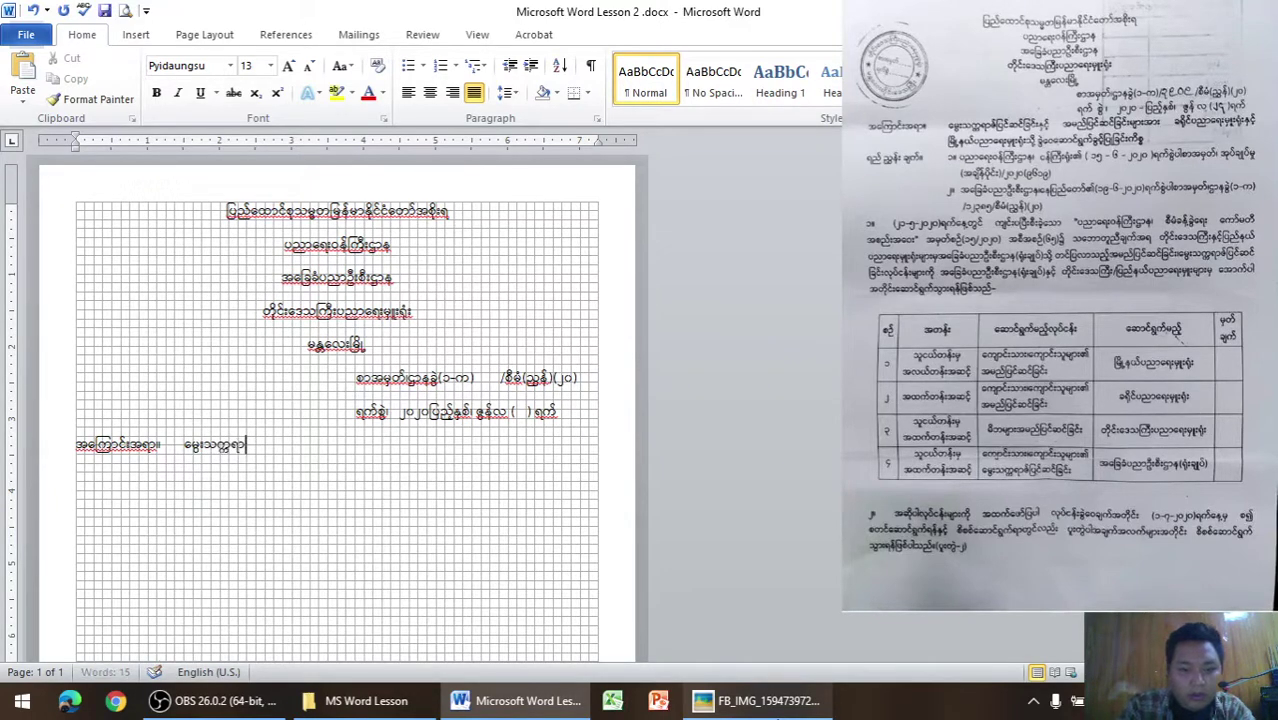
type("ဇ်")
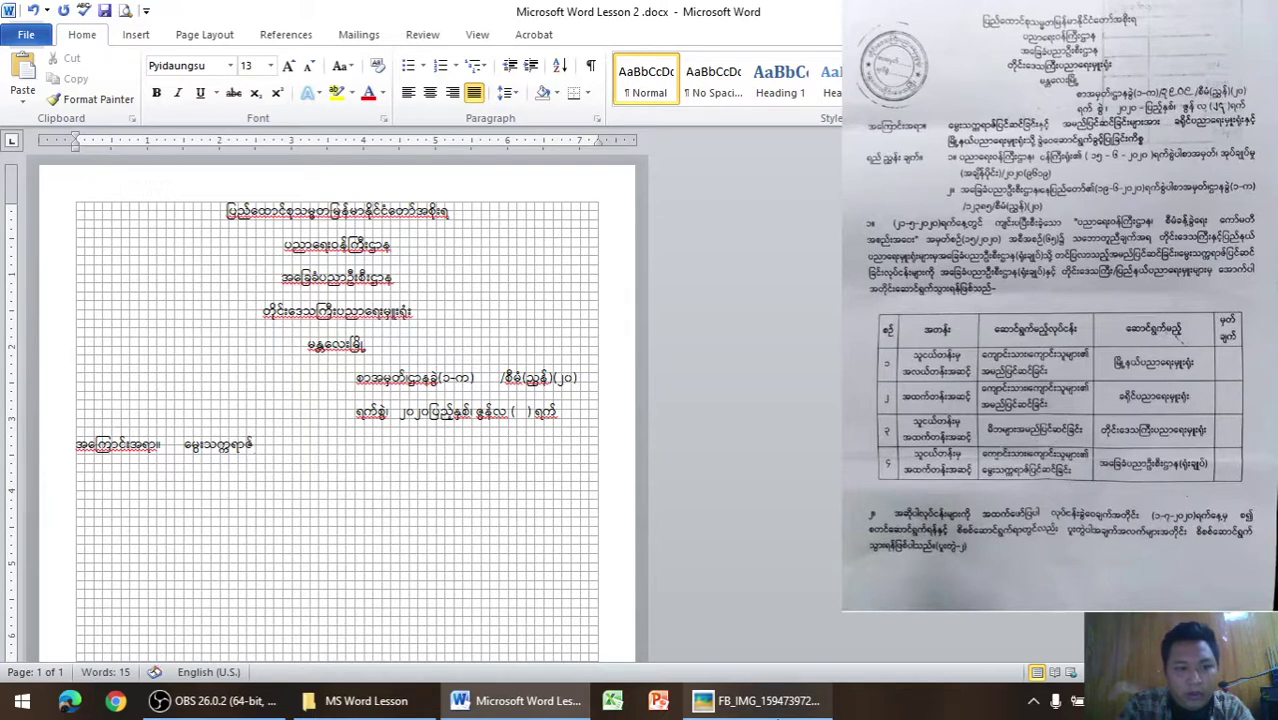
type("ပ")
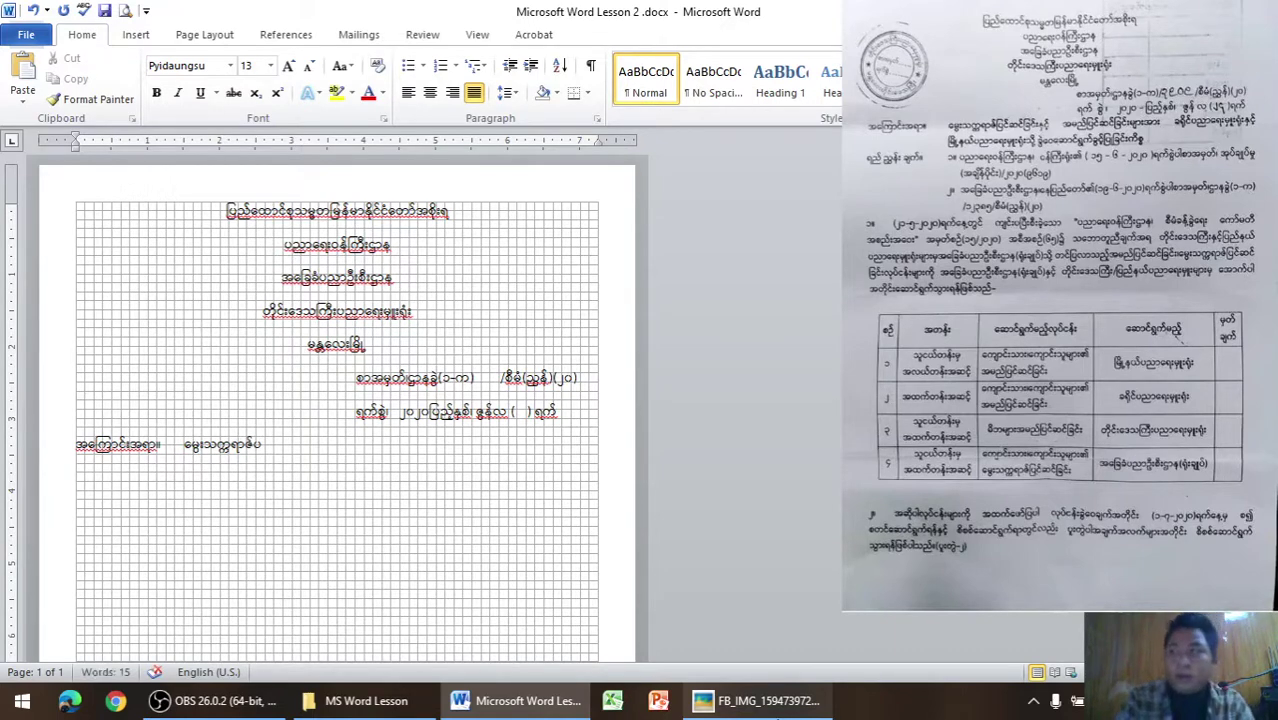
type("ြင်")
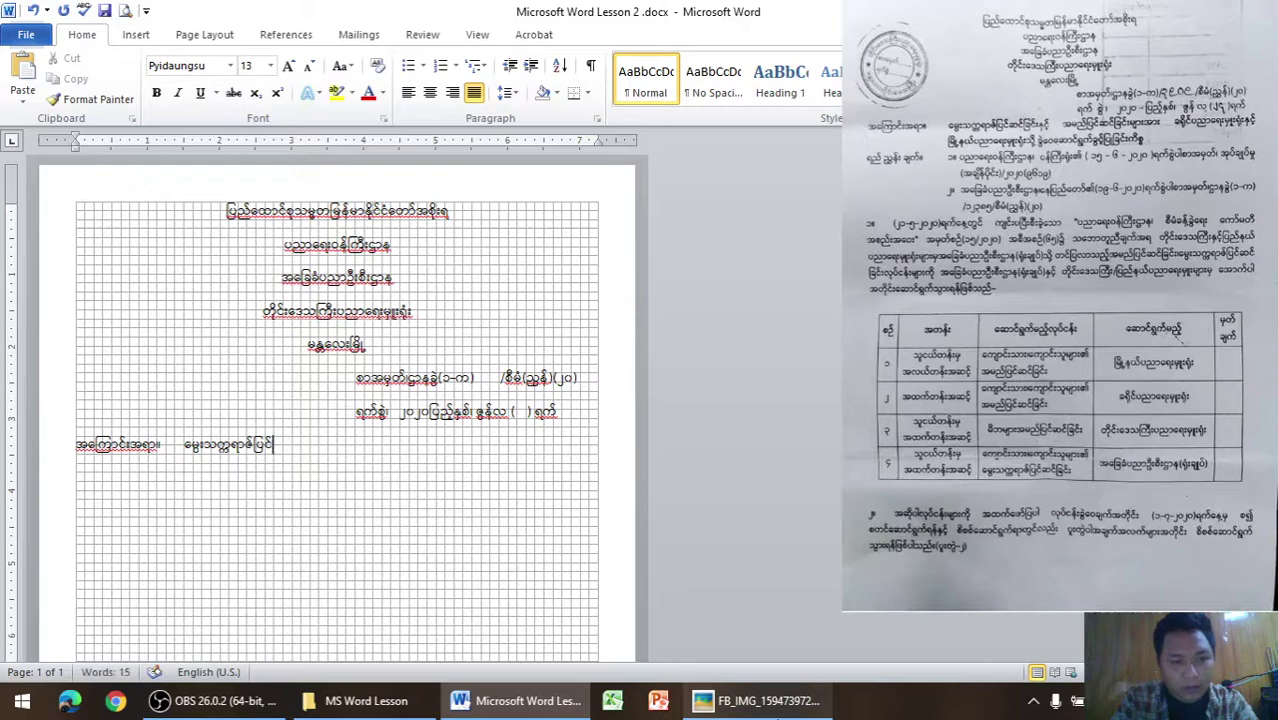
type("ဆက")
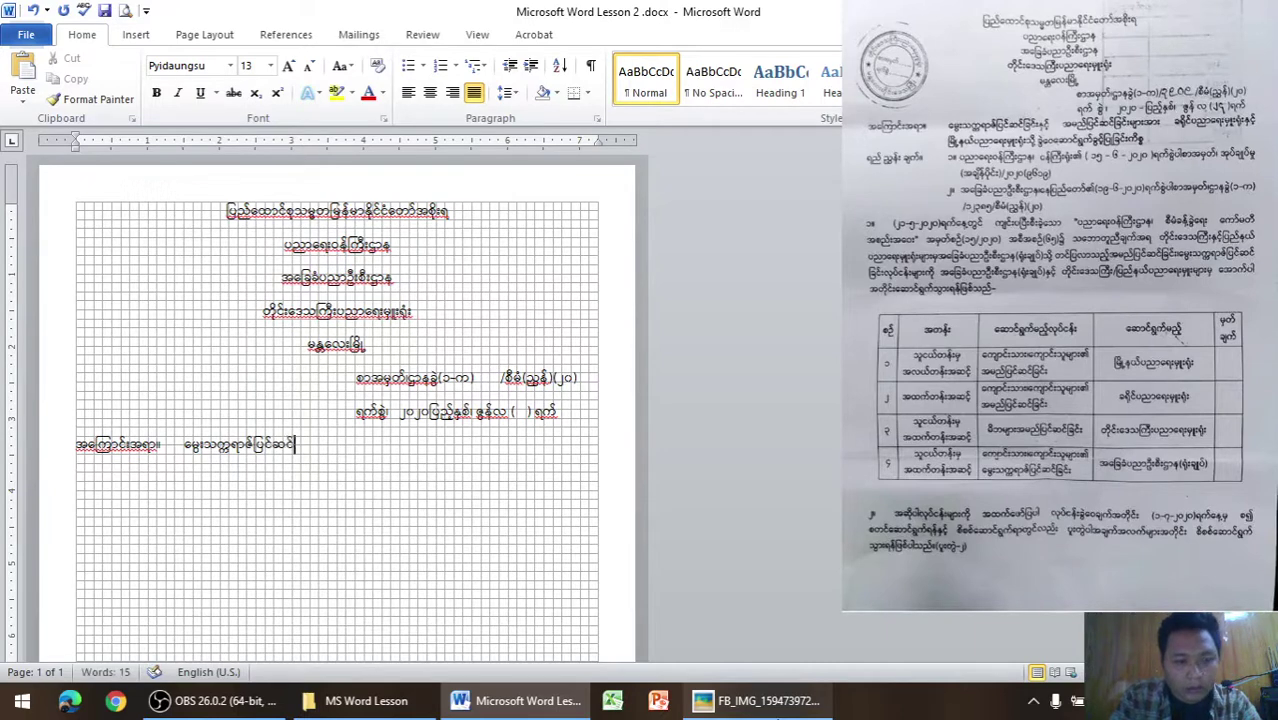
type("ခြင်းနှ")
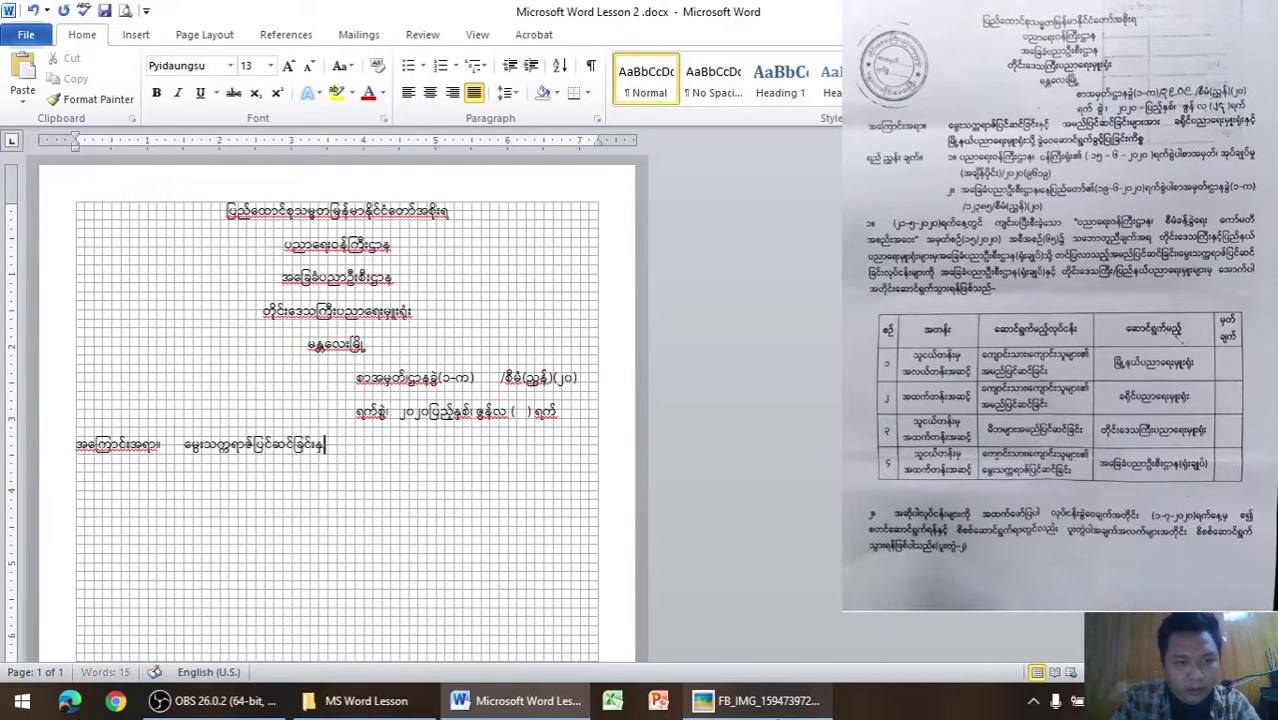
type("င်")
key("BackSpace")
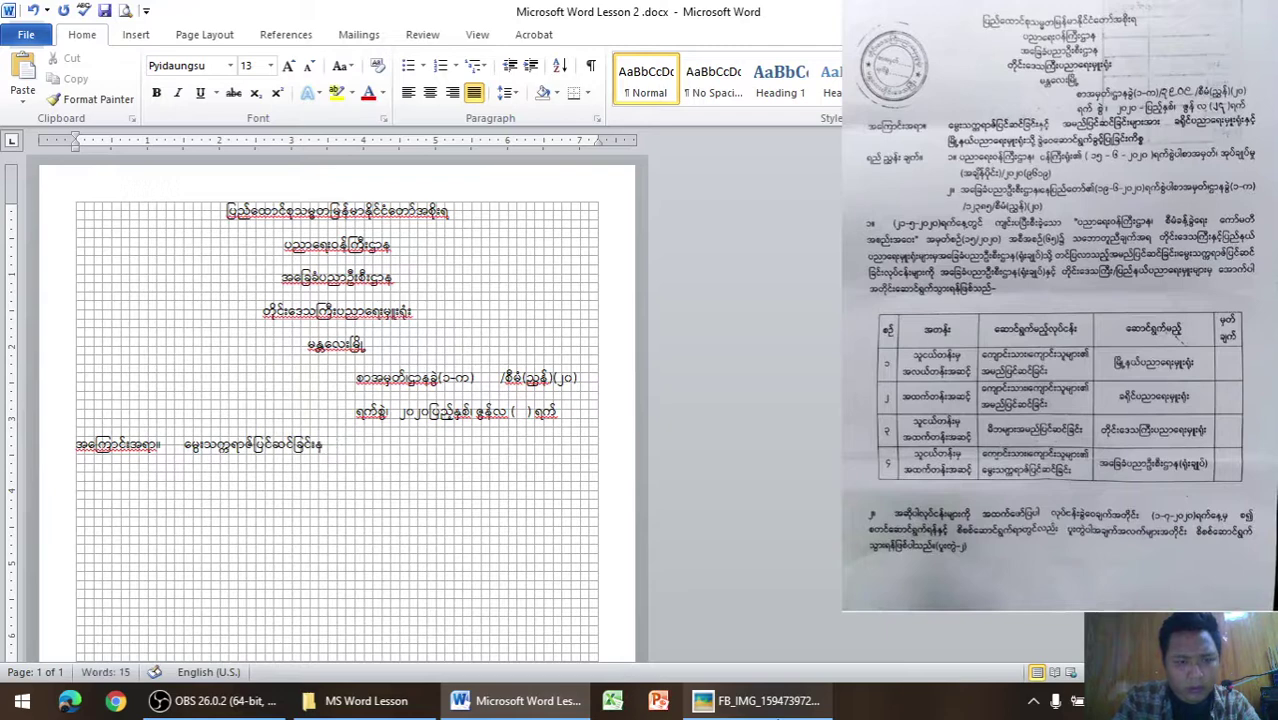
type("င့်")
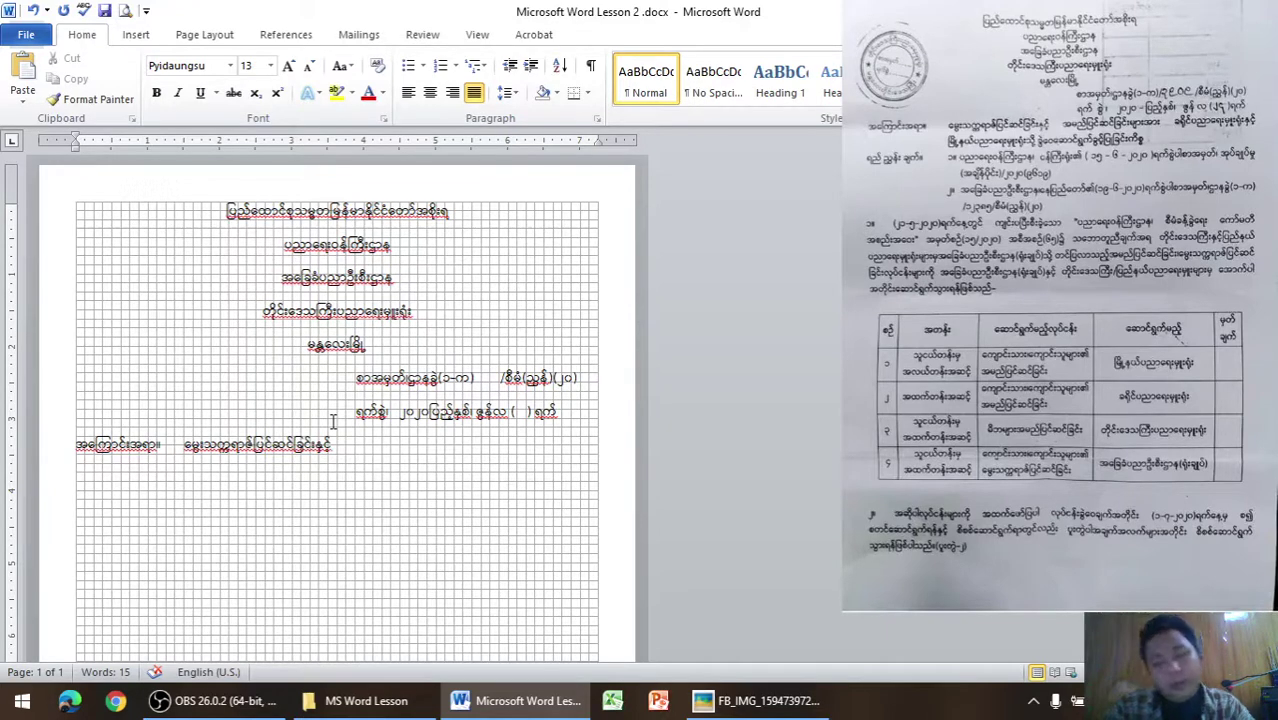
type(" အမည်")
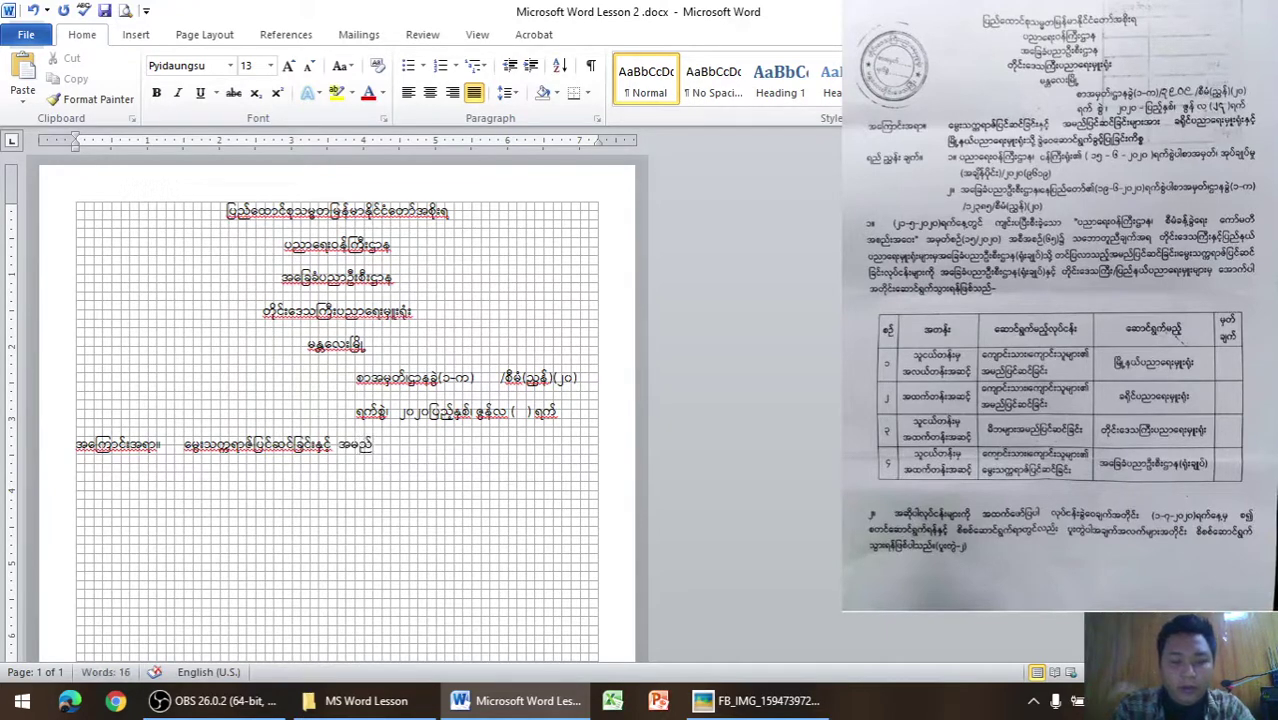
type("၊")
key("BackSpace")
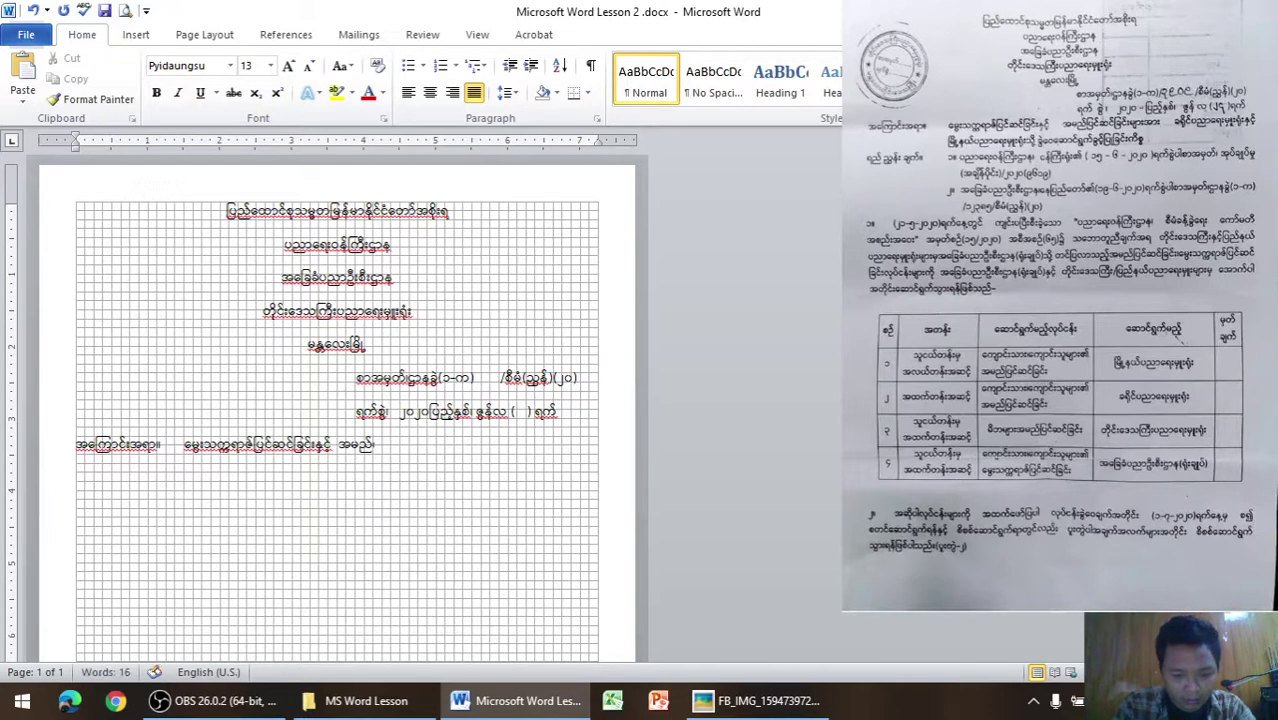
type("ပြင်ဆင်")
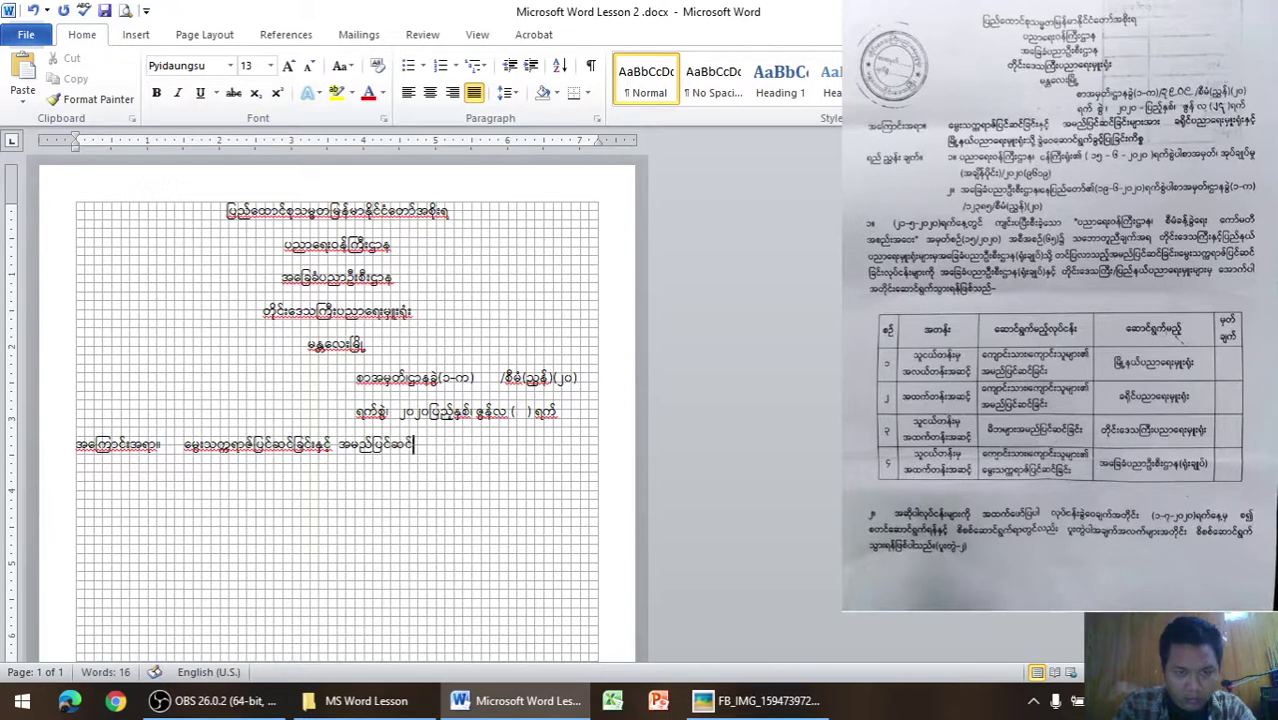
type("ခ")
type("ြင်း")
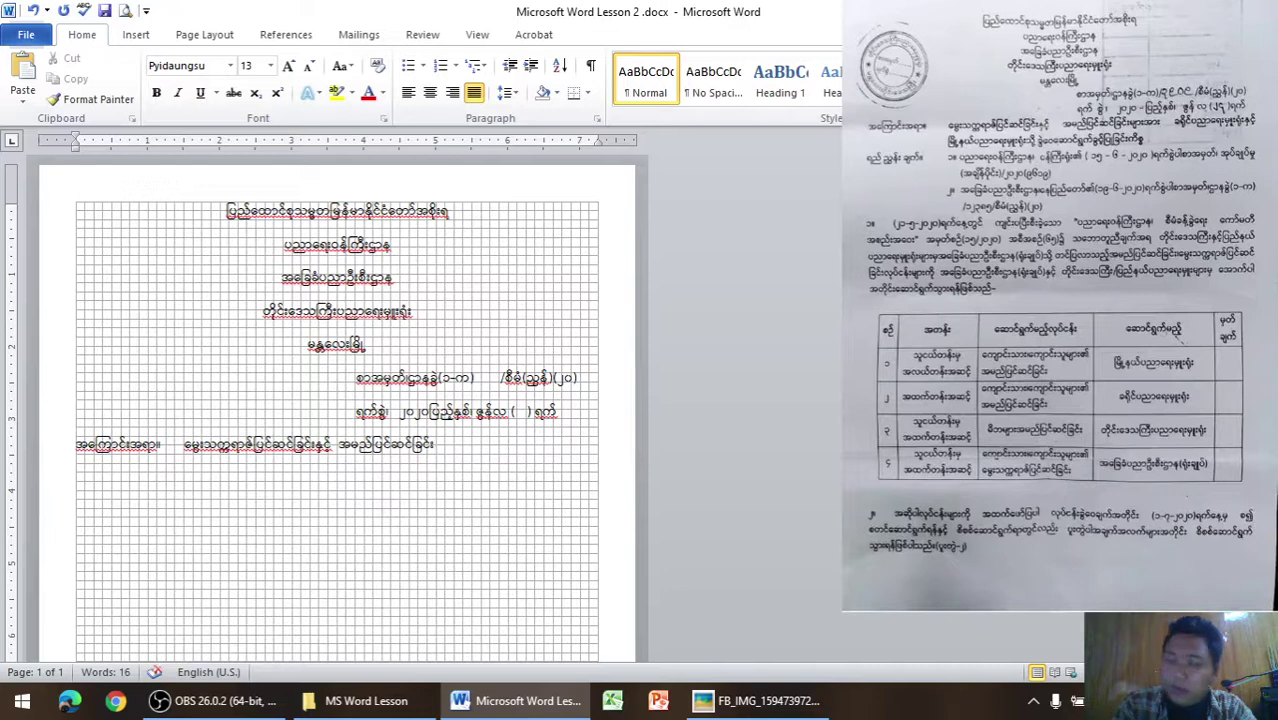
type("များအား")
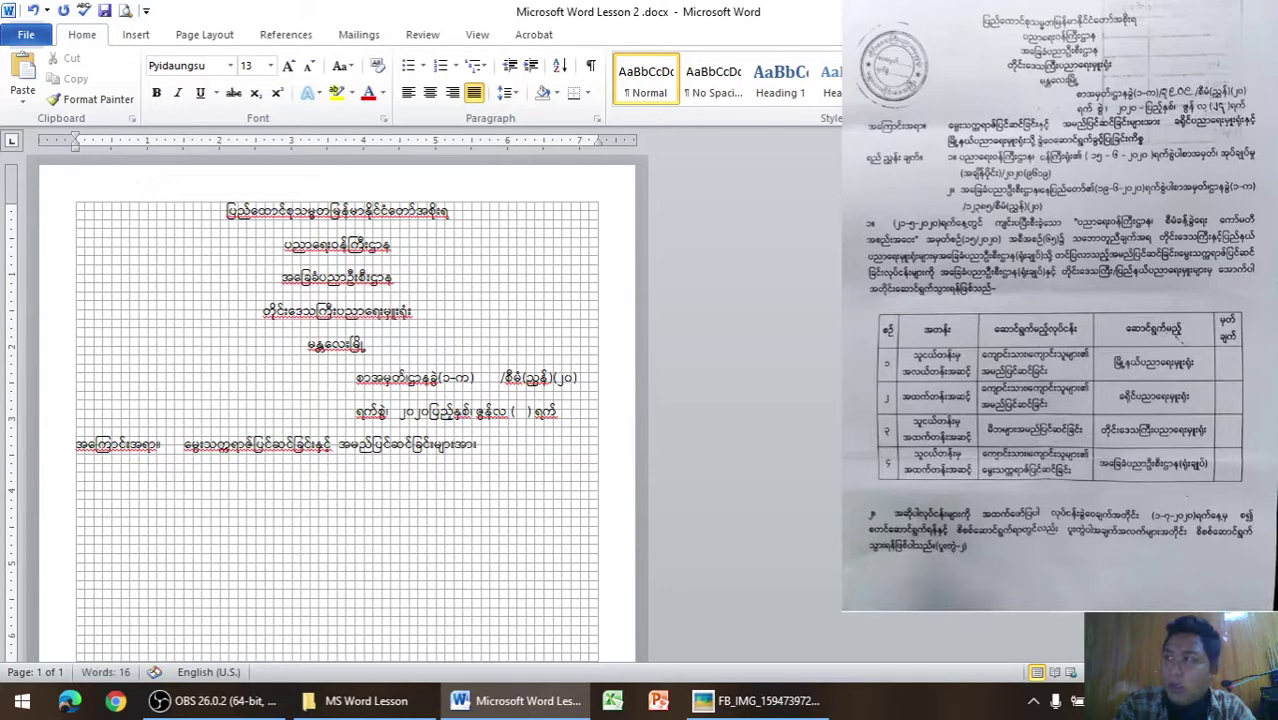
type(" ေ")
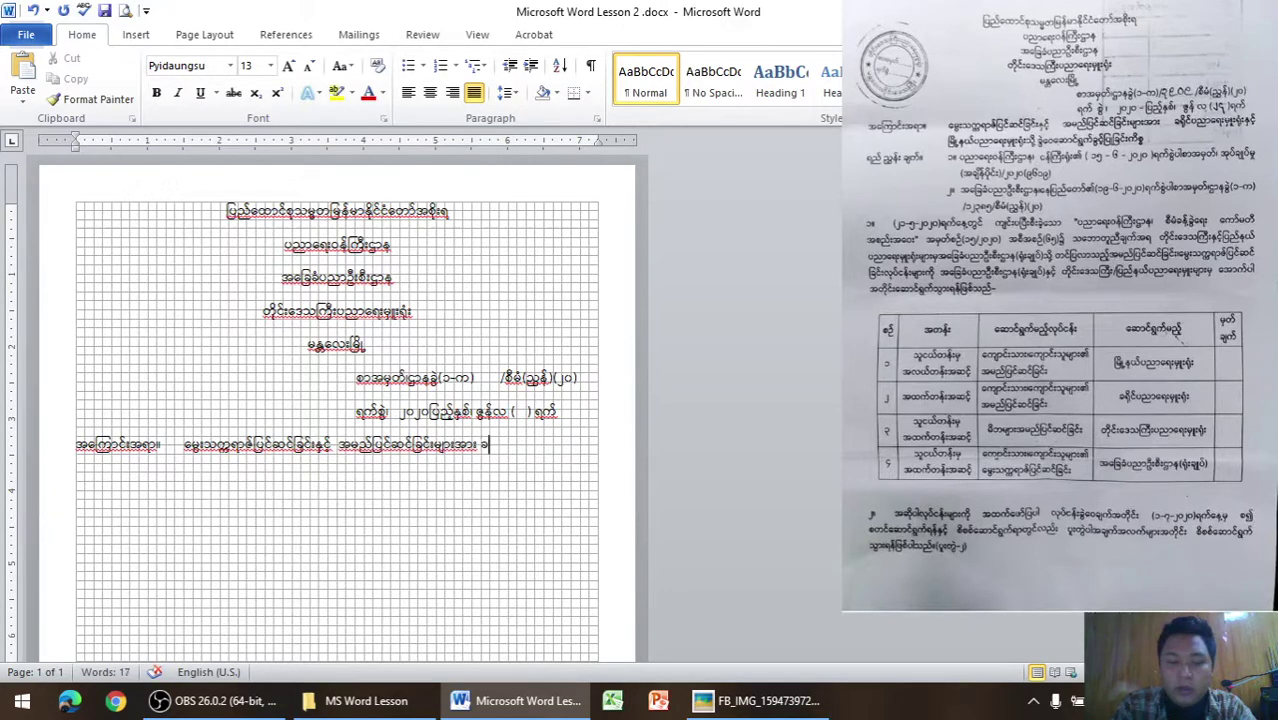
type("ခ")
type("ိ")
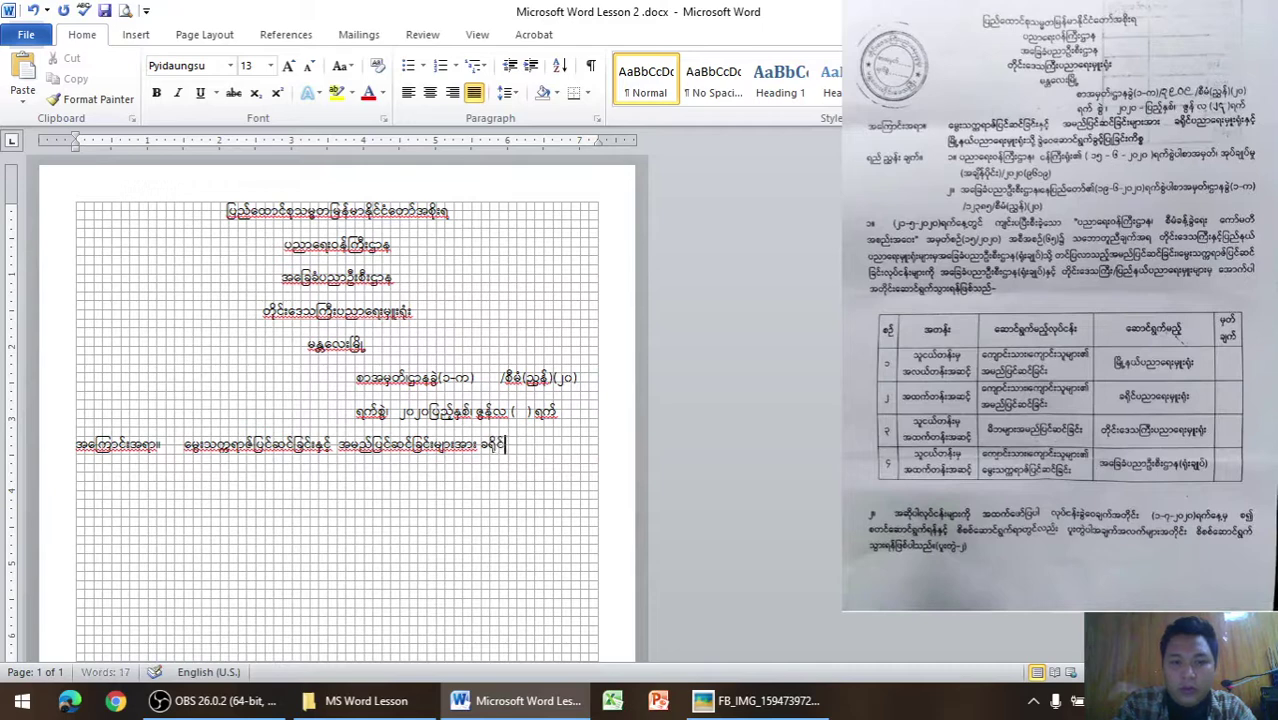
type("ုင်ပညာ")
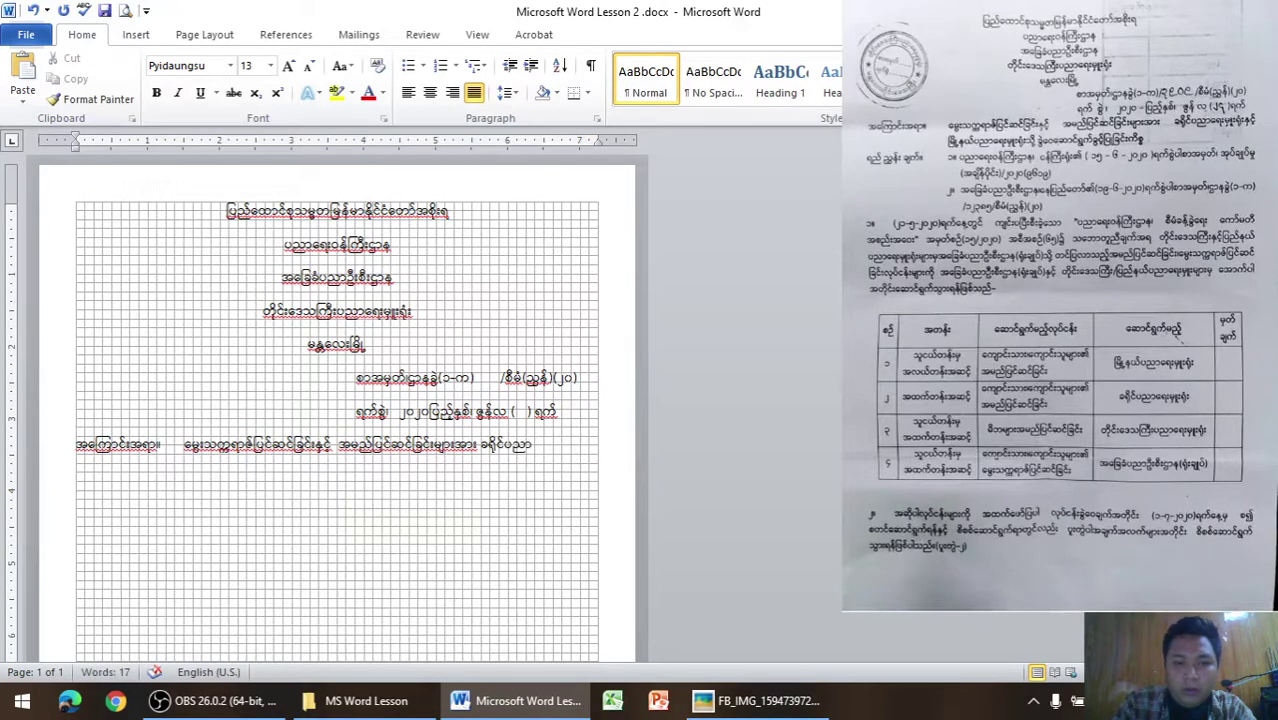
type("ရေး")
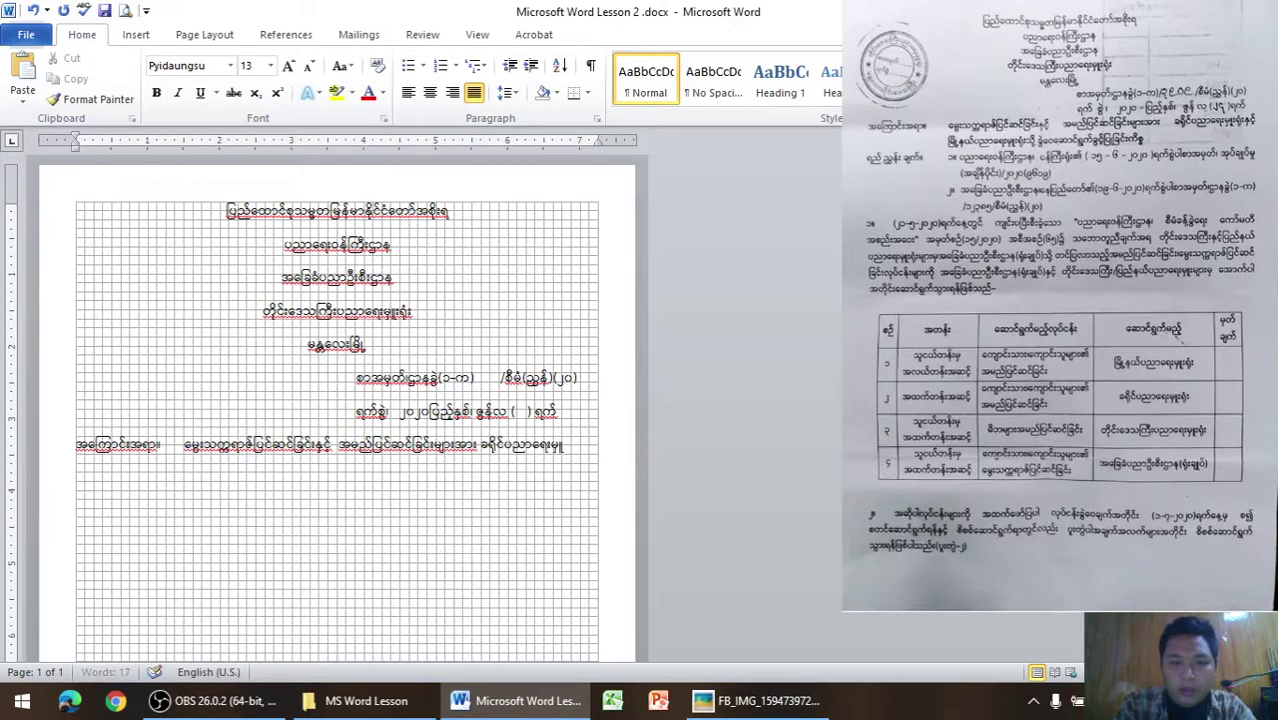
type("း")
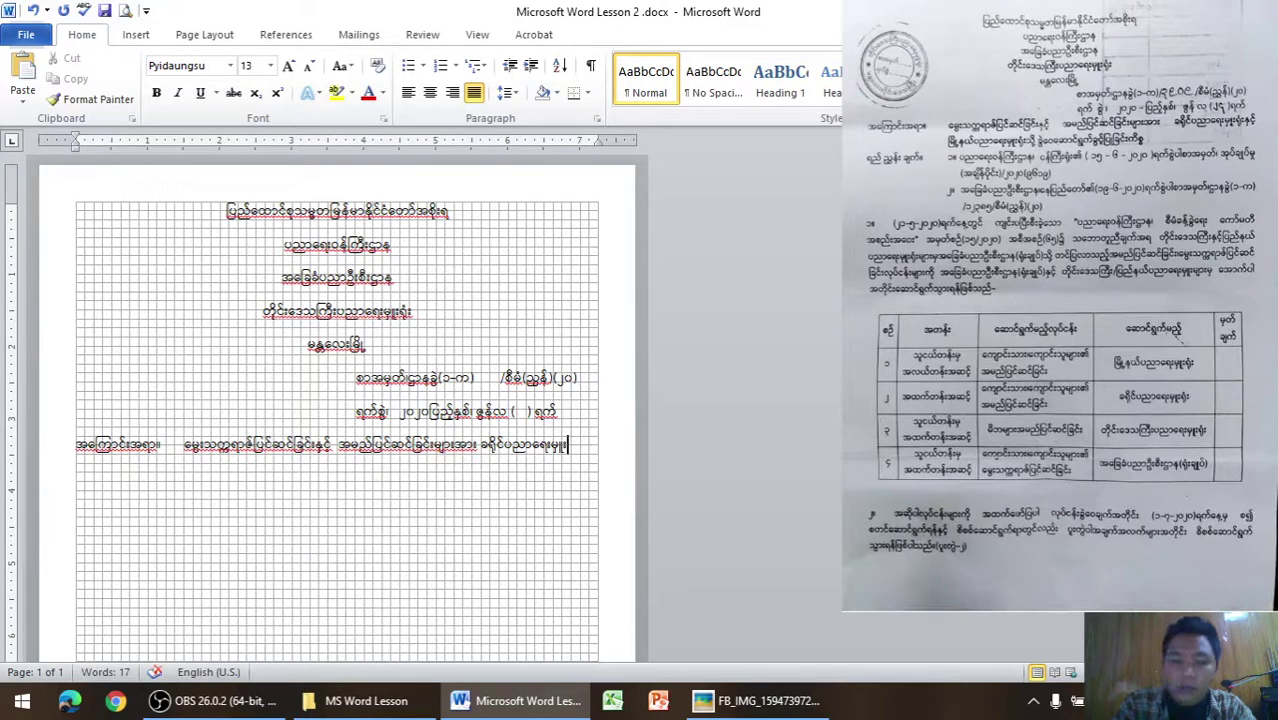
type("ရုံးနှင")
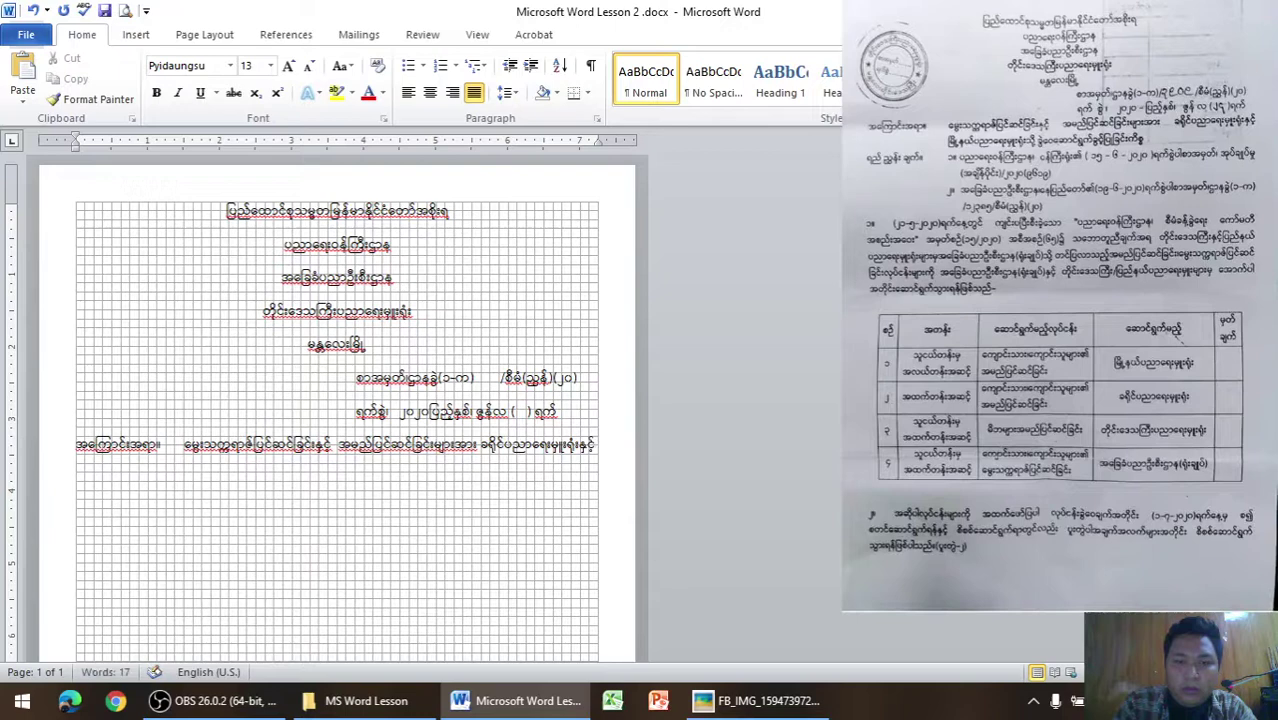
type("့်")
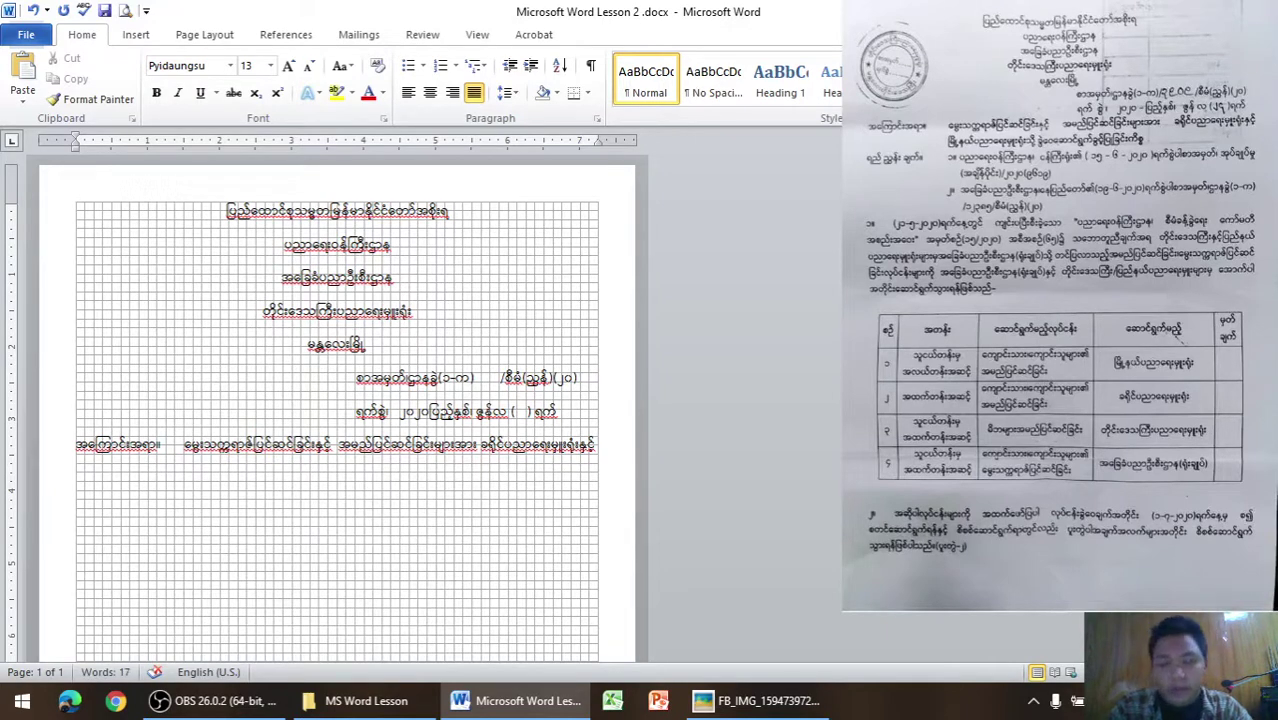
Complete the subject's wrapped second line, ending ခွဲဝေဆောင်ရွက်ခွင့် ပြုခြင်းကိစ္စ, correcting typos
type("ရ")
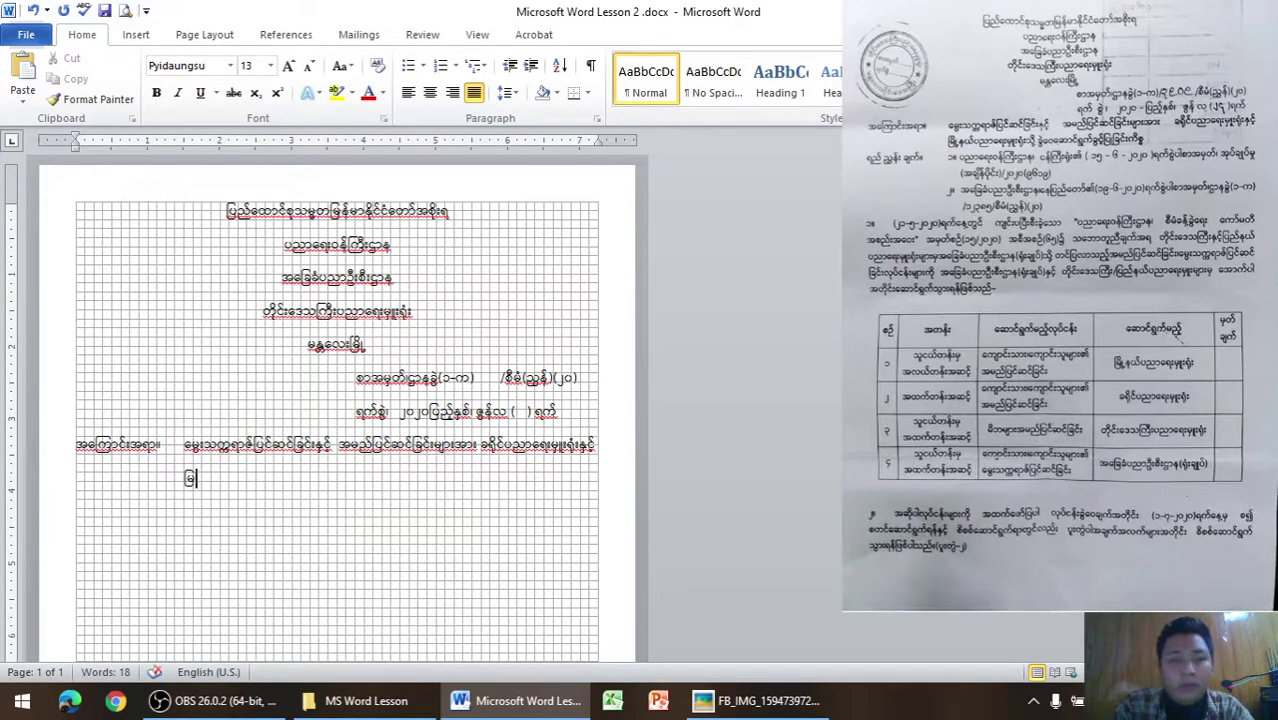
type("ို့နယ်")
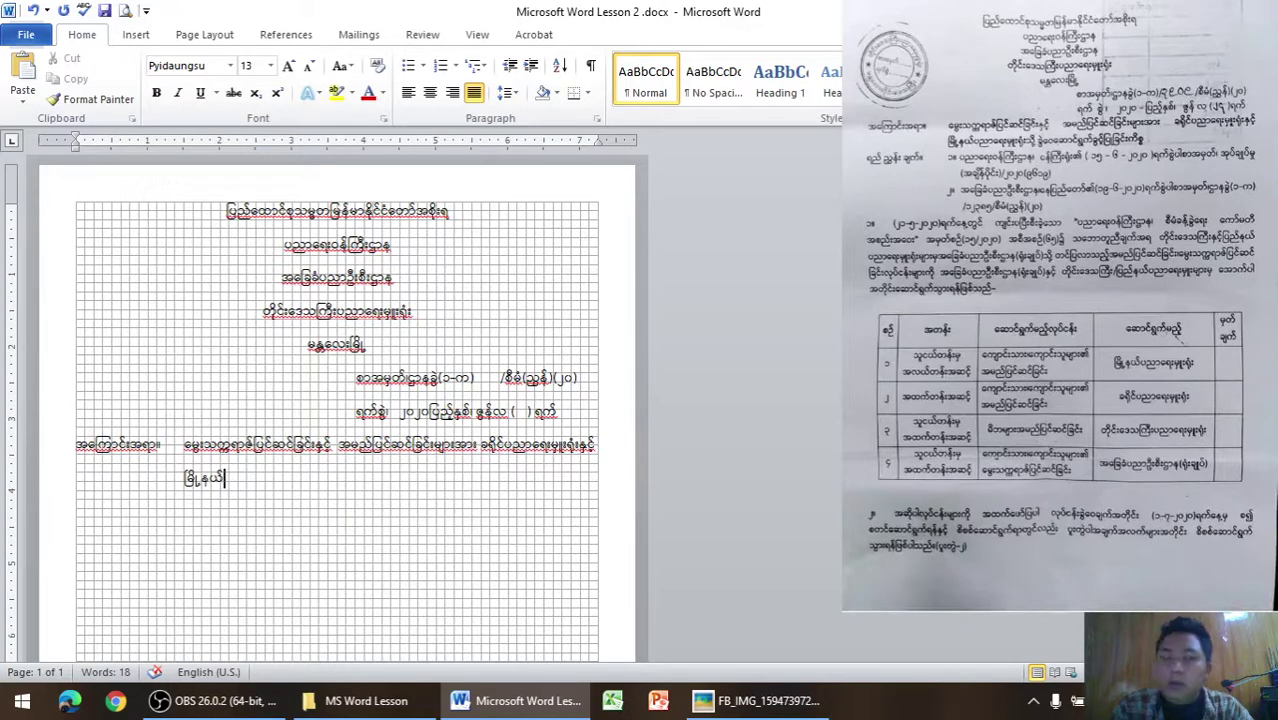
type("ပညာ")
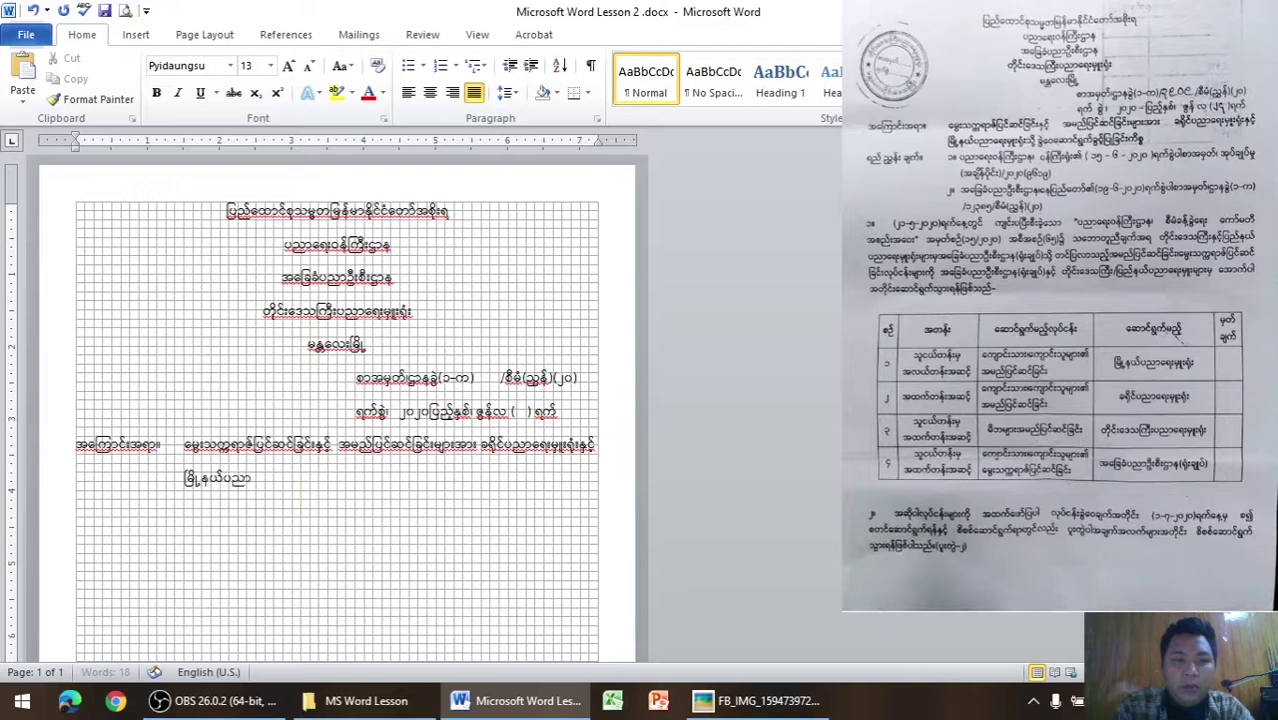
type("ရေ")
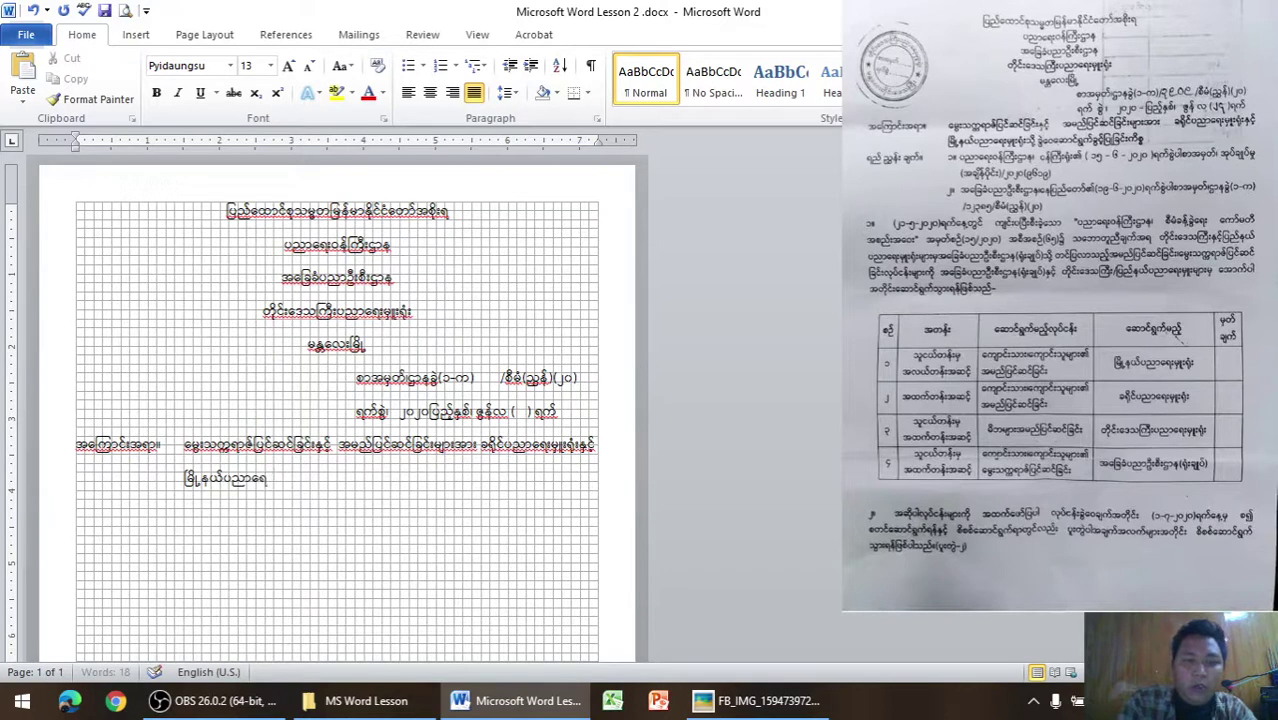
type("းမှူး")
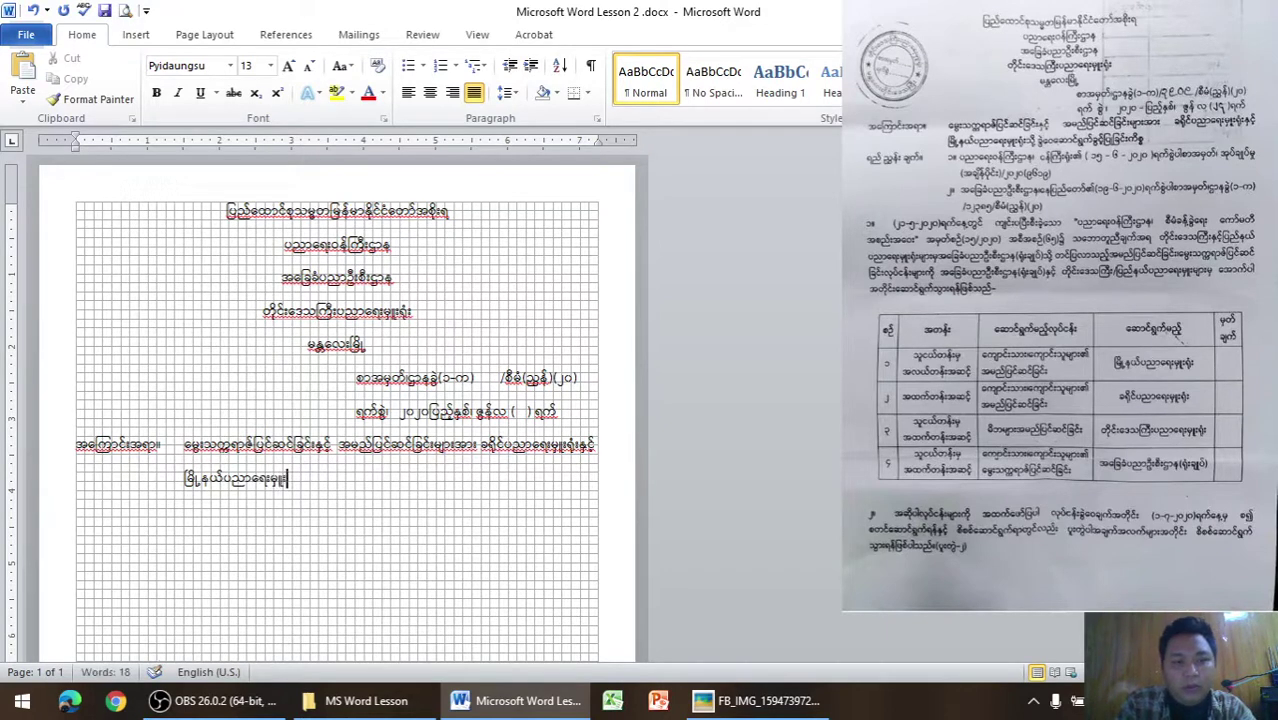
type("ရုံး")
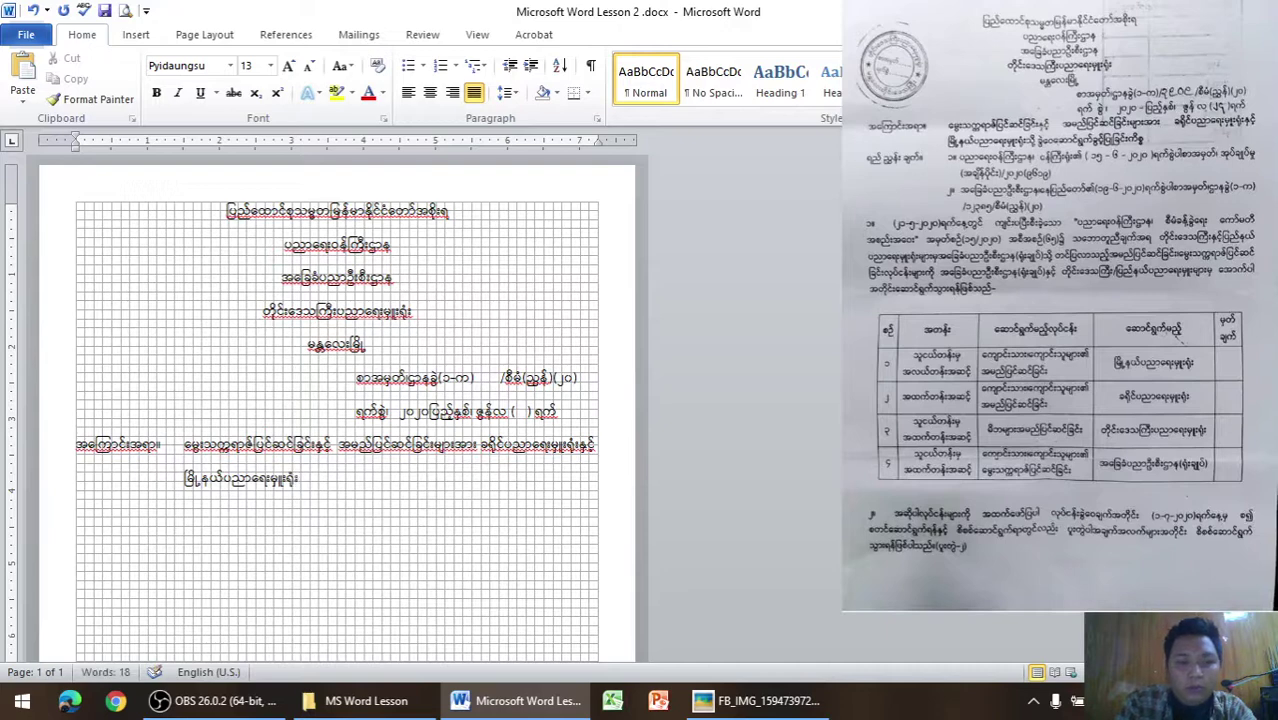
type("သို")
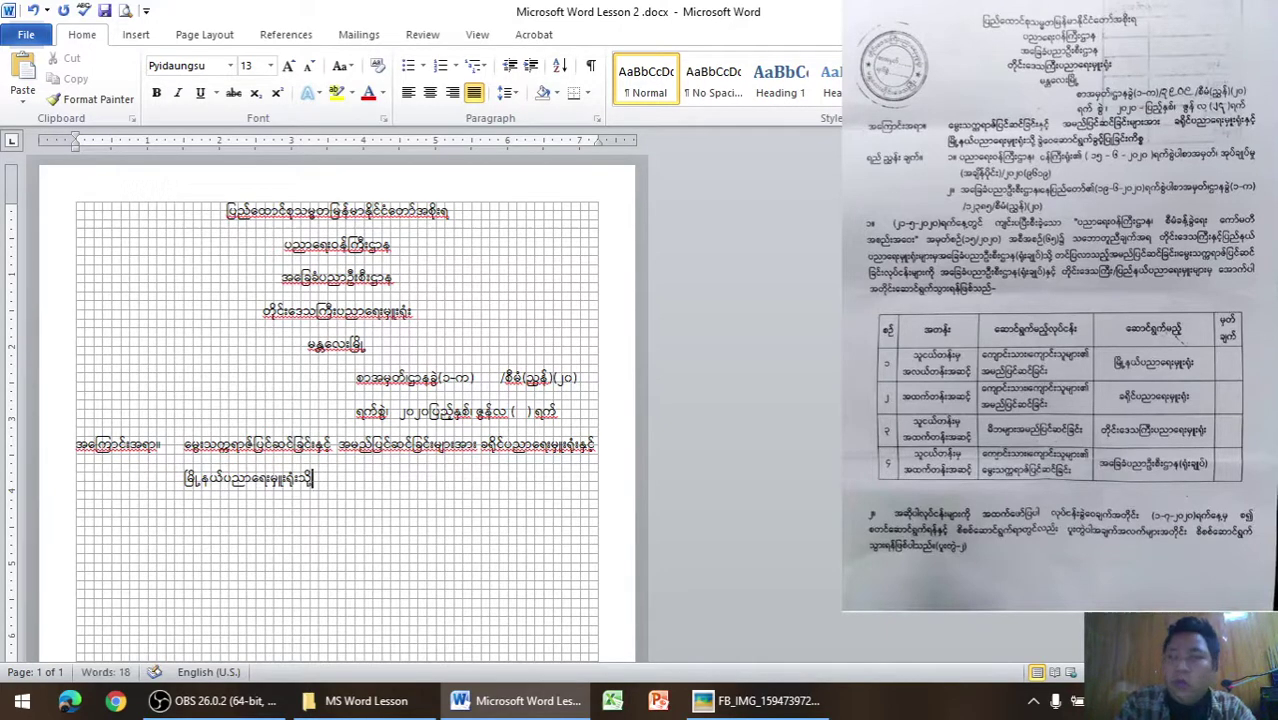
type("့")
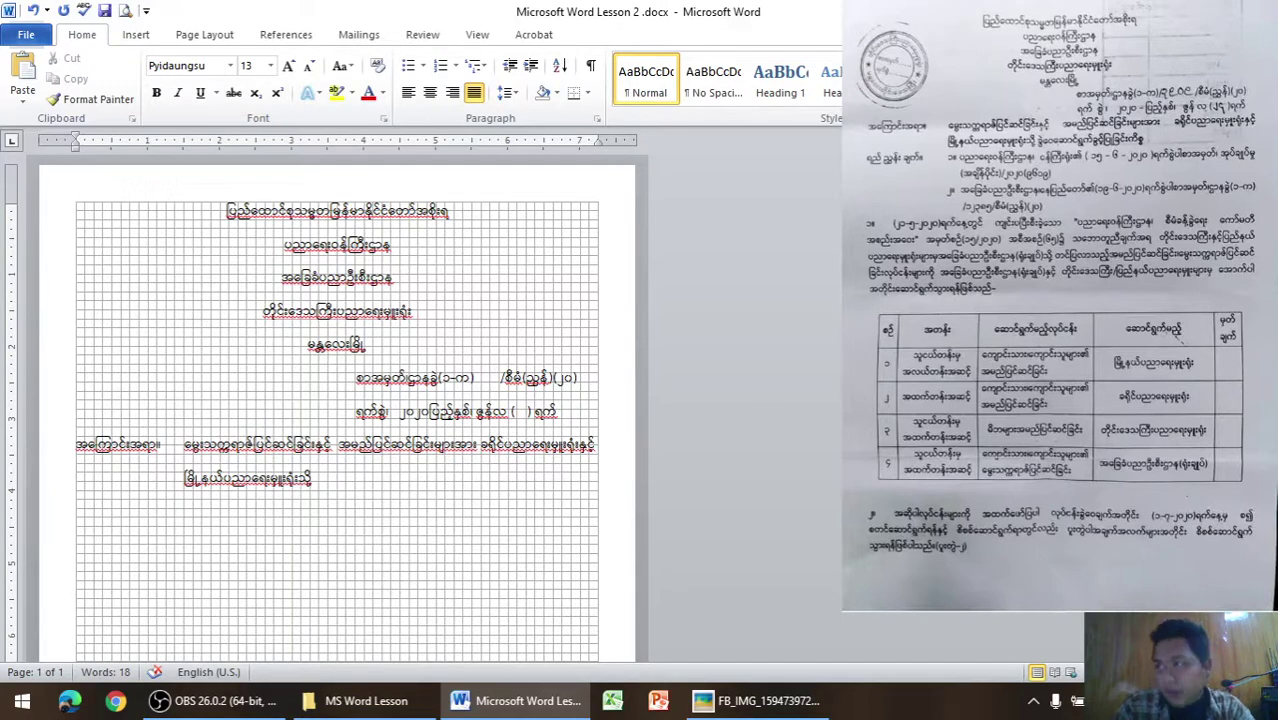
type("ဖြ")
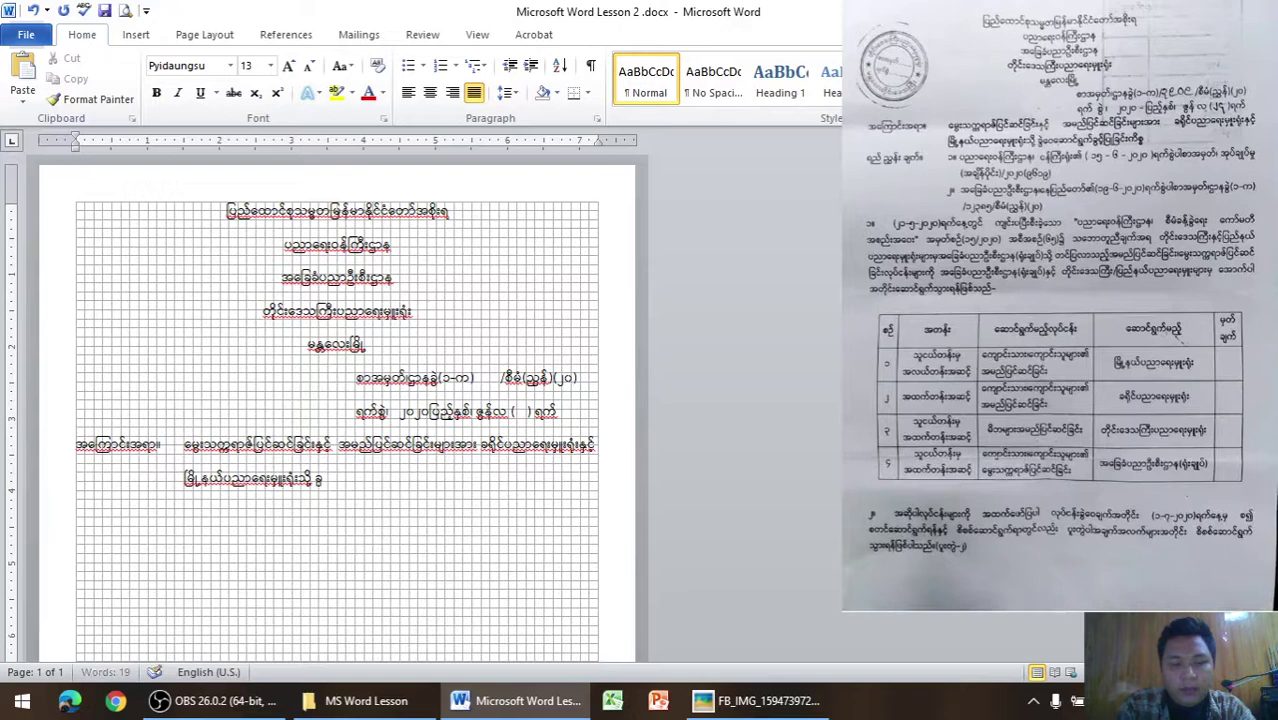
key("BackSpace")
key("BackSpace")
type("ခြ")
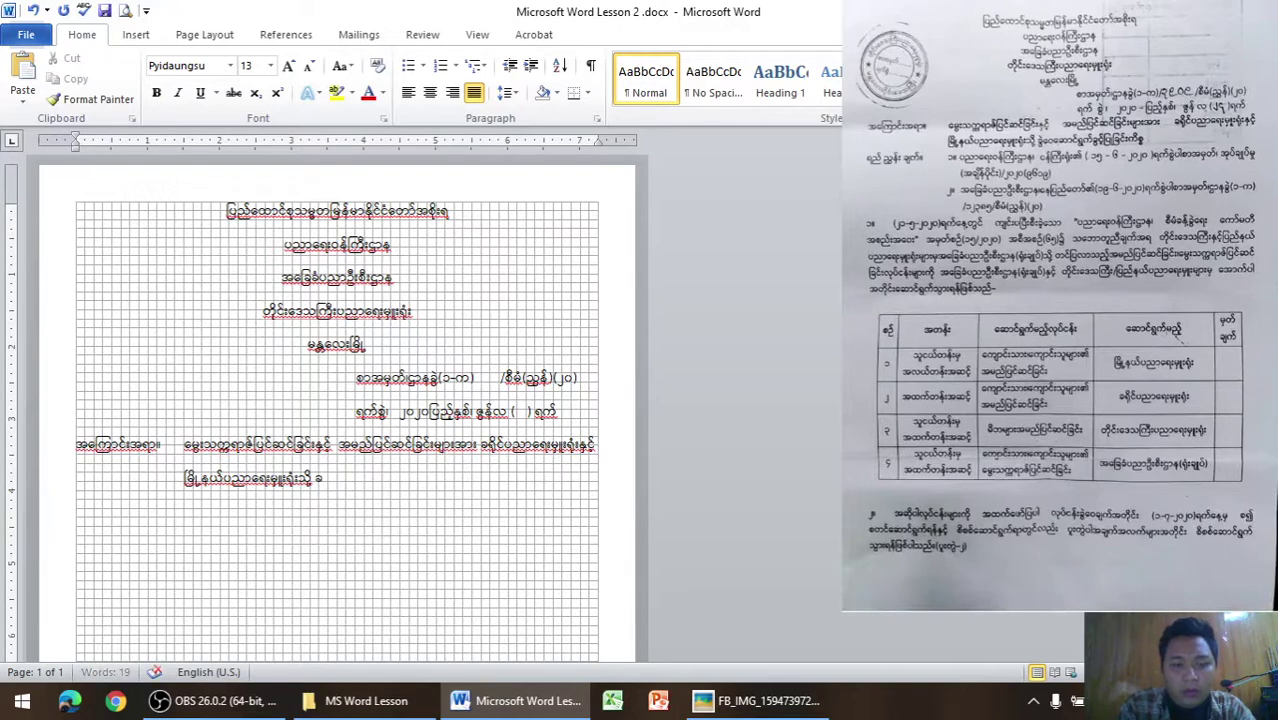
key("BackSpace")
type("ဝ")
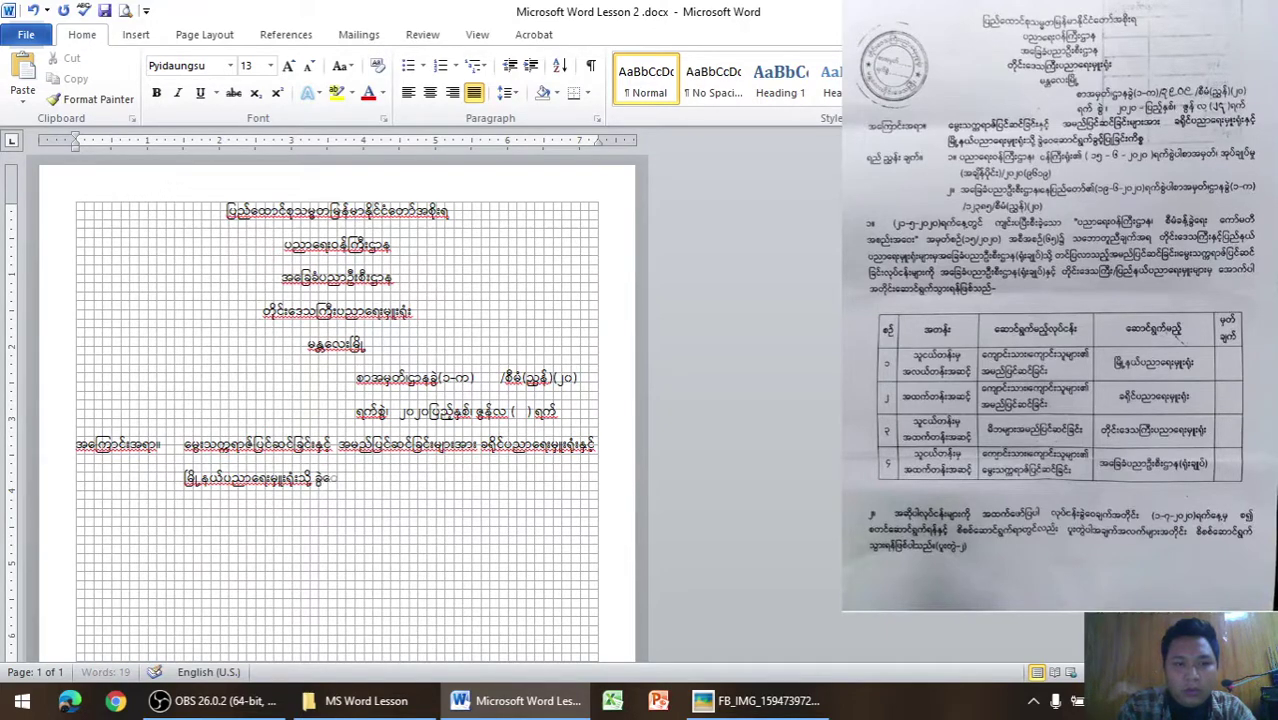
type("ေ")
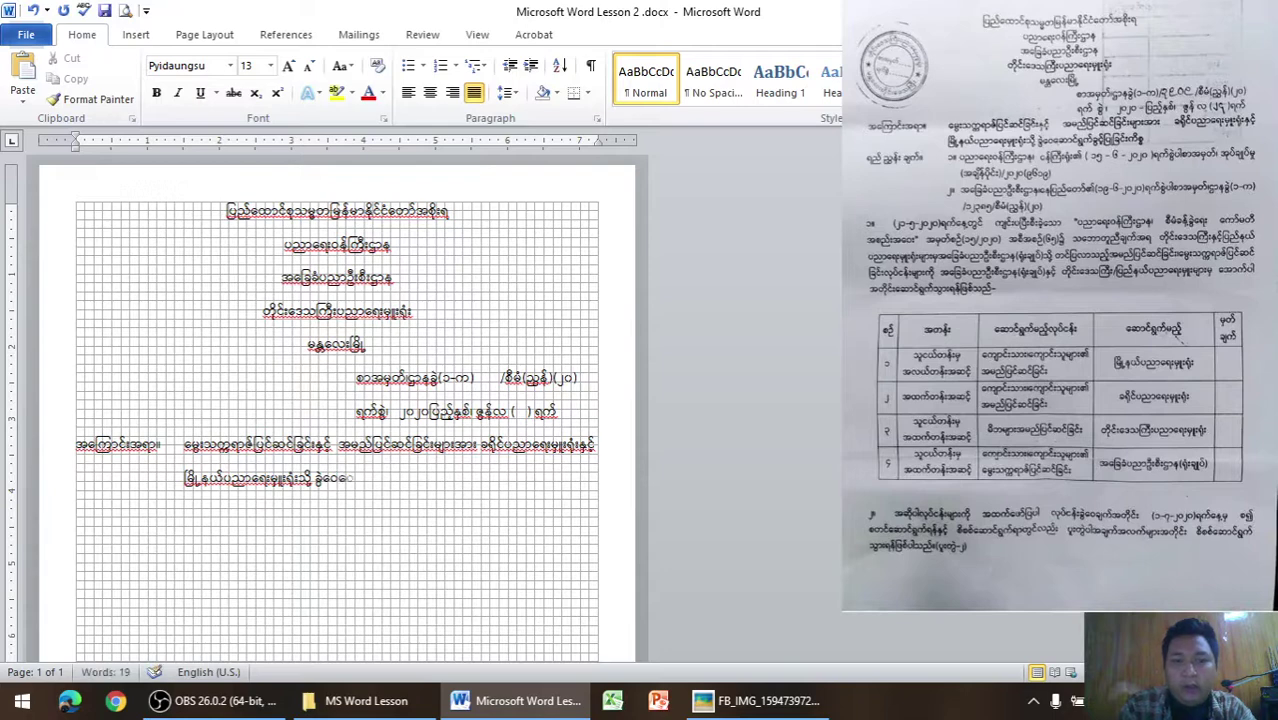
type("ဆောင်")
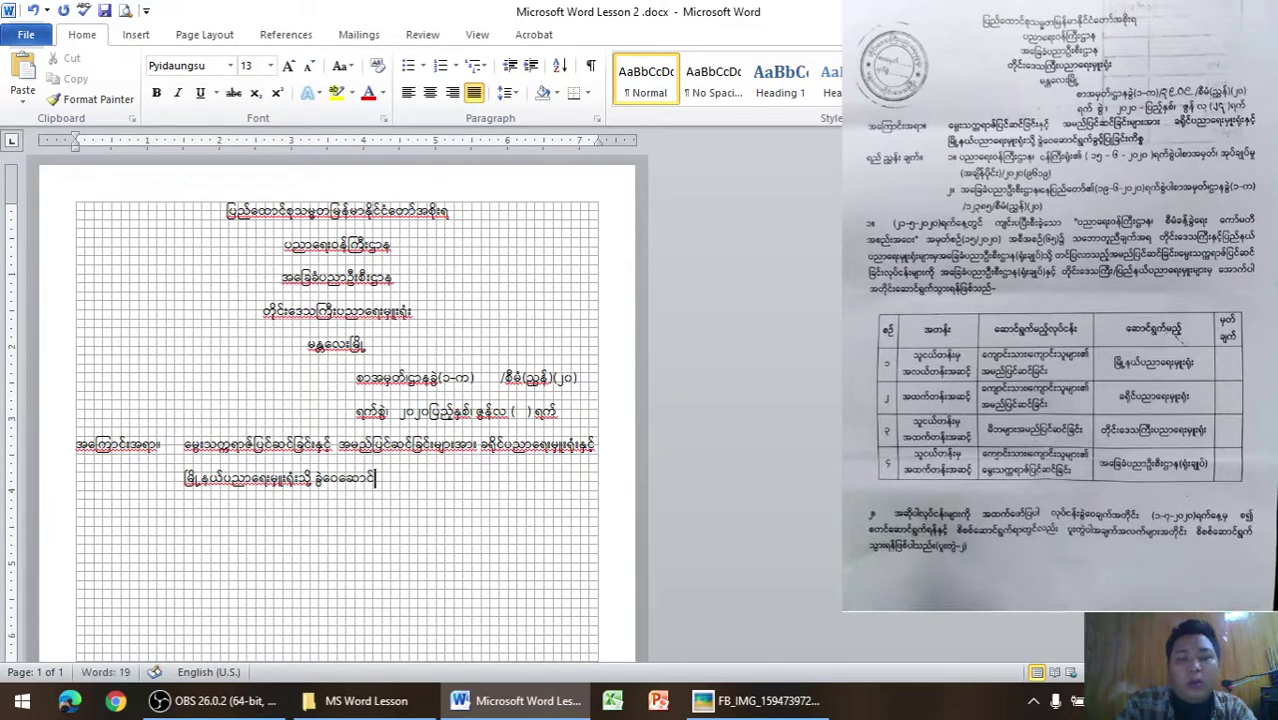
type("ရွက်")
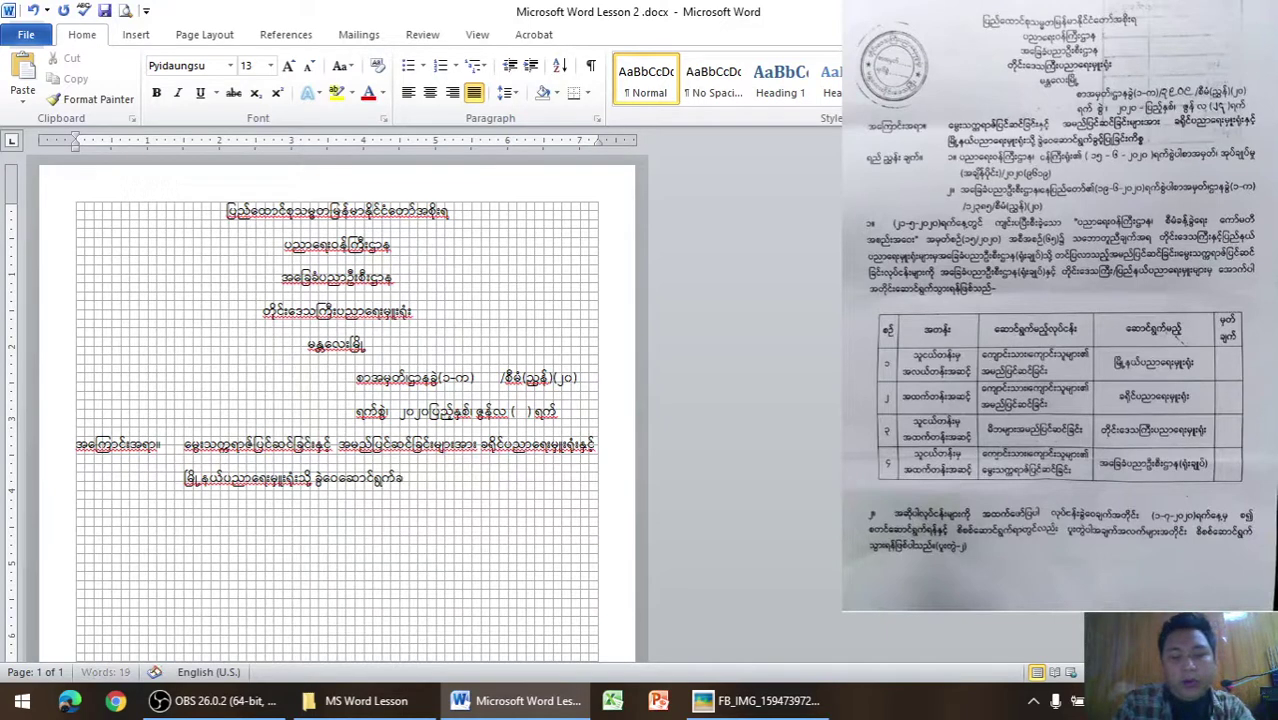
type("ခွင့်ပြ")
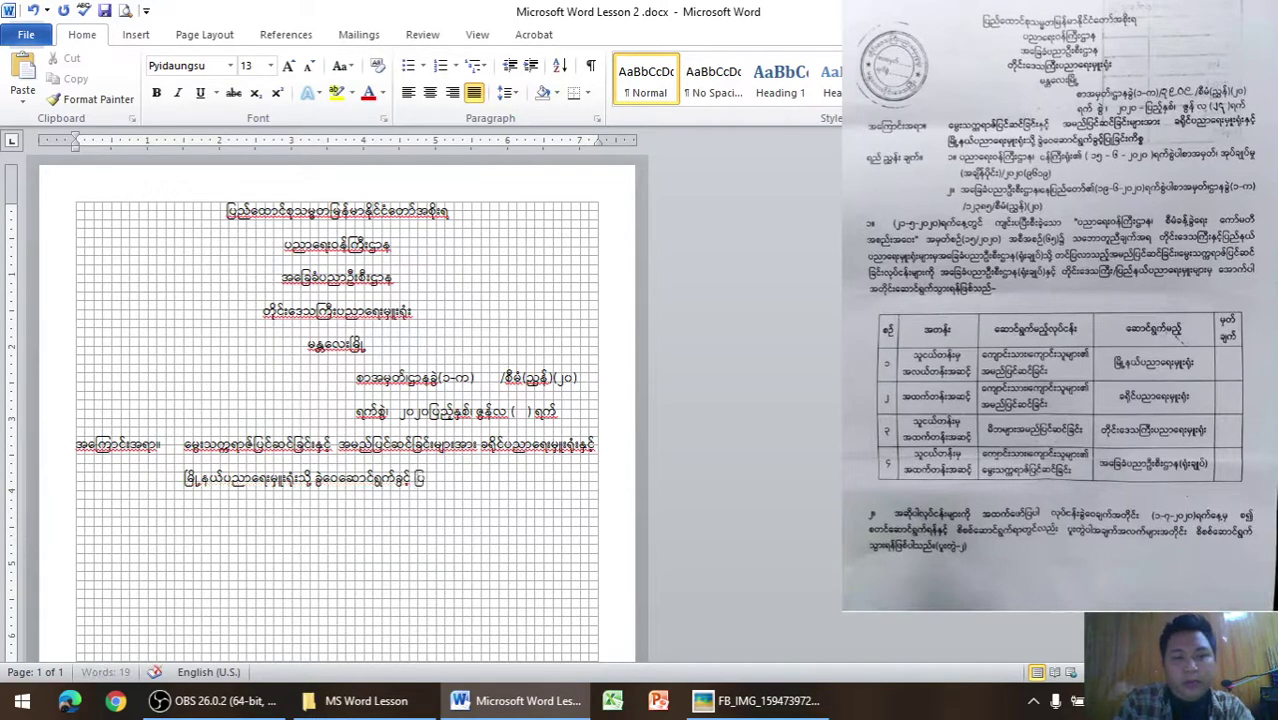
right_click(335, 428)
left_click(419, 569)
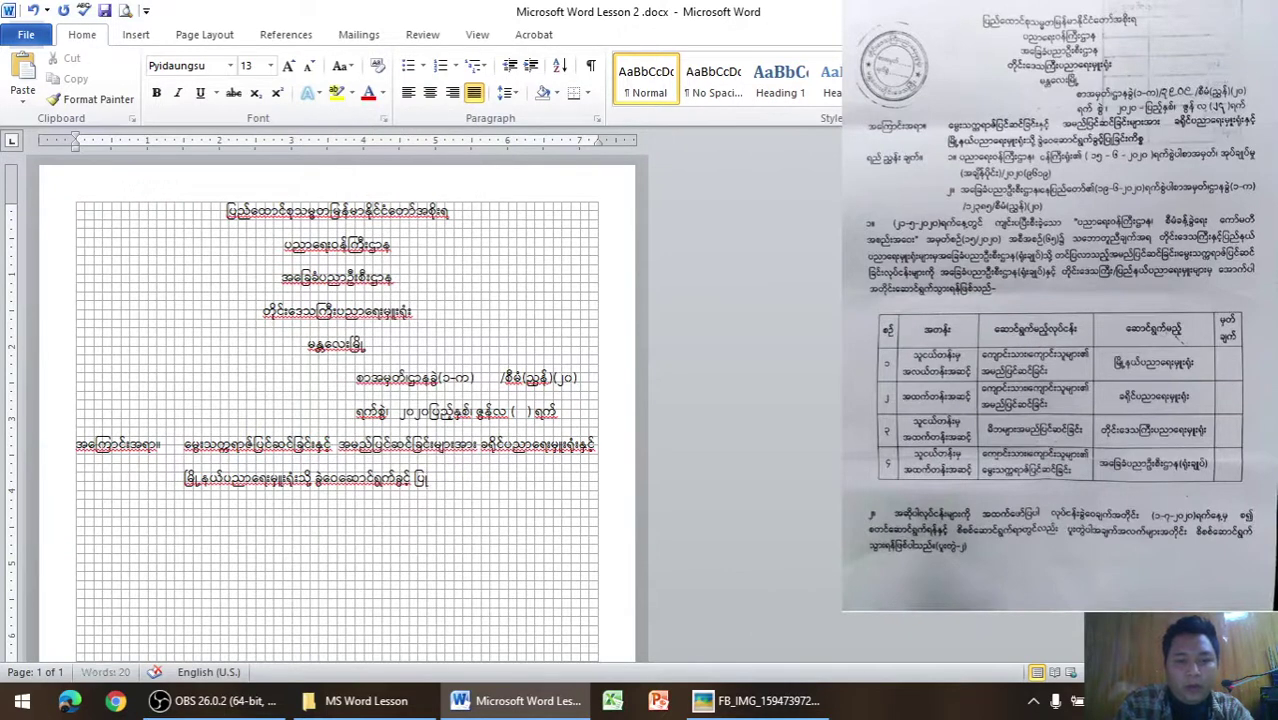
type("ကြြင")
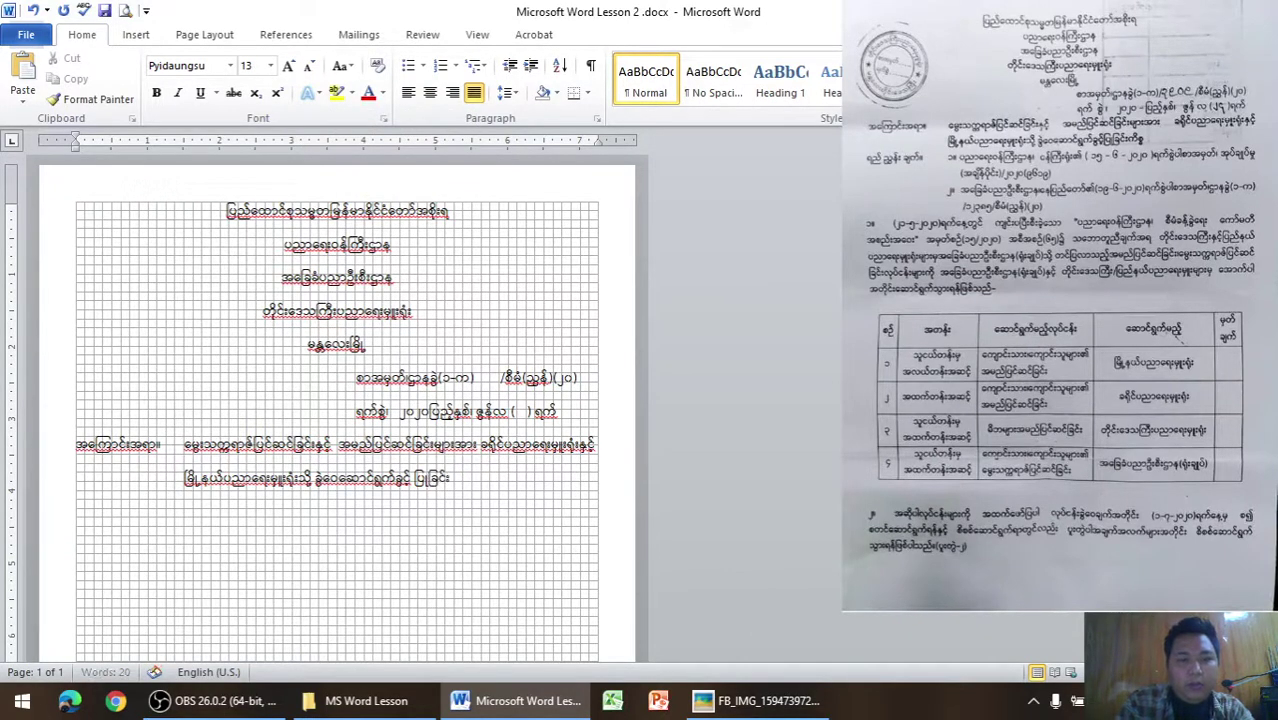
type("်းကိုစ")
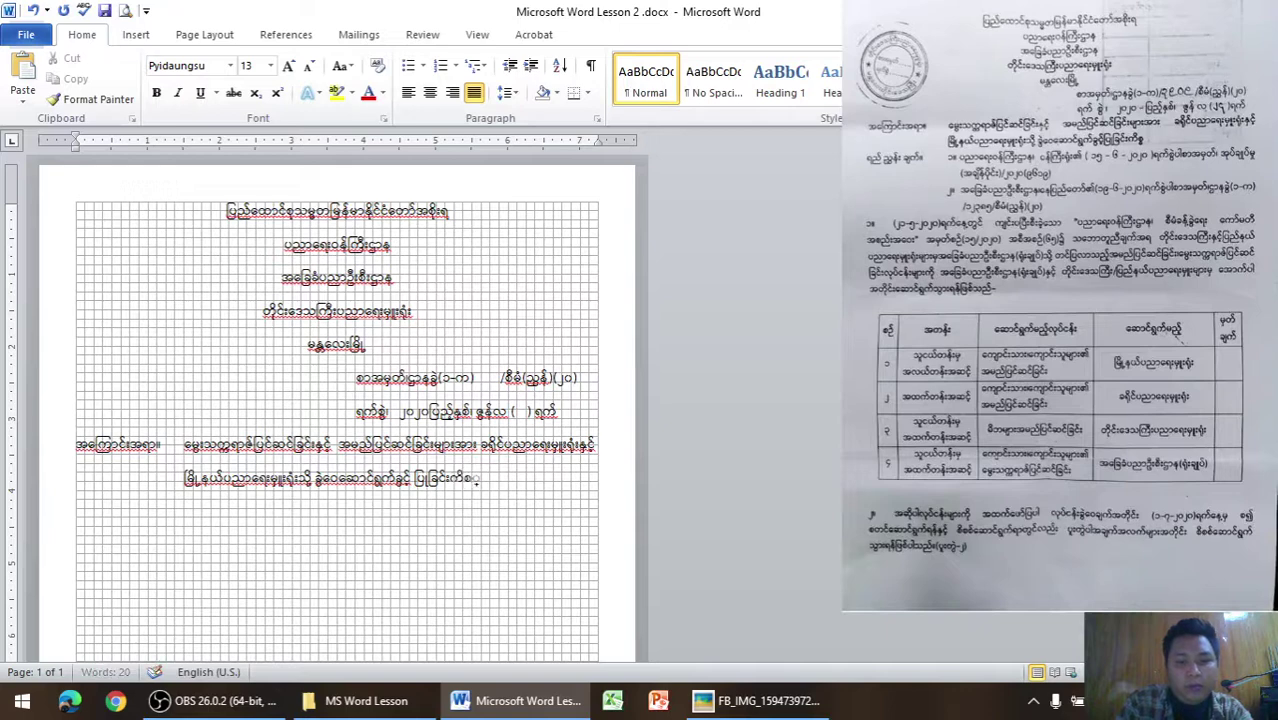
key("BackSpace")
key("BackSpace")
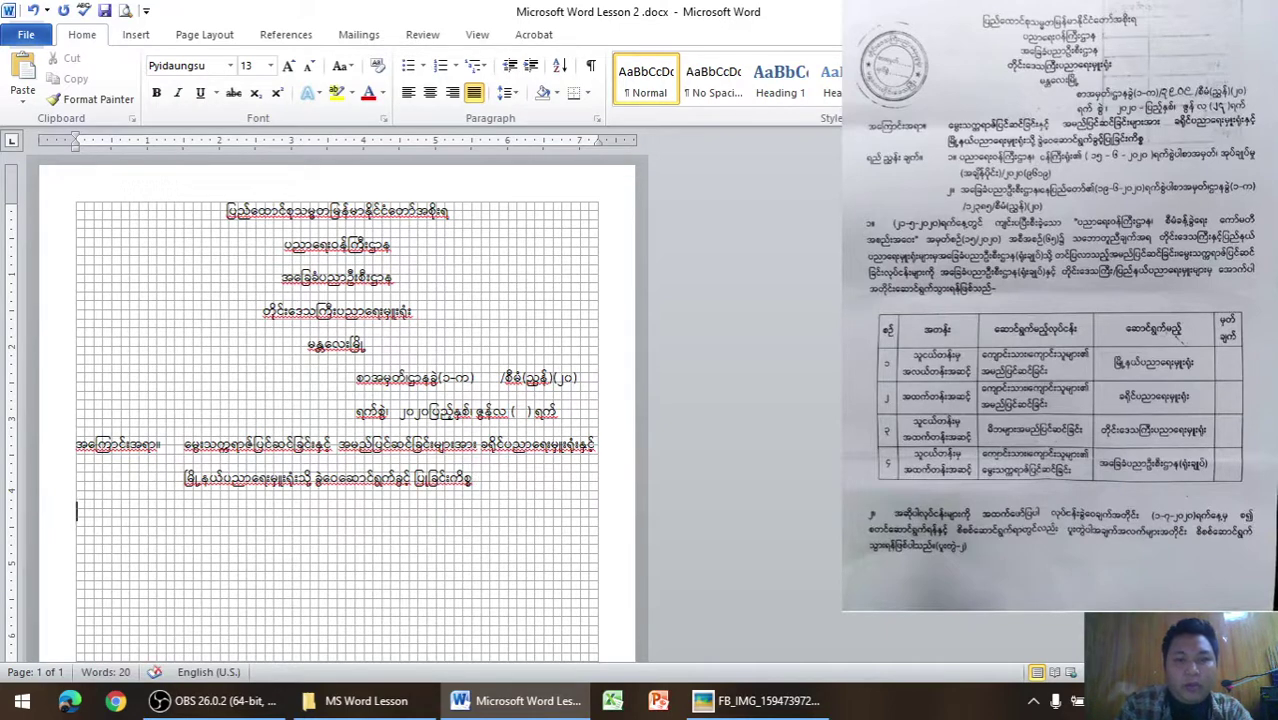
Type the reference heading ရည်ညွှန်းချက်။ and indent for the first reference item
type("ရ")
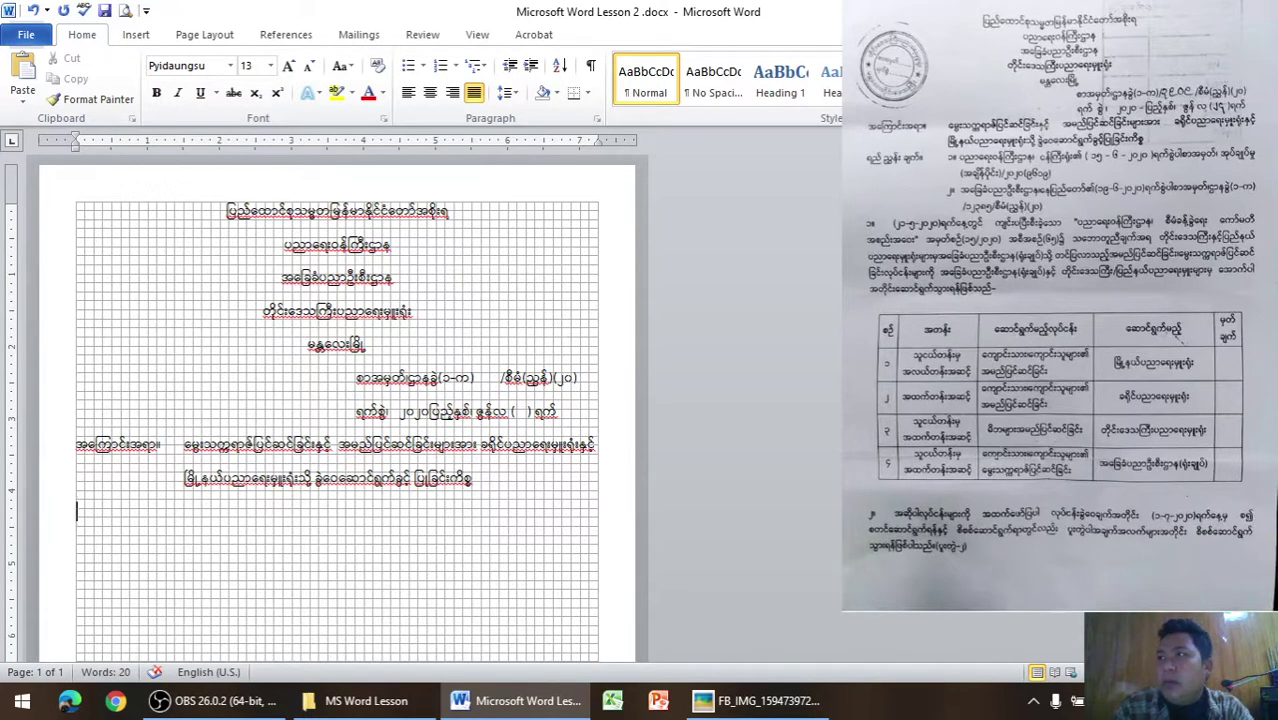
type("ည်")
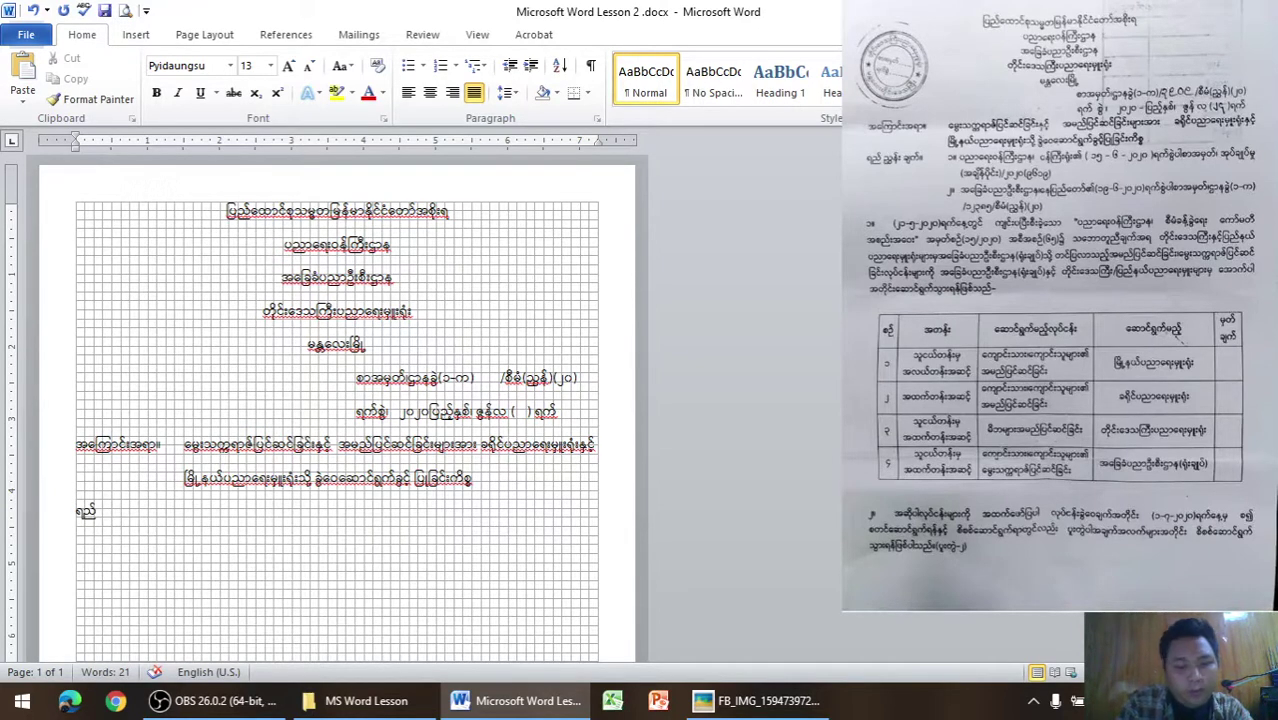
type("သ")
type("း")
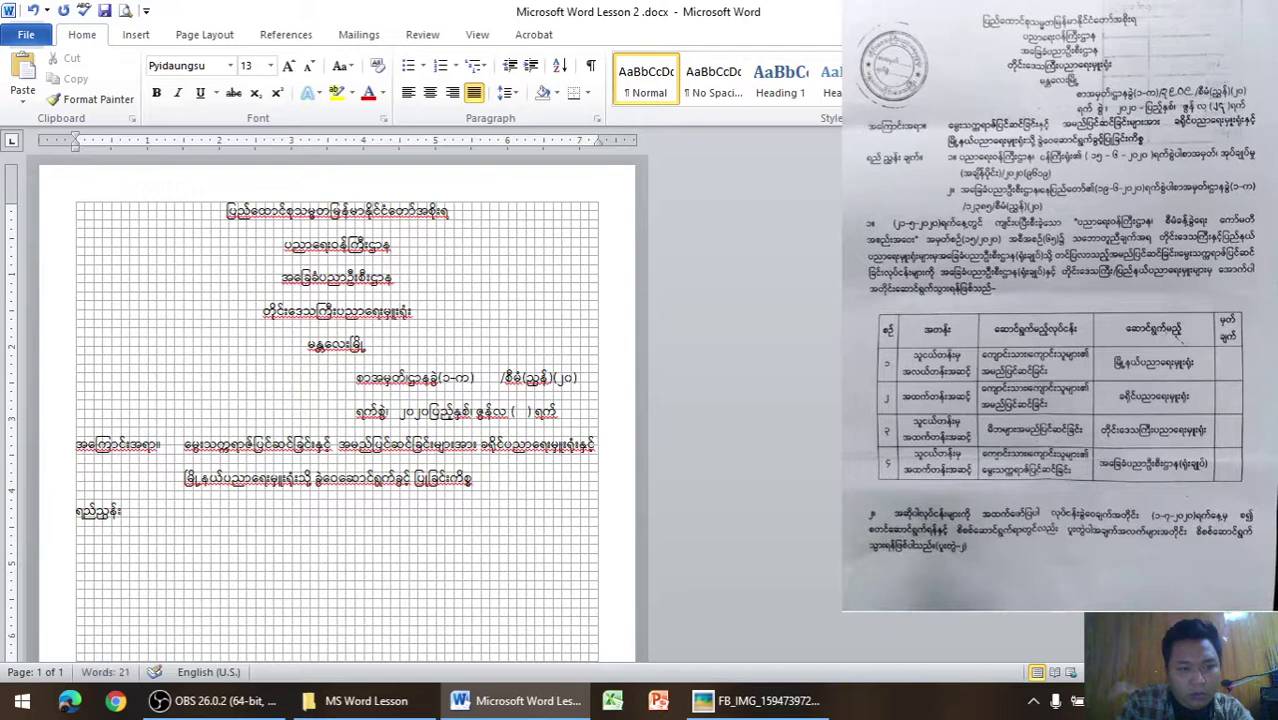
type("ချက်")
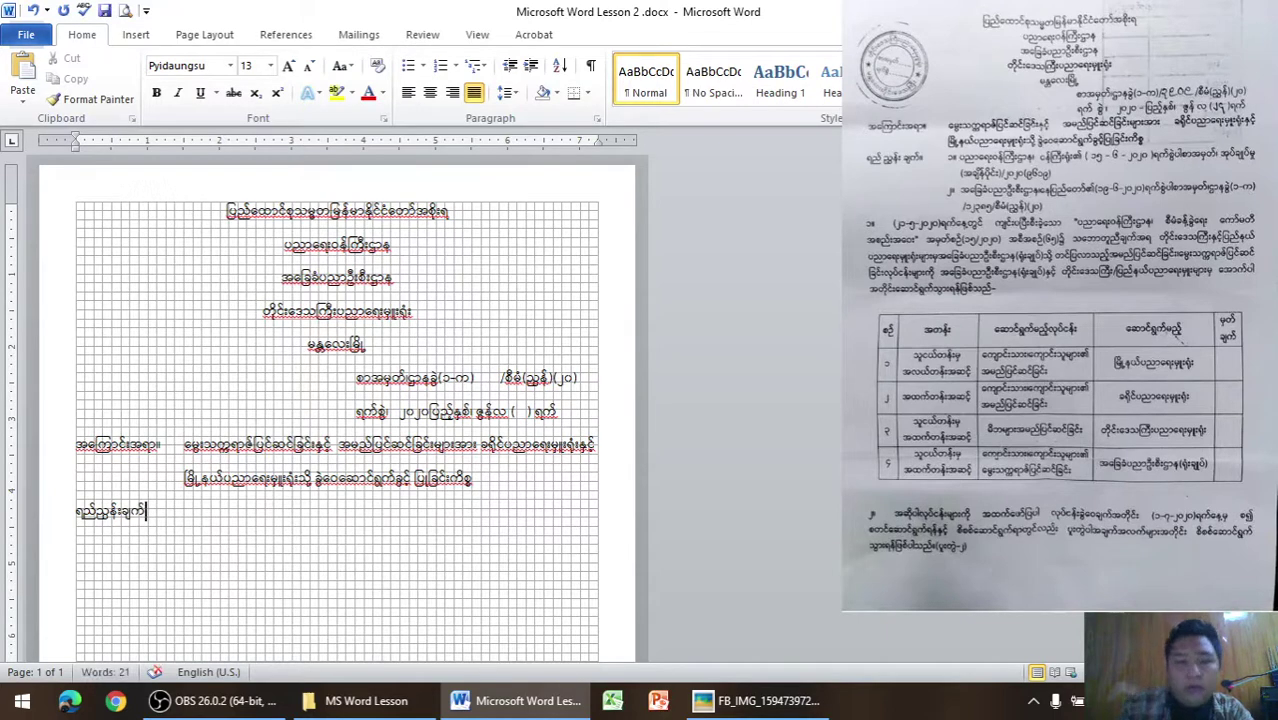
left_click(747, 700)
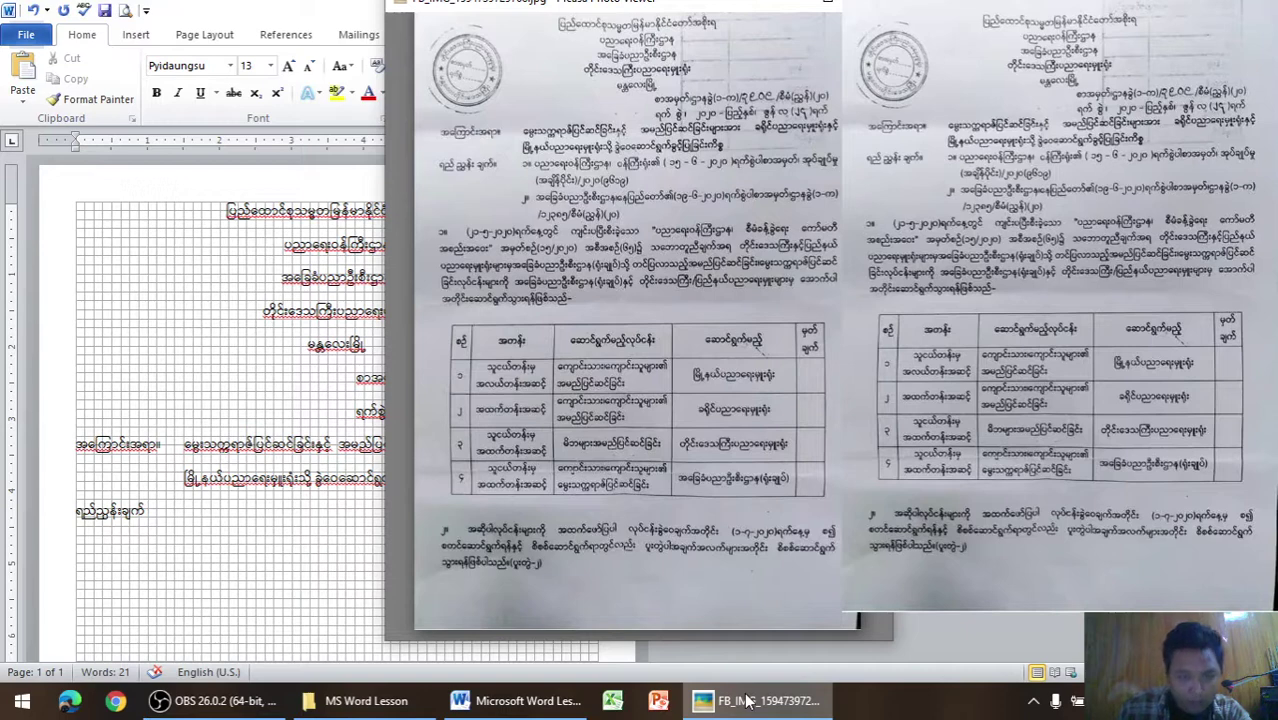
left_click(747, 700)
type("။")
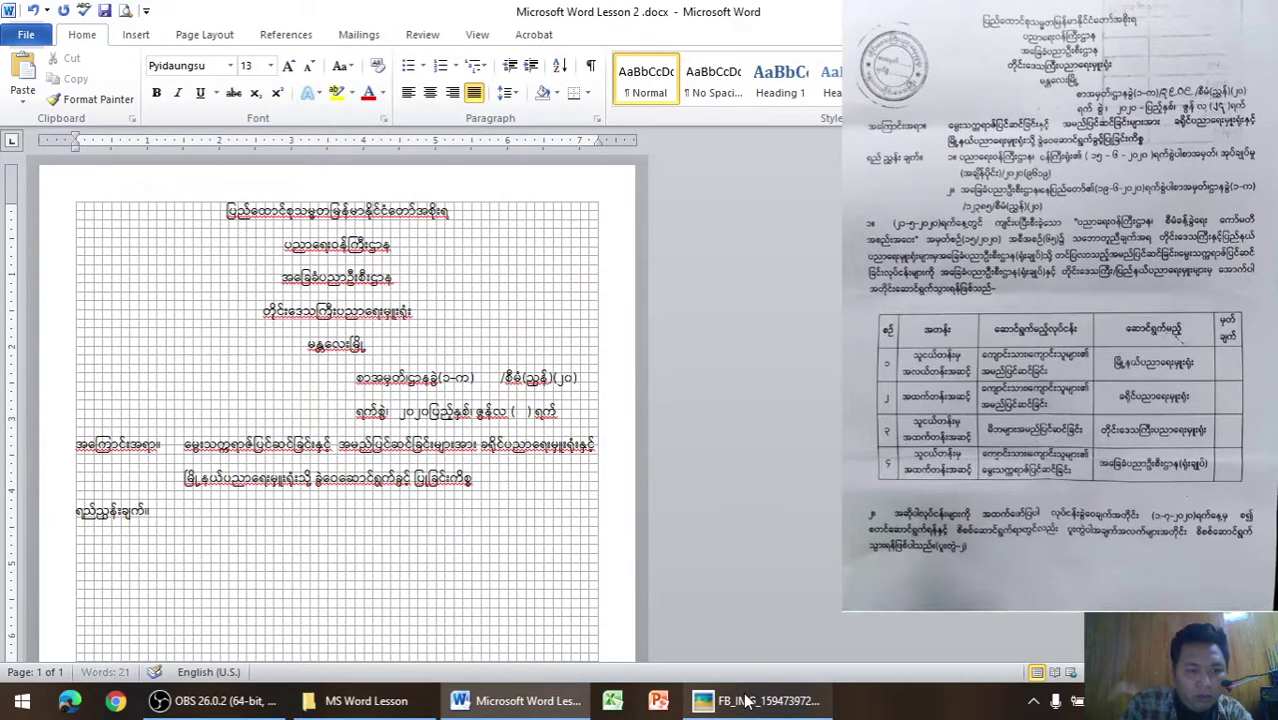
key("Tab")
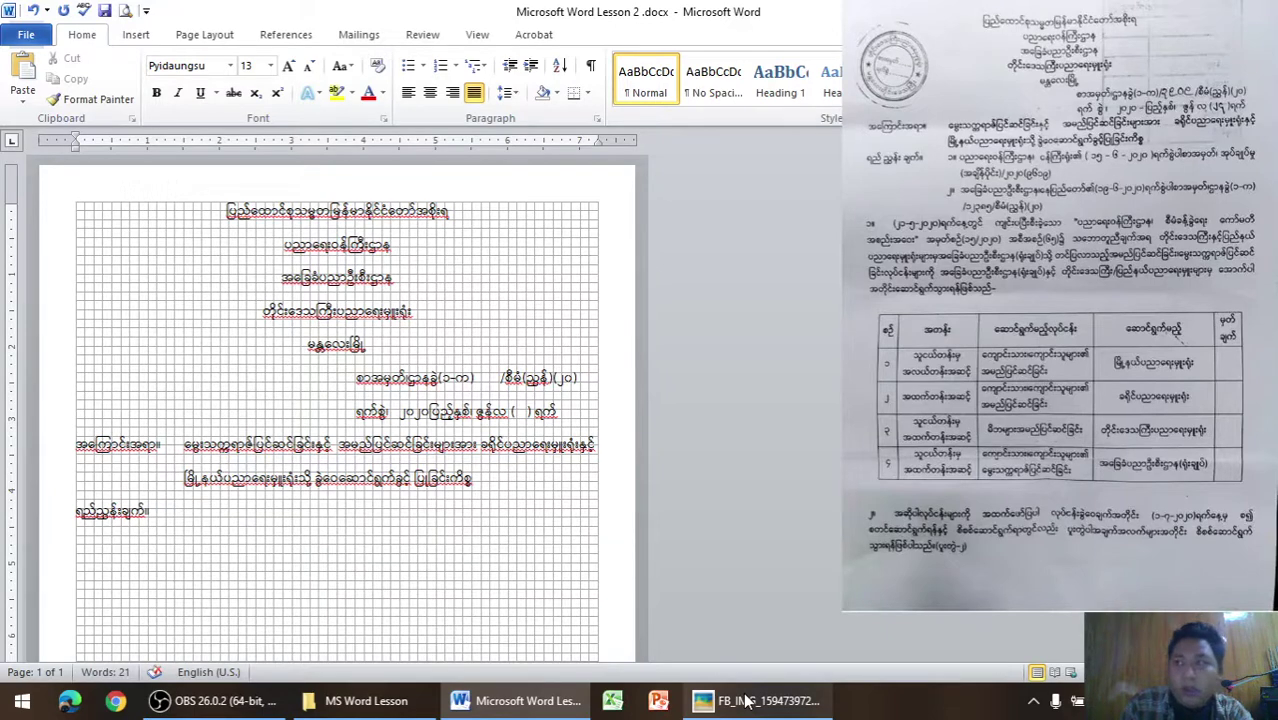
Begin reference item ၁။ with ပညာရေးဝန်ကြီးဌာနဝန်ကြီးရုံး၏ (, checking the scan as you go
type("၁")
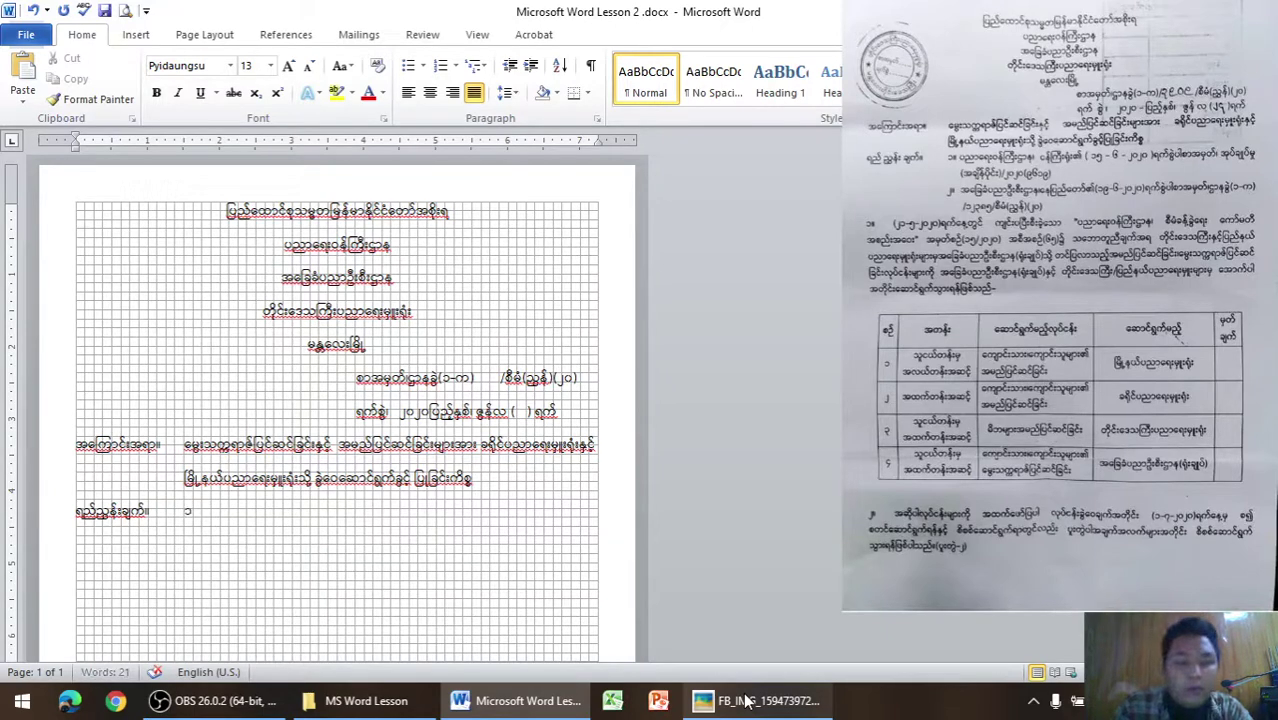
type("။")
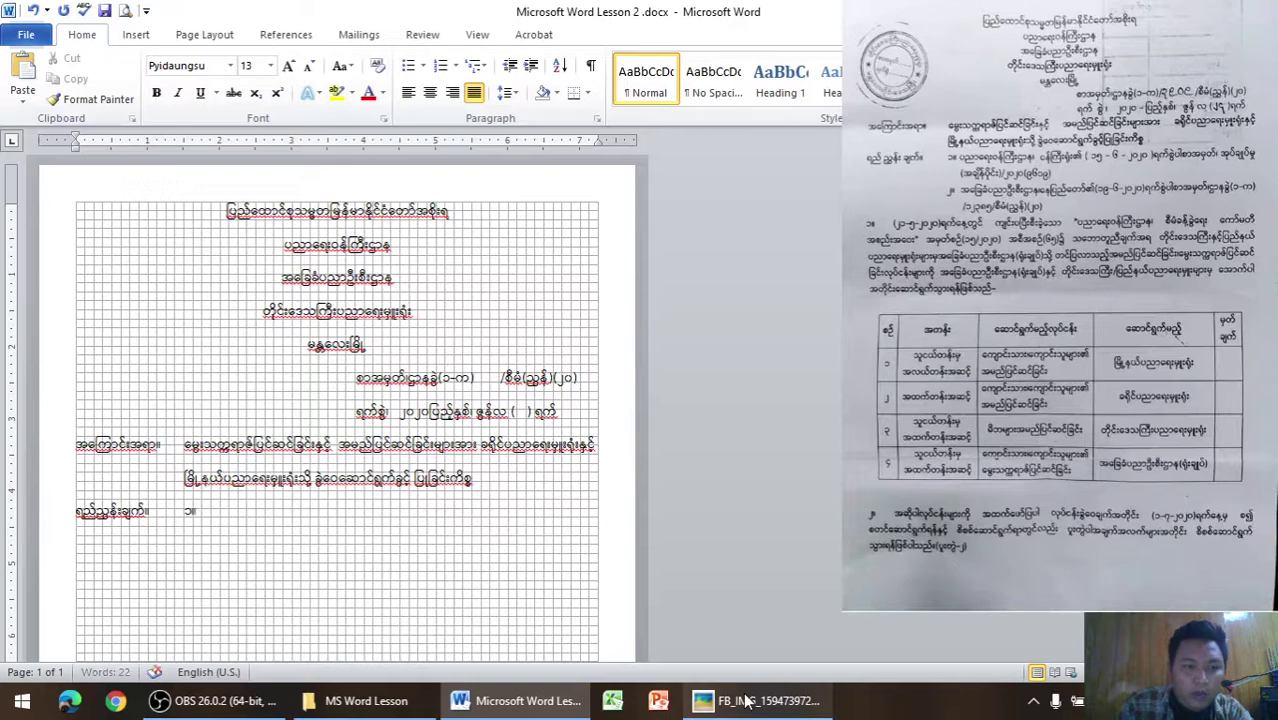
left_click(746, 700)
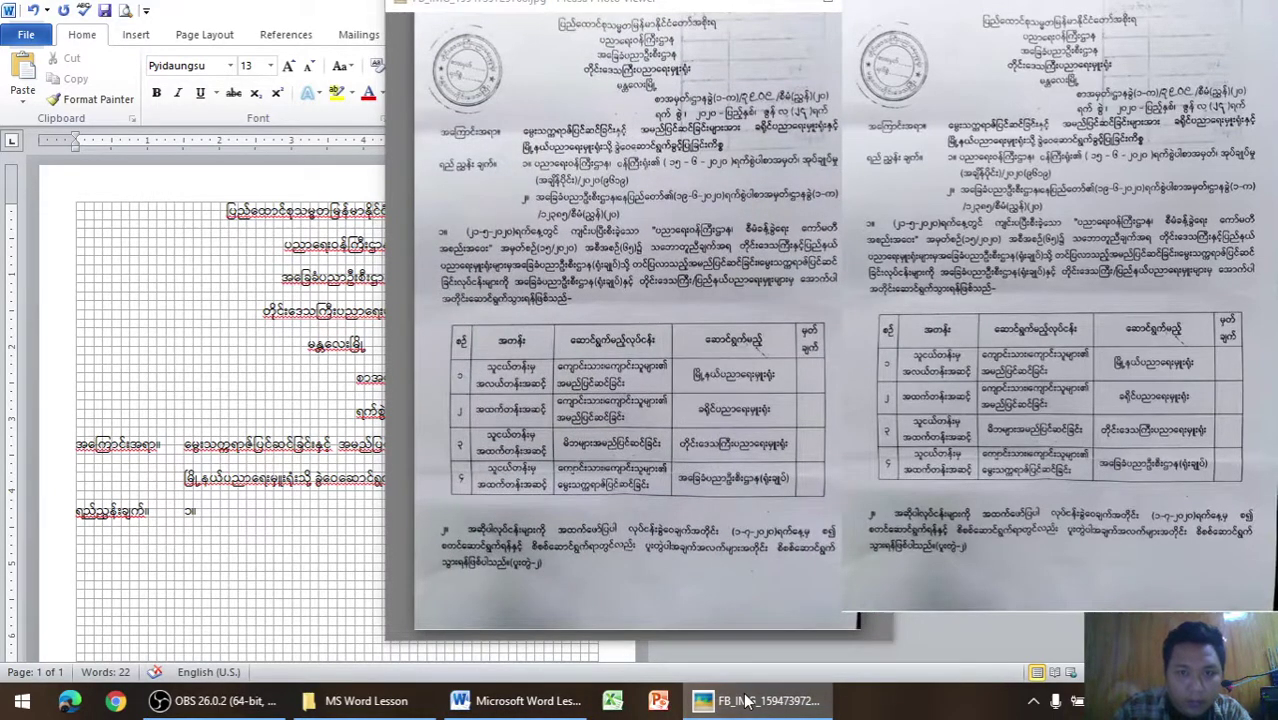
left_click(746, 700)
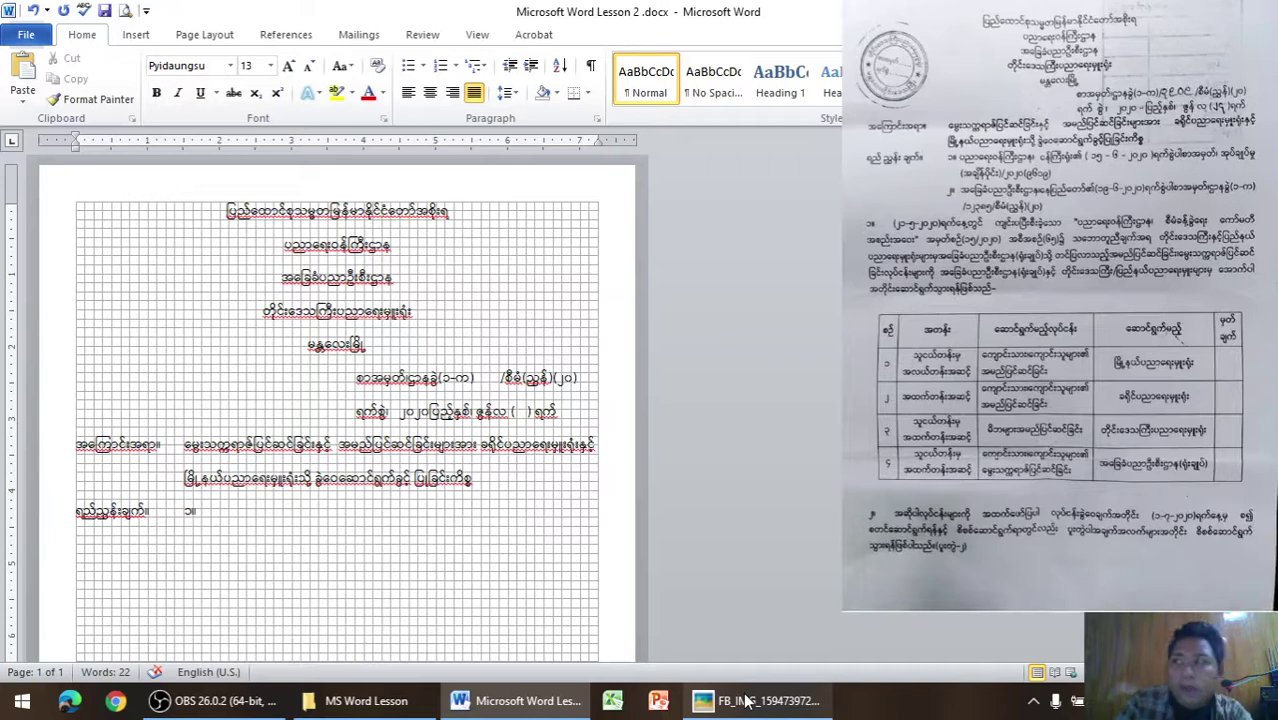
type("ပညာ")
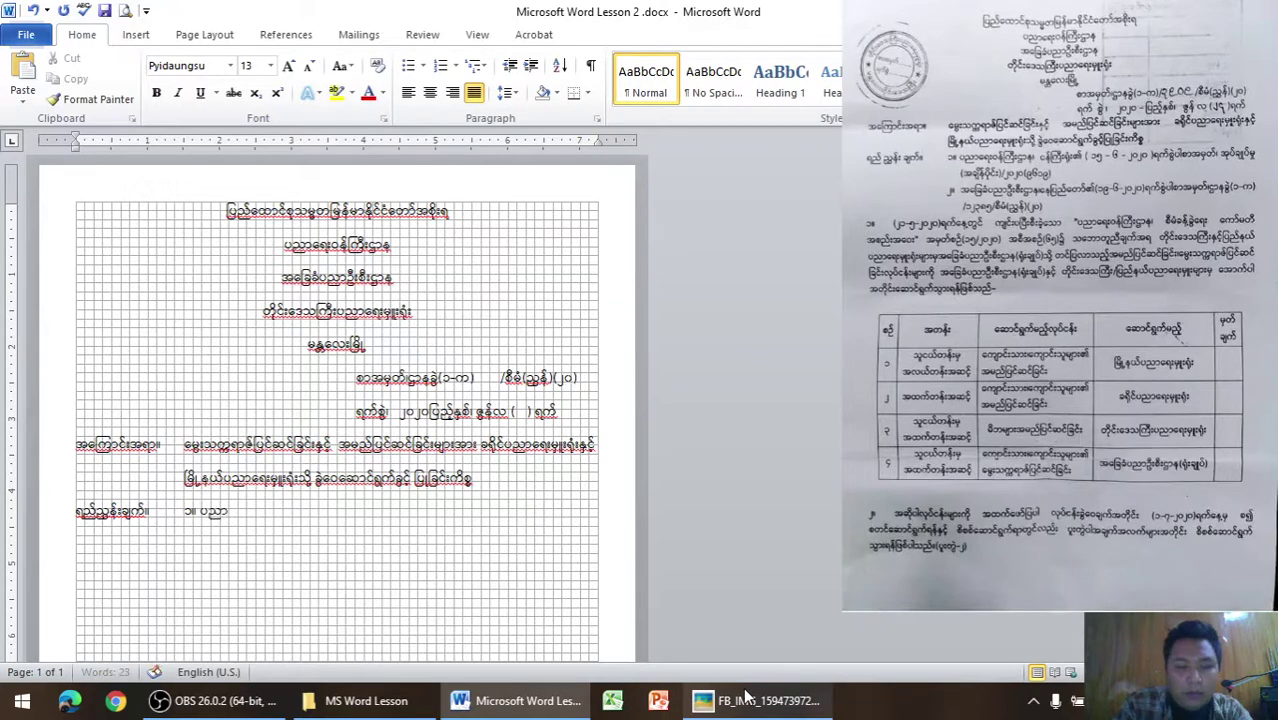
type("ရေး")
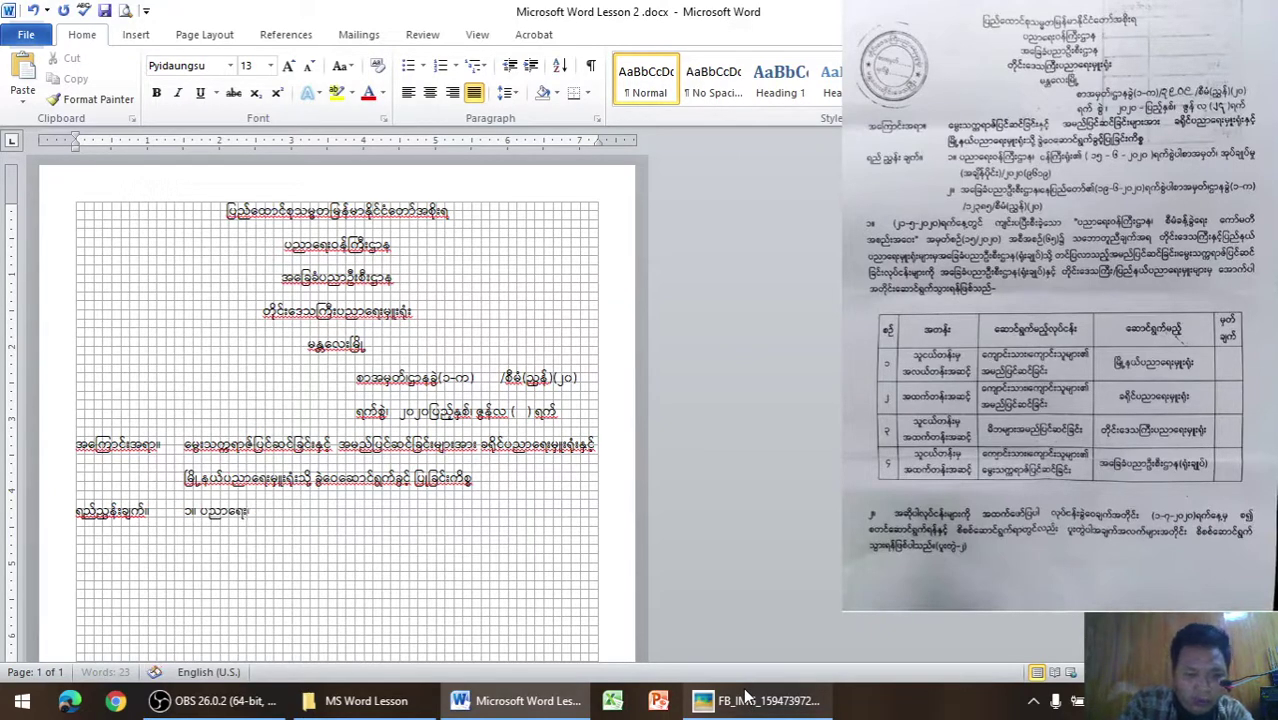
type("ဝန်ကြ")
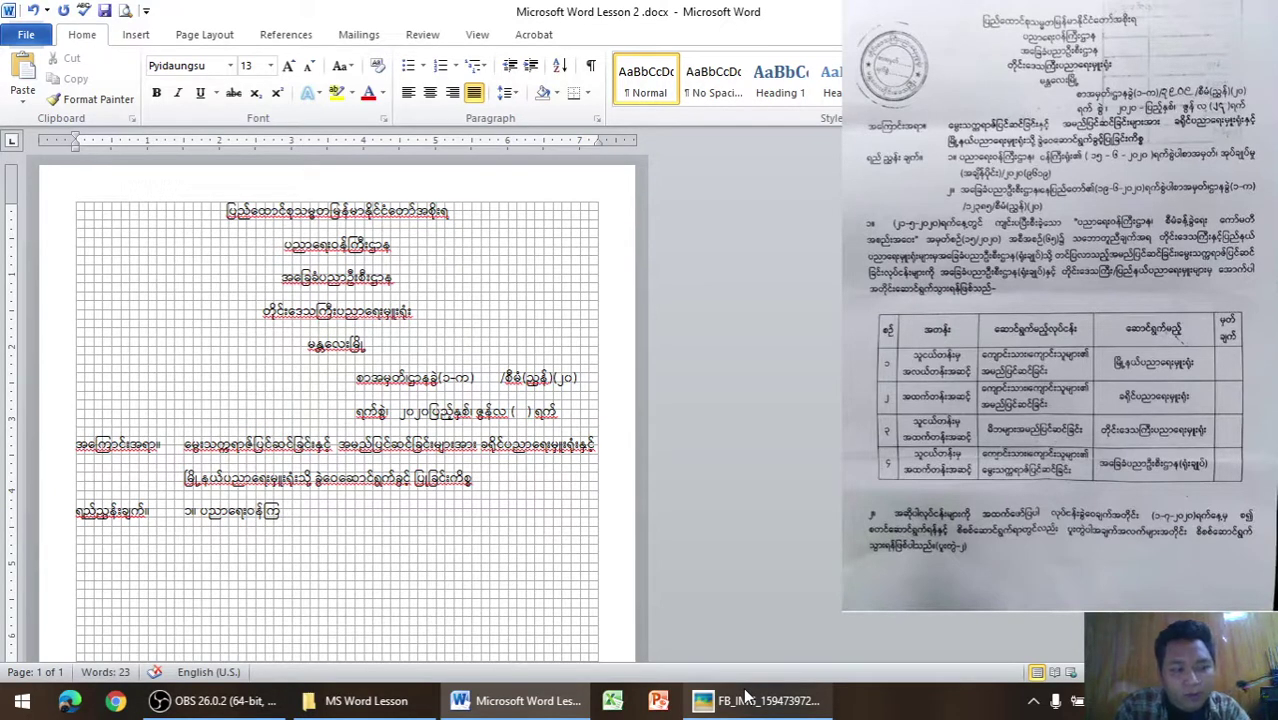
type("ီးဌာန")
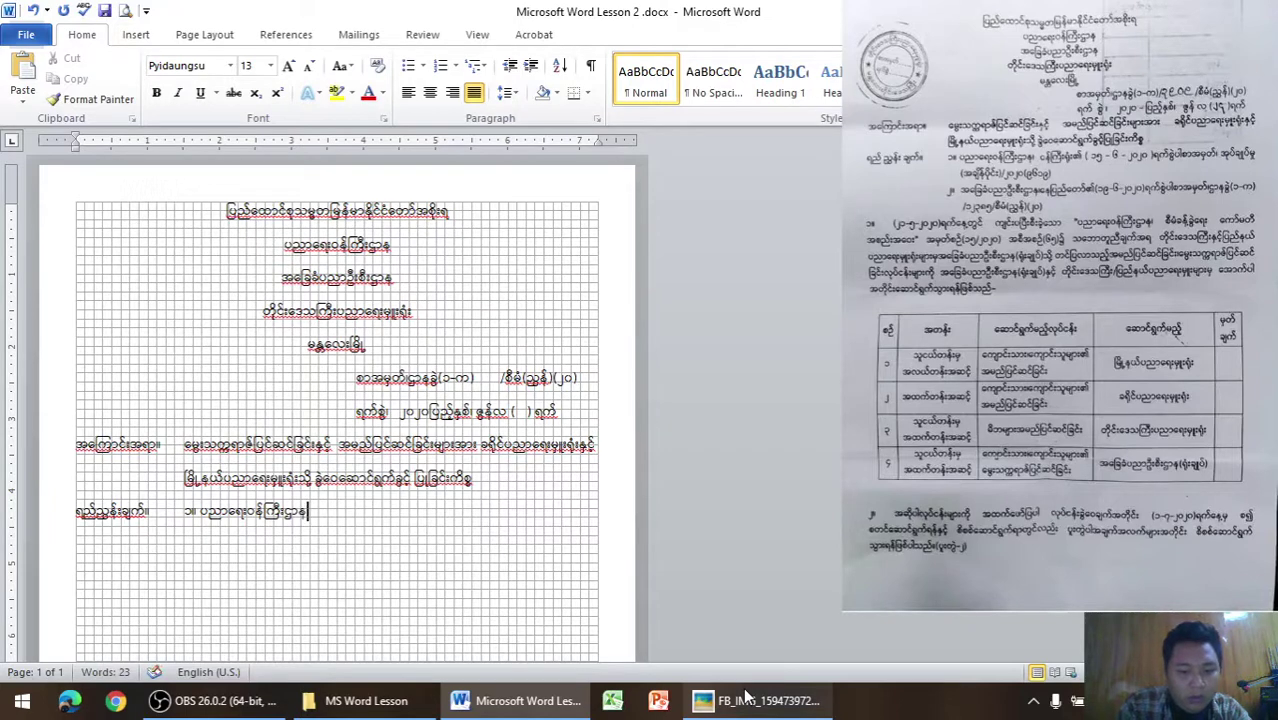
left_click(745, 697)
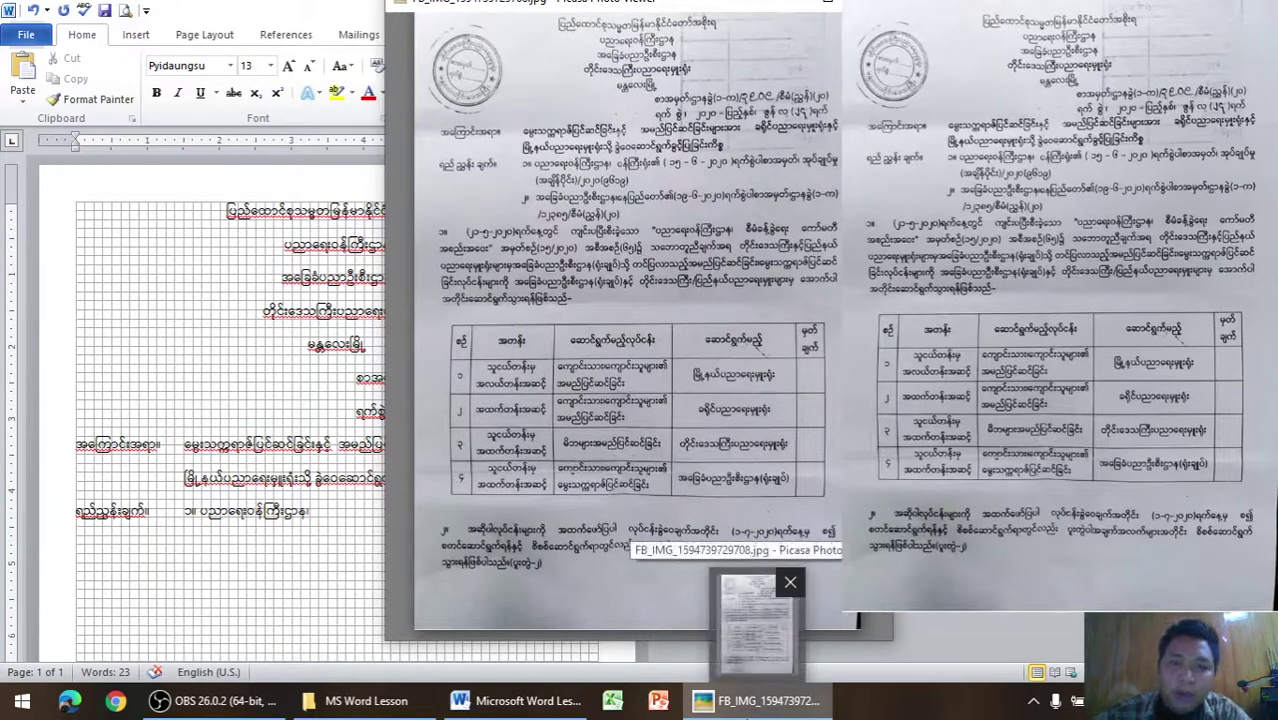
left_click(750, 705)
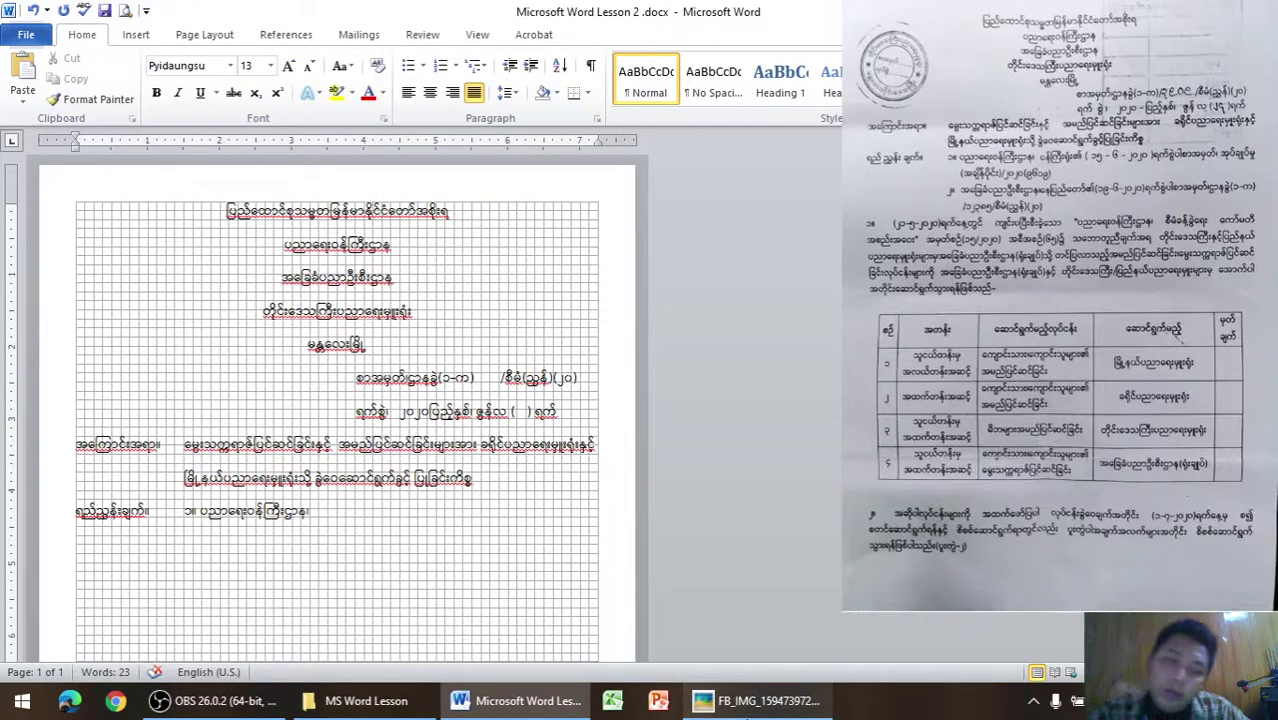
type("၊ နေ")
key("BackSpace")
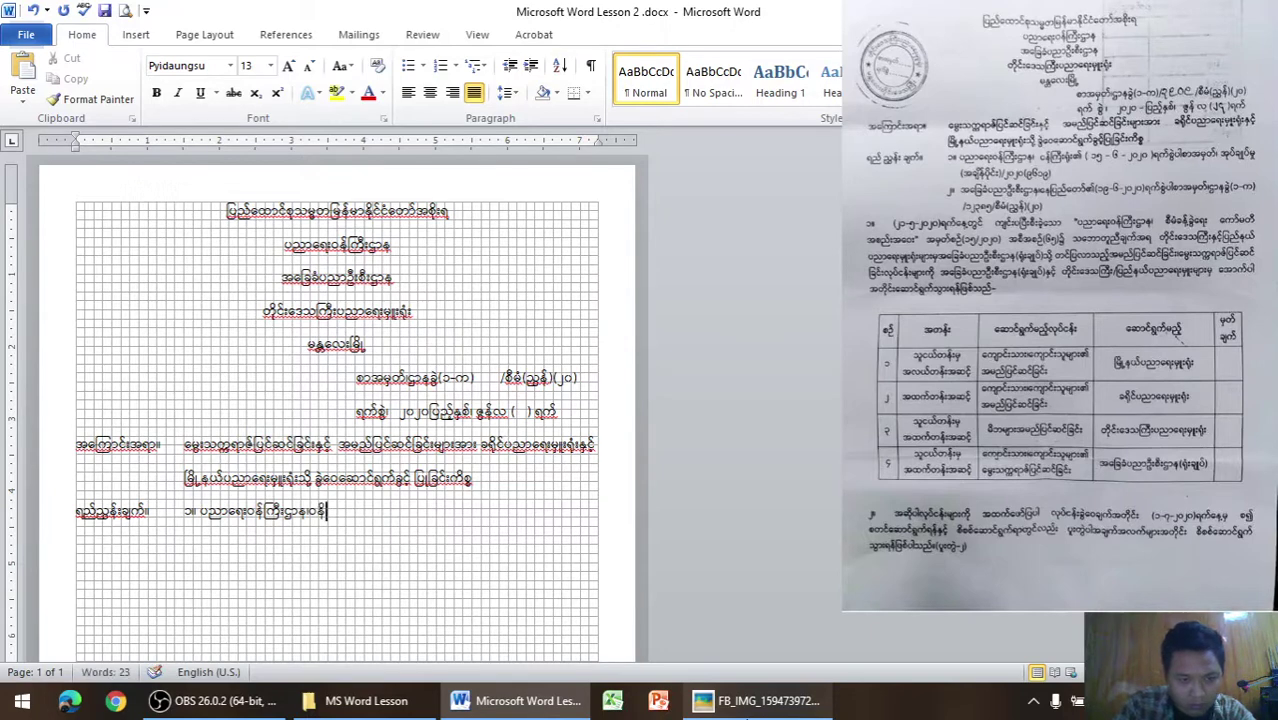
type("က")
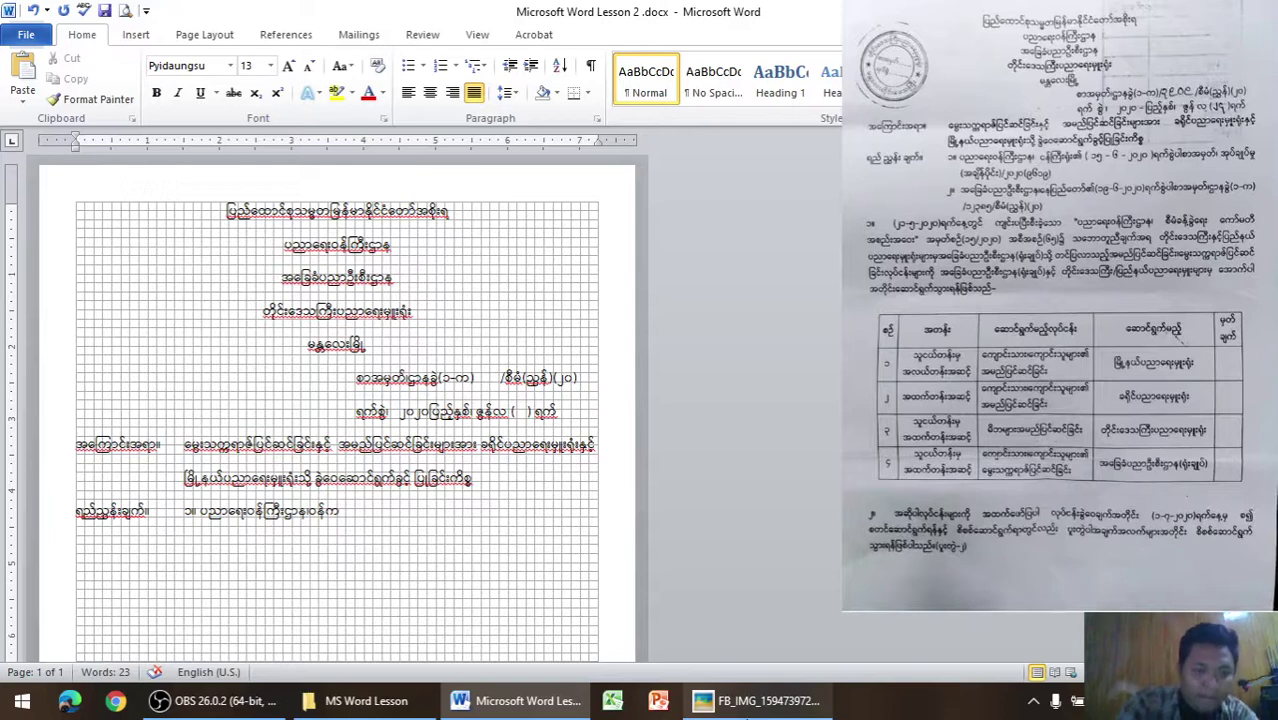
type("ြီး")
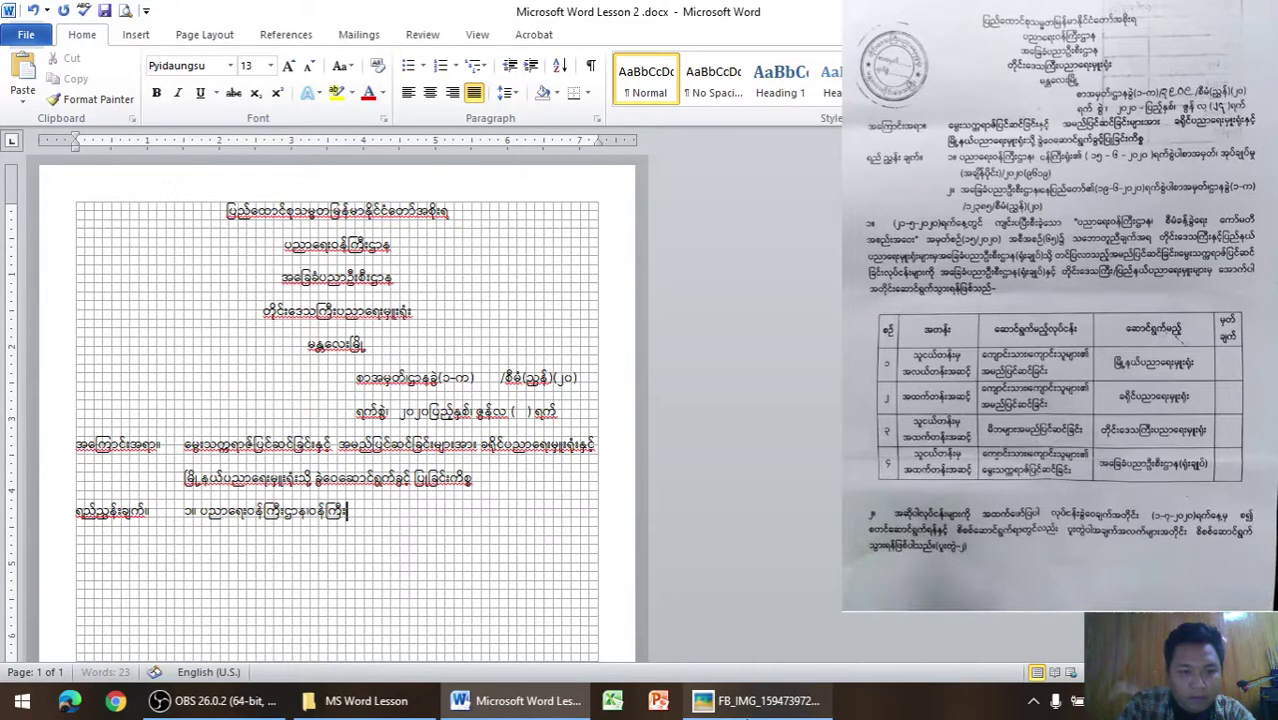
type("ရုံး")
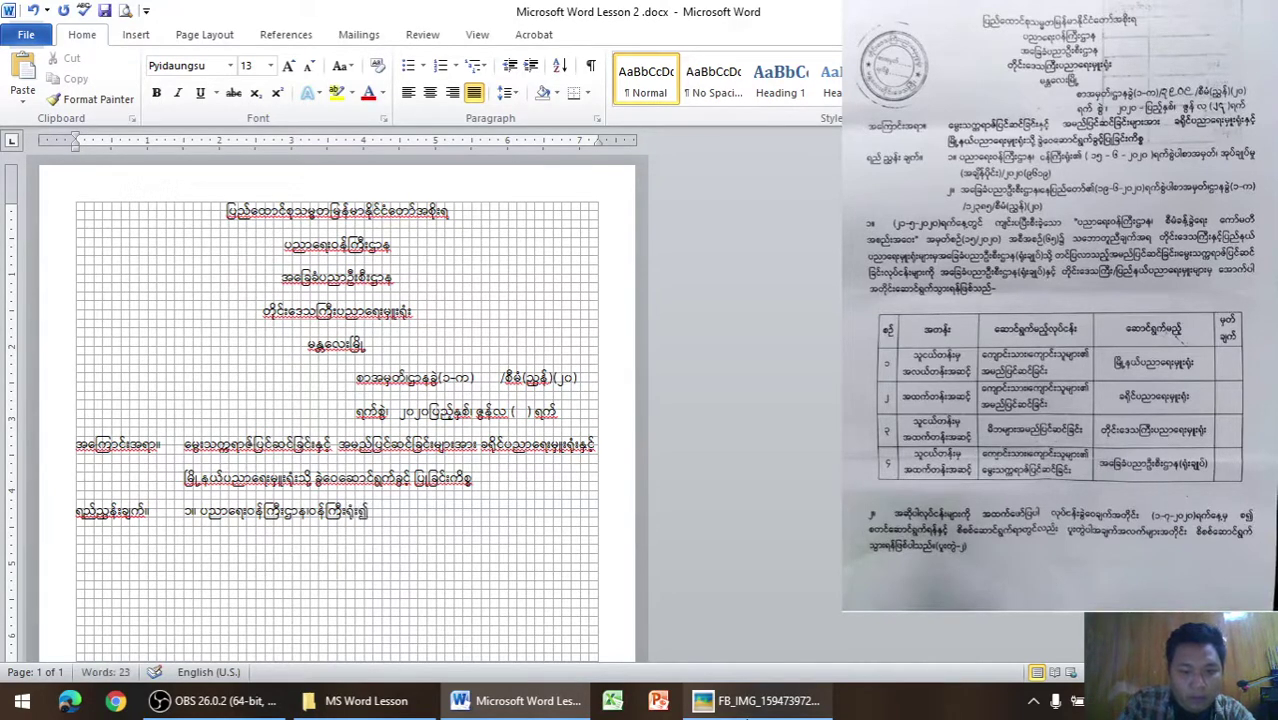
type("၏")
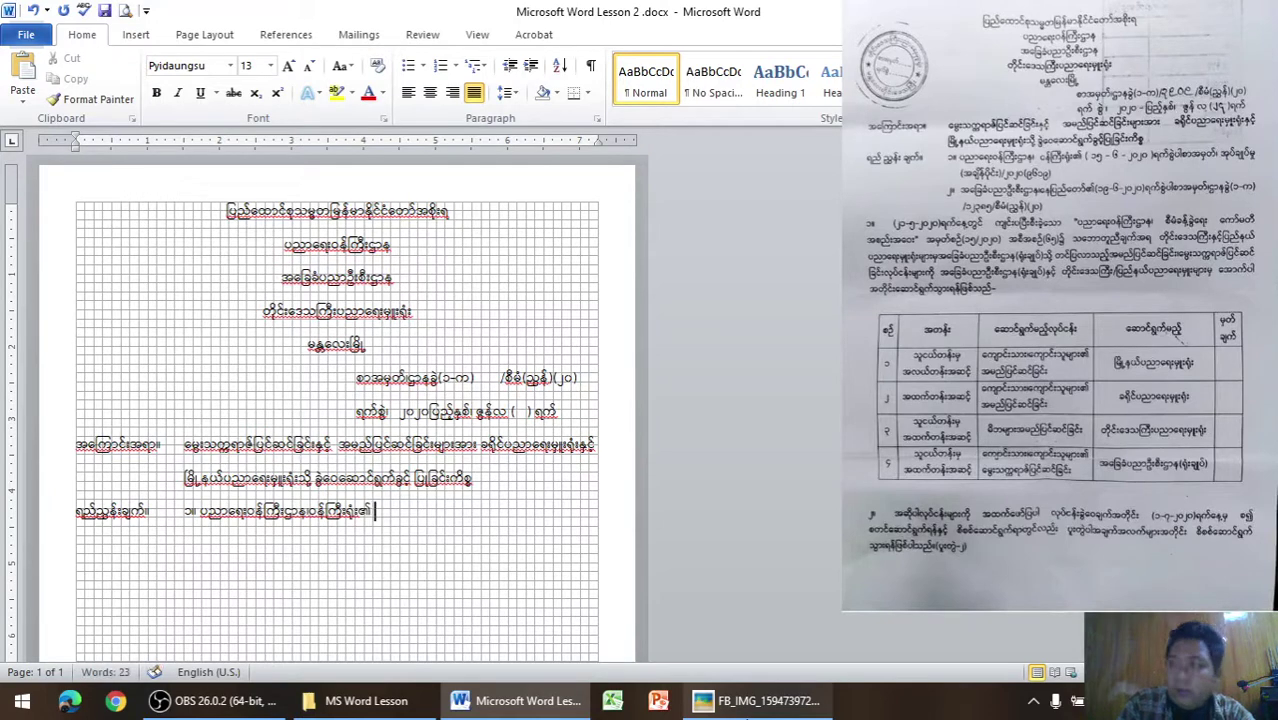
type(" (")
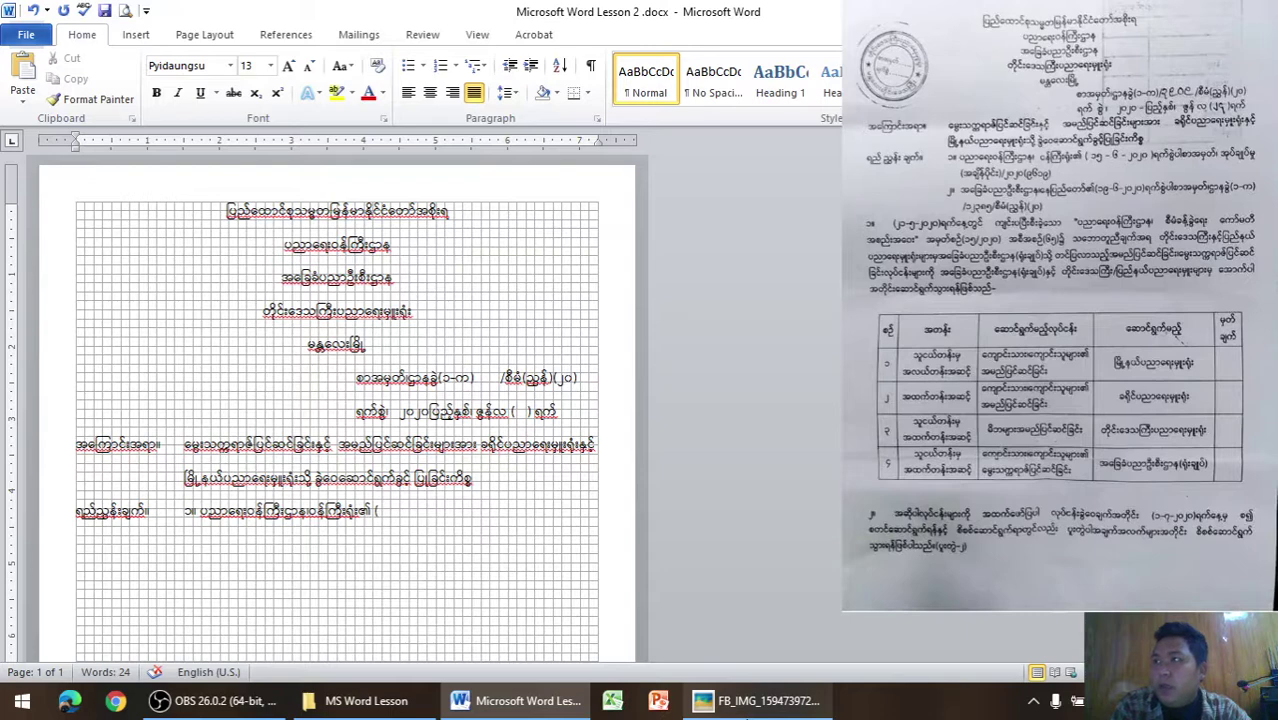
left_click(748, 705)
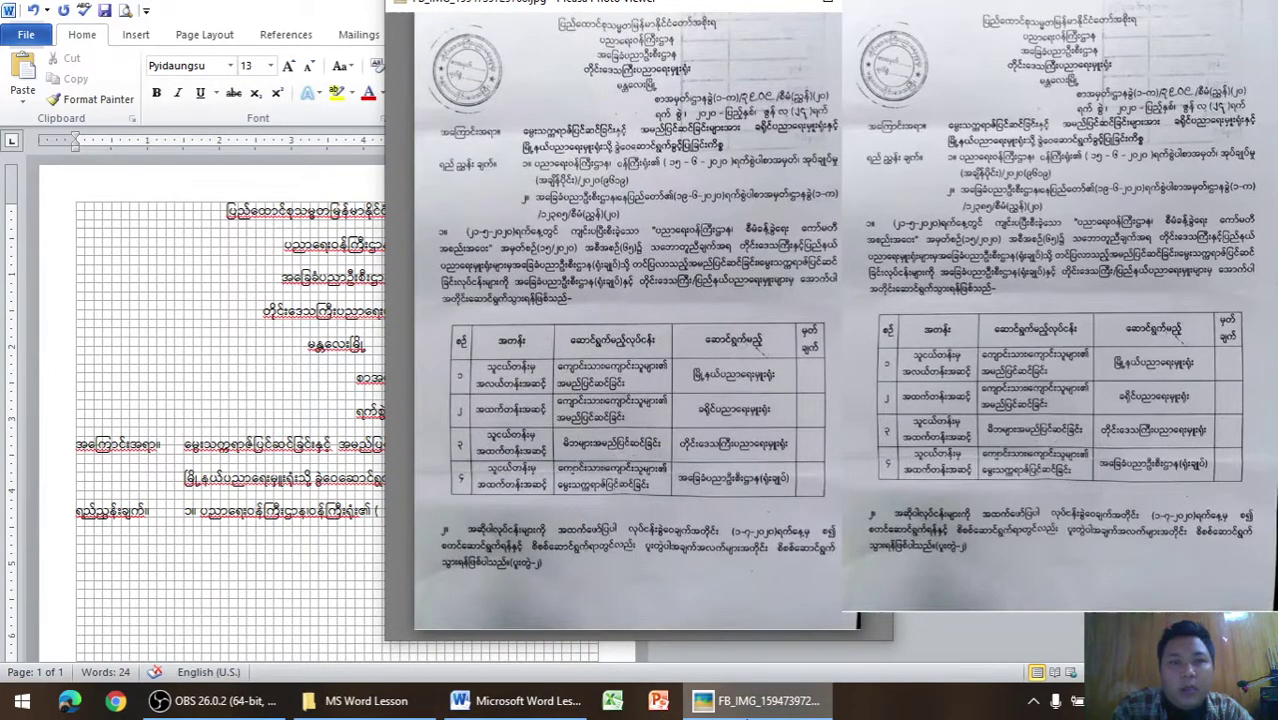
Add the date ၁၅-၆-၂၀၂၀) and the wording ရက်စွဲပါစာအမှတ် အုပ်ချုပ်မှု to the reference item
left_click(746, 714)
type("၁၅")
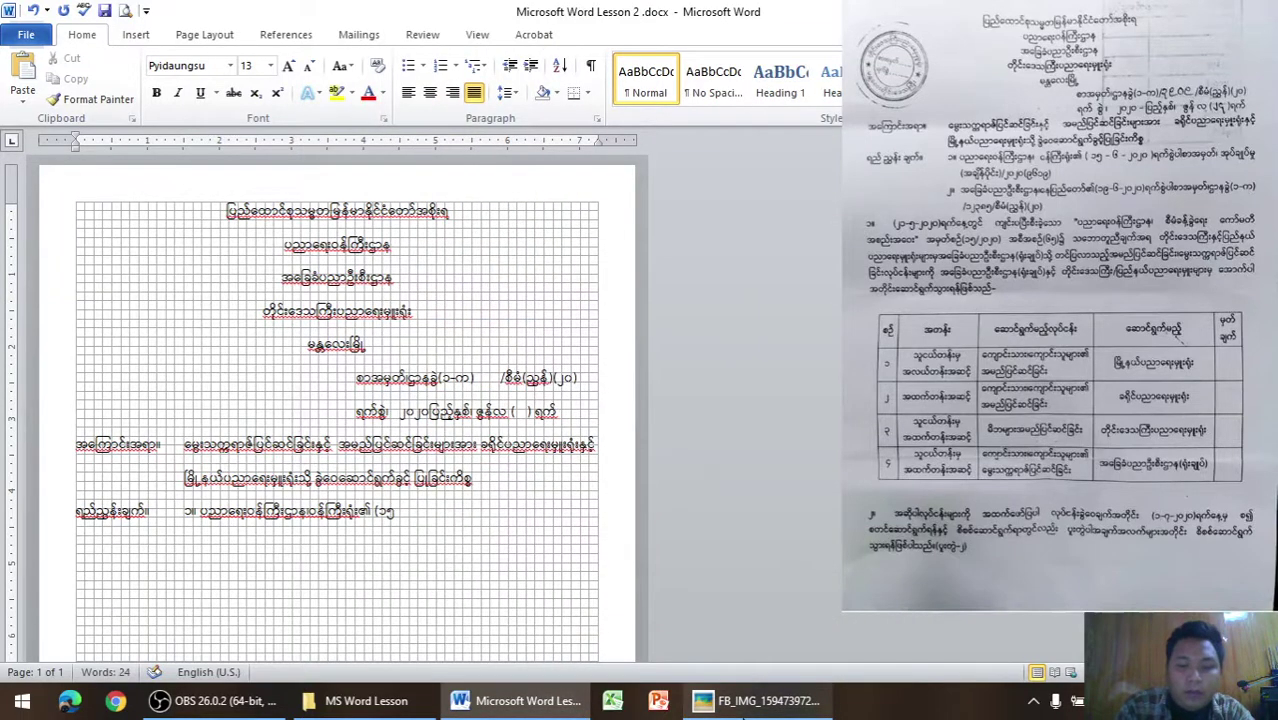
type("-၆")
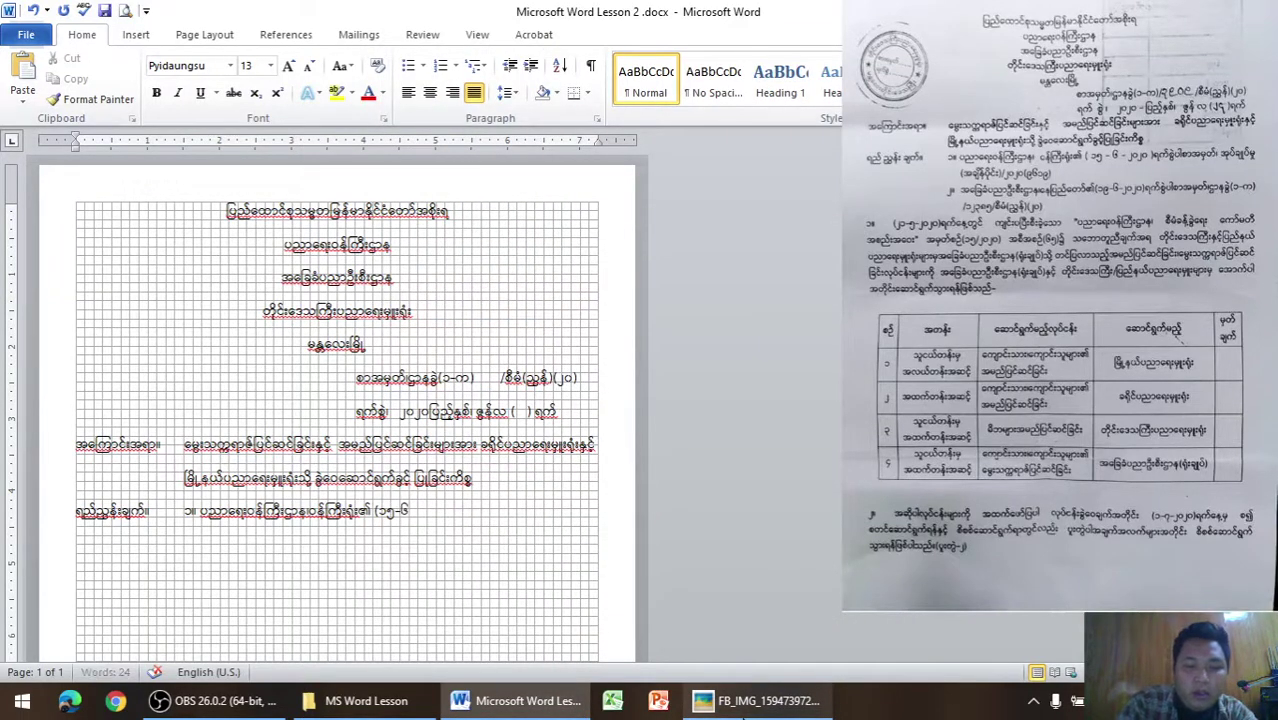
type("-၂၀၂")
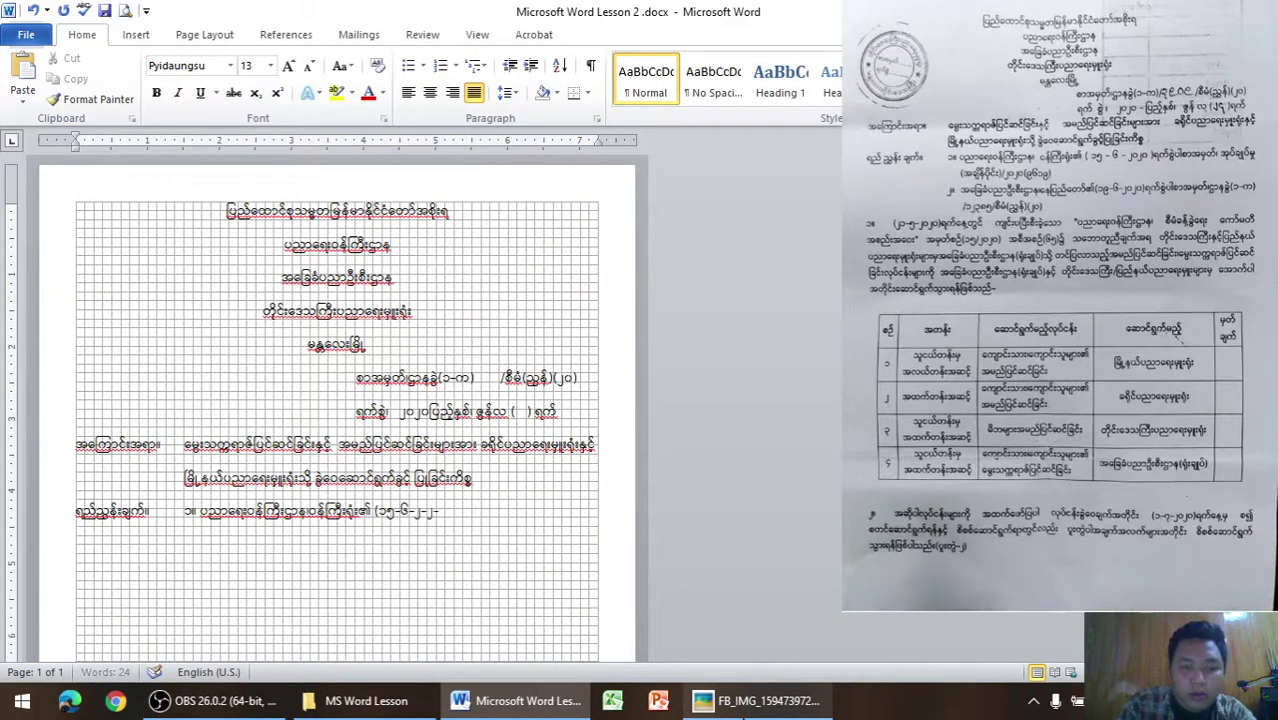
type("၀၀")
key("BackSpace")
key("BackSpace")
key("BackSpace")
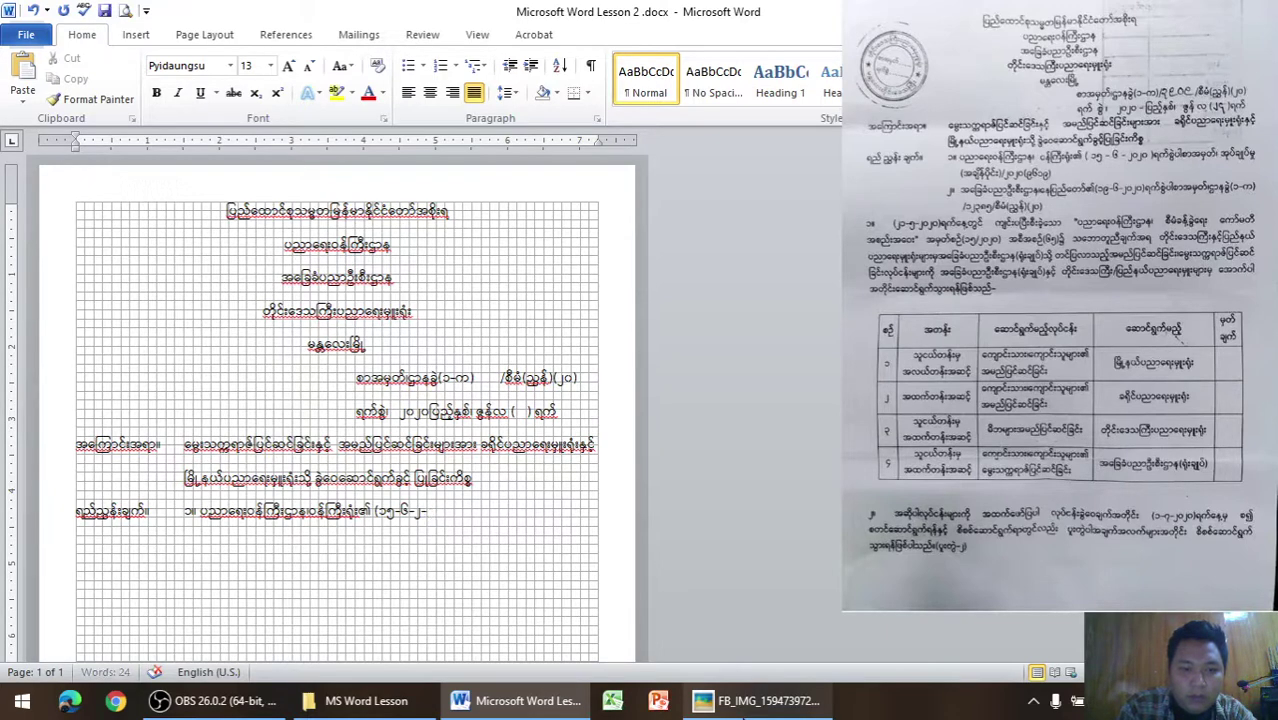
type("၀၂၀")
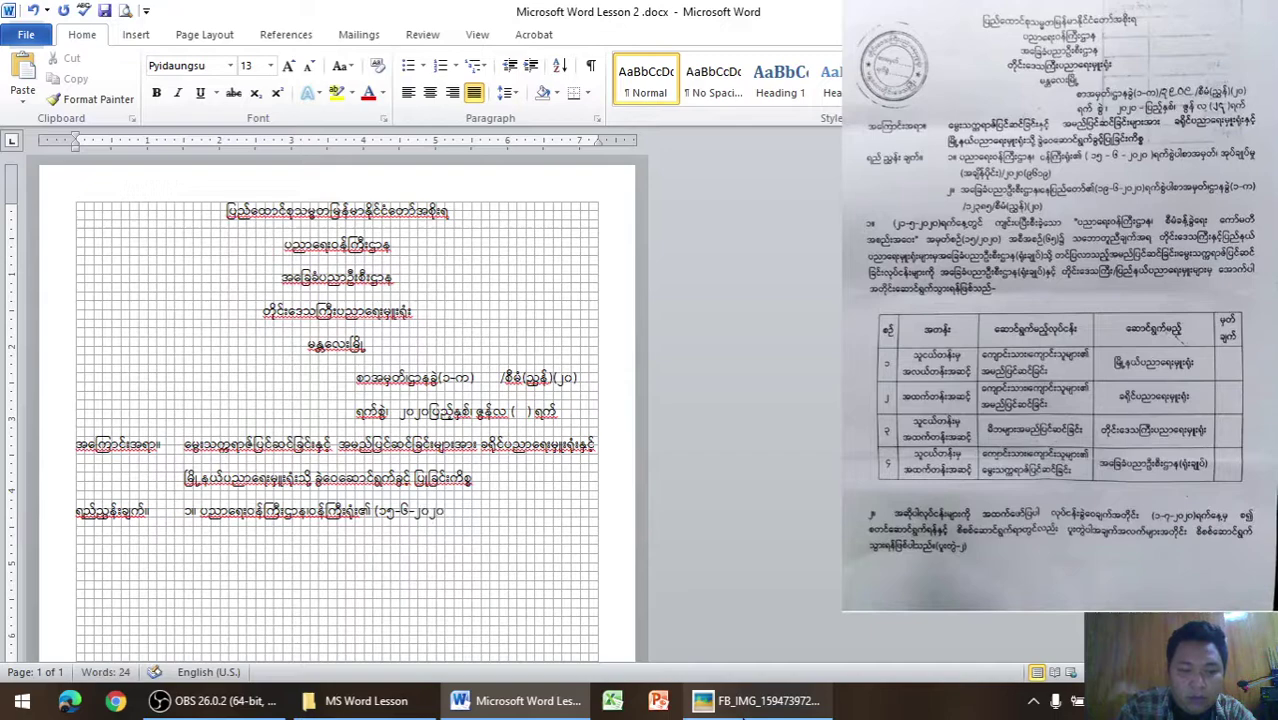
type(")")
left_click(742, 716)
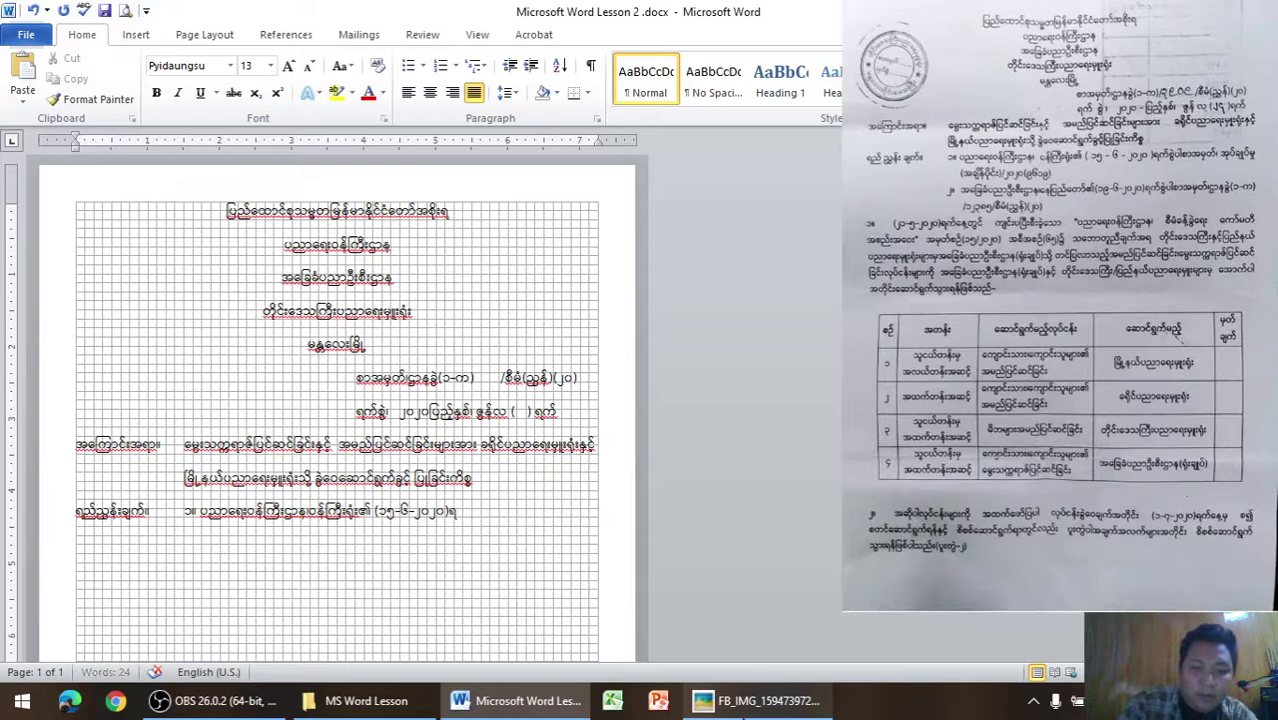
type("ရက်စွဲ")
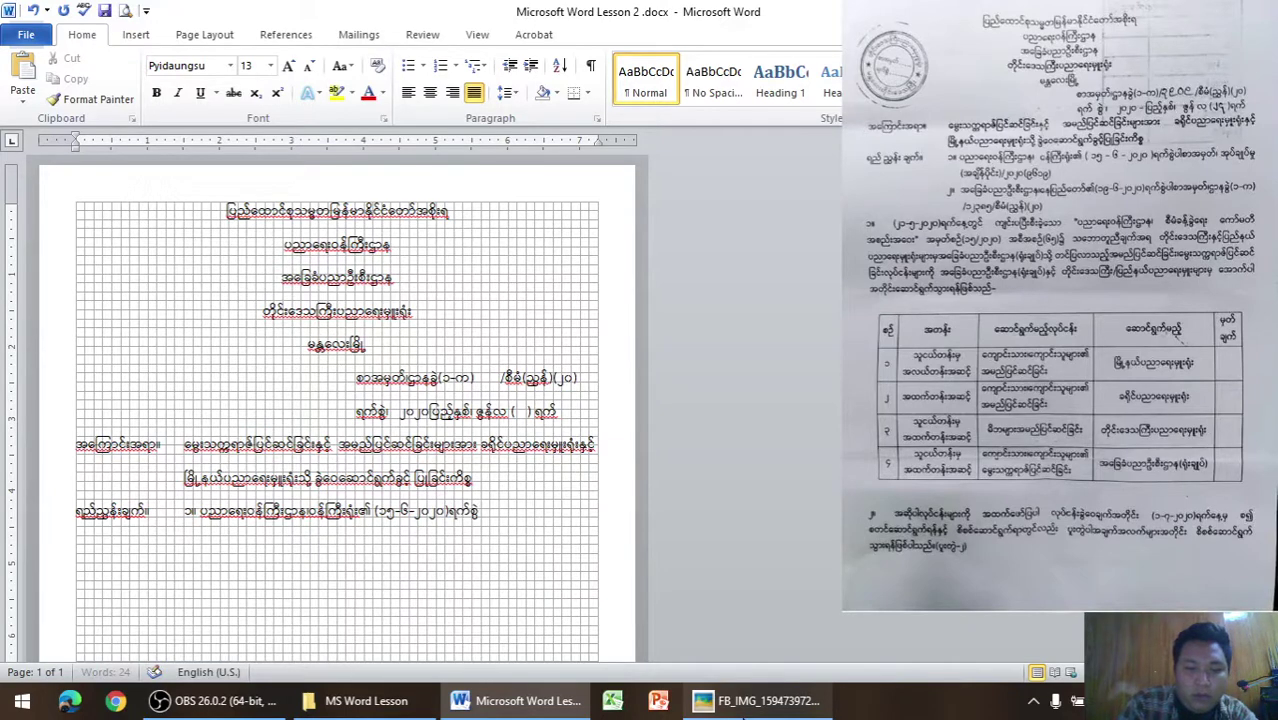
type("ပါစာ")
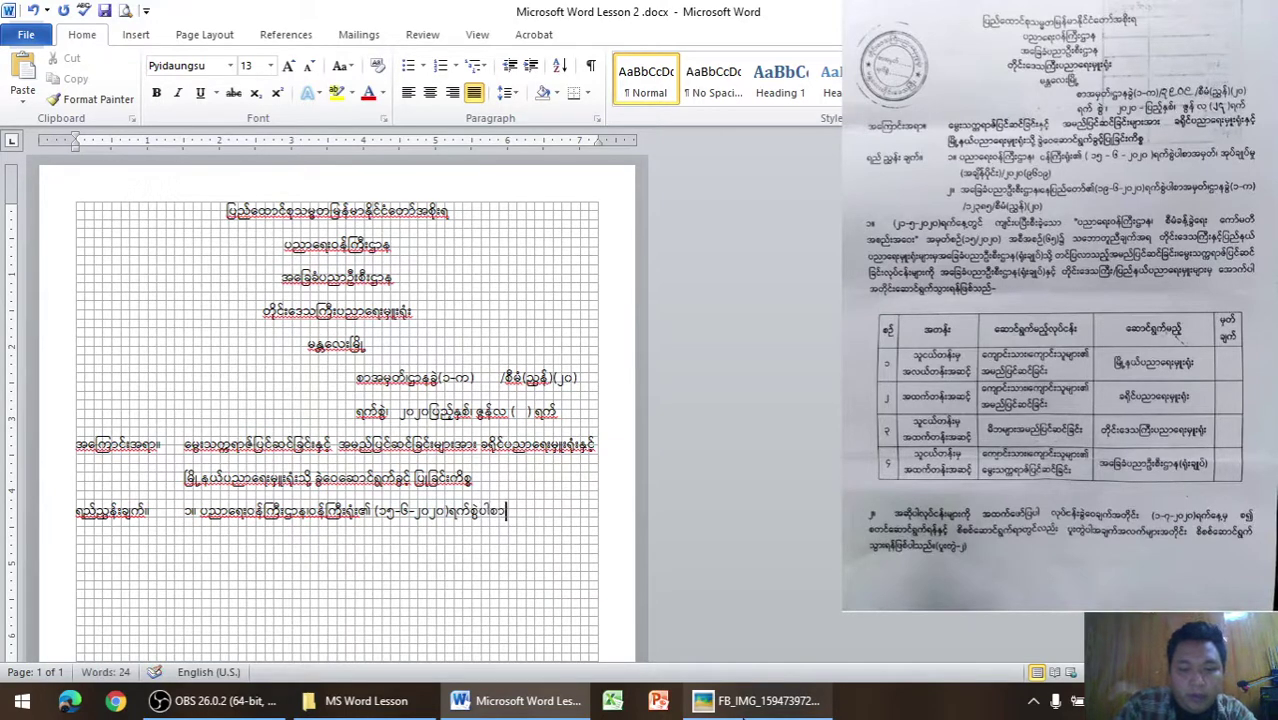
type("အမှတ်")
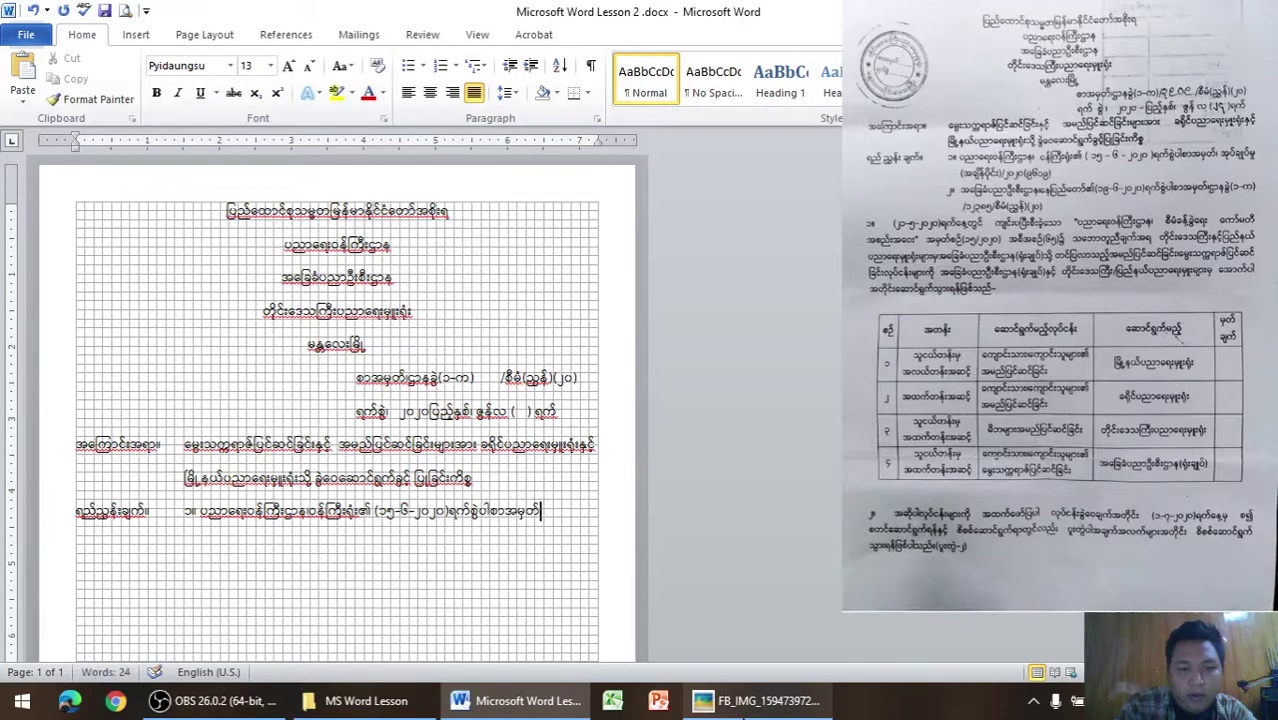
left_click(742, 703)
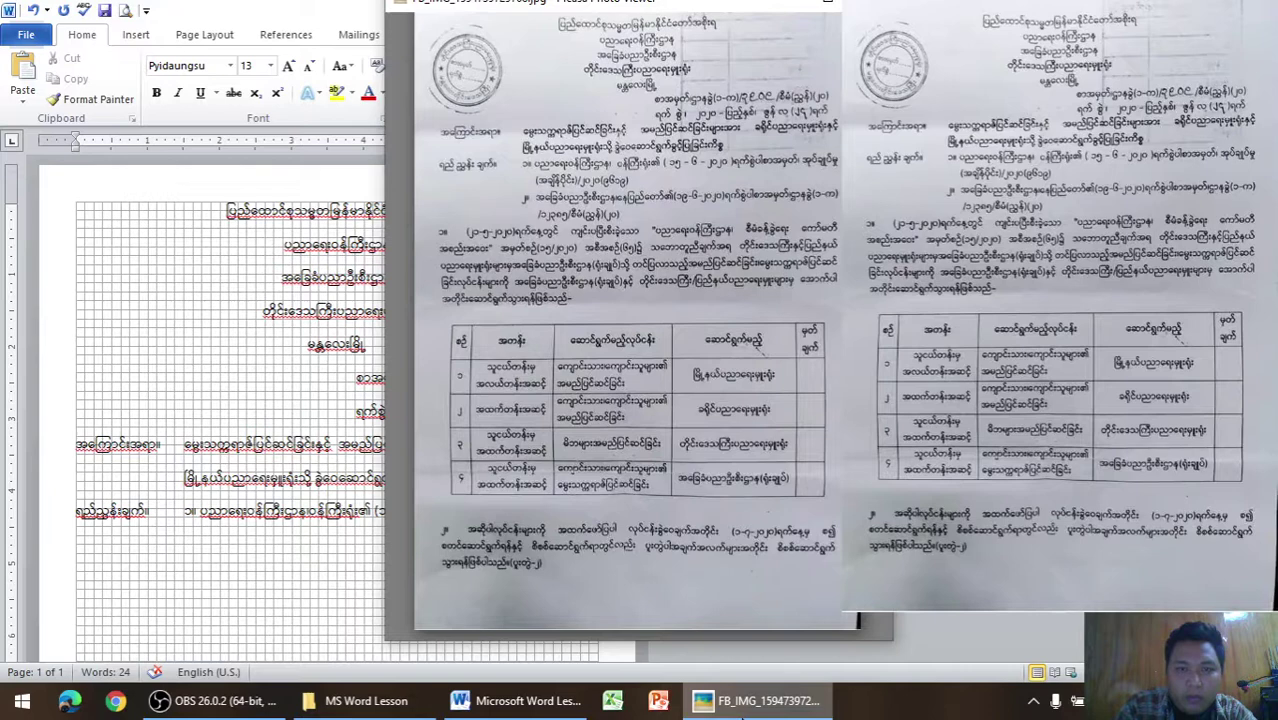
left_click(742, 716)
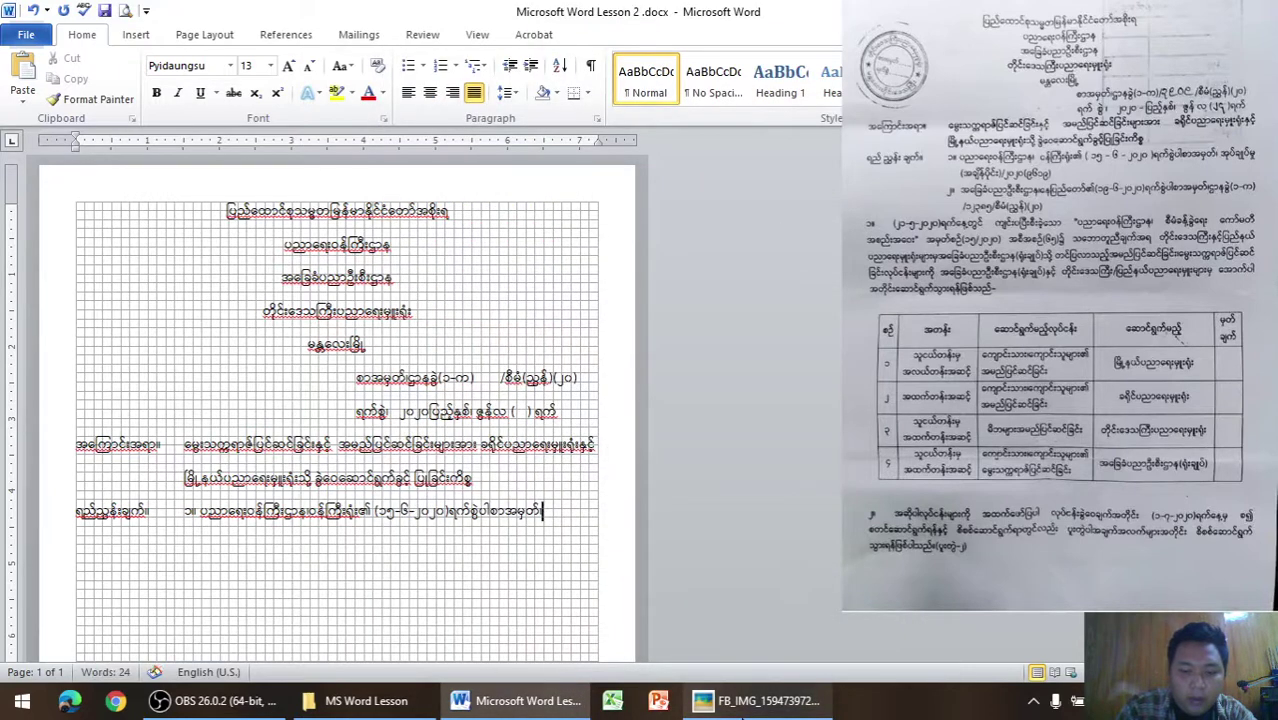
type(" အုပ်")
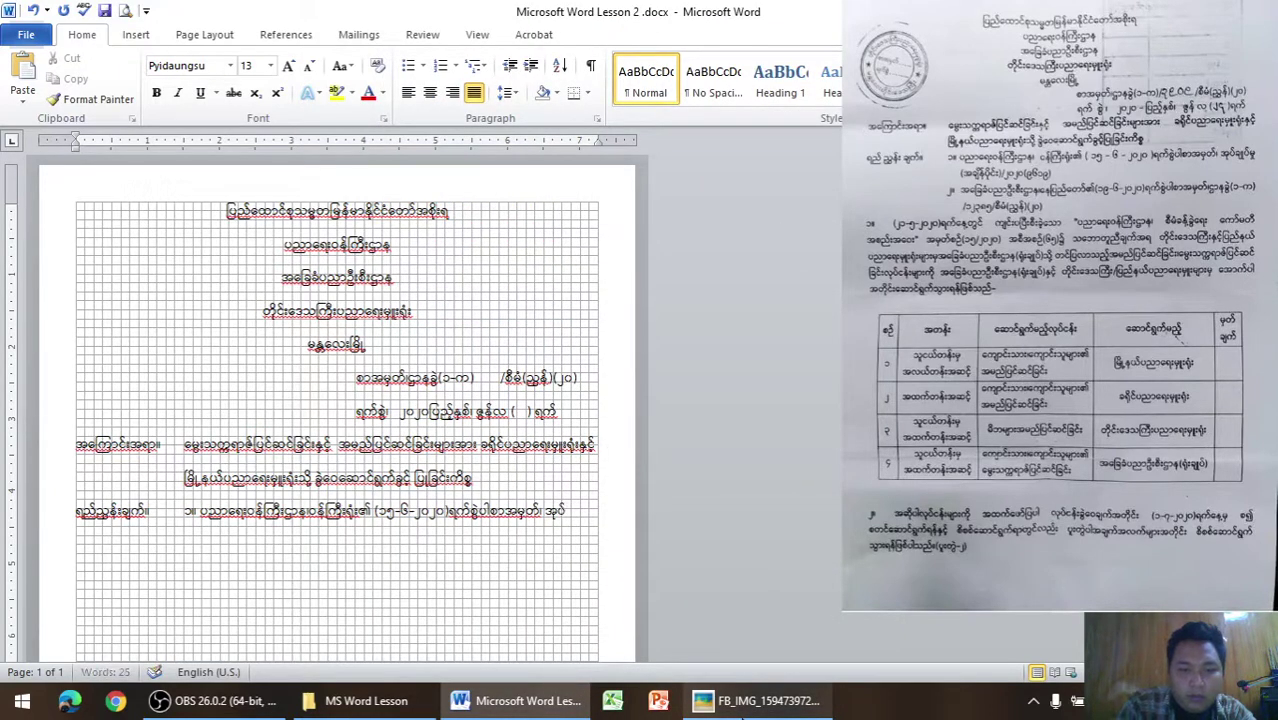
type("ချ")
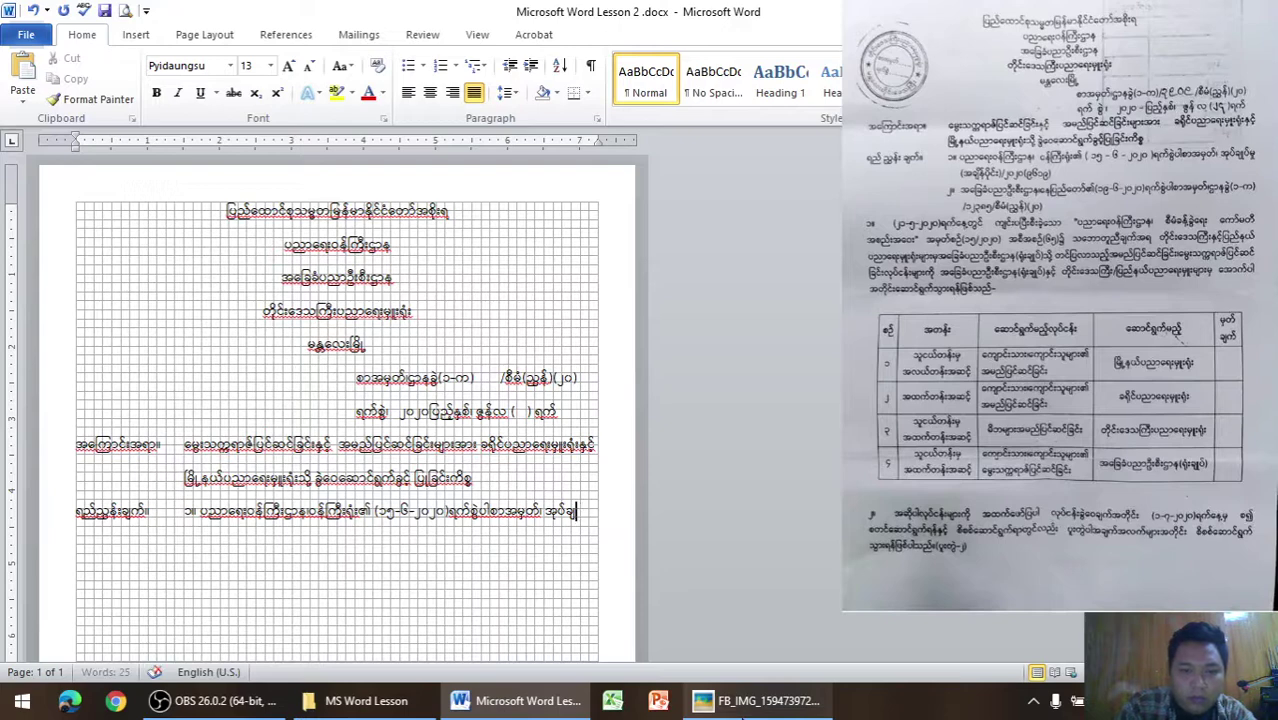
type("ုပ်မှု")
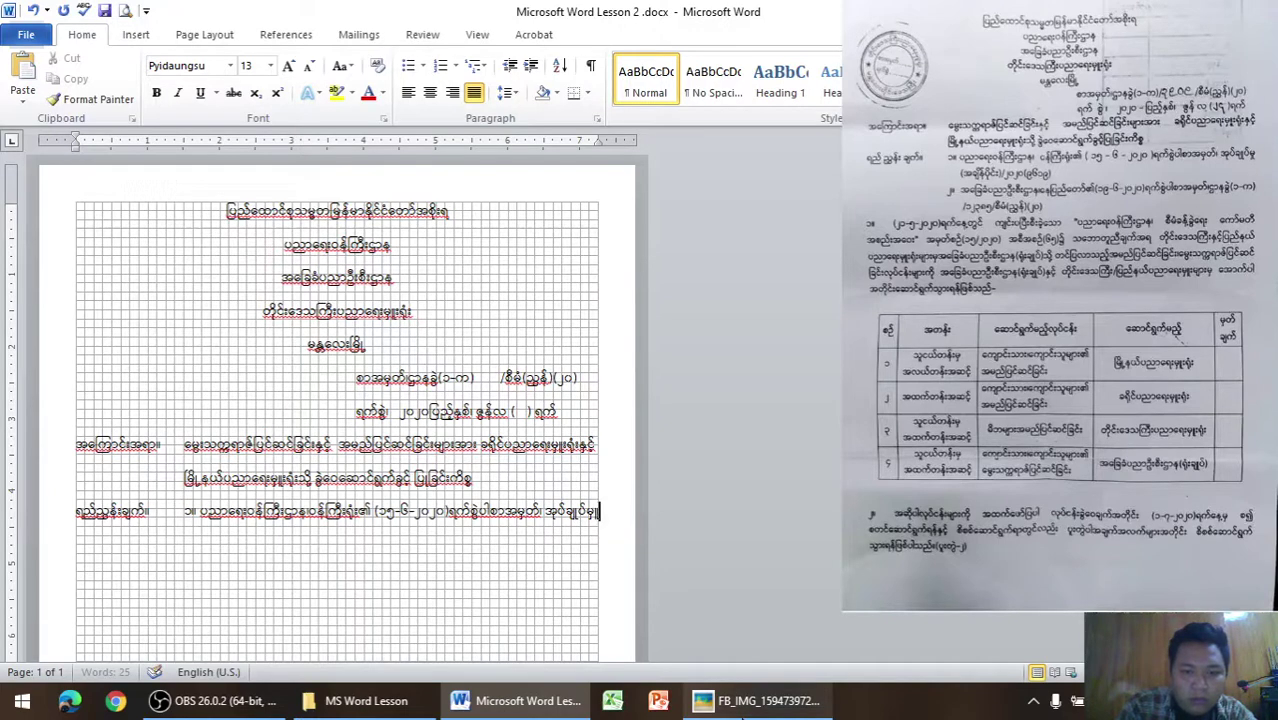
key("BackSpace")
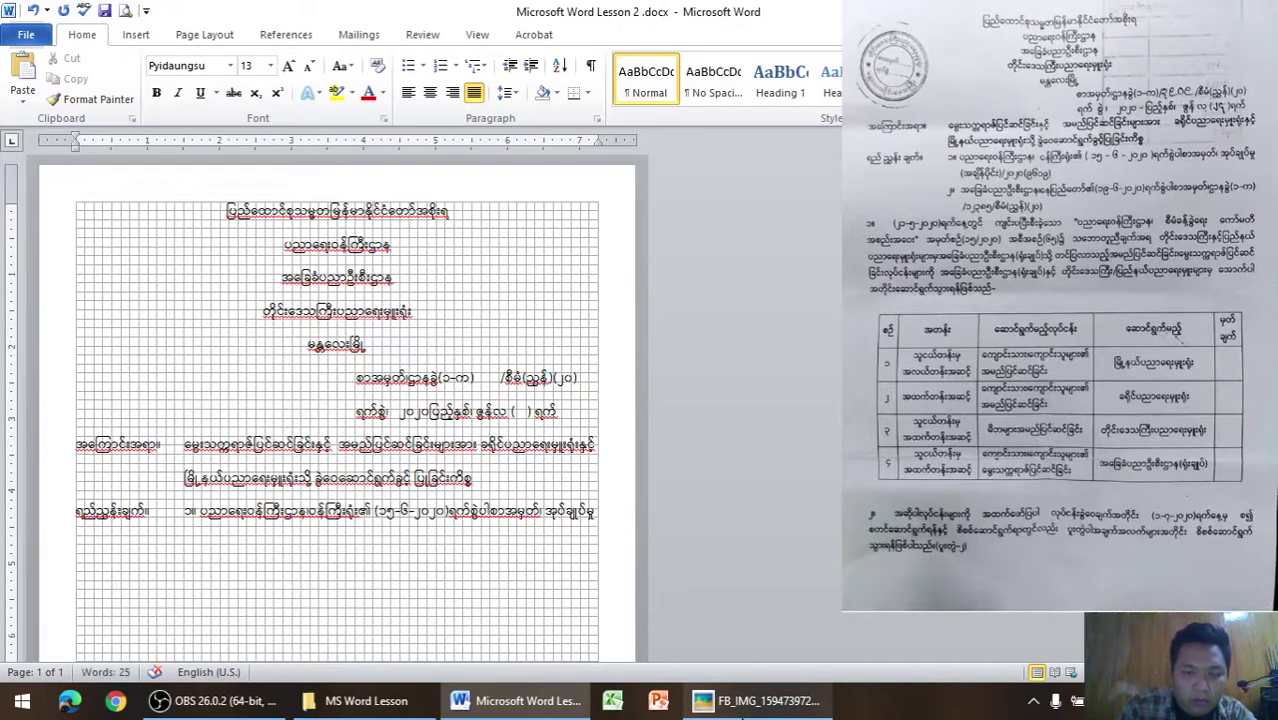
Continue the item on an indented new line beginning (အချိန်ပိုင်း)
key("Return")
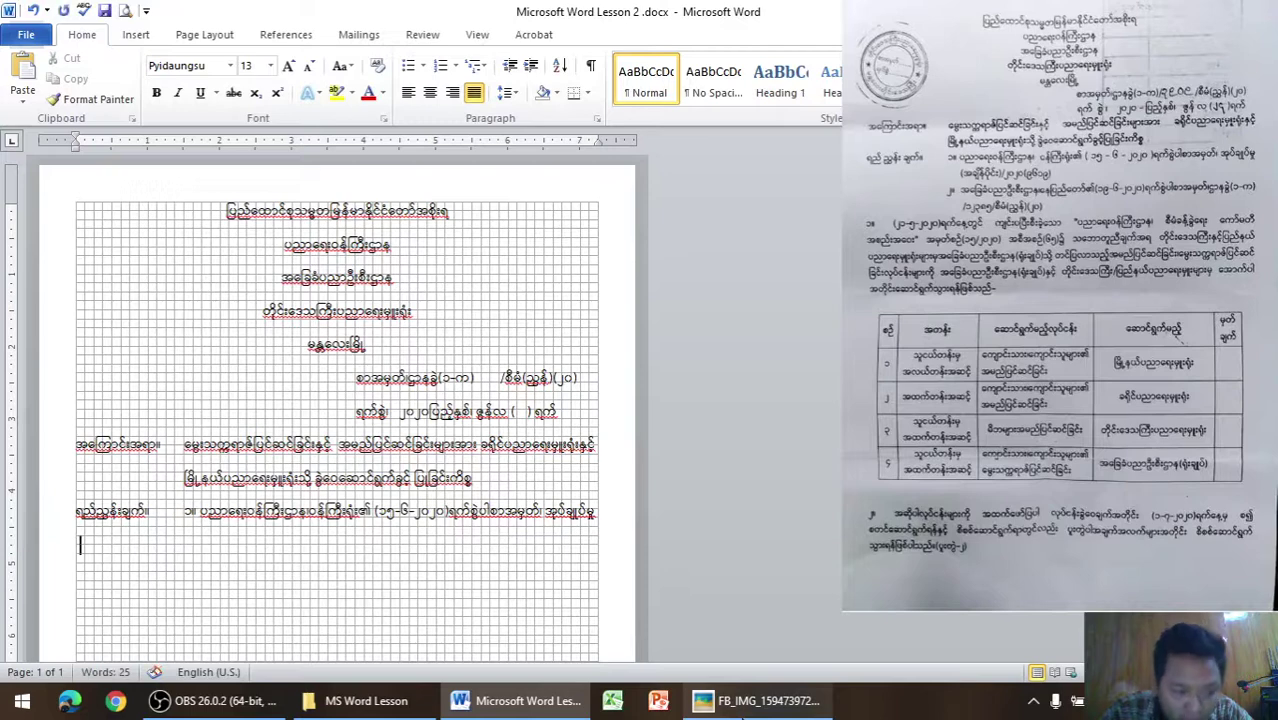
key("Tab")
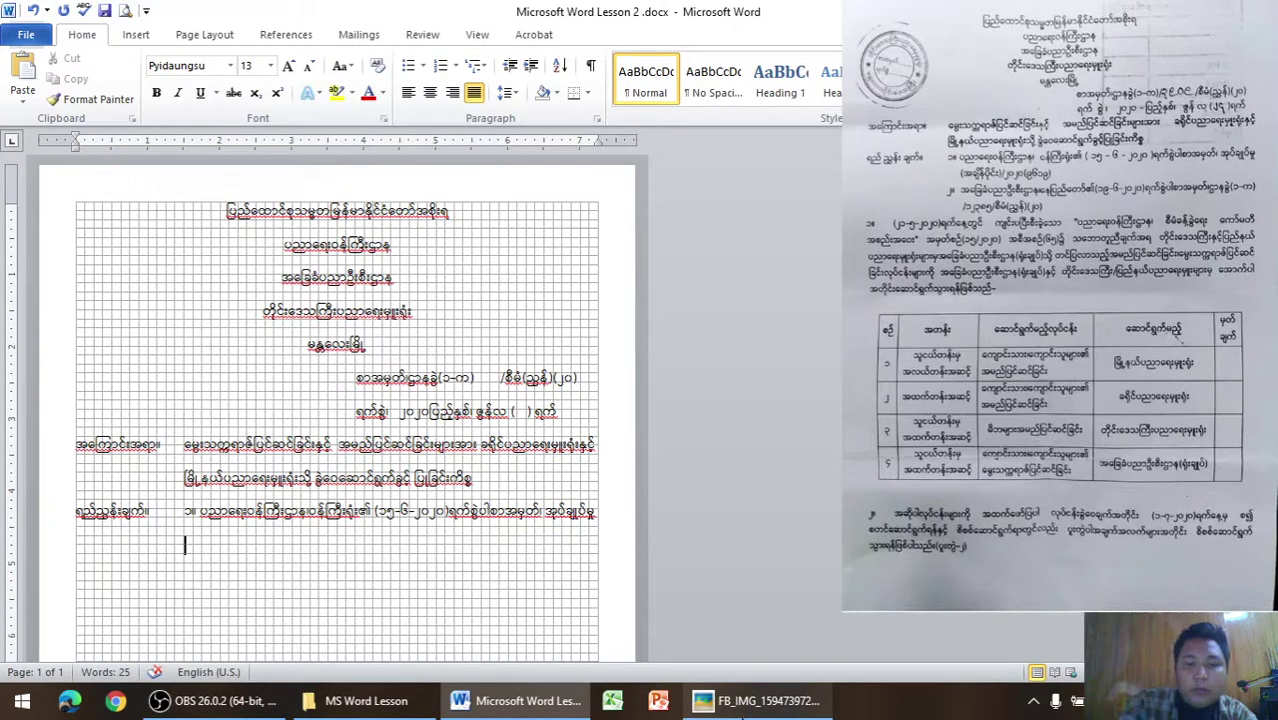
type("အချိန်")
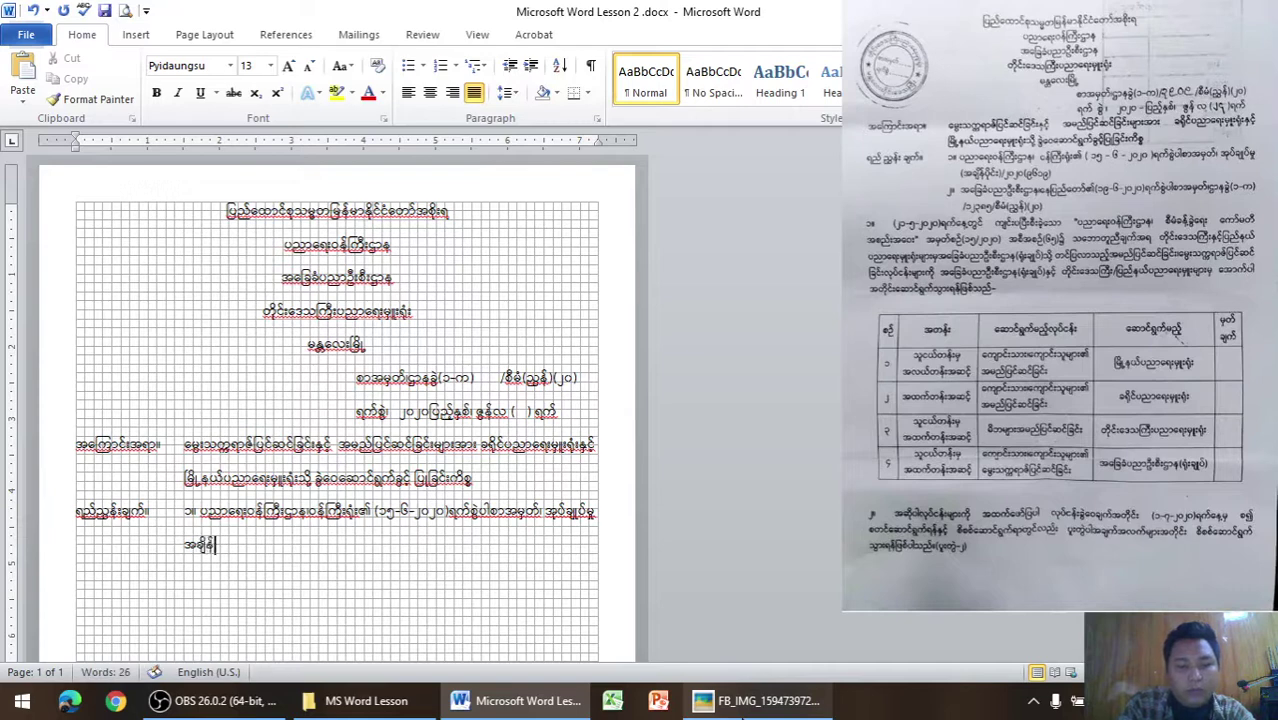
type("ပ")
type("ိုင်")
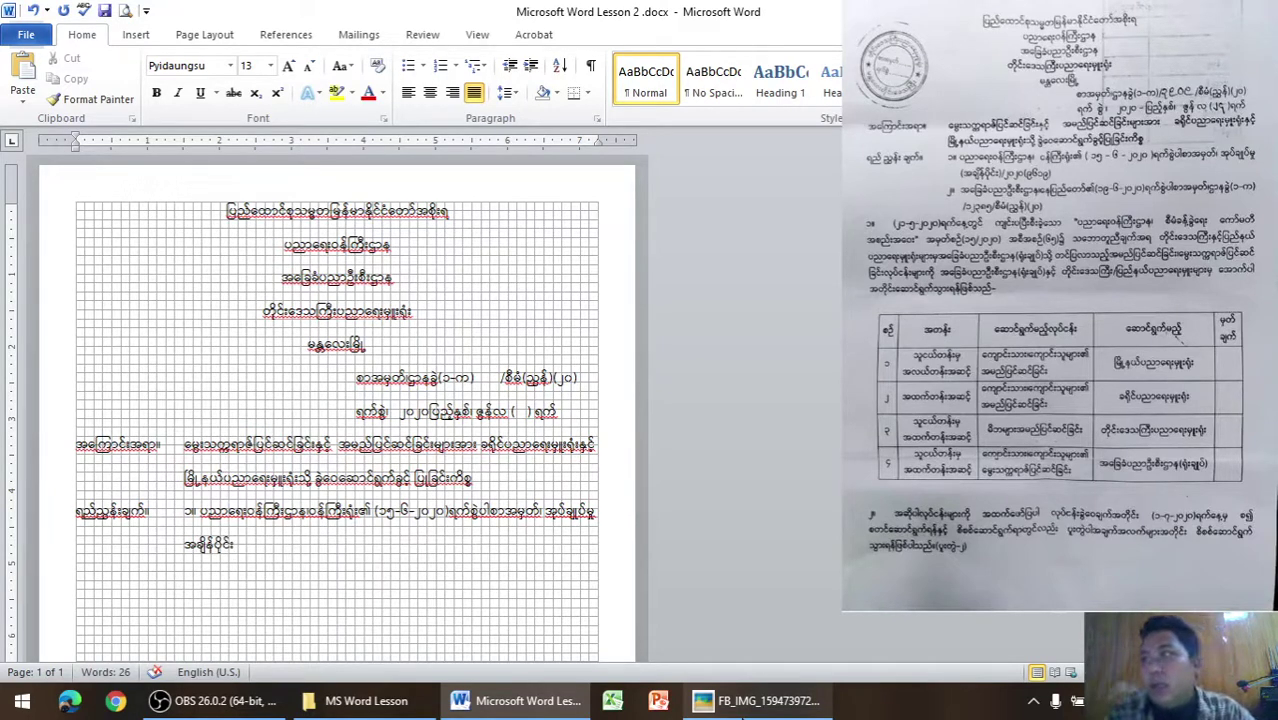
type("း")
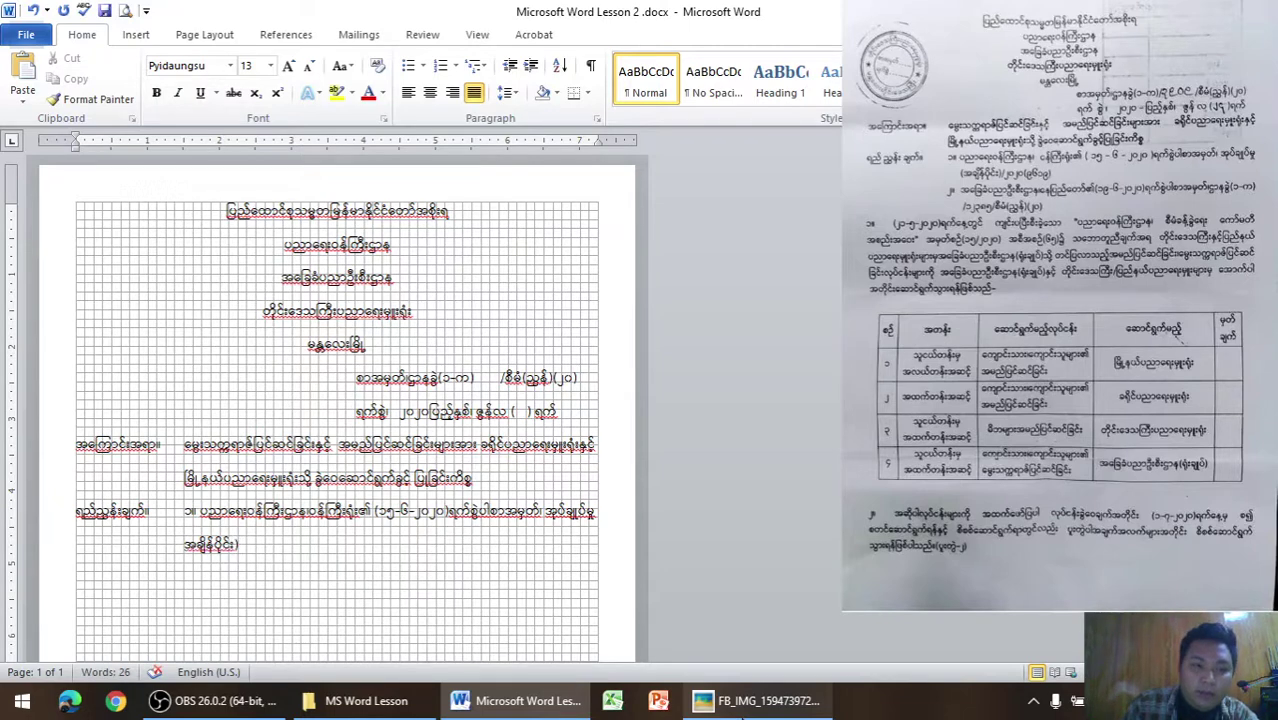
type("(")
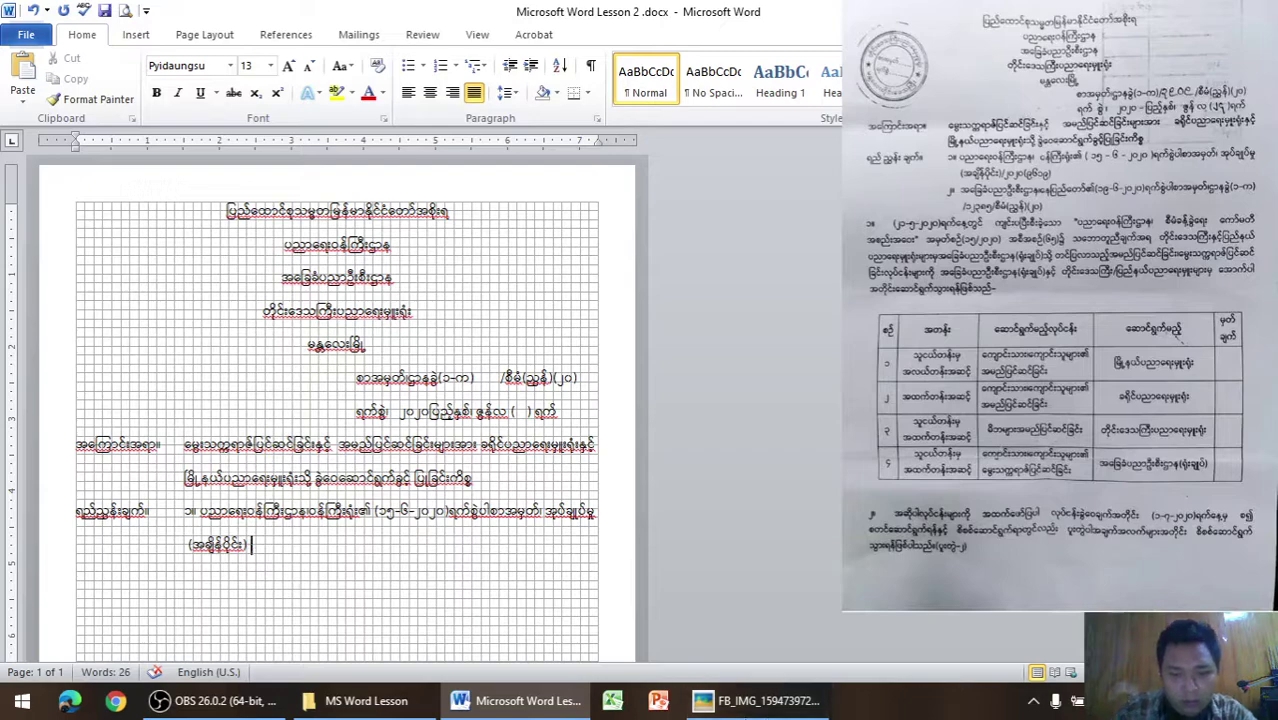
Add / ၂၀၂၀(၉၆၁၉) after (အချိန်ပိုင်း), checking the scanned letter
left_click(725, 705)
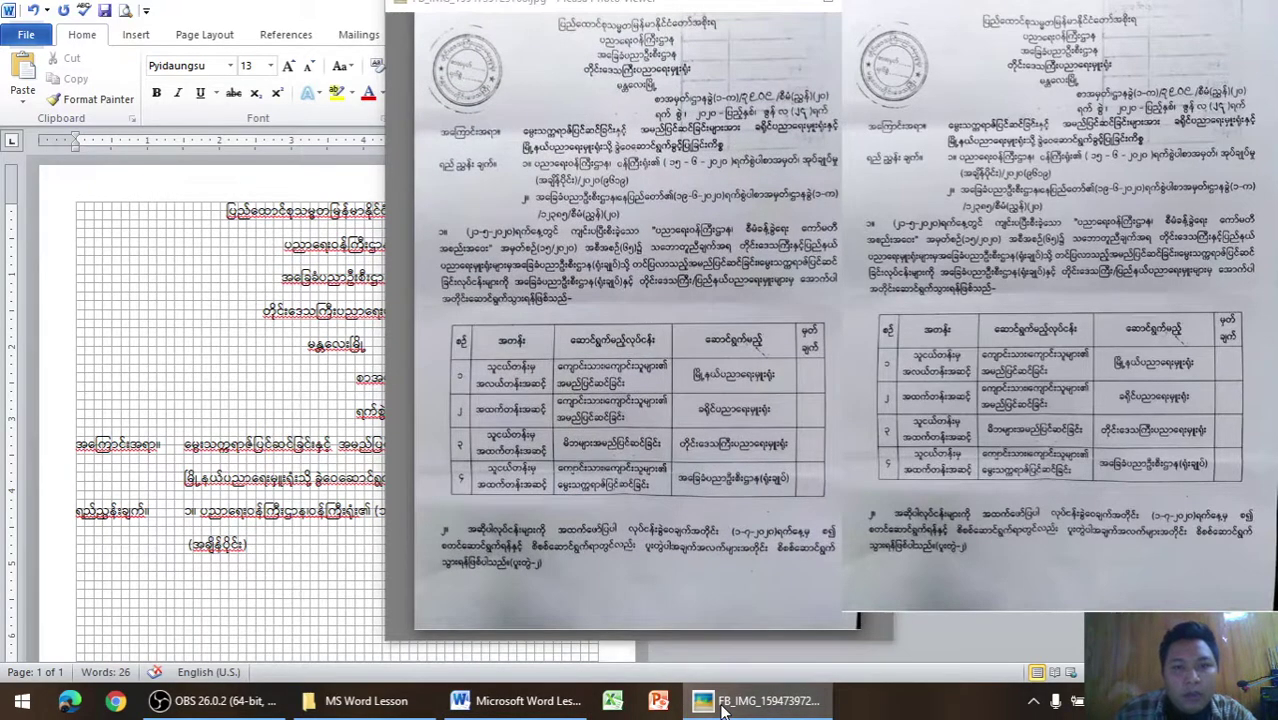
left_click(725, 705)
type("/")
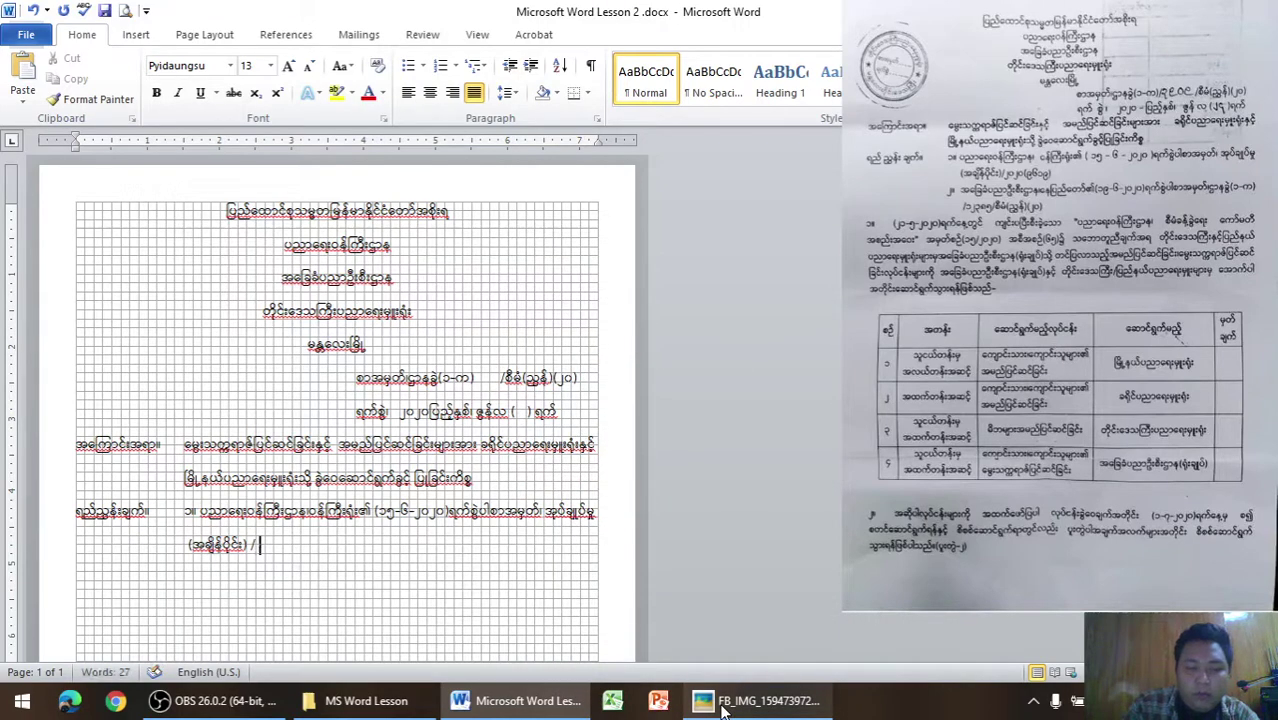
type(" ၂၀၂၀")
left_click(725, 705)
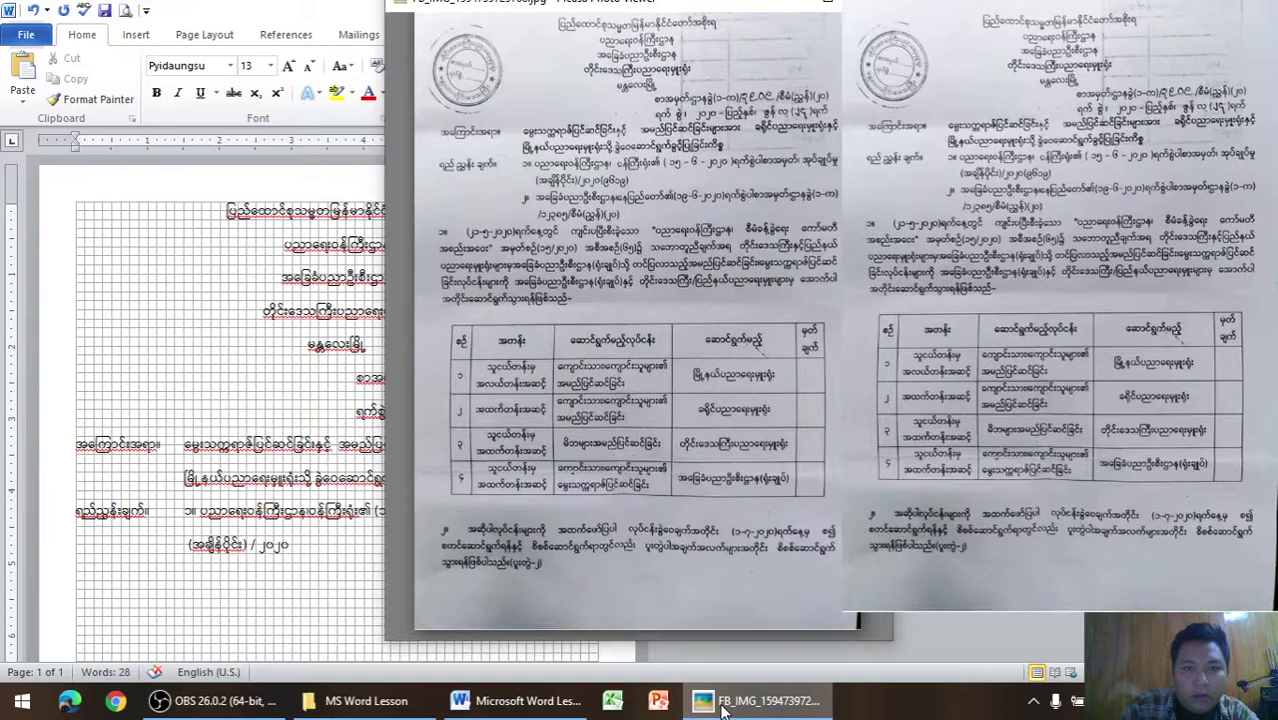
left_click(725, 705)
type("(")
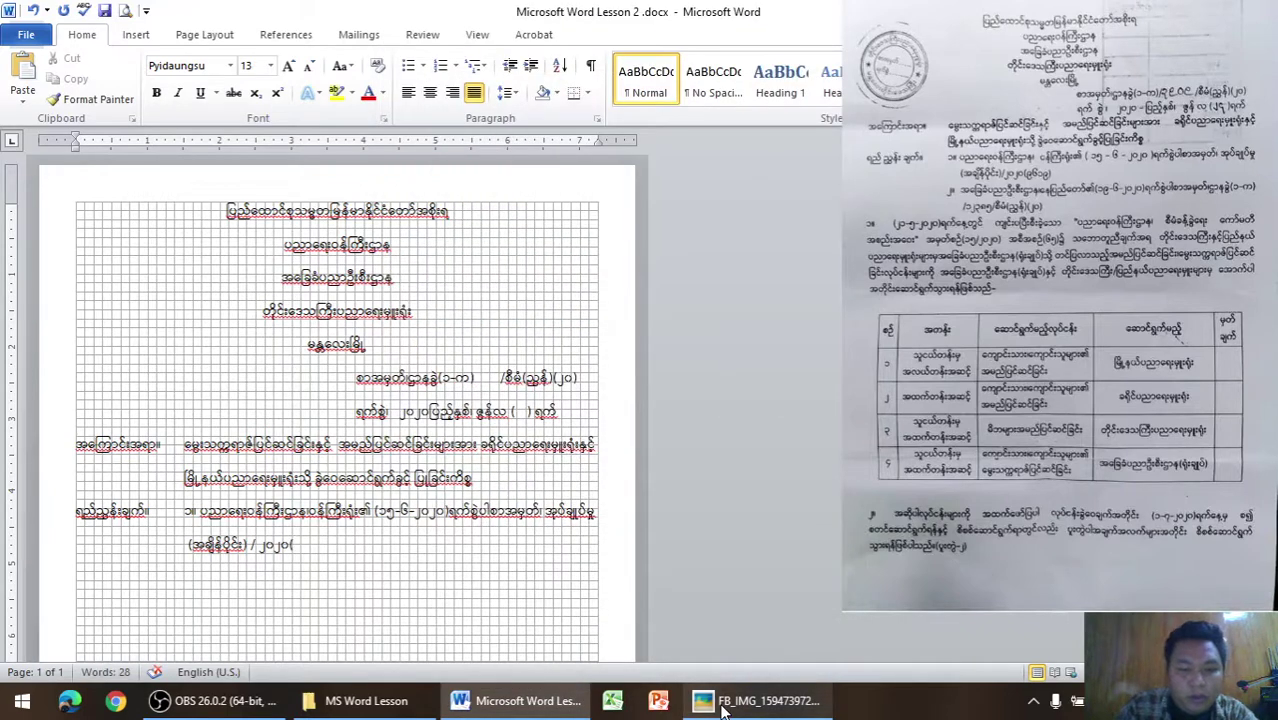
type("ဗ")
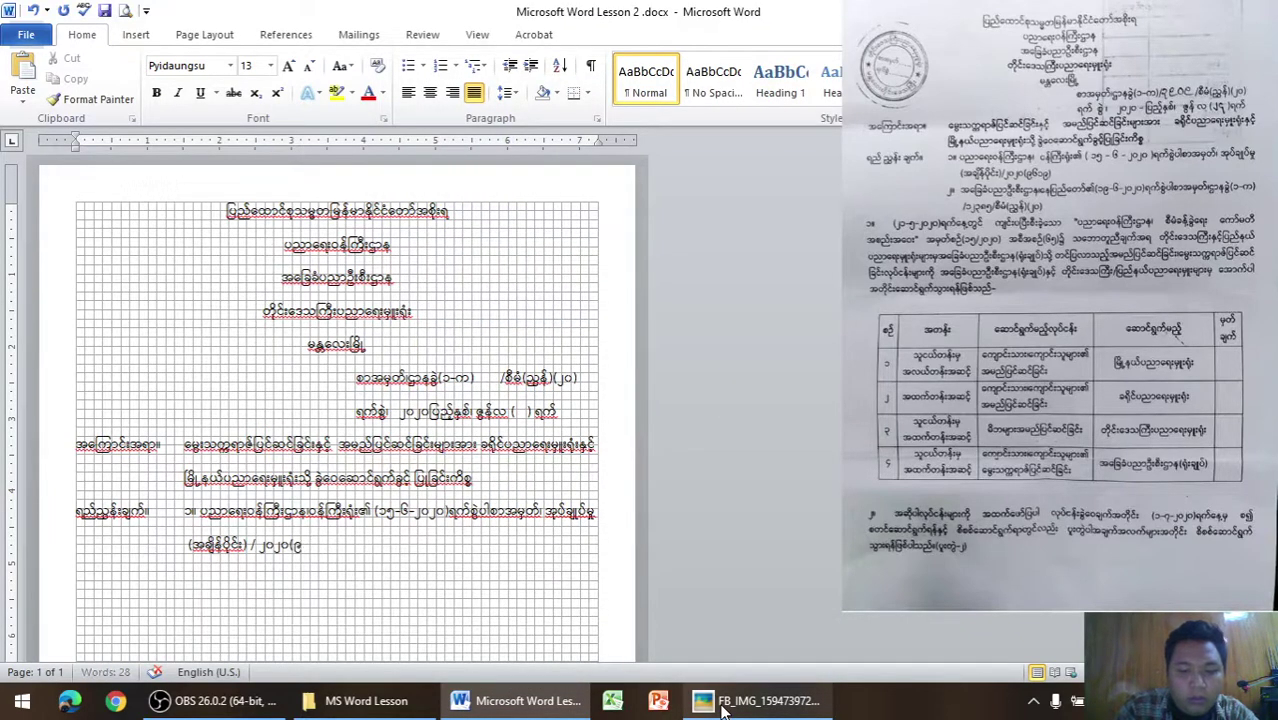
type("ဂ)")
Reposition the scanned letter photo window, recheck it, and return to the Word document
left_click(725, 705)
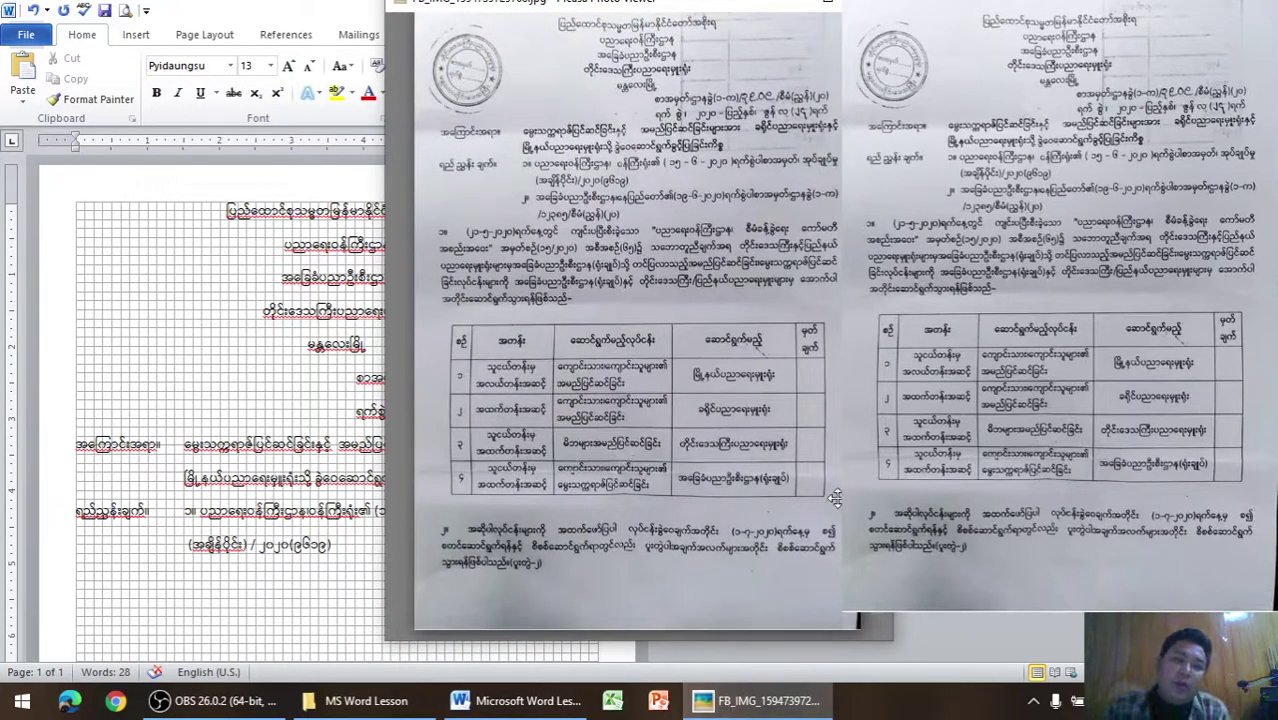
mouse_move(633, 461)
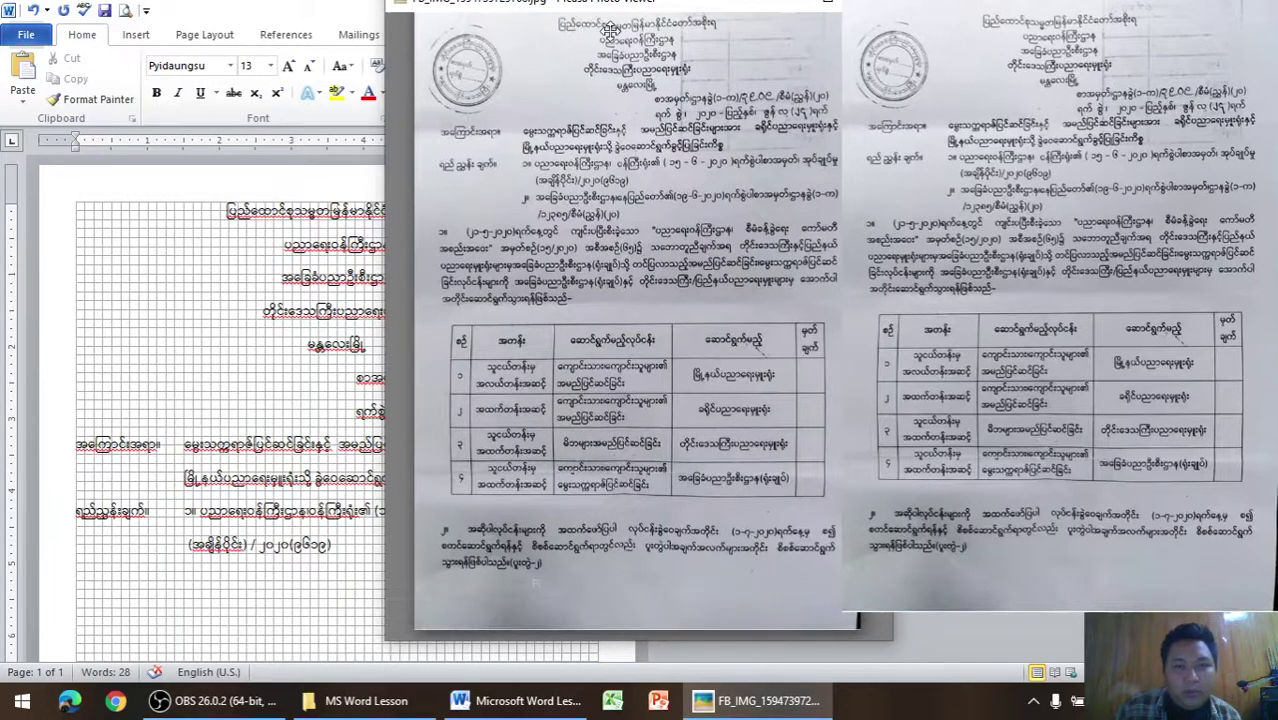
left_click_drag(642, 6, 908, 114)
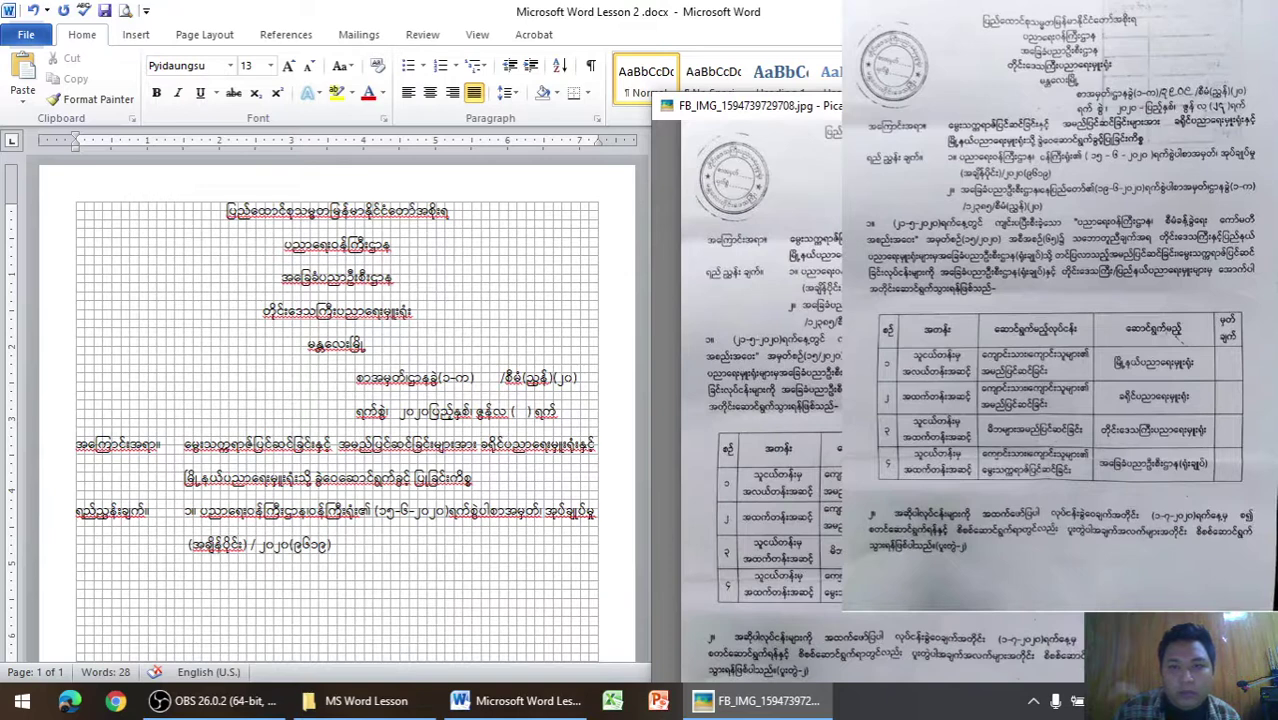
left_click(360, 560)
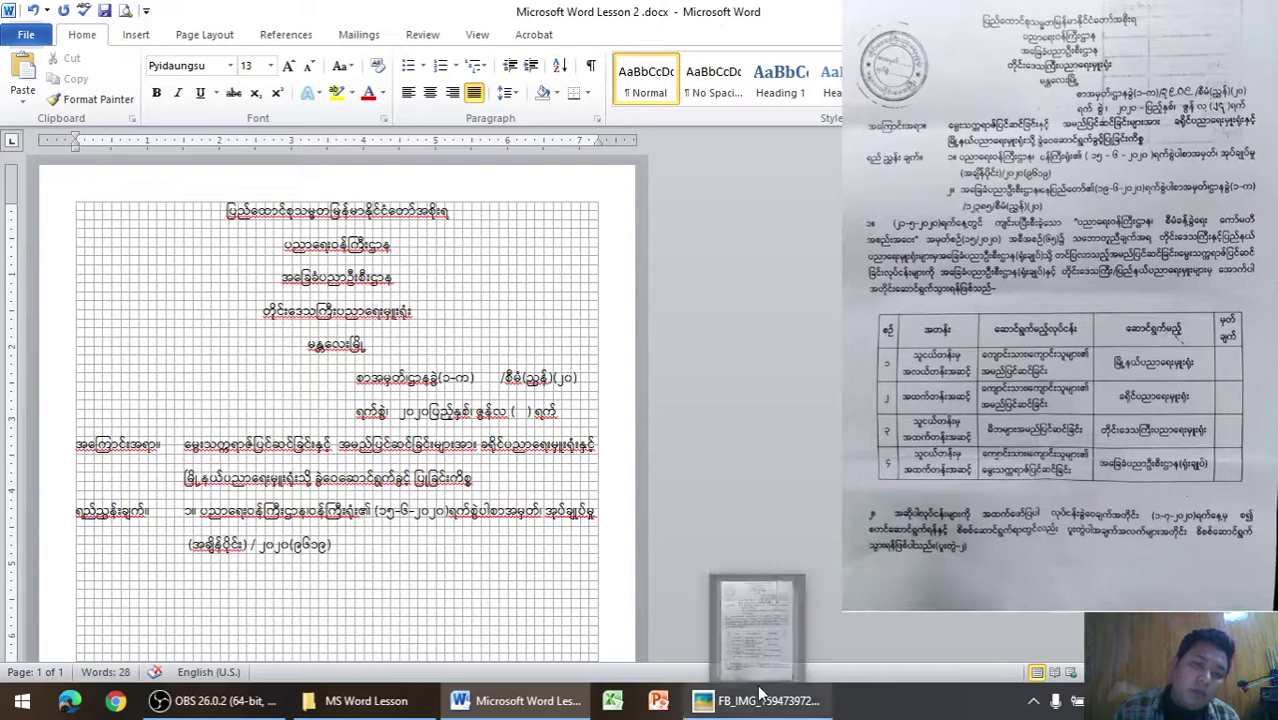
left_click(760, 691)
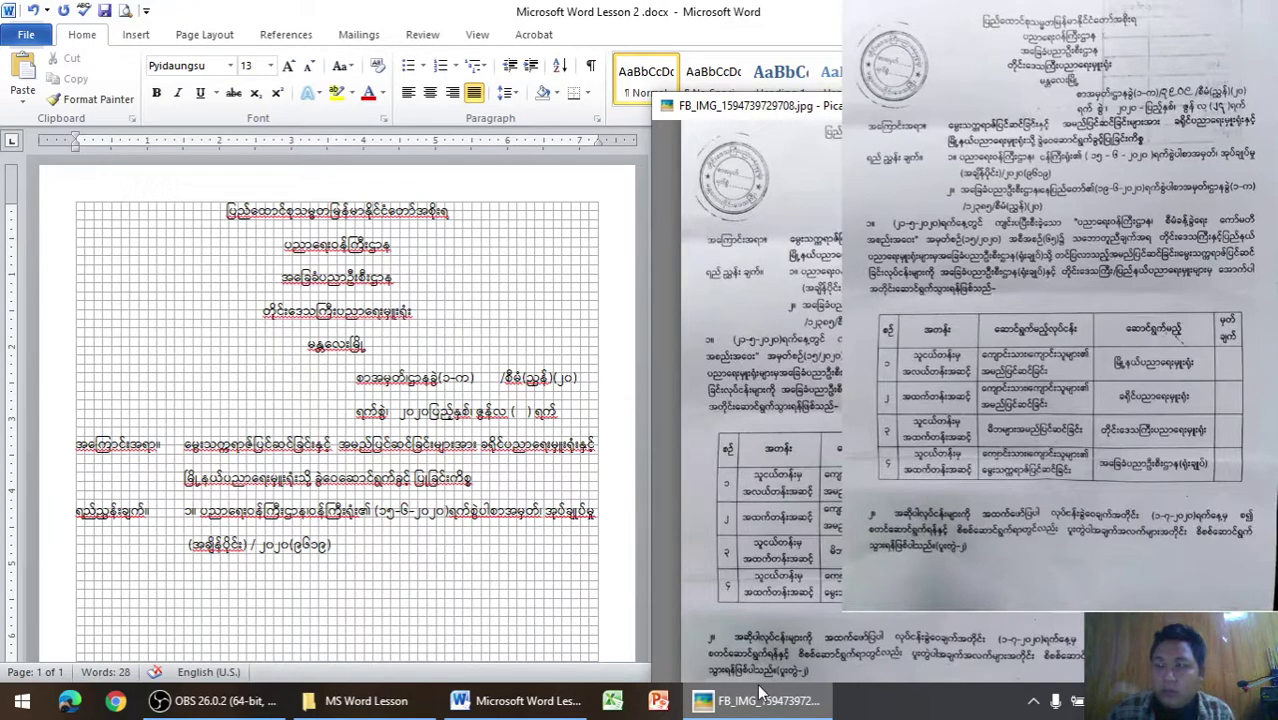
left_click(760, 693)
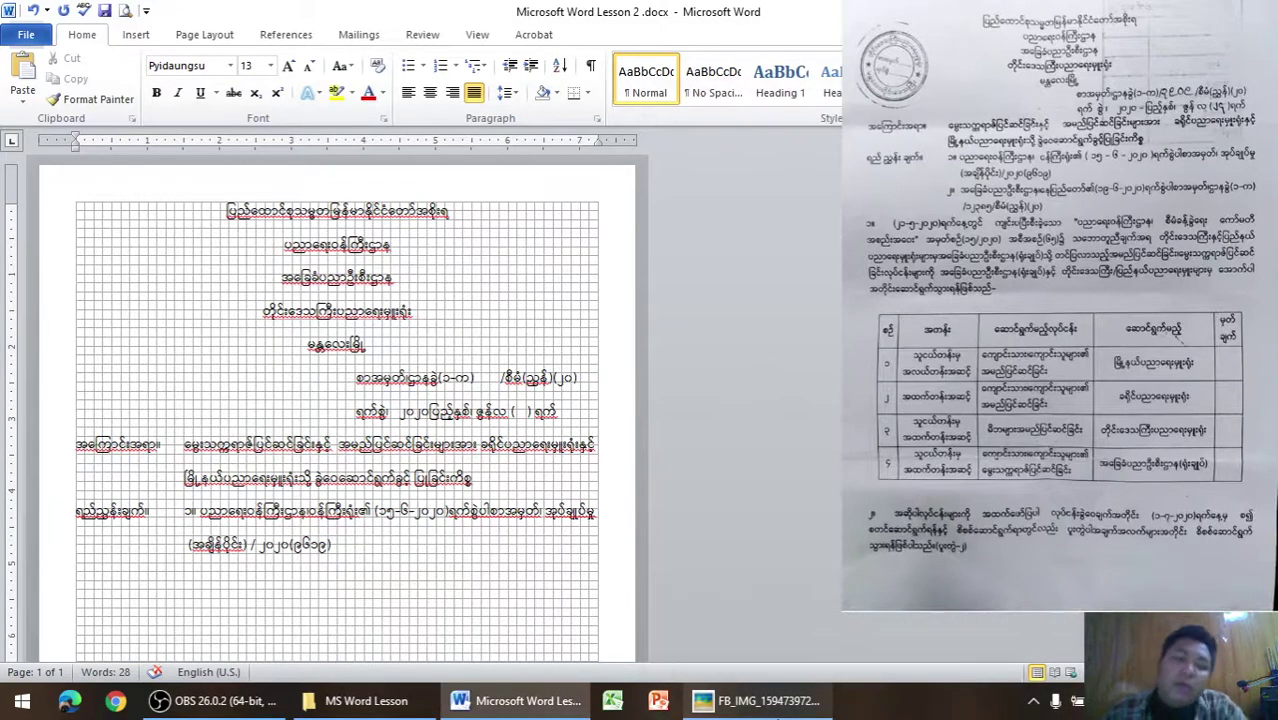
Start a new empty line below the first reference item
key("Return")
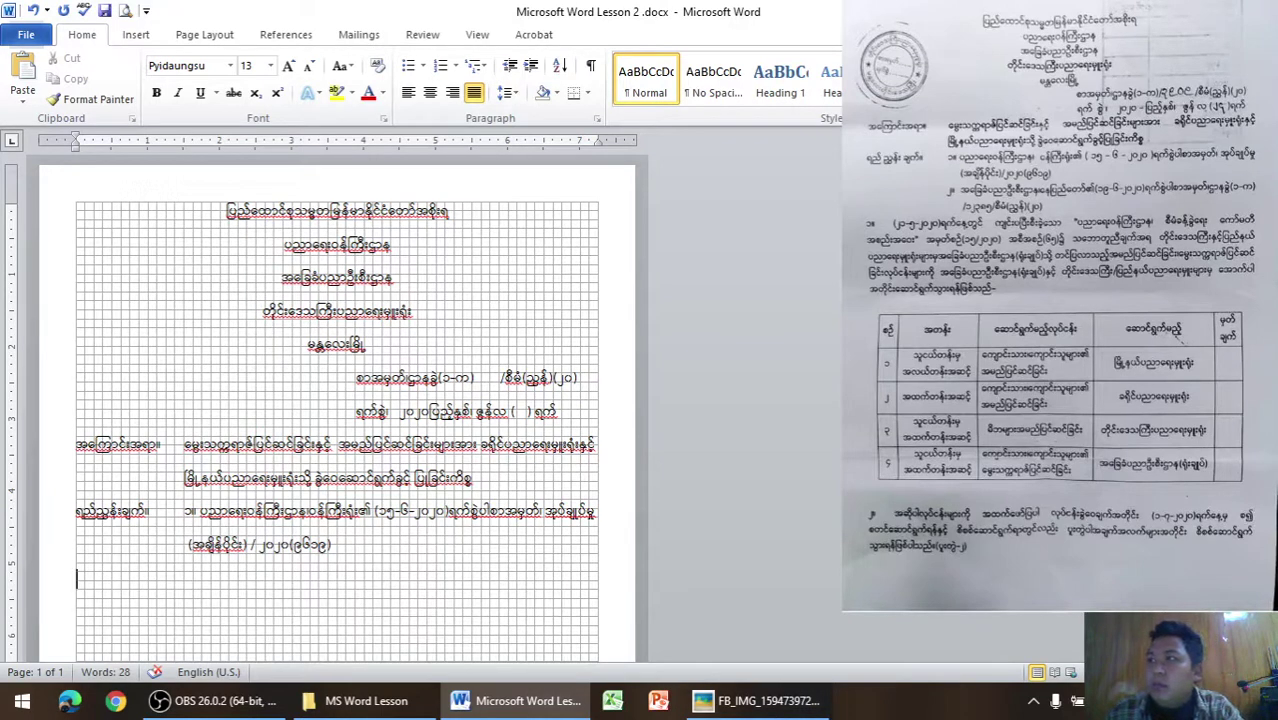
scroll(299, 514, "down", 3)
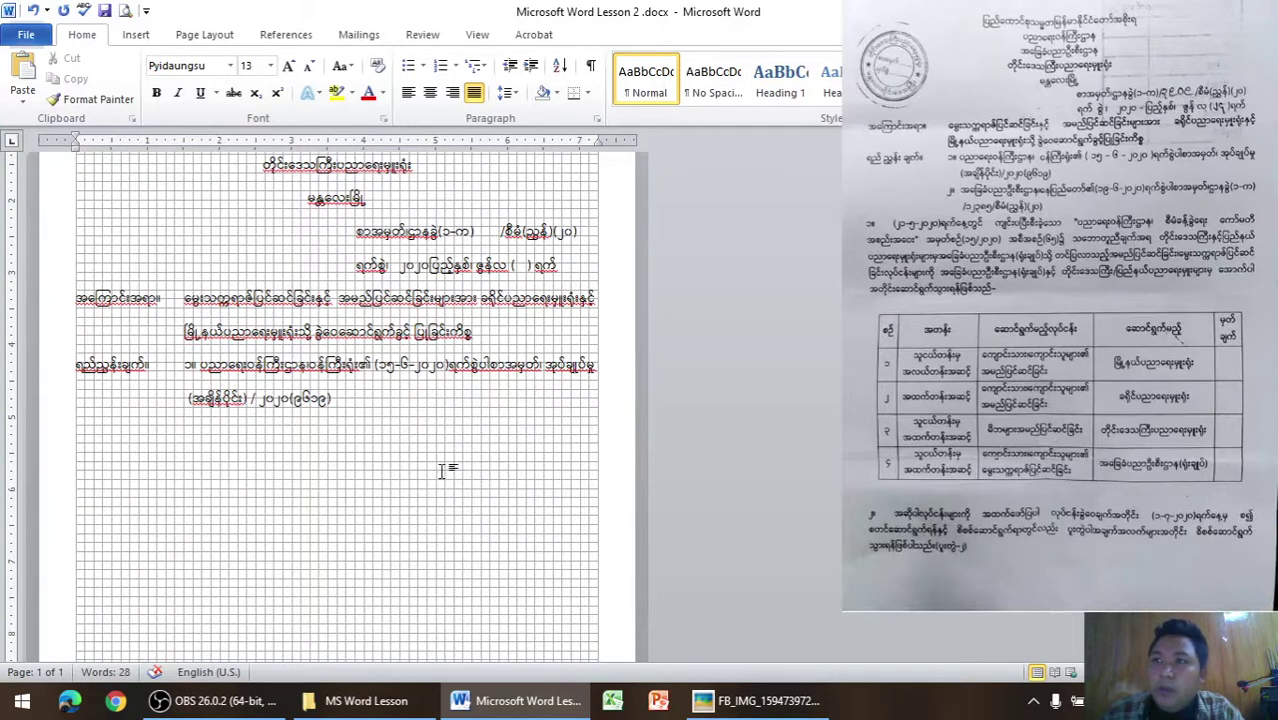
scroll(287, 500, "down", 1)
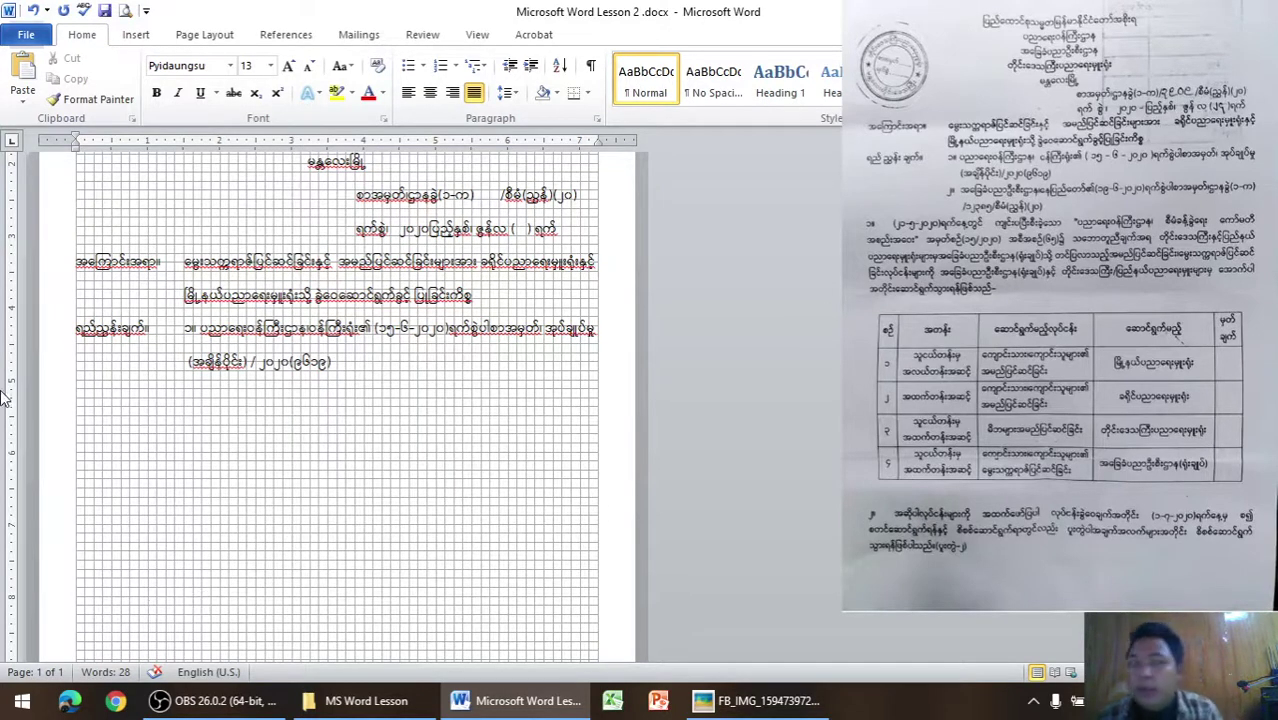
Select the five centred heading lines, from the Mandalay line up to the first line
left_click(137, 38)
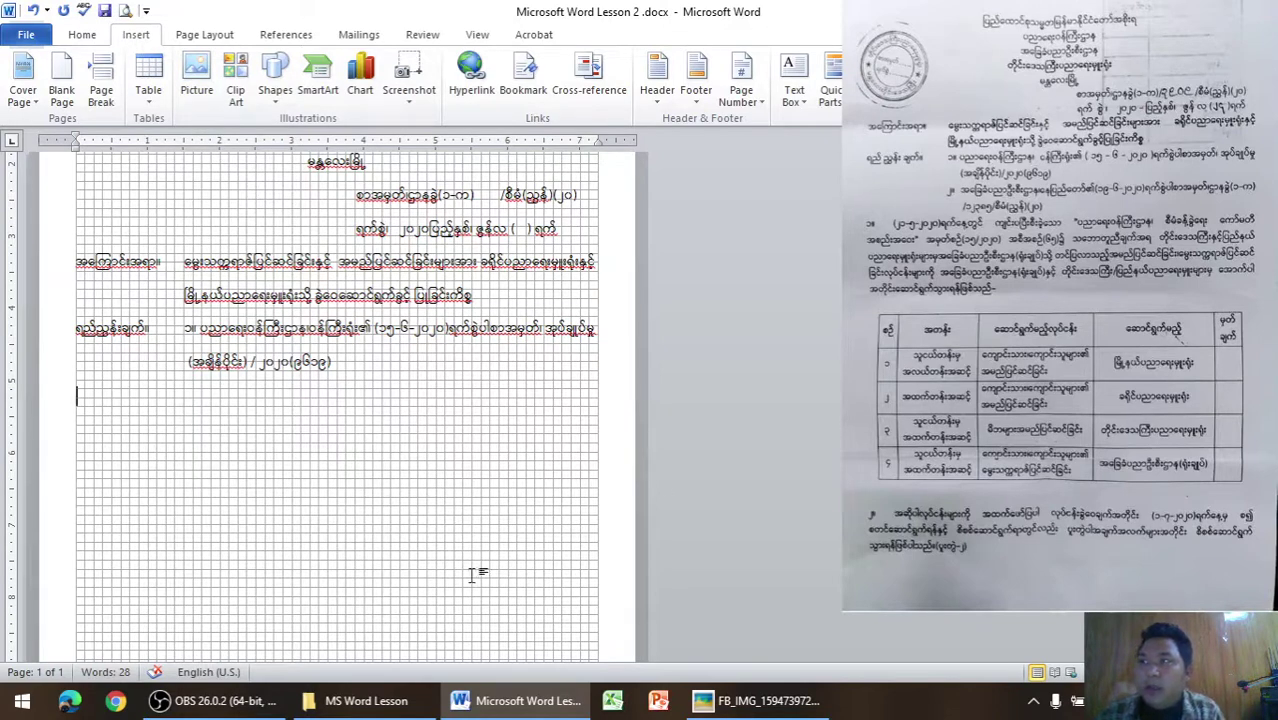
scroll(490, 530, "up", 3)
scroll(130, 398, "up", 2)
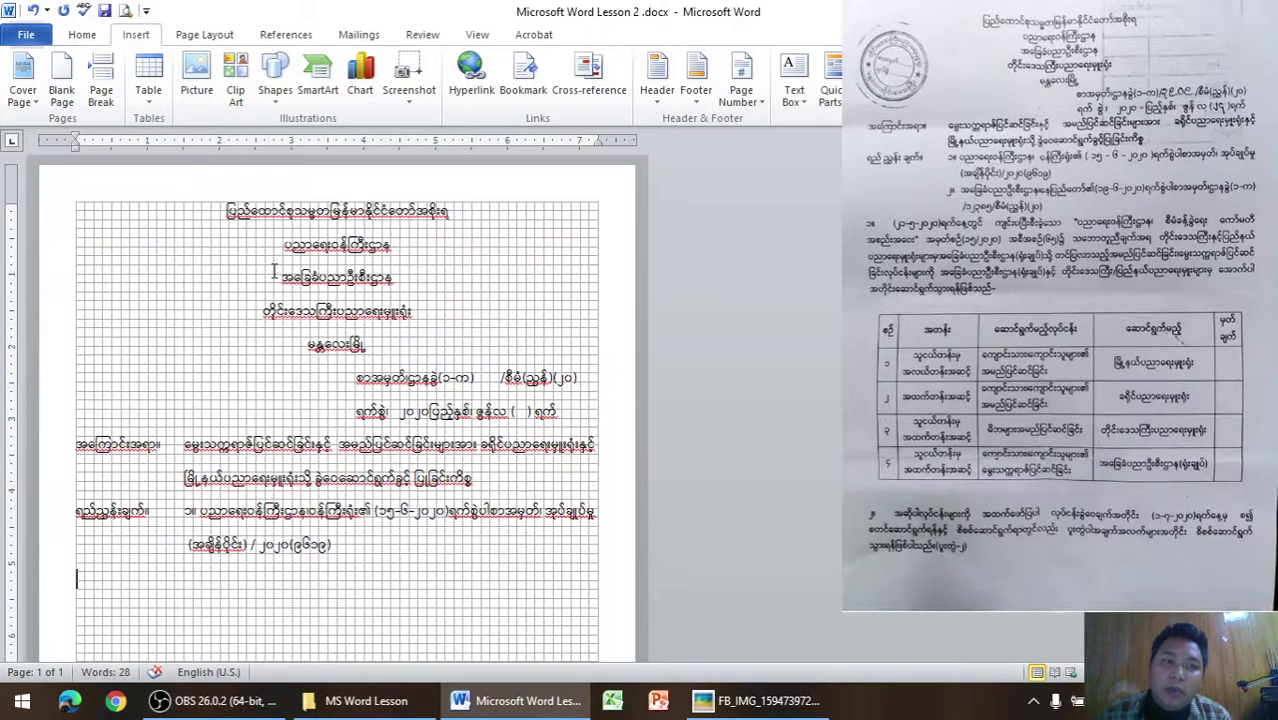
left_click(377, 355)
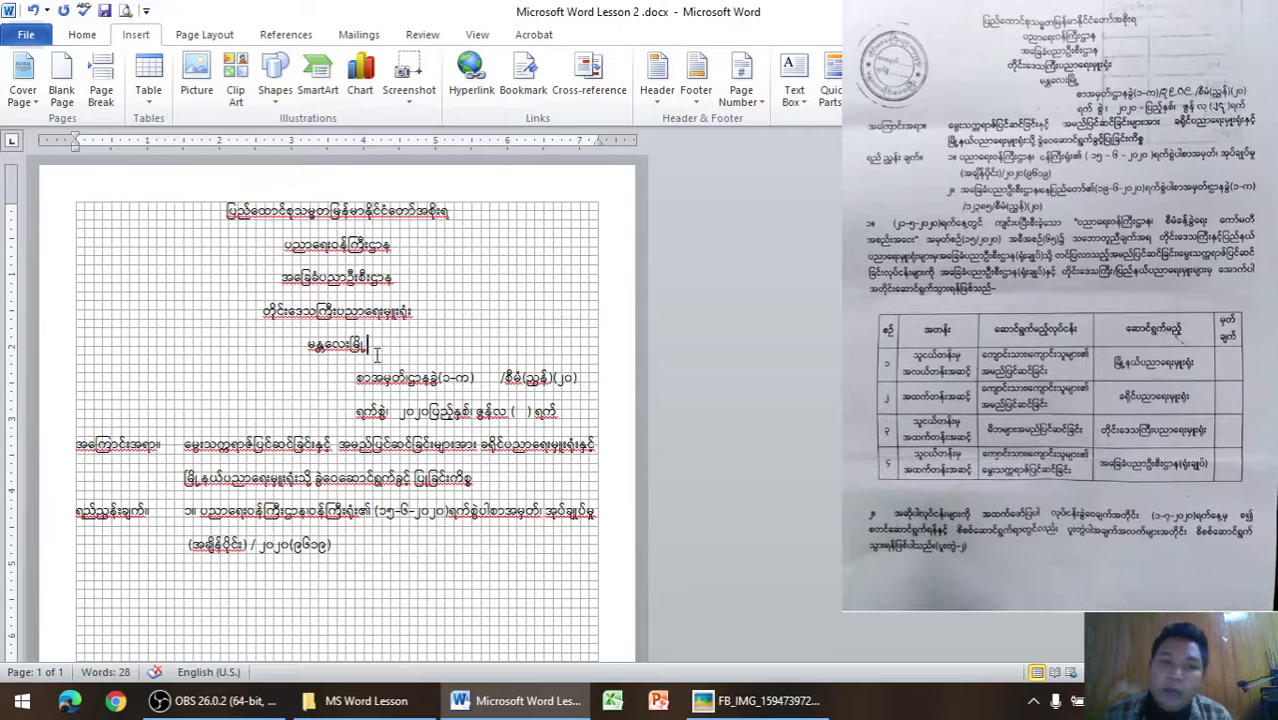
left_click_drag(377, 355, 257, 192)
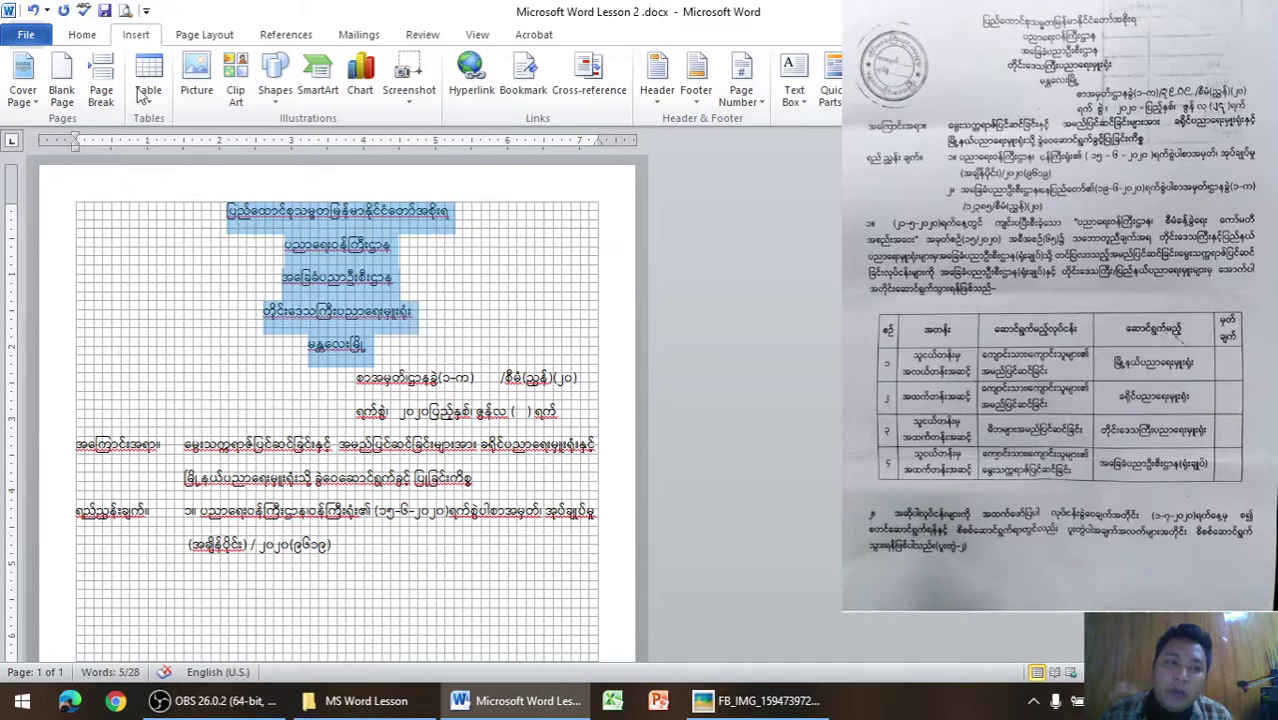
Give the five heading lines 1.0 line spacing and 6 pt spacing after, replacing 10 pt
left_click(83, 34)
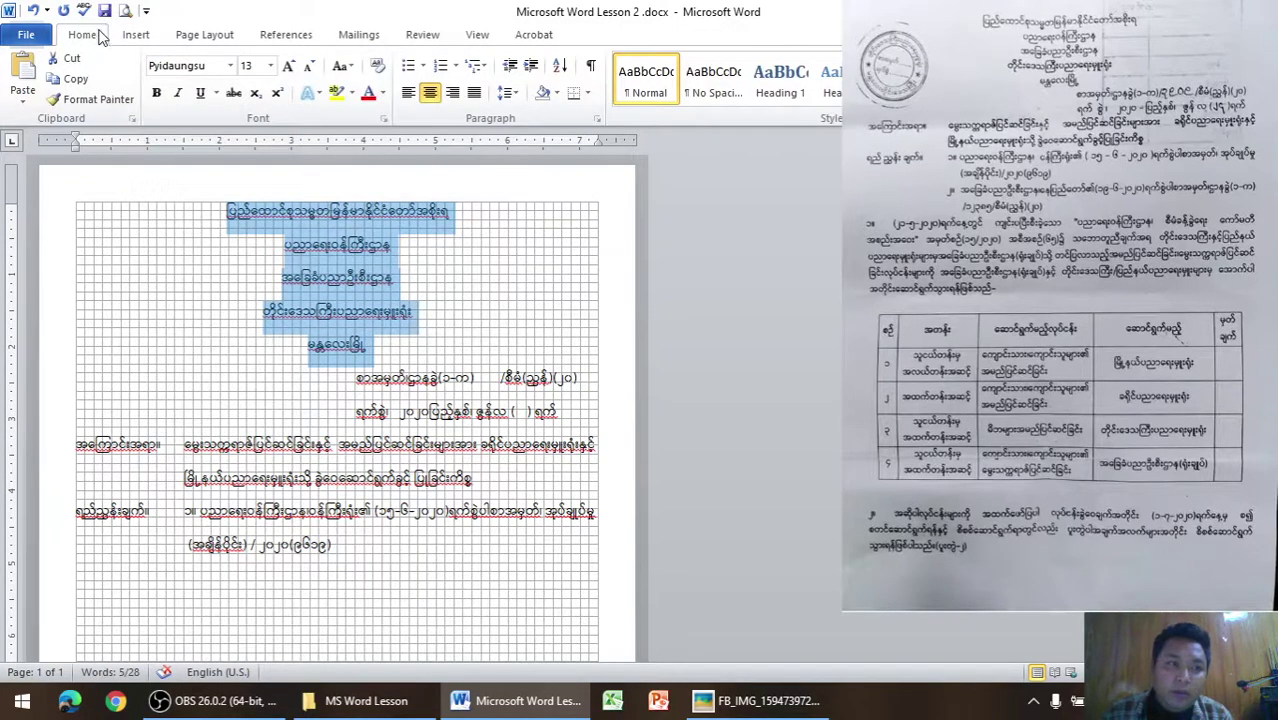
left_click(507, 92)
left_click(522, 114)
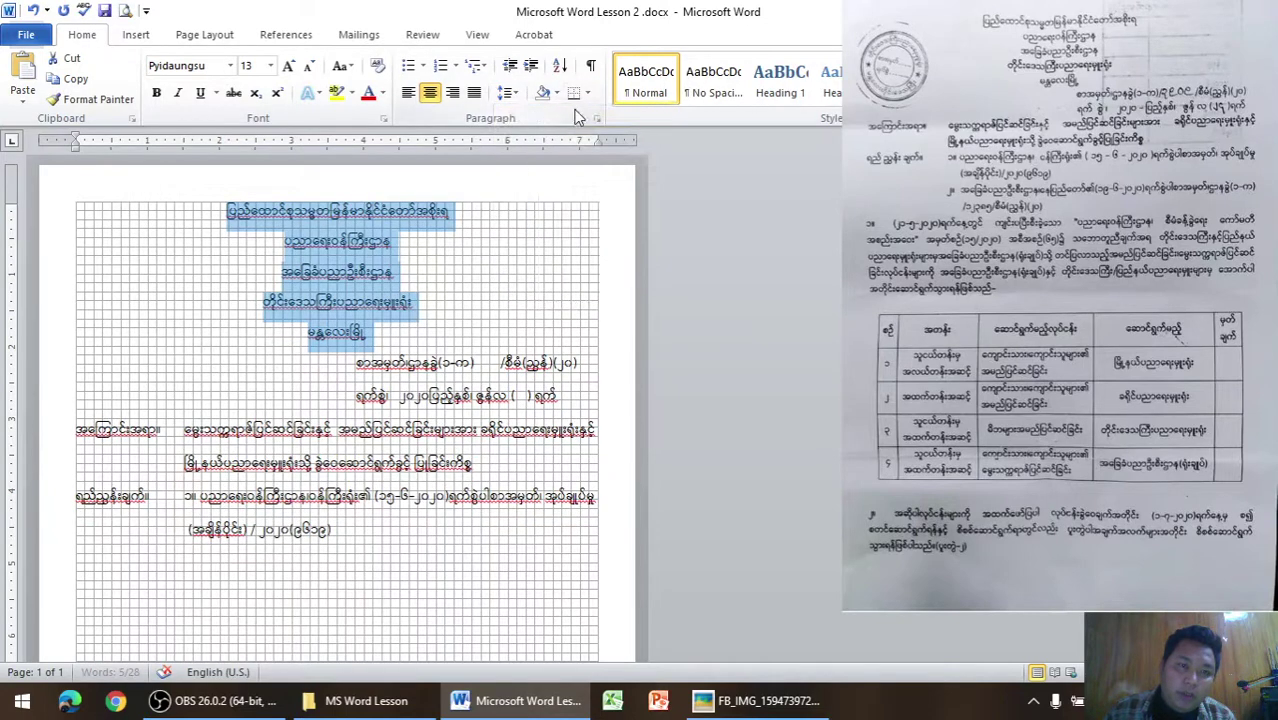
left_click(596, 118)
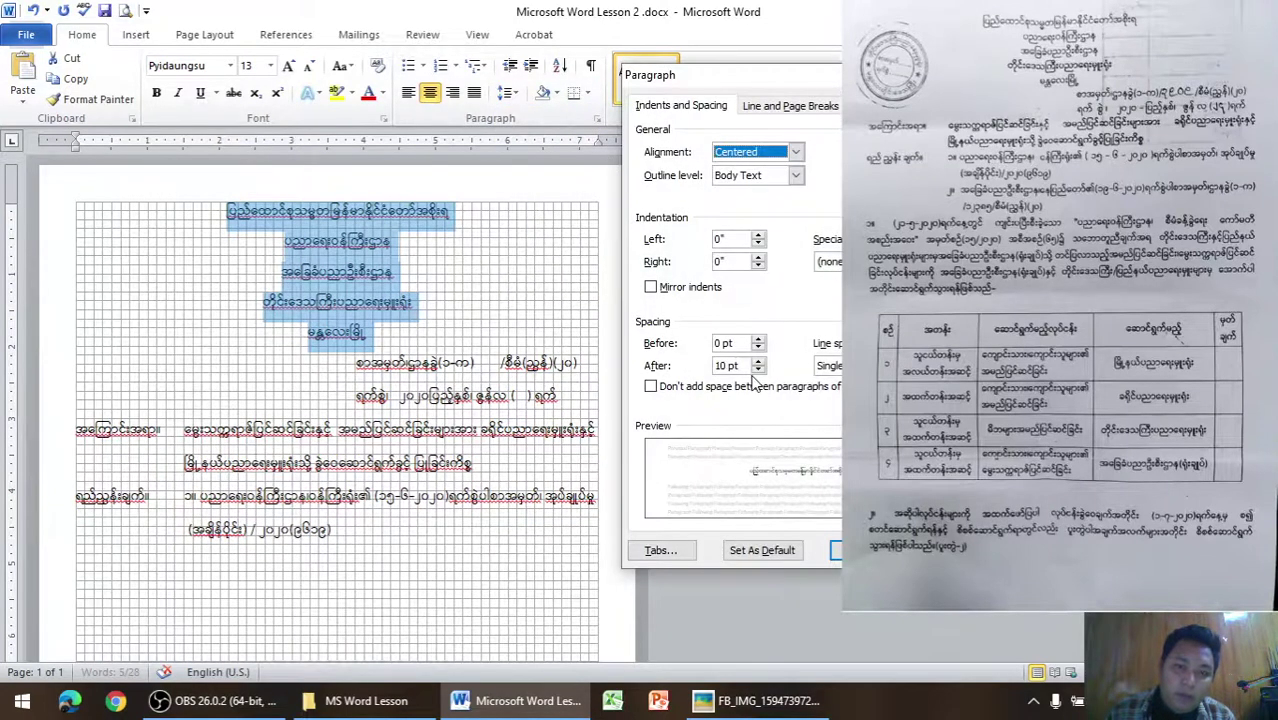
left_click(758, 370)
left_click(828, 365)
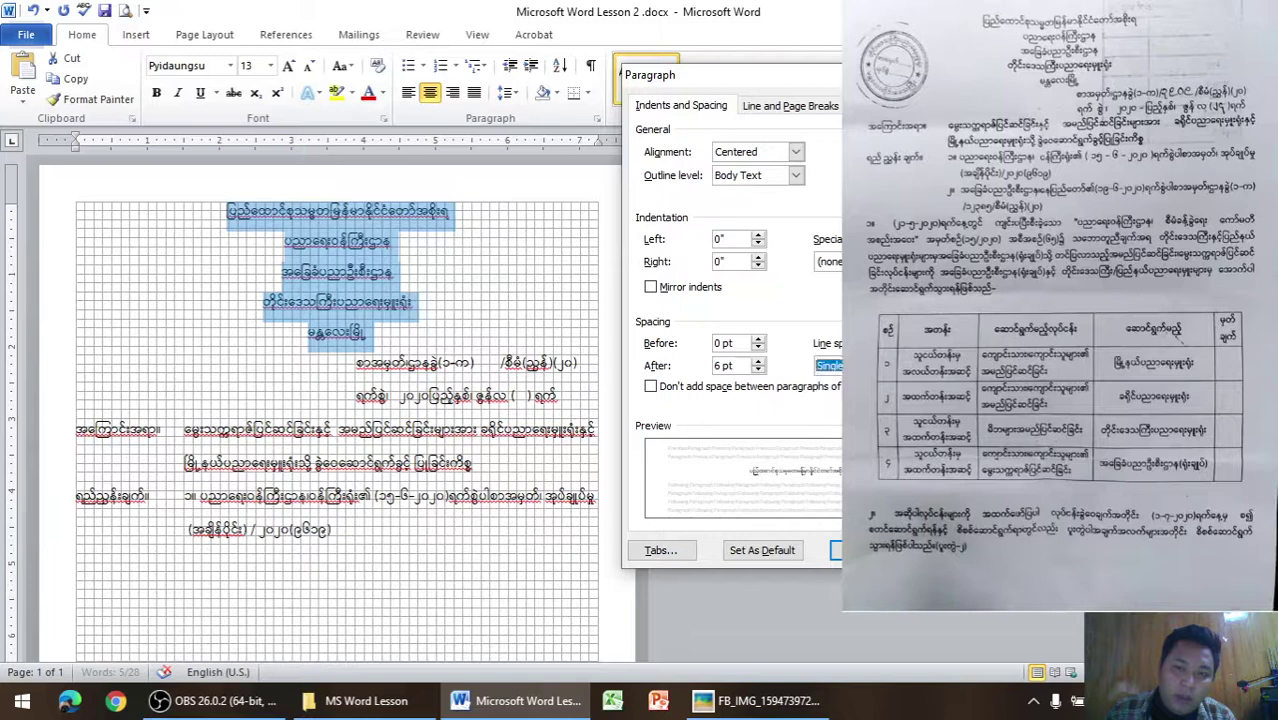
key("Return")
left_click(790, 413)
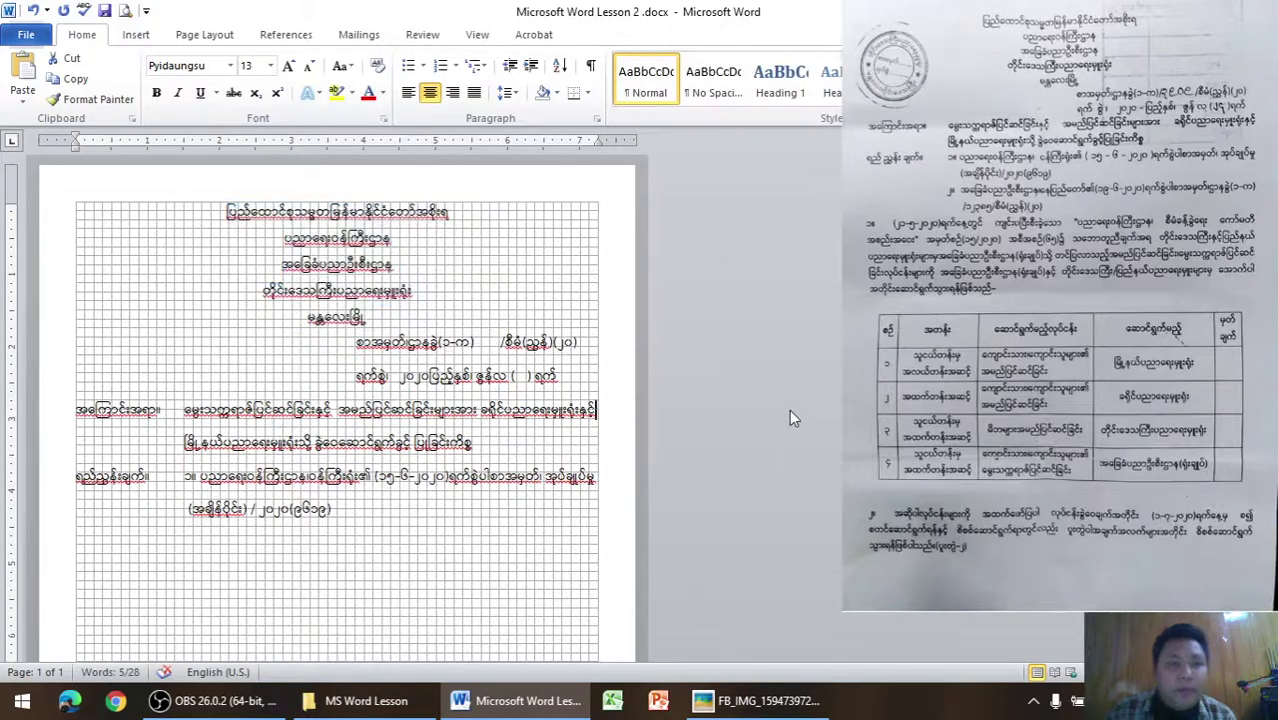
Show the letter's print preview with the Word window snapped to the left half of the screen
left_click(125, 10)
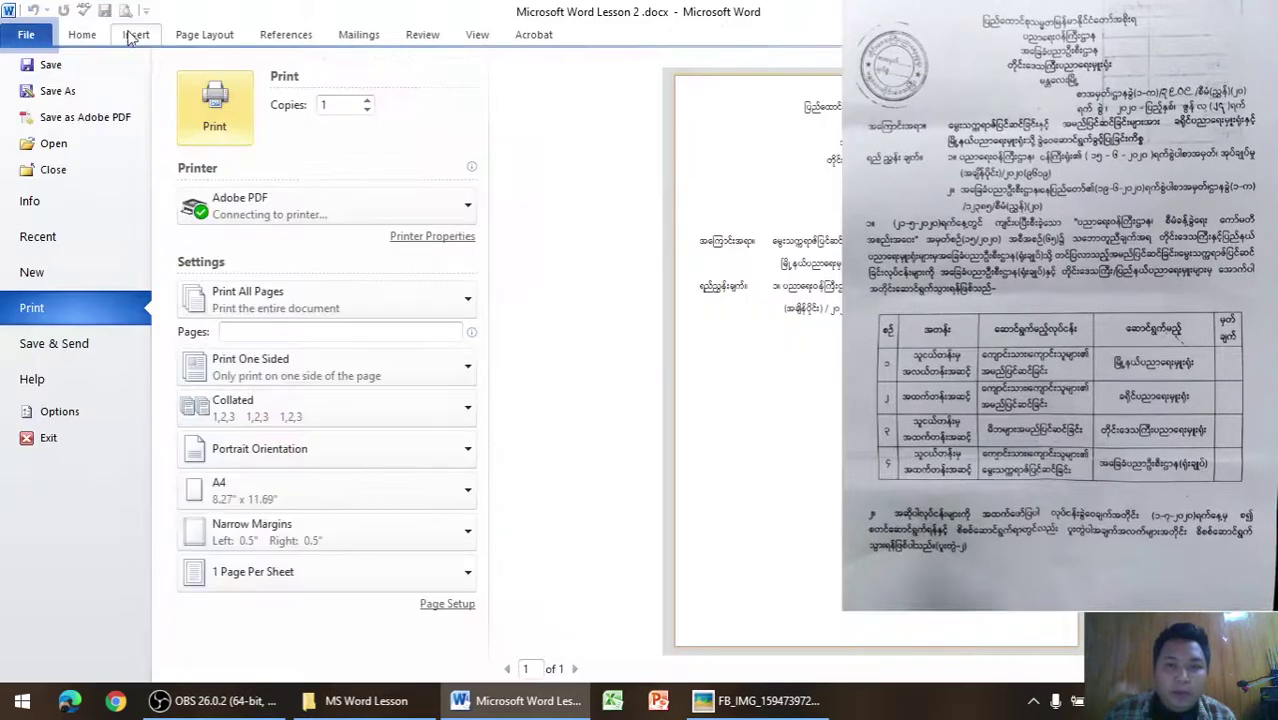
left_click_drag(593, 15, 3, 35)
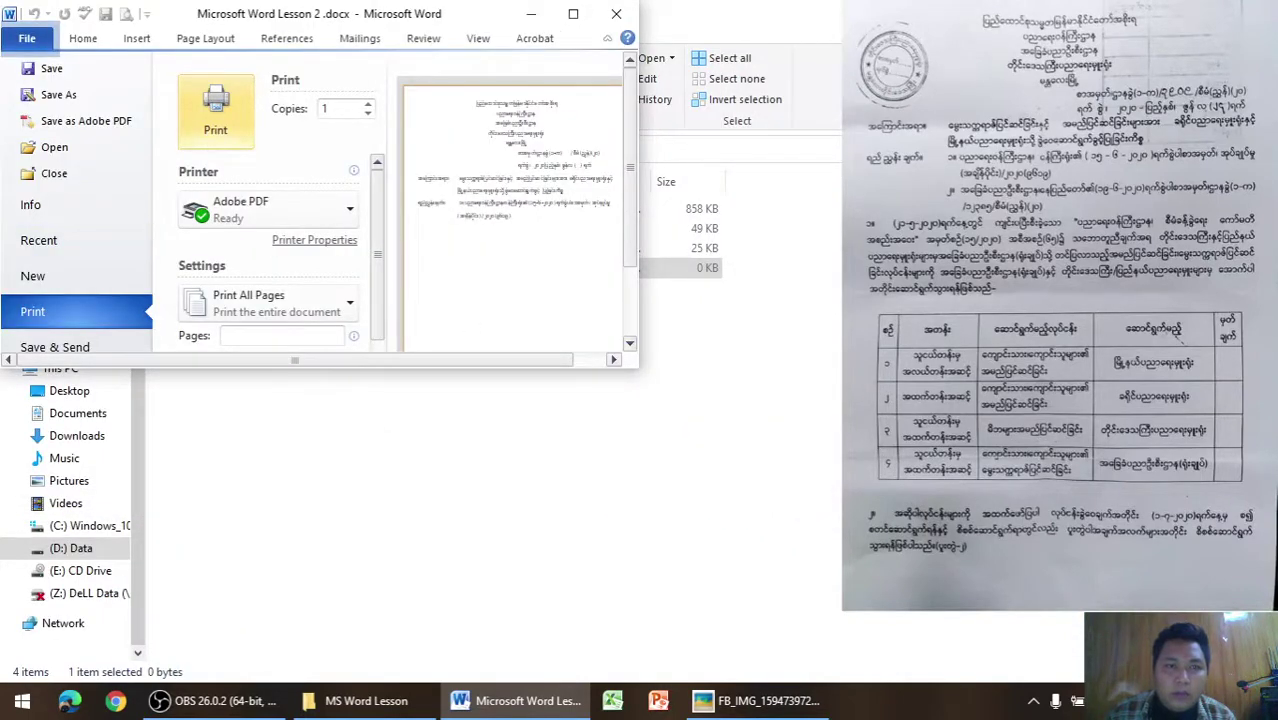
left_click_drag(475, 12, 3, 92)
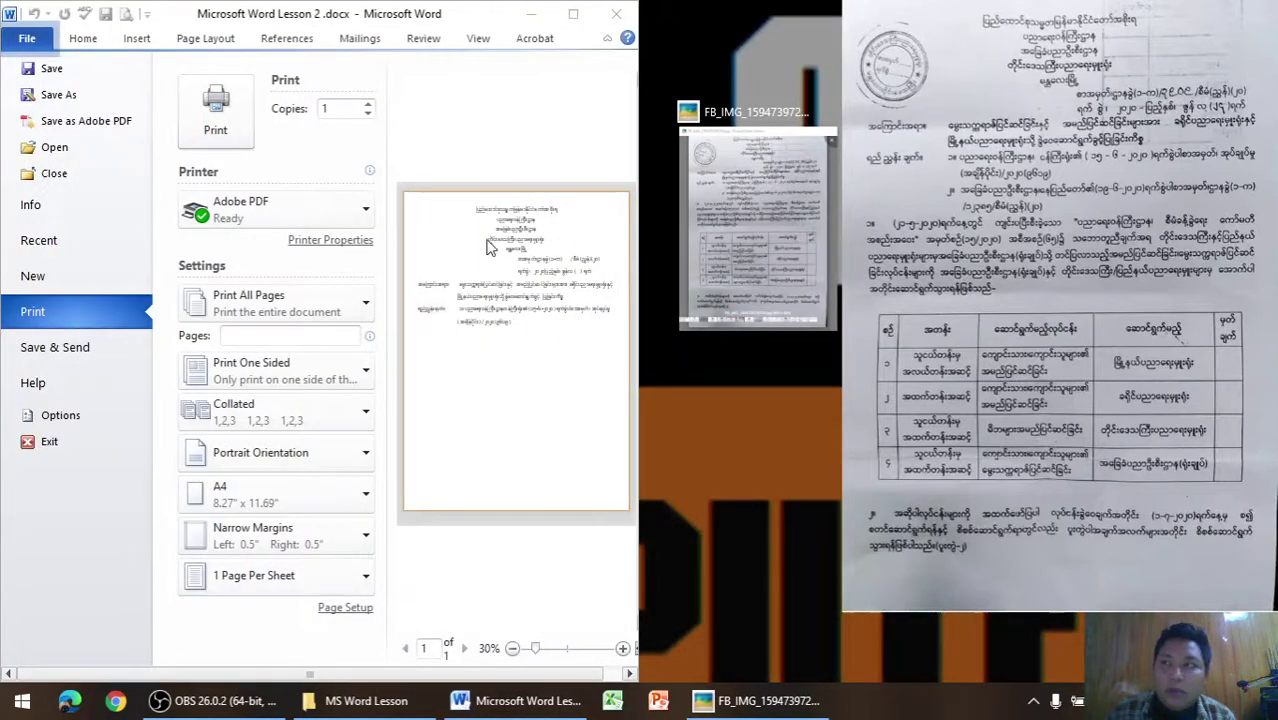
left_click(490, 247)
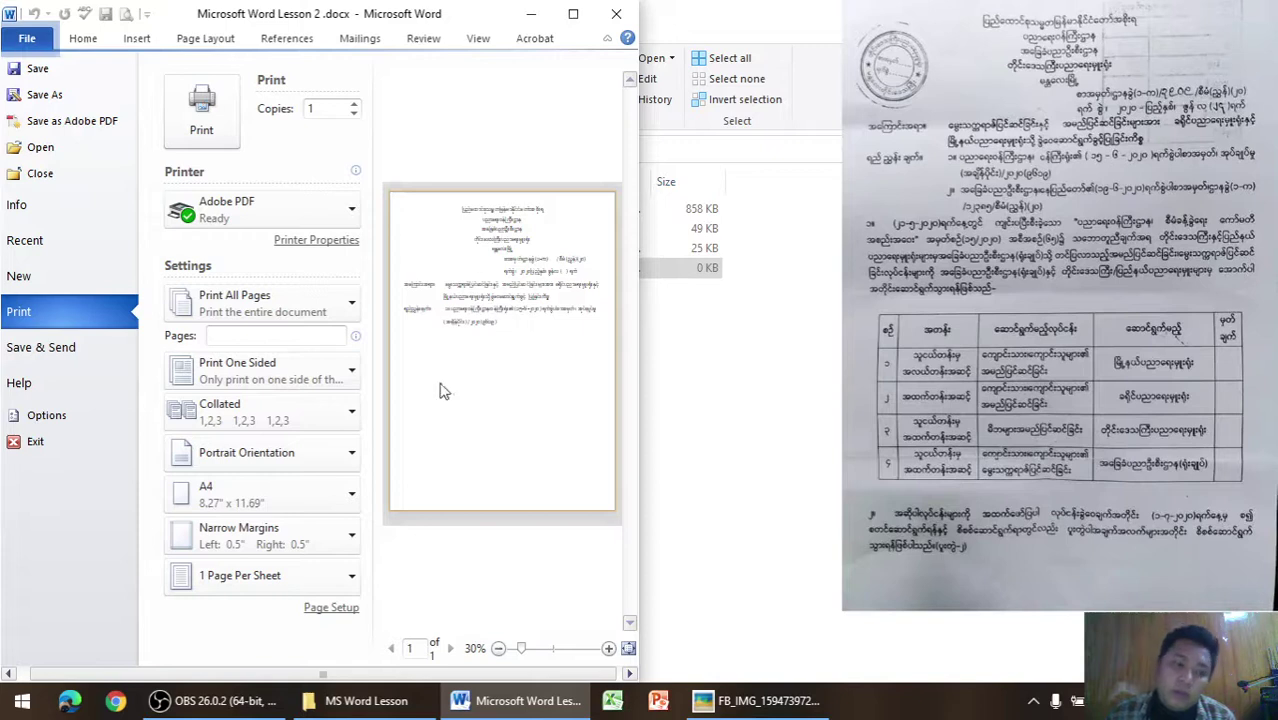
Zoom the preview to 40%, return it to 30%, and widen the Word window
left_click(609, 649)
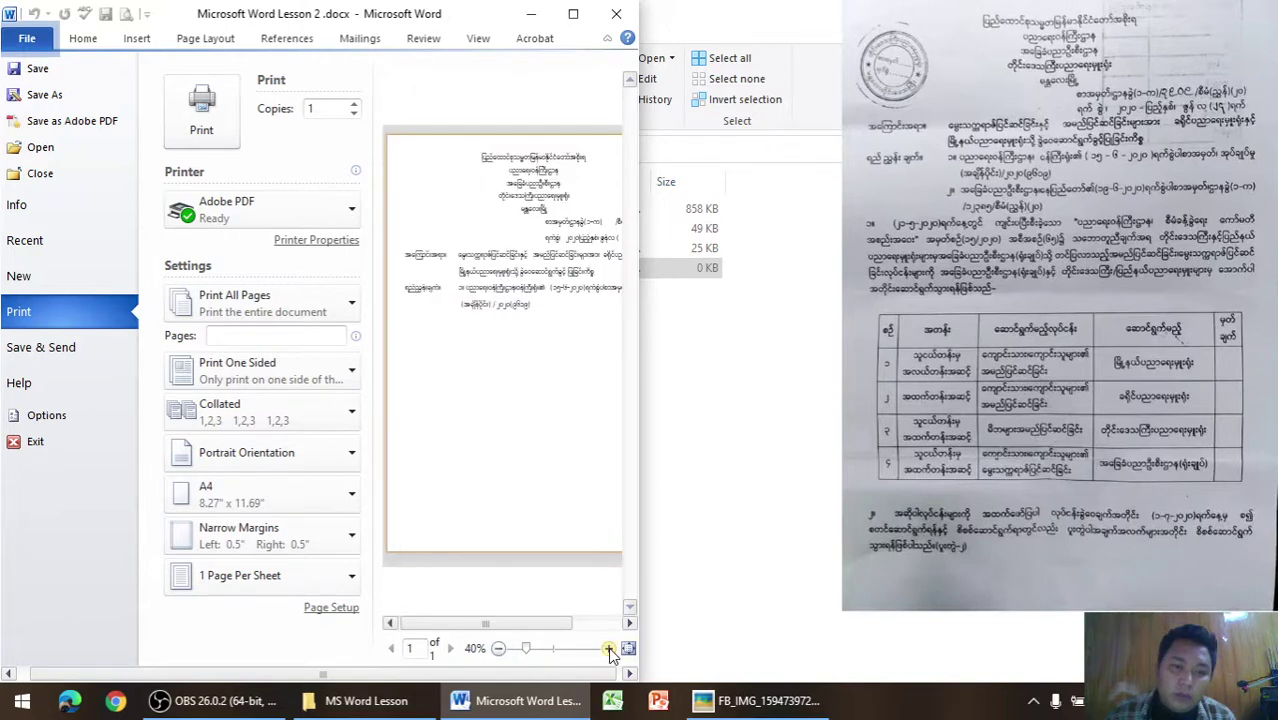
left_click_drag(493, 628, 540, 633)
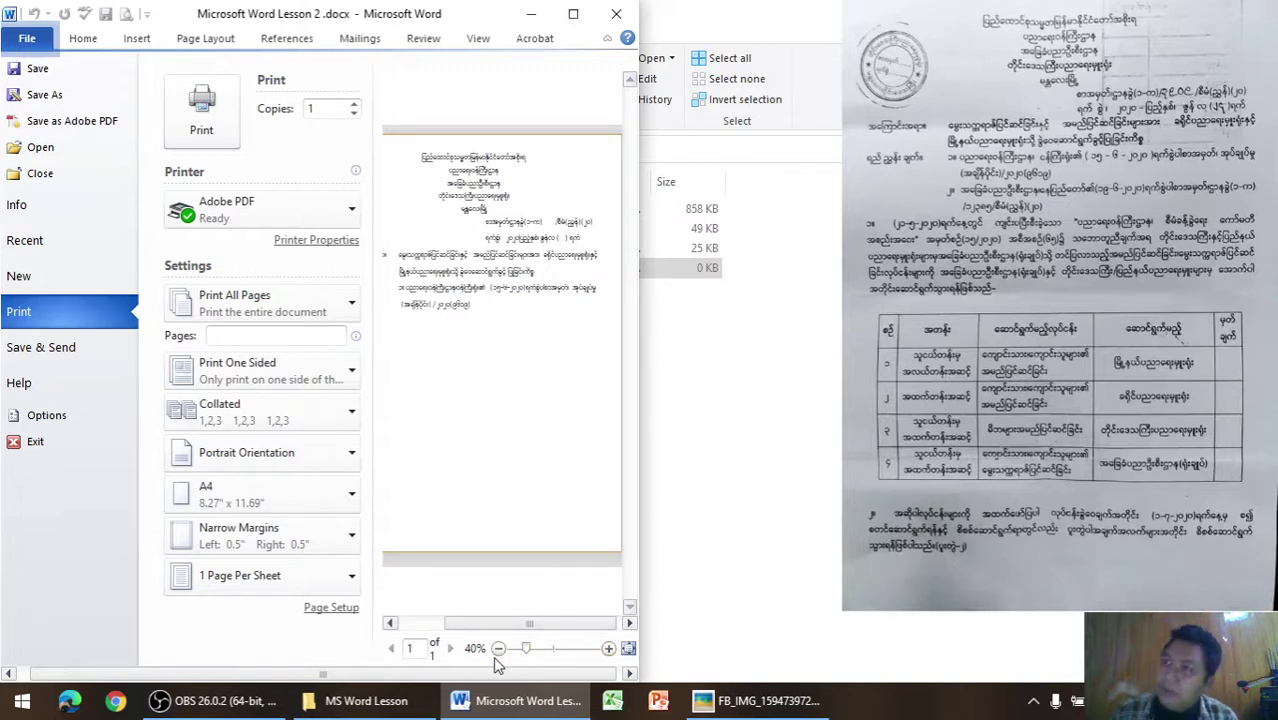
left_click(498, 649)
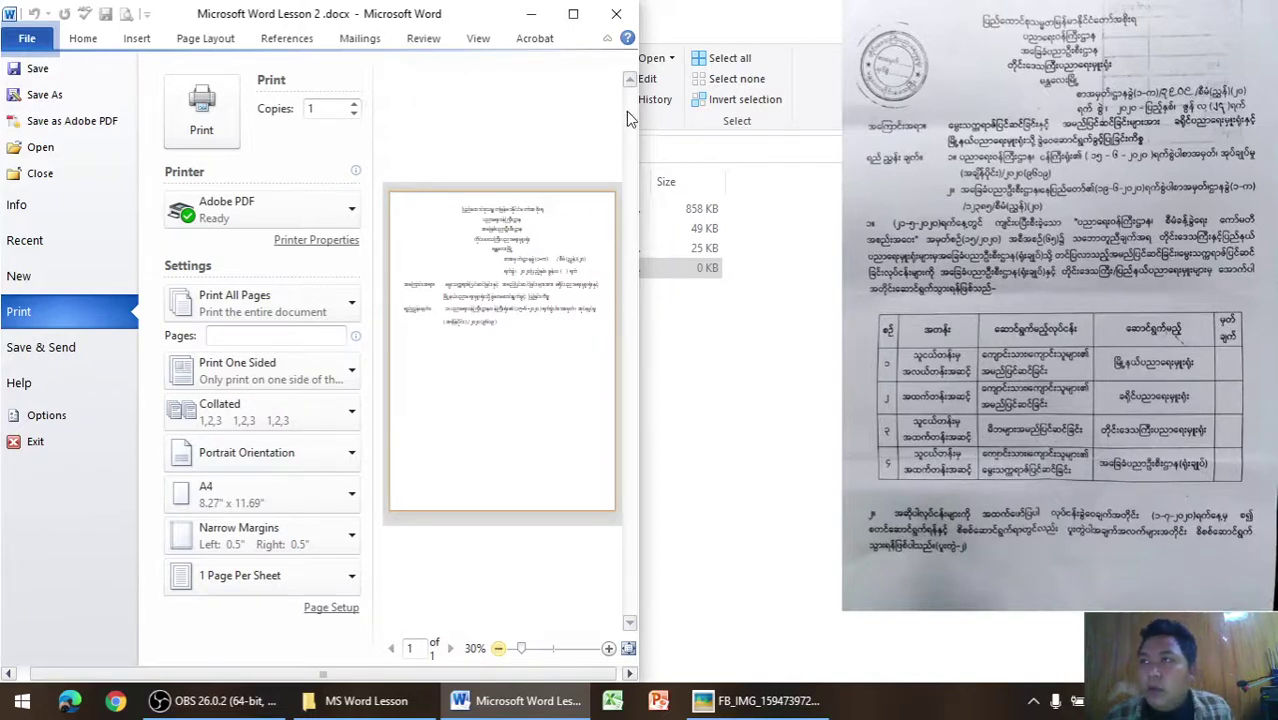
left_click_drag(638, 116, 786, 137)
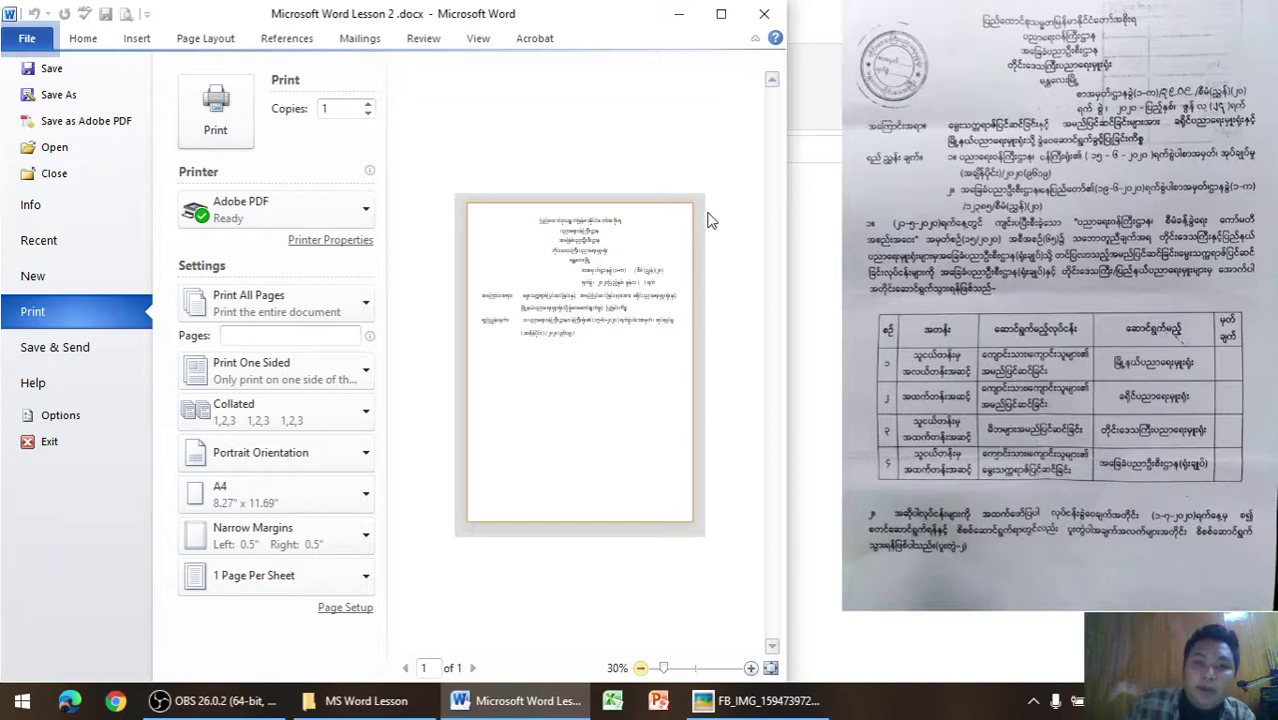
Close Word, saving the changes to 'Microsoft Word Lesson 2 .docx'
left_click(756, 27)
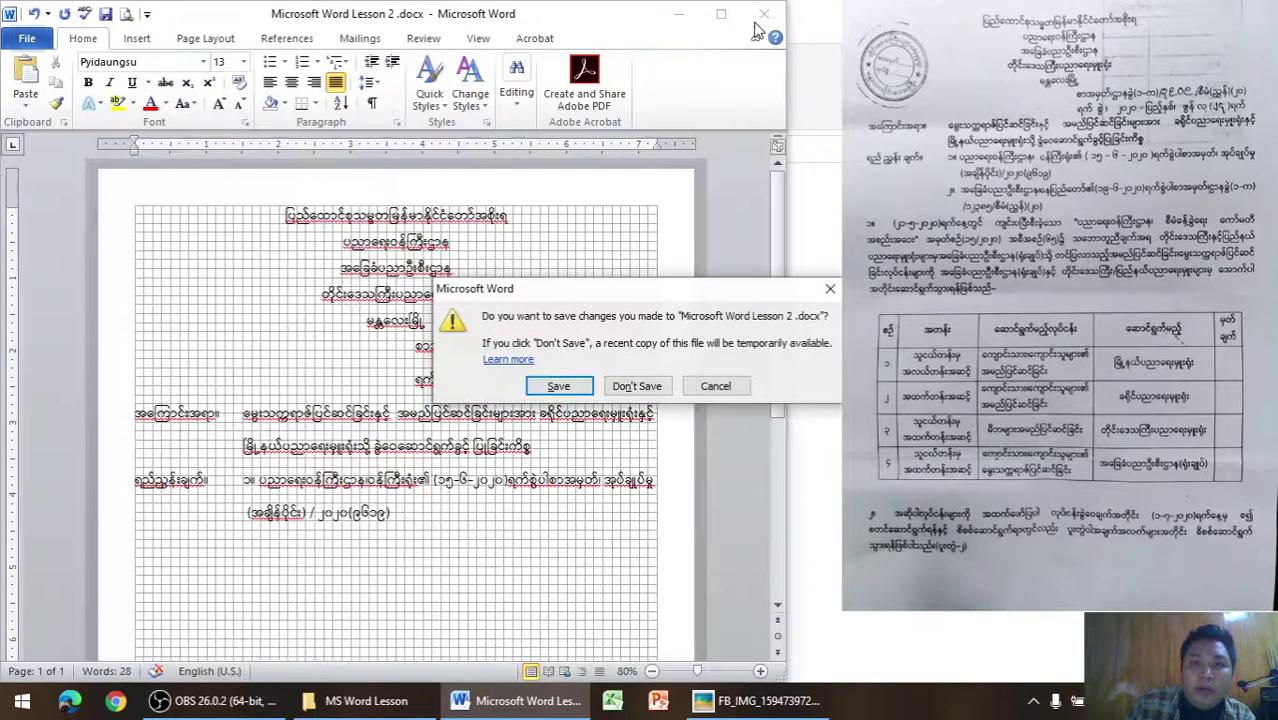
left_click(558, 388)
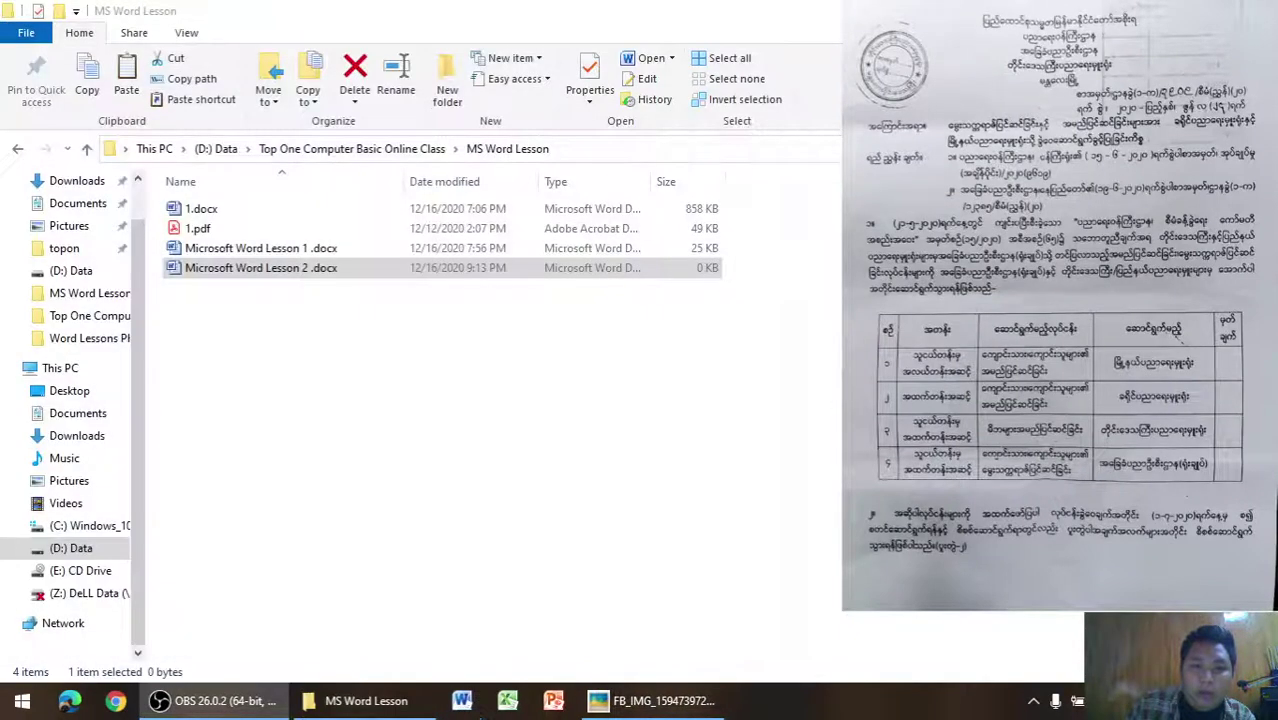